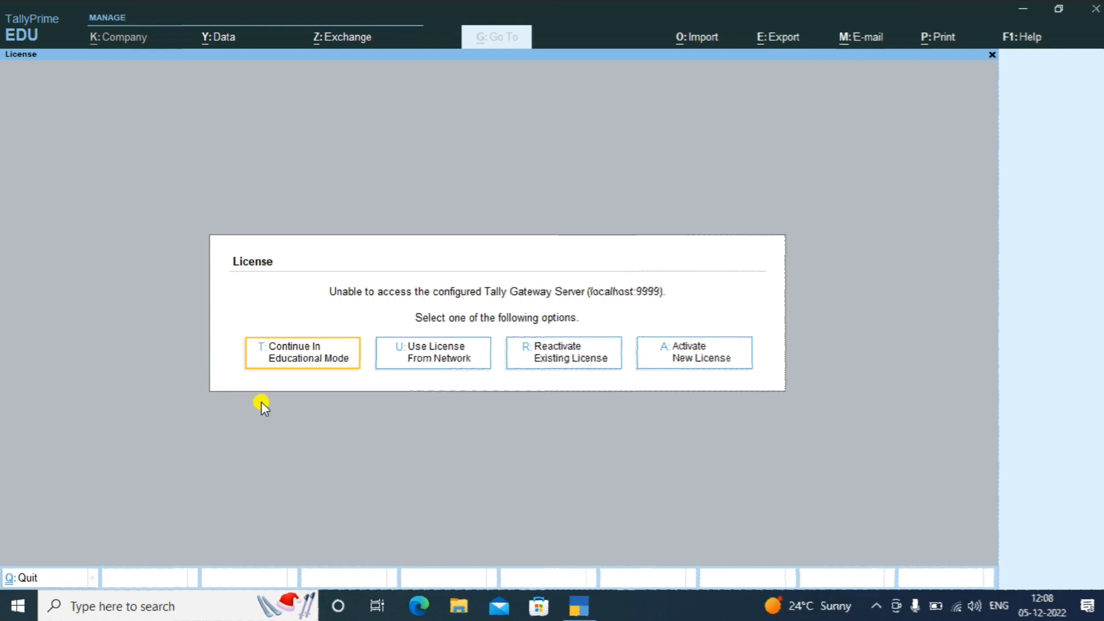
# Continue in Educational Mode to load the company, then move down the Gateway of Tally menu
pyautogui.click(273, 368)
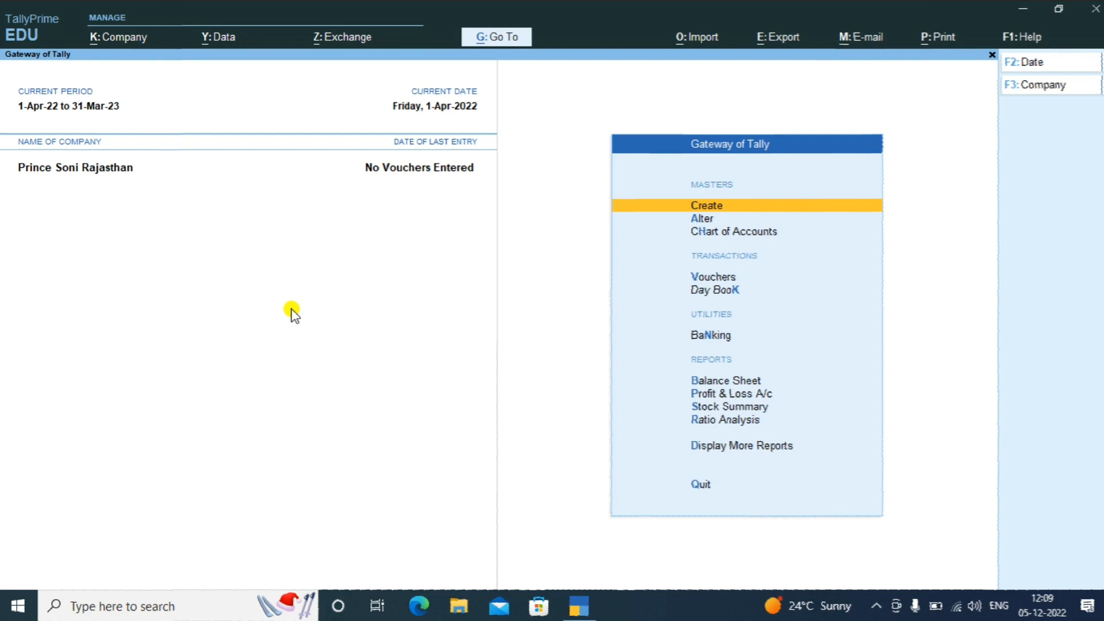
pyautogui.press('Down')
pyautogui.press('Down')
pyautogui.press('Down')
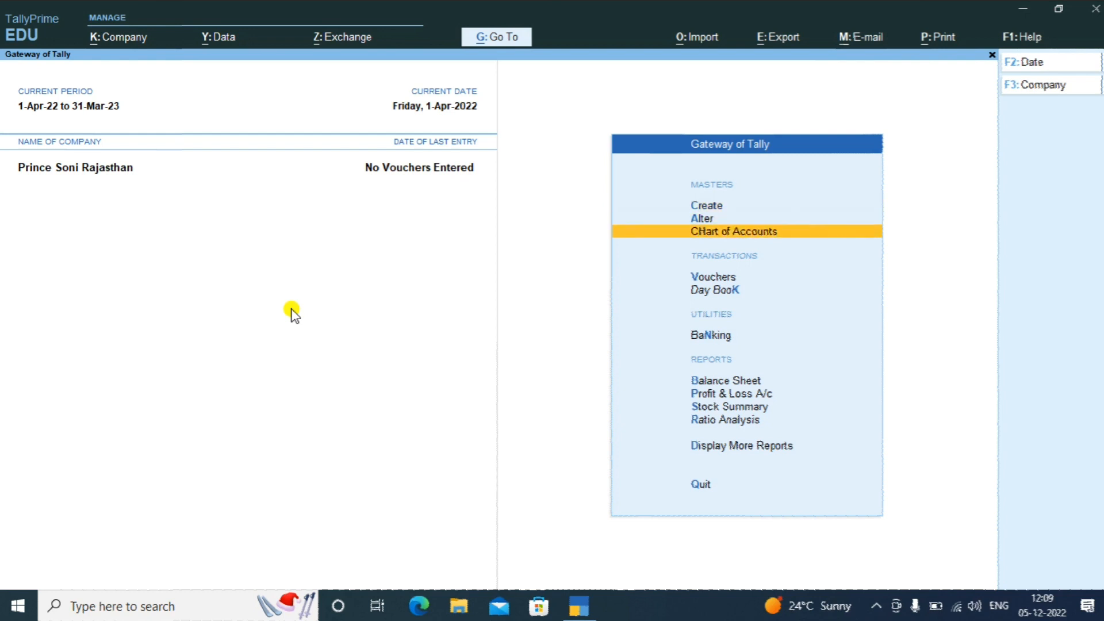
# Open voucher entry and switch to a blank Purchase voucher No. 1 dated 1-Apr-22
pyautogui.press('Return')
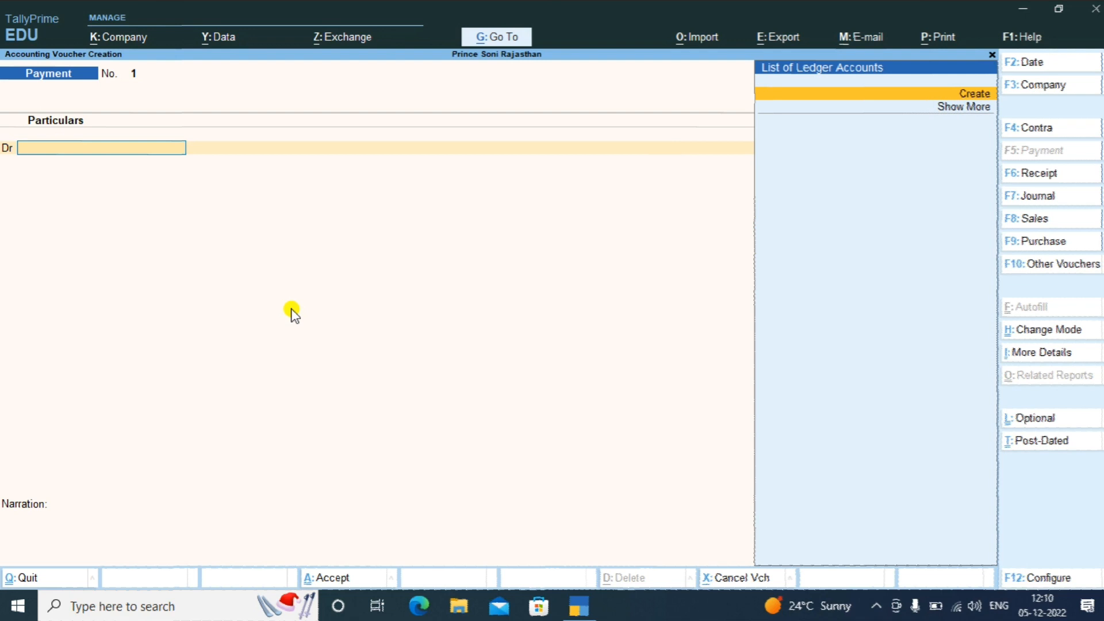
pyautogui.press('F9')
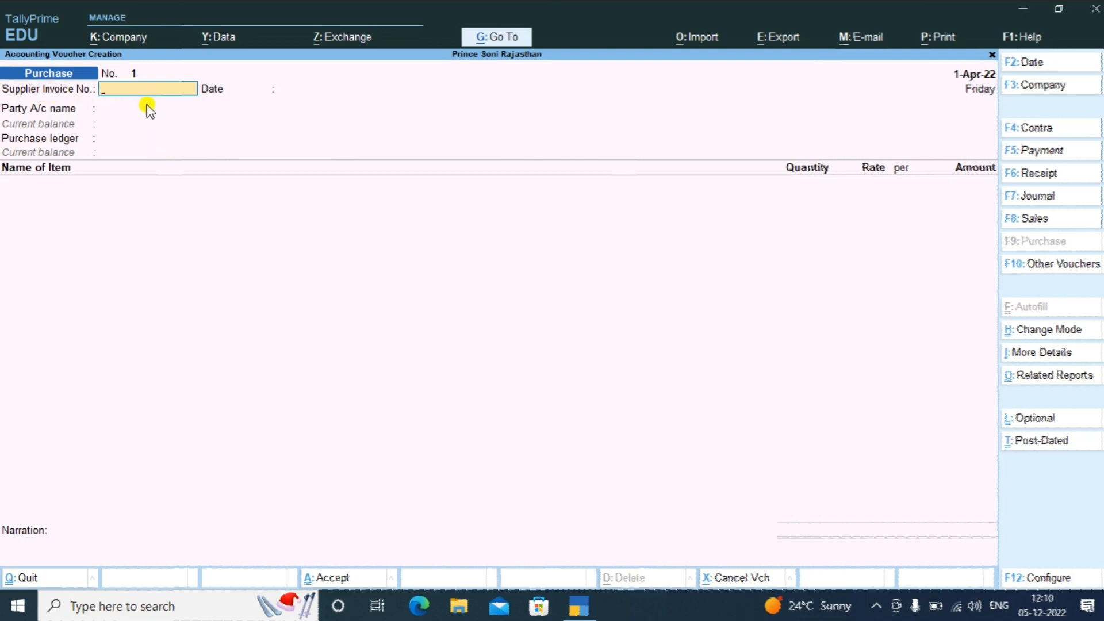
# Enter supplier invoice number 123456 and accept the invoice date 1-Apr-22
pyautogui.write('23456')
pyautogui.press('Return')
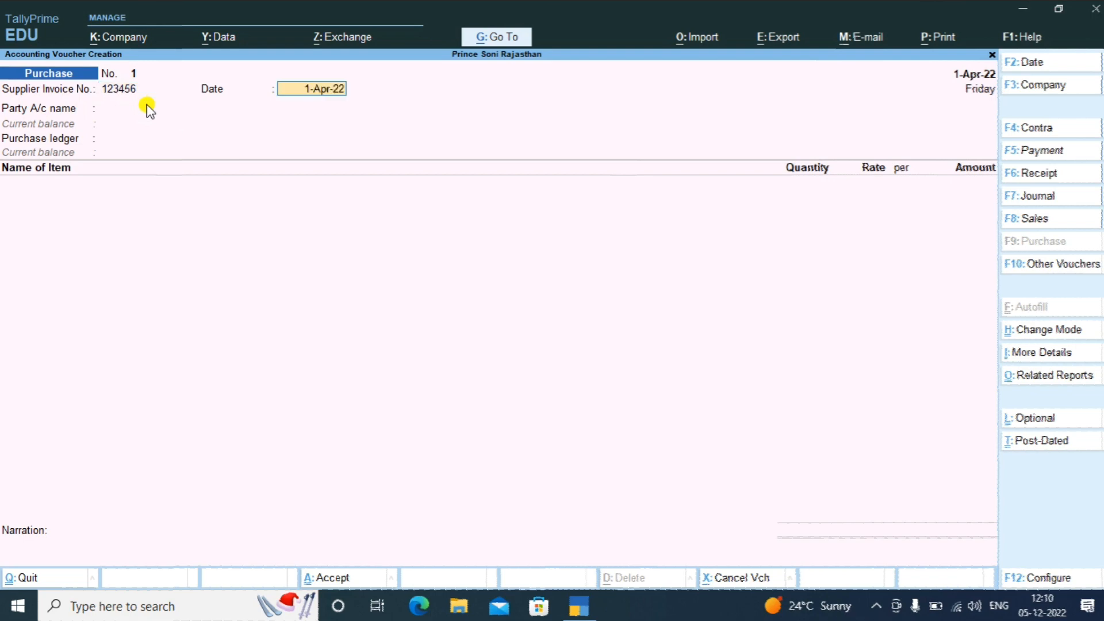
pyautogui.press('Return')
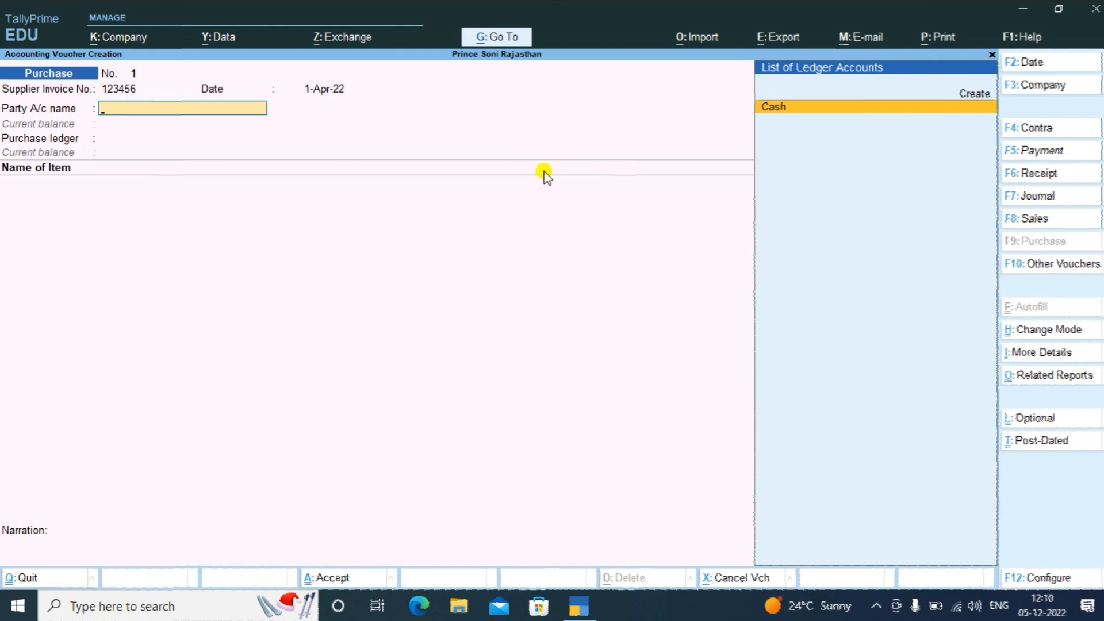
pyautogui.press('Up')
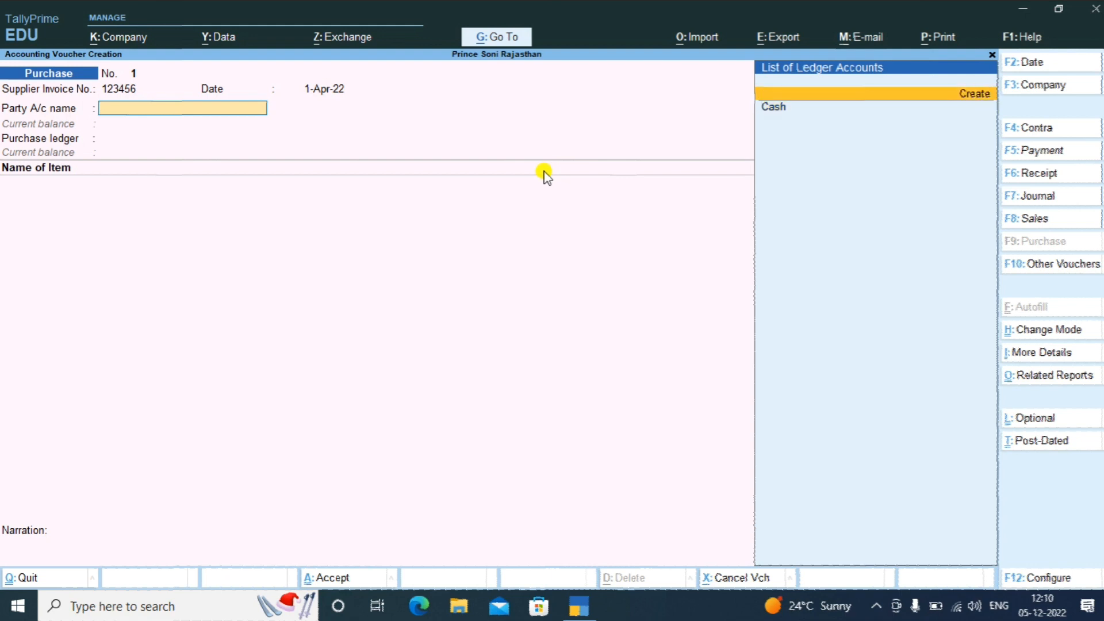
# Create the supplier's party ledger under Sundry Creditors and save it
pyautogui.click(545, 174)
pyautogui.press('Return')
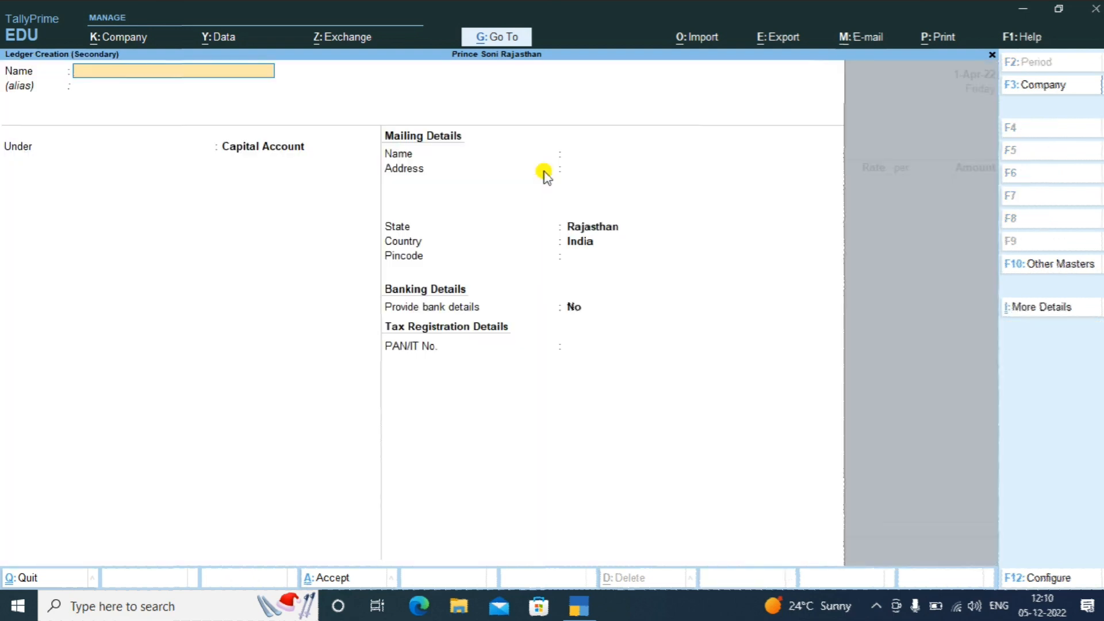
pyautogui.write('Ram Scc')
pyautogui.press('Return')
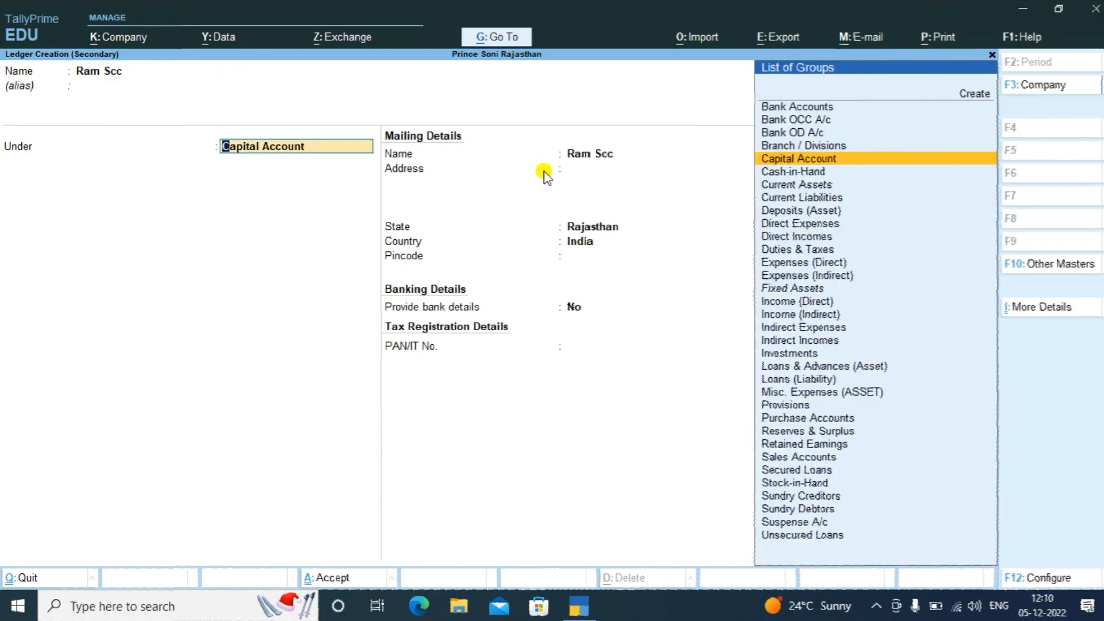
pyautogui.write('Sund')
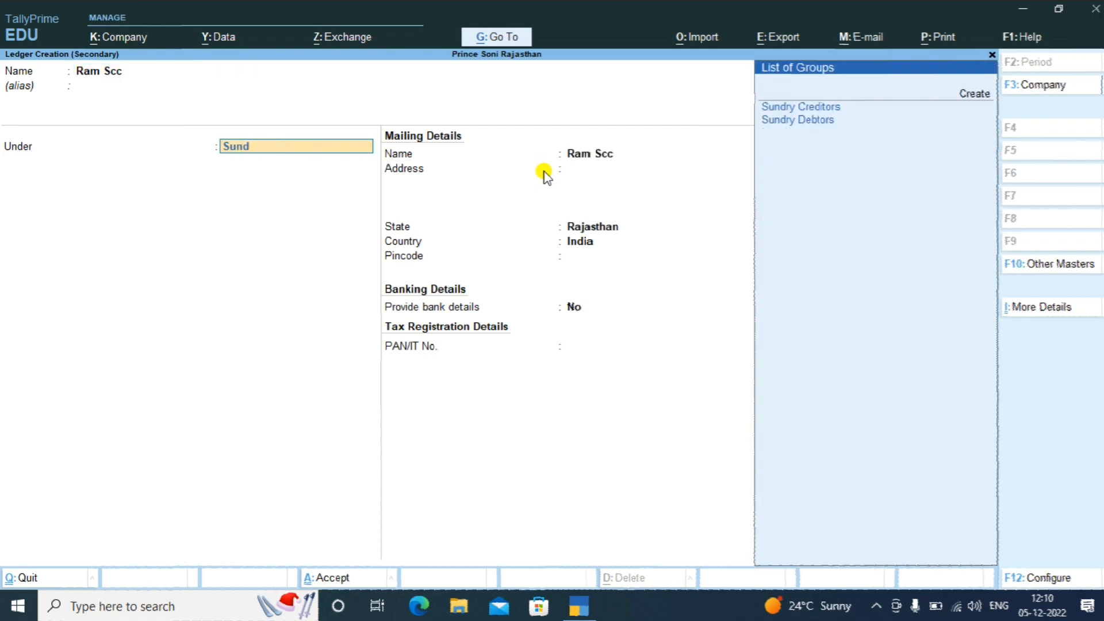
pyautogui.press('Return')
pyautogui.press('Return')
pyautogui.press('Return')
pyautogui.press('Return')
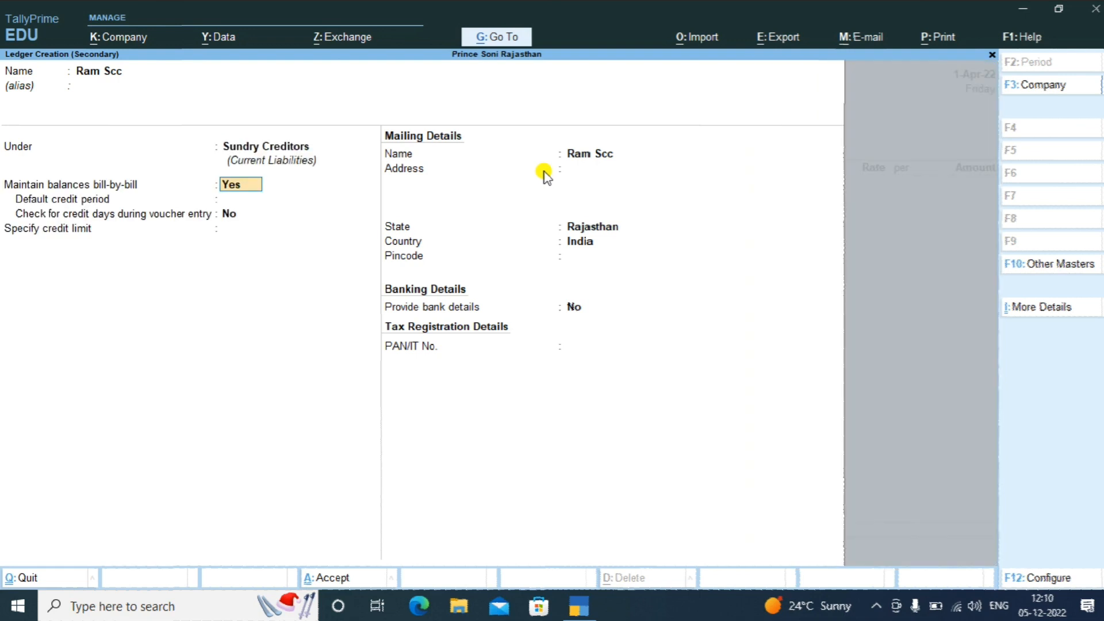
pyautogui.press('Return')
pyautogui.press('Return')
pyautogui.press('Return')
pyautogui.press('Return')
pyautogui.press('Return')
pyautogui.press('Return')
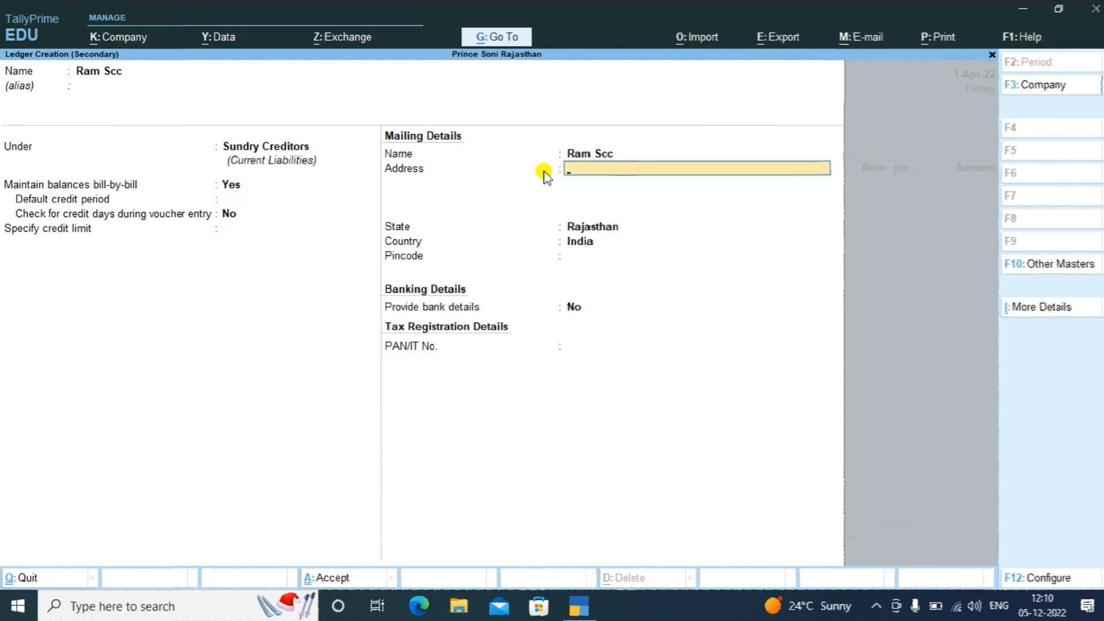
pyautogui.press('Return')
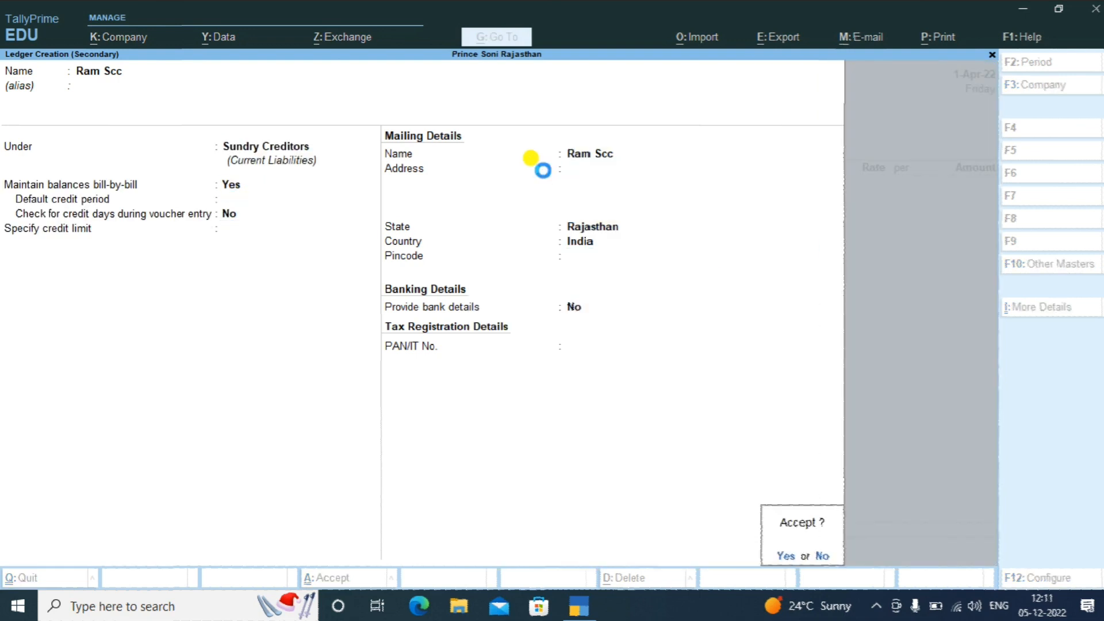
pyautogui.press('Return')
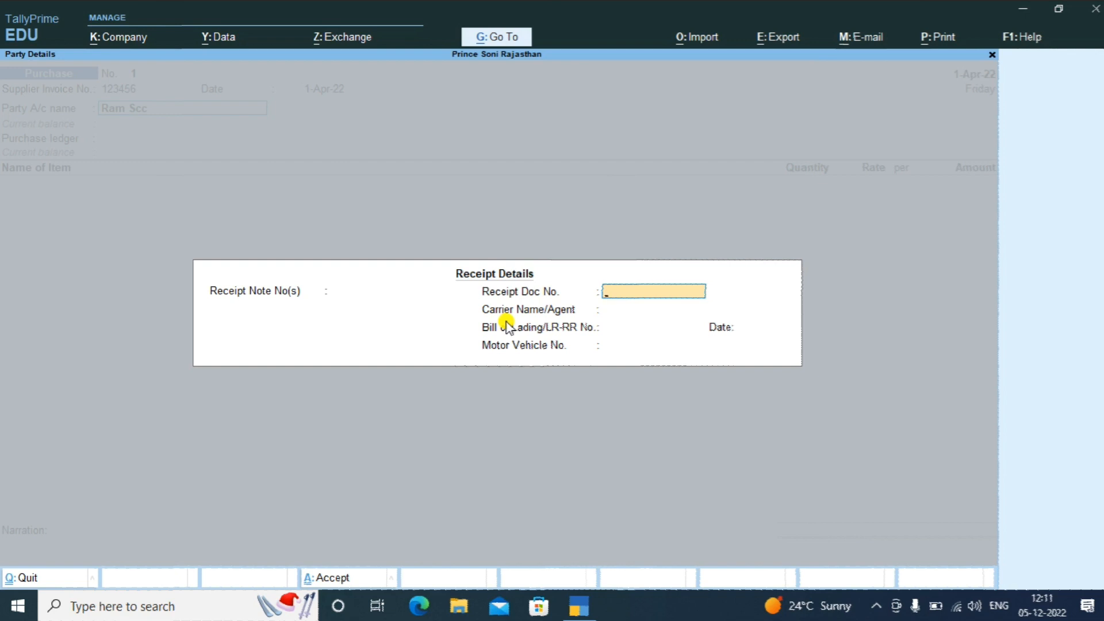
# Fill Receipt Details with the carrier agent's name and motor vehicle number, leaving the document number blank
pyautogui.press('Return')
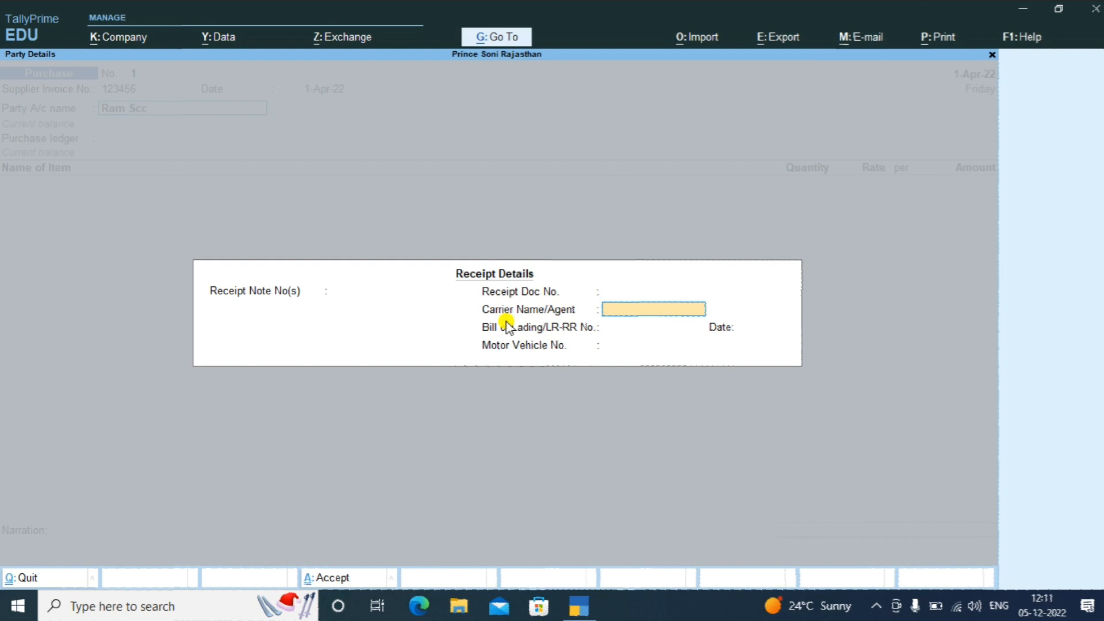
pyautogui.press('Return')
pyautogui.press('Return')
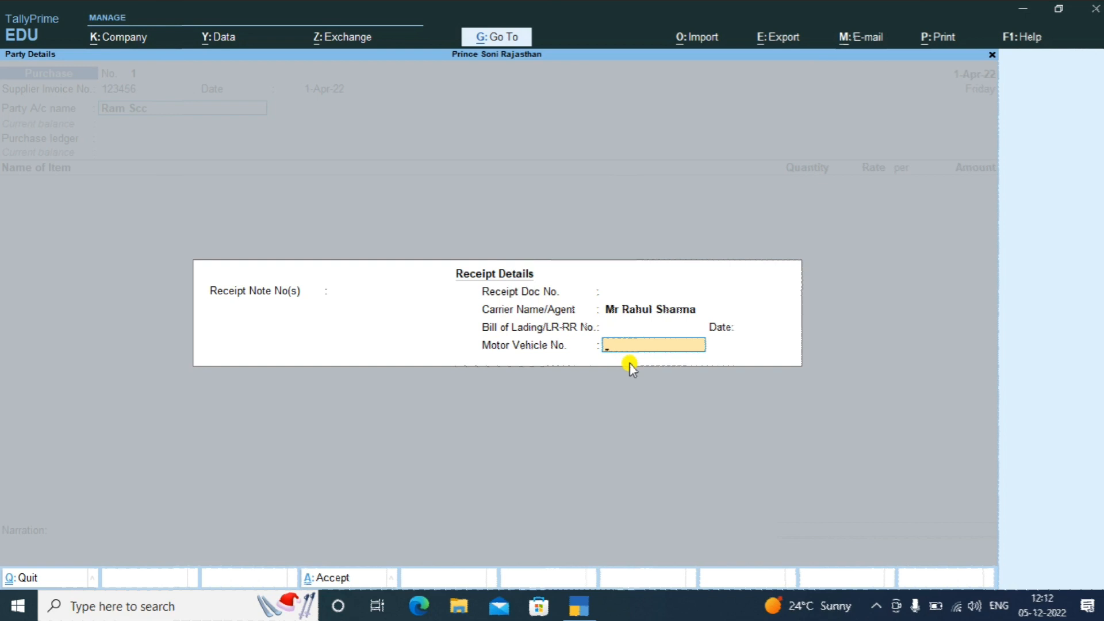
pyautogui.write('RJ23UB9414')
pyautogui.press('Return')
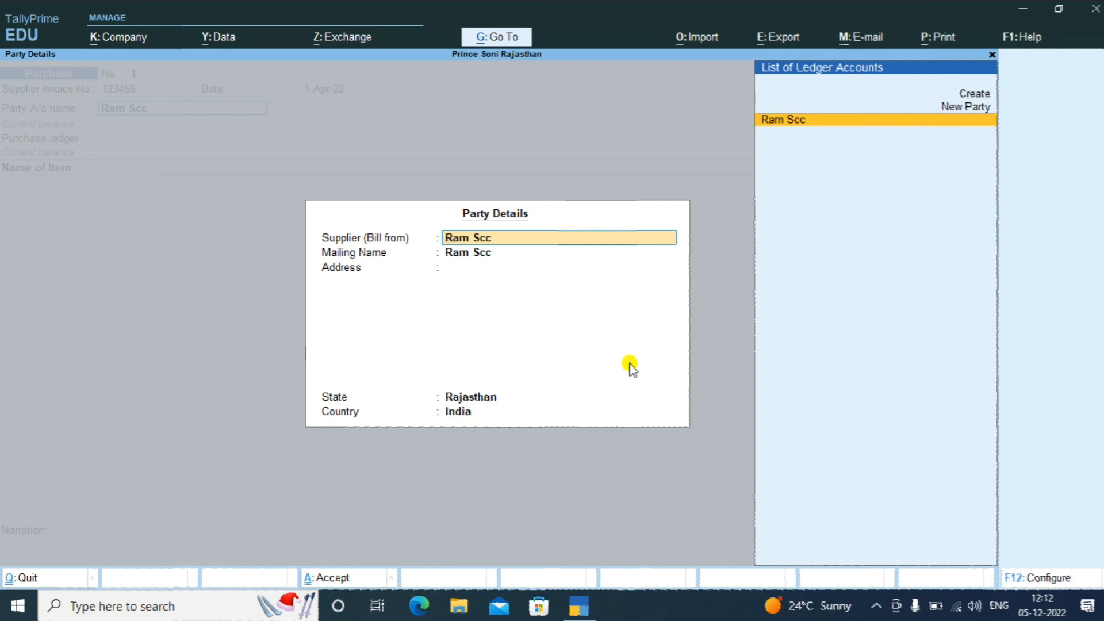
# Accept Party Details and create a ledger named Purchase under Purchase Accounts
pyautogui.press('Return')
pyautogui.hotkey('ctrl', 'a')
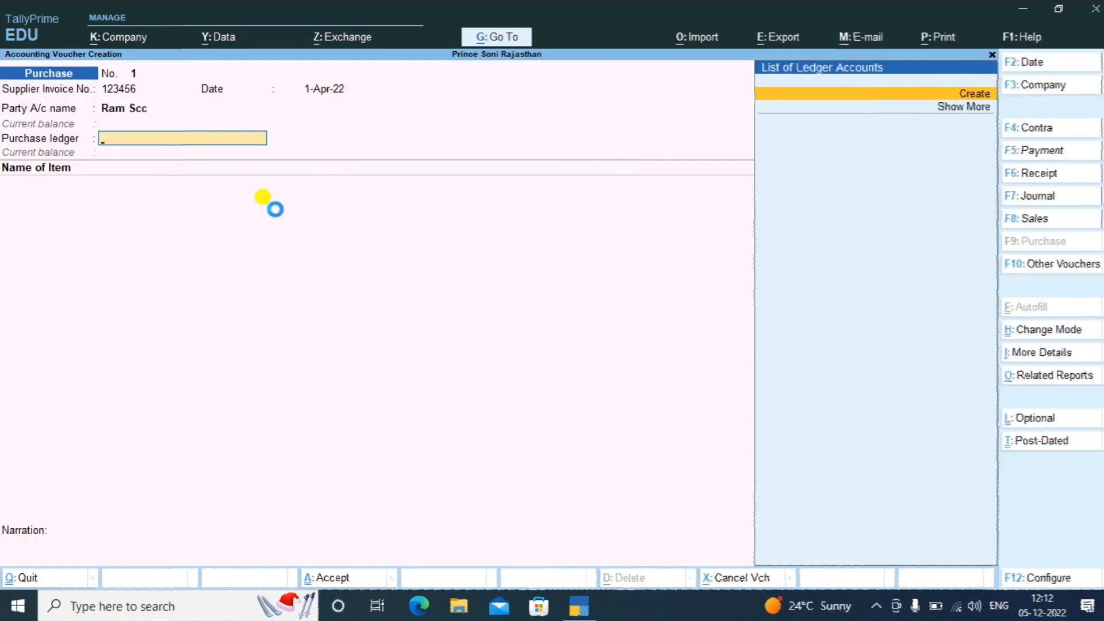
pyautogui.hotkey('alt', 'c')
pyautogui.write('Pu')
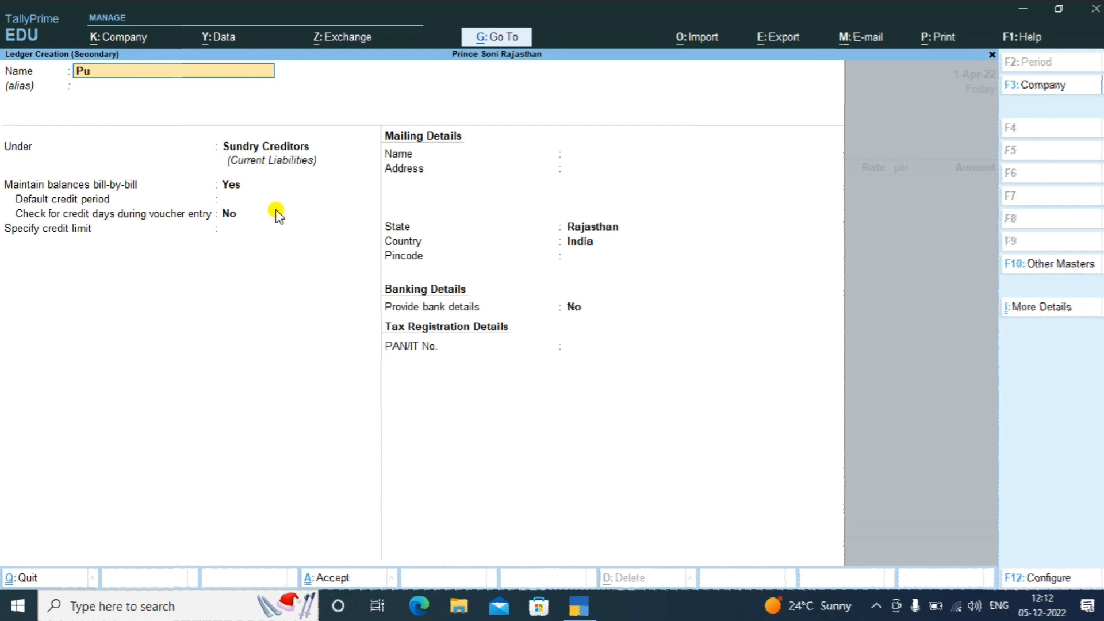
pyautogui.write('rchase')
pyautogui.press('Return')
pyautogui.write('Pu')
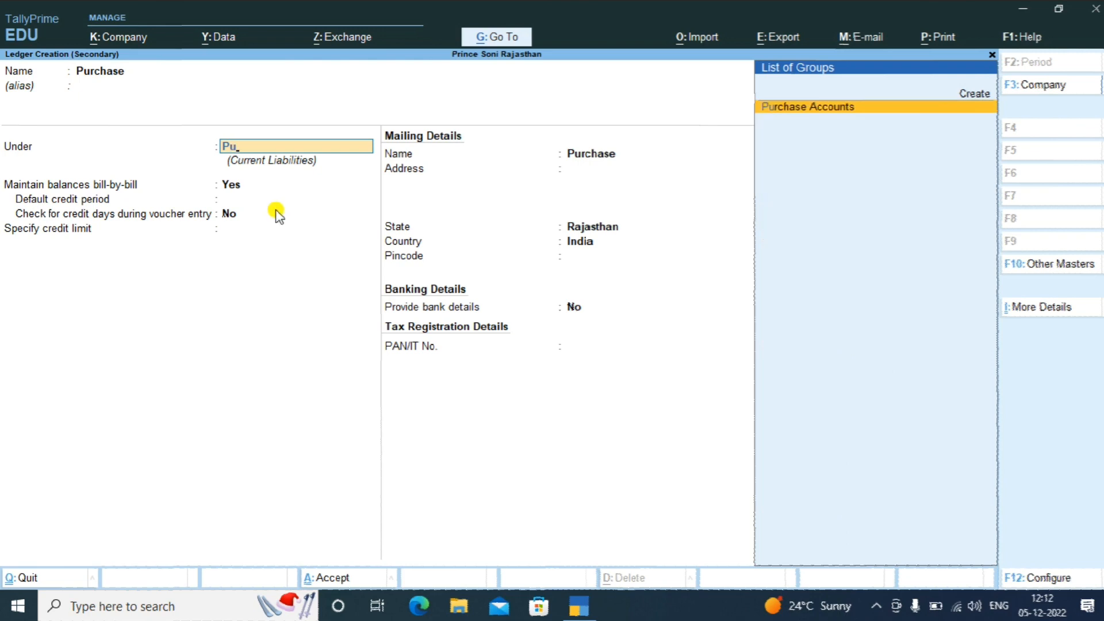
pyautogui.press('Return')
pyautogui.press('Return')
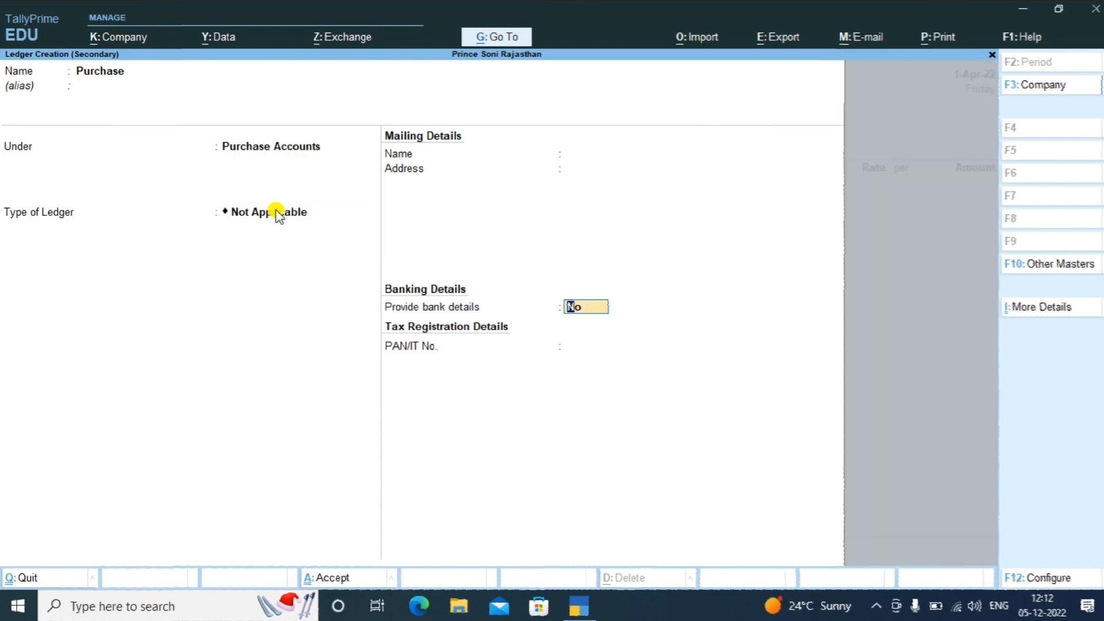
pyautogui.press('Return')
pyautogui.press('Return')
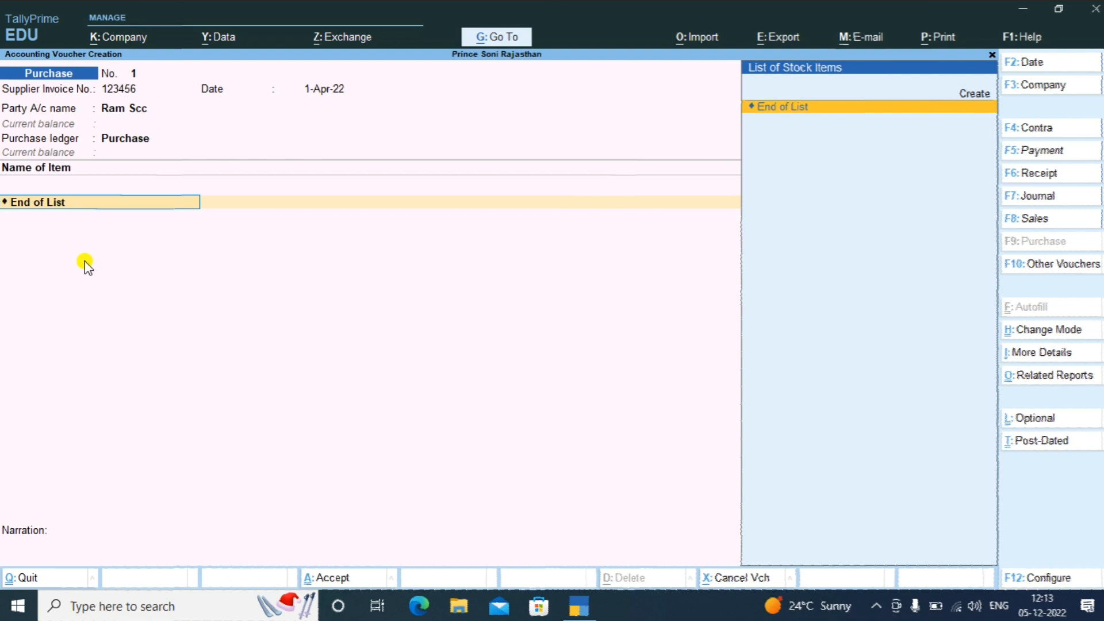
# Start a new stock item named Motherboard under the Primary group
pyautogui.press('Up')
pyautogui.press('Return')
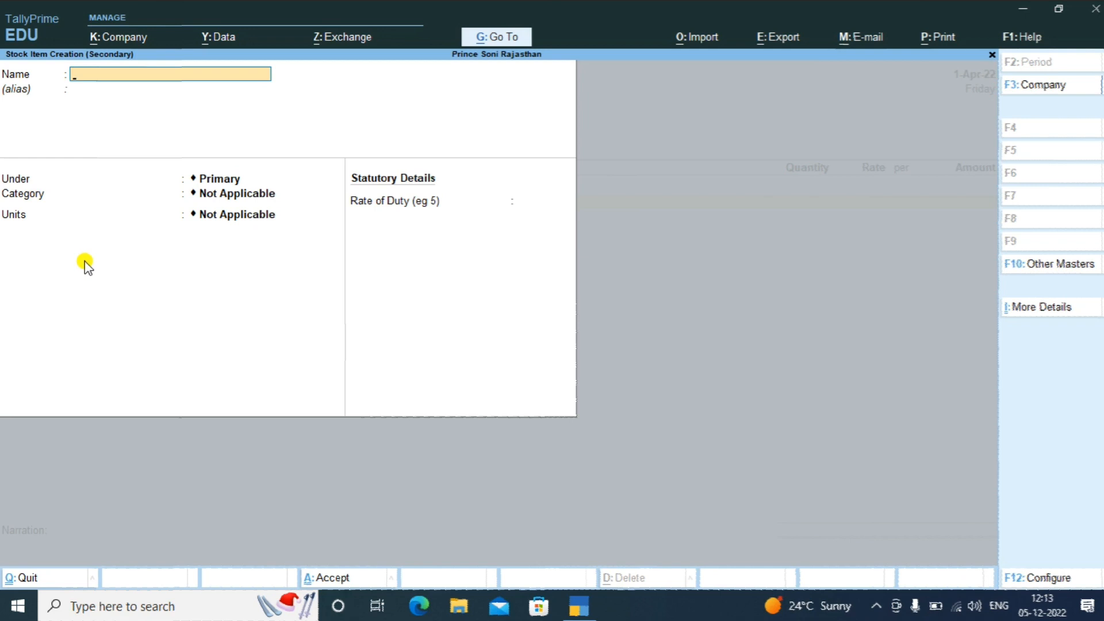
pyautogui.write('Motherboard')
pyautogui.press('Return')
pyautogui.press('Return')
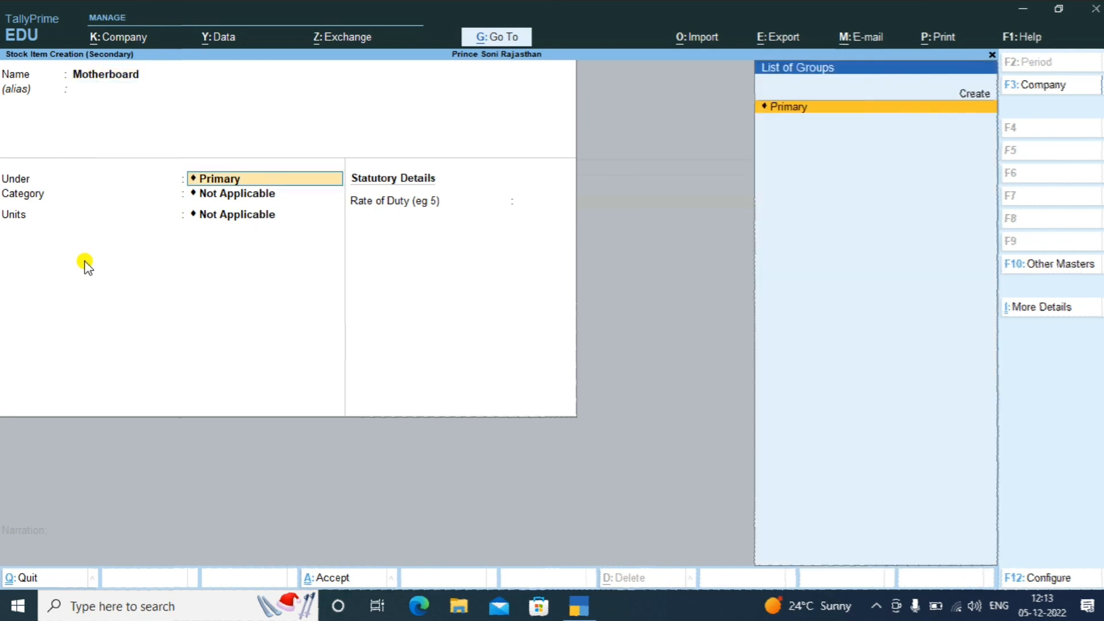
pyautogui.press('Return')
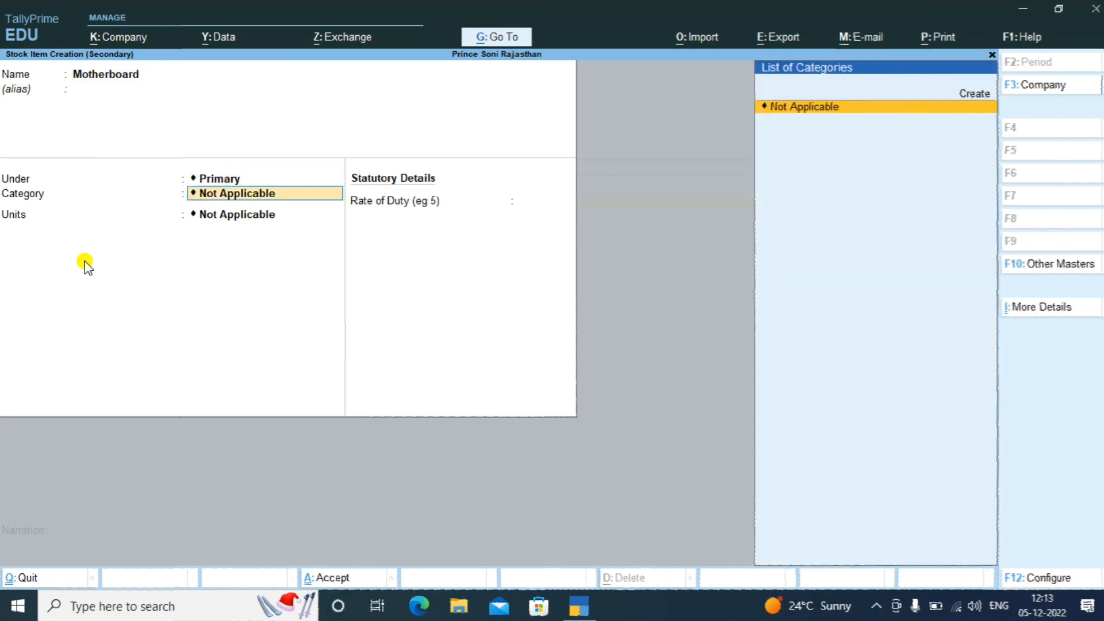
pyautogui.press('Return')
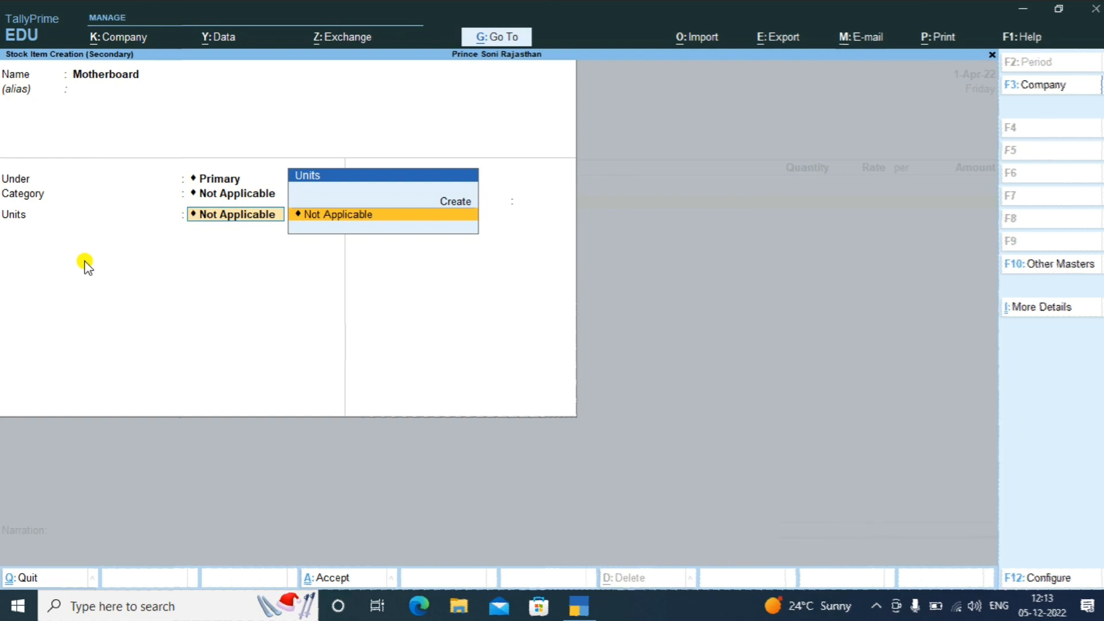
# Create the unit nos with formal name Numbers for Motherboard
pyautogui.press('Up')
pyautogui.press('Return')
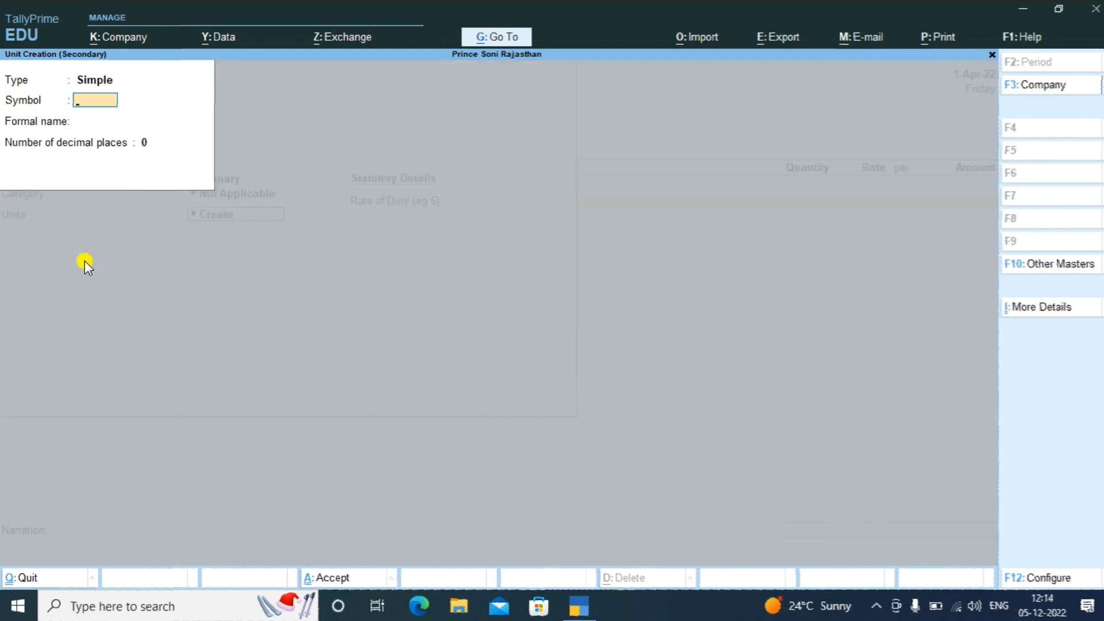
pyautogui.write('nos')
pyautogui.press('Return')
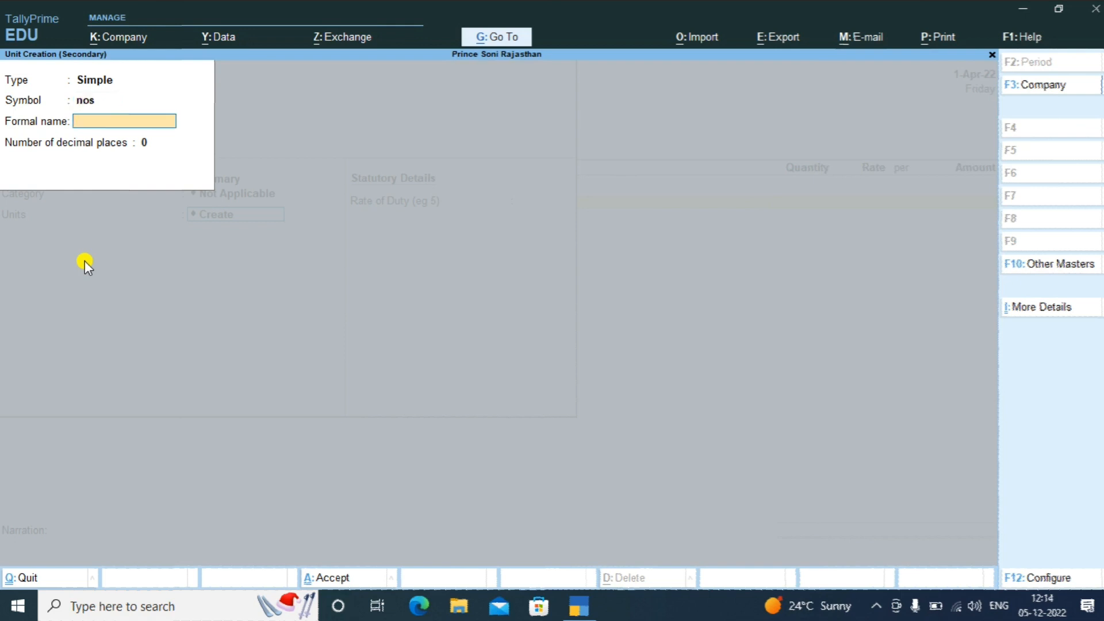
pyautogui.write('Numbers')
pyautogui.press('Return')
pyautogui.press('Return')
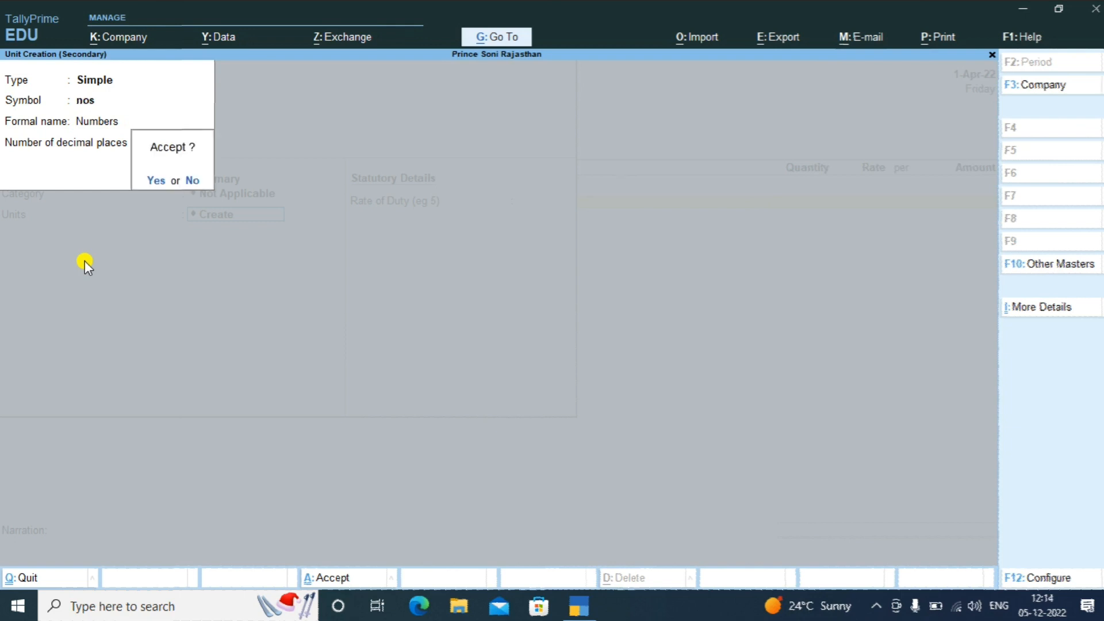
pyautogui.press('Return')
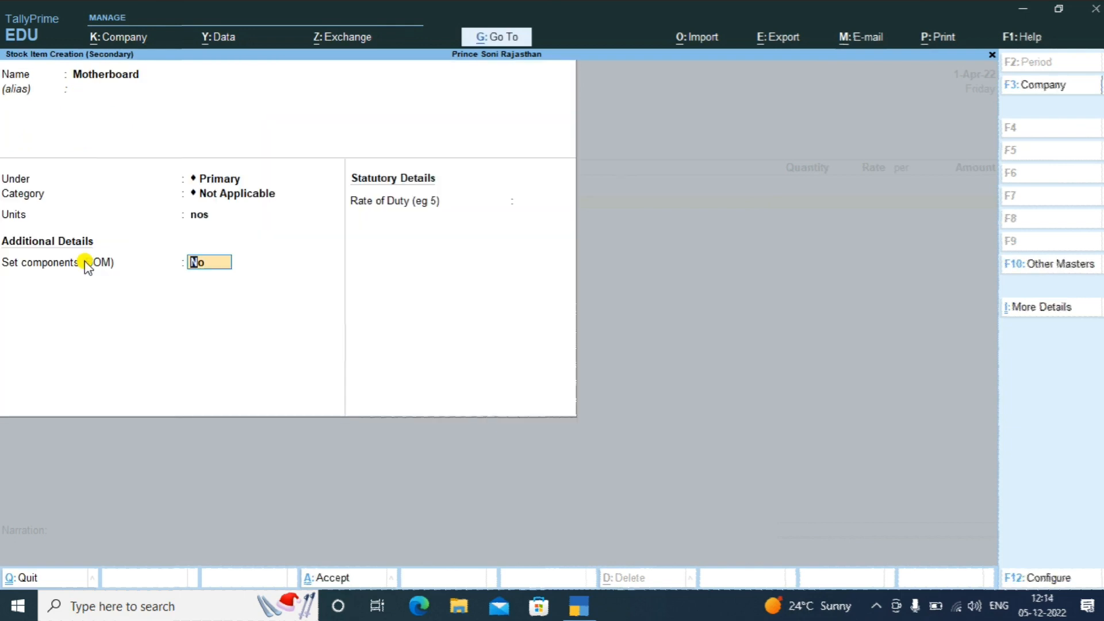
pyautogui.press('Return')
pyautogui.press('BackSpace')
# Leave Set components (BOM) as No and save the Motherboard stock item
pyautogui.press('F12')
pyautogui.click(221, 384)
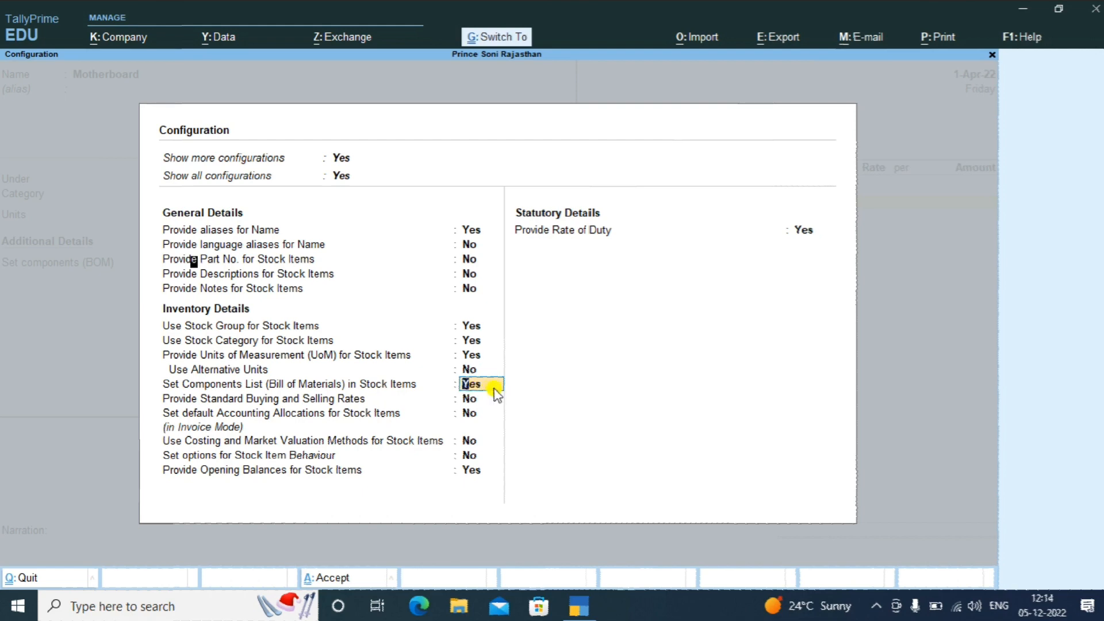
pyautogui.hotkey('ctrl', 'a')
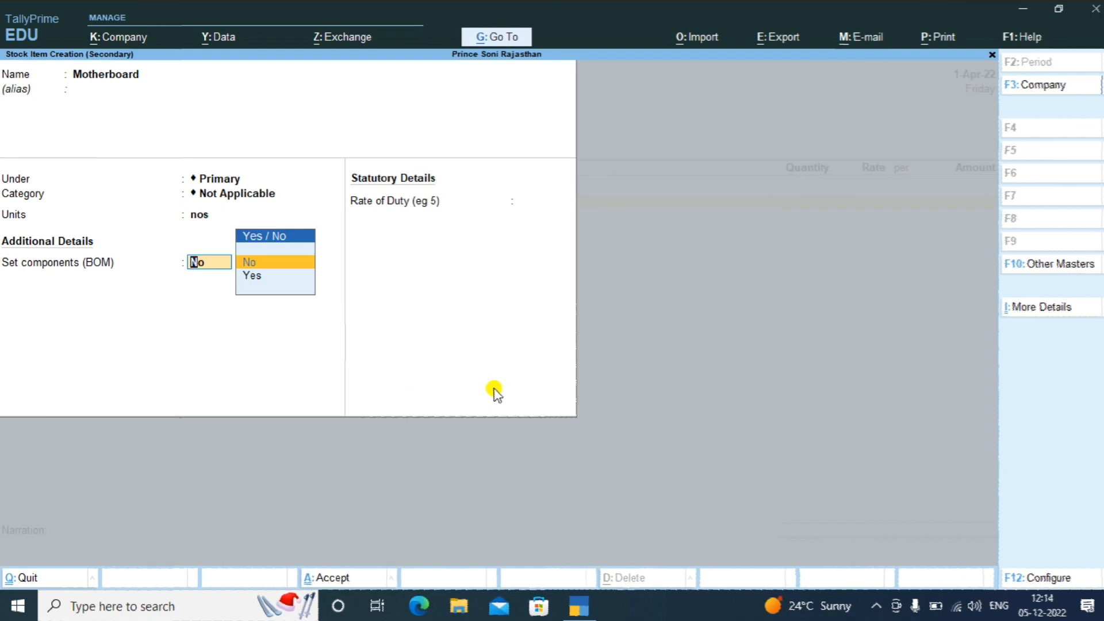
pyautogui.press('Return')
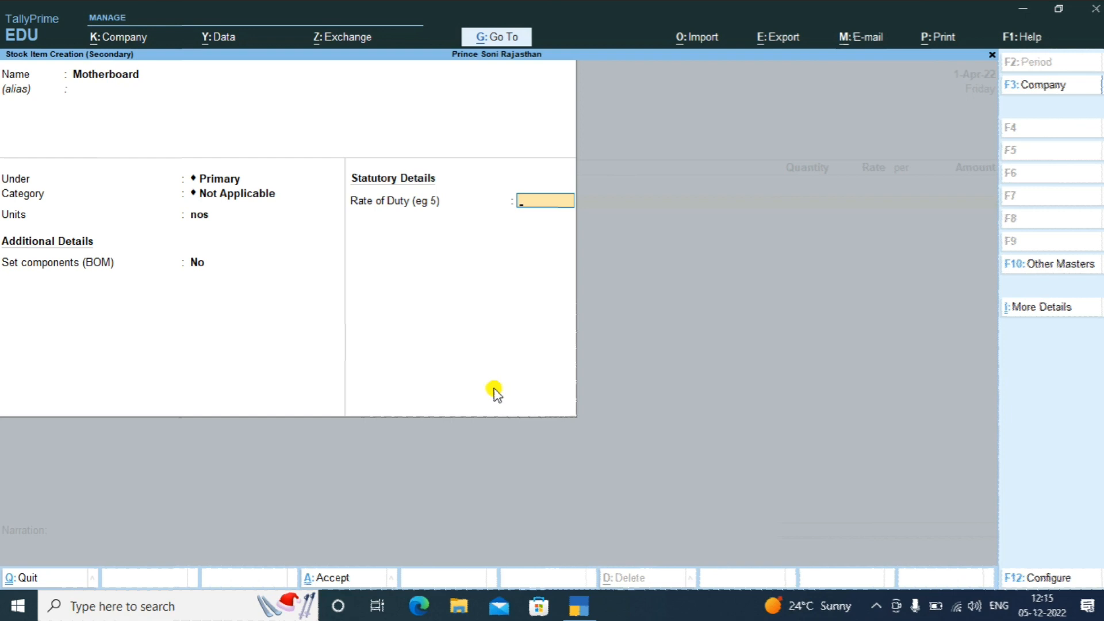
pyautogui.press('Return')
pyautogui.press('Return')
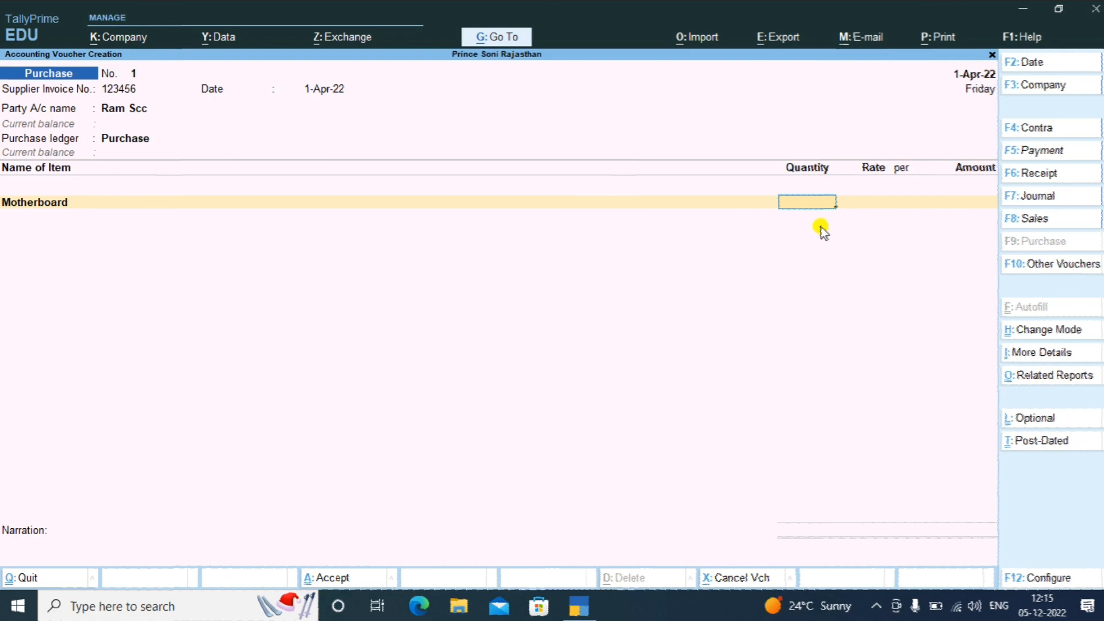
# Enter Motherboard at 100 nos × 2,500 per nos, amounting to 2,50,000.00
pyautogui.write('100')
pyautogui.press('Return')
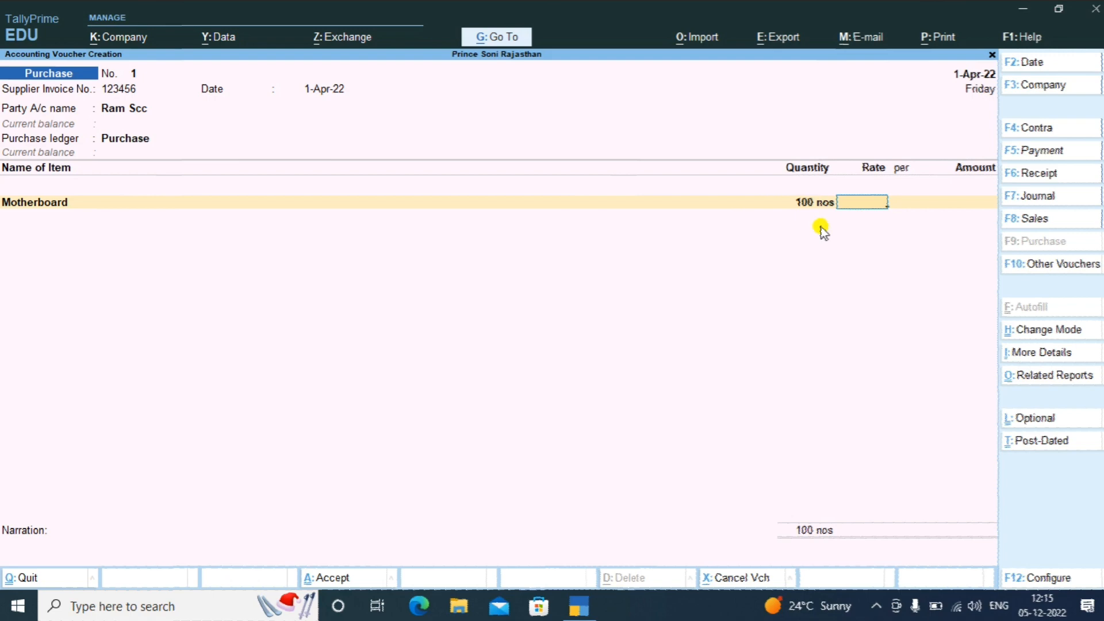
pyautogui.write('2500')
pyautogui.press('Return')
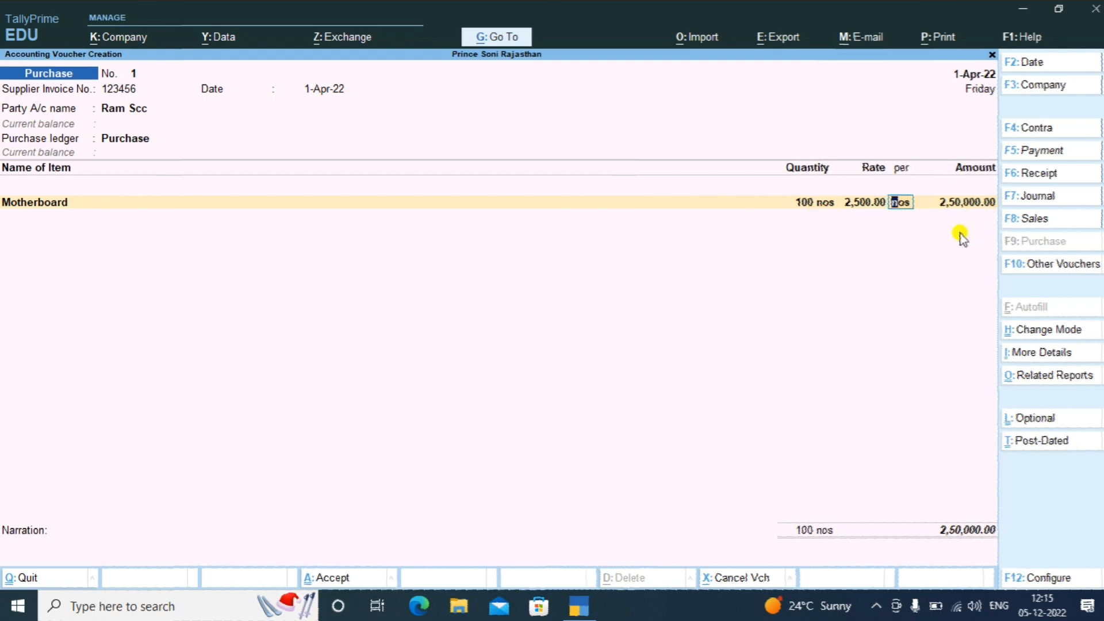
pyautogui.press('Return')
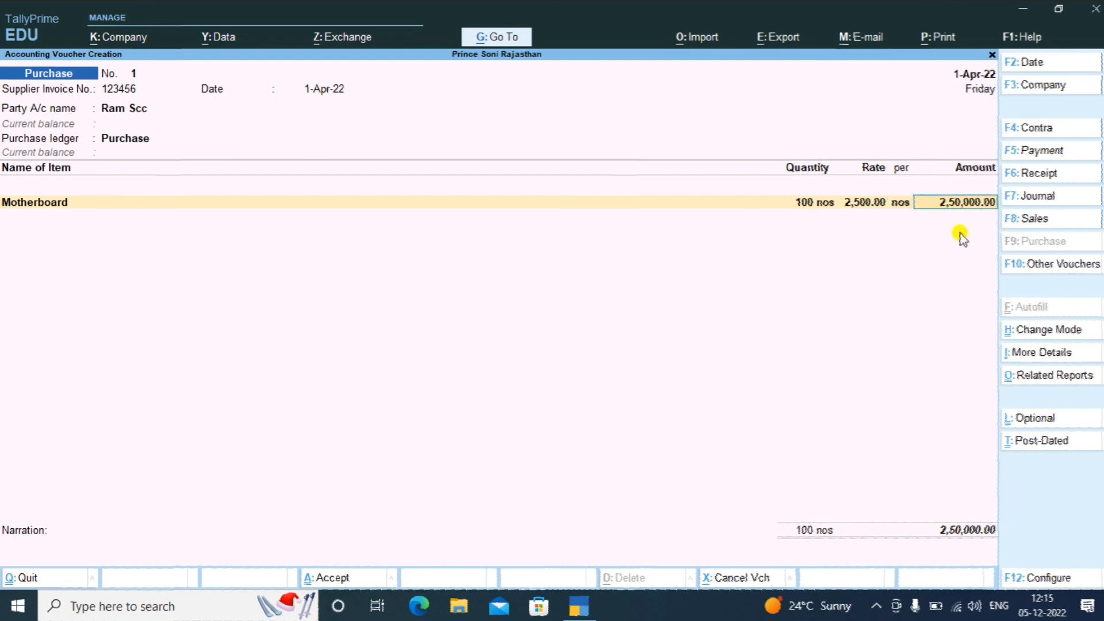
pyautogui.press('Return')
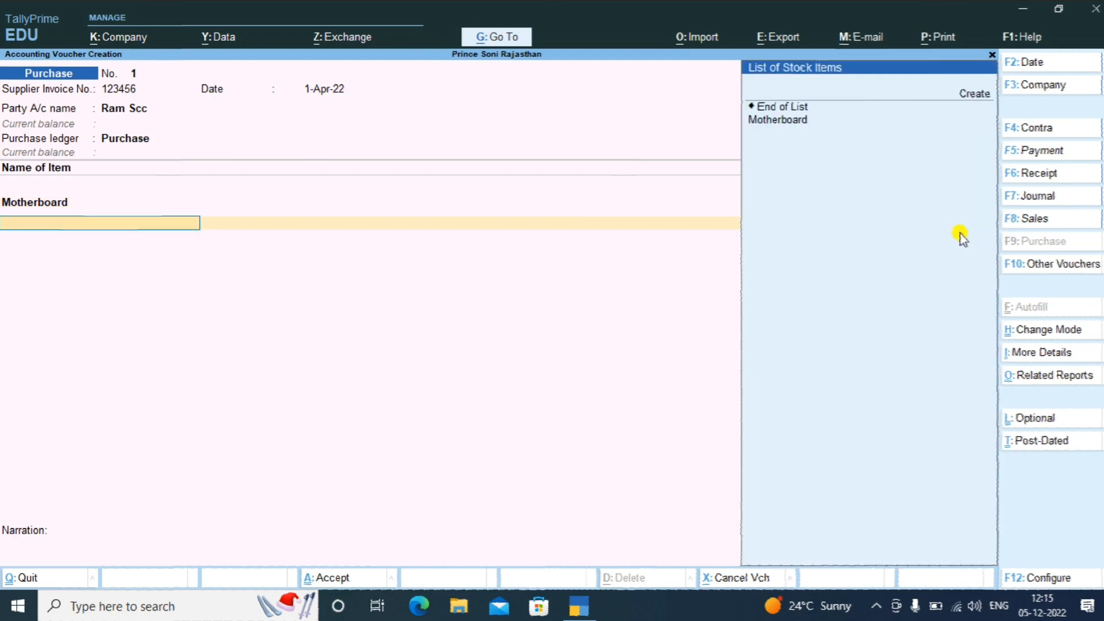
# Create stock item Cpu Intel under Primary with unit nos
pyautogui.press('Up')
pyautogui.press('Up')
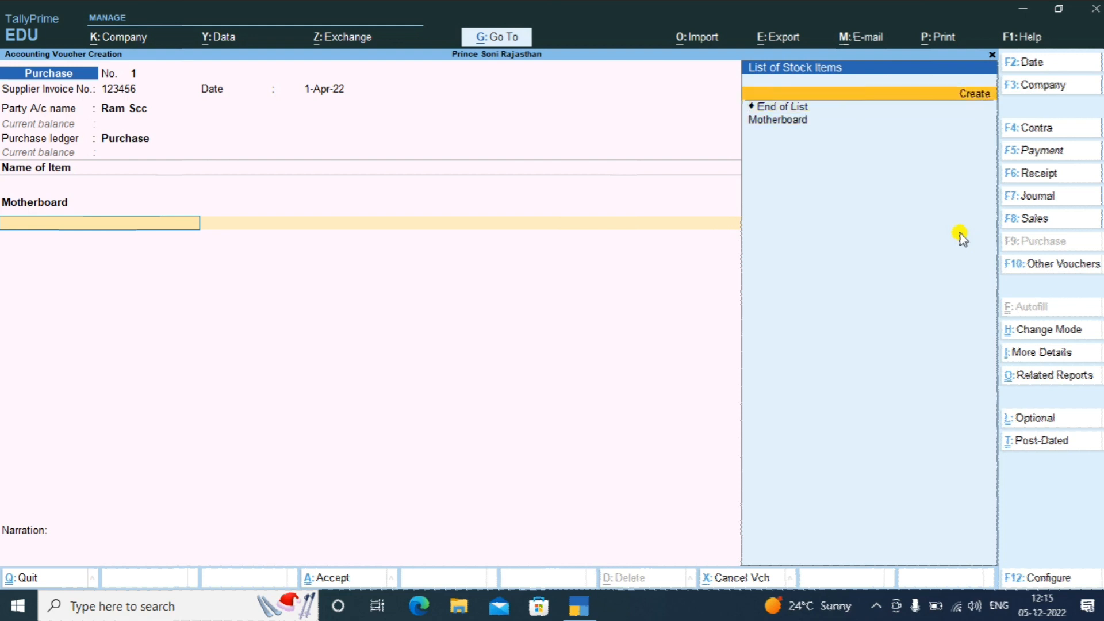
pyautogui.press('Return')
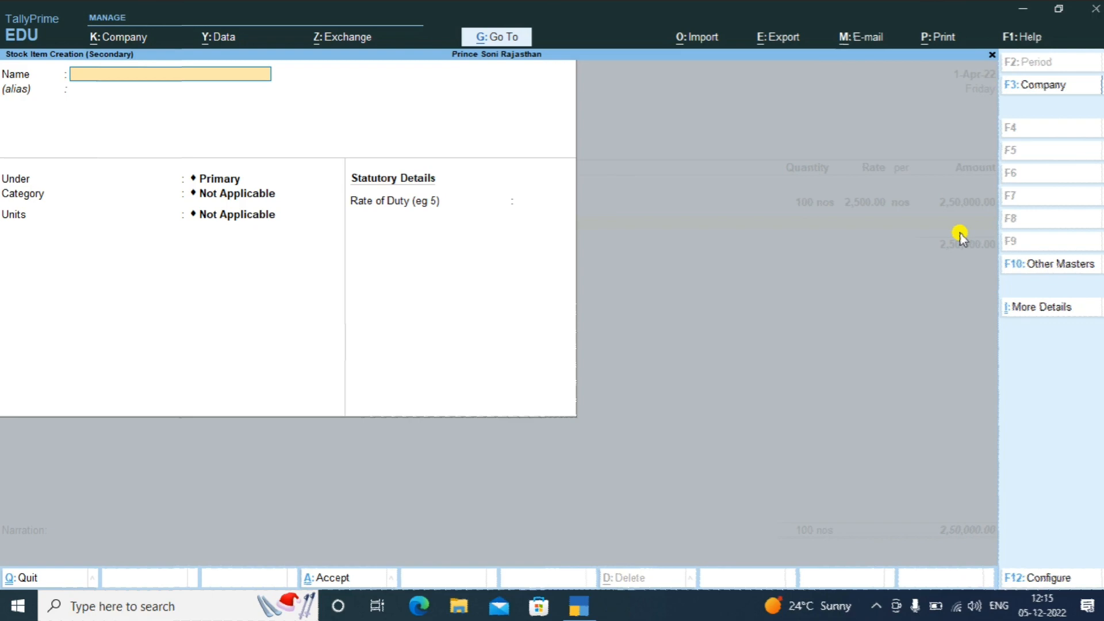
pyautogui.write('Cpu Intel')
pyautogui.press('Return')
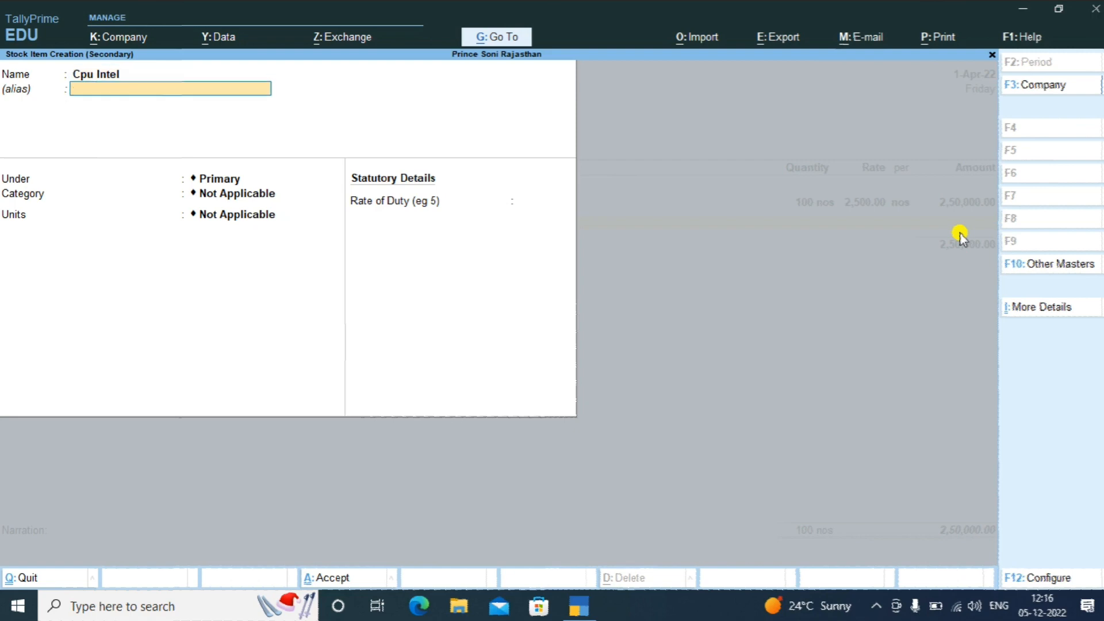
pyautogui.press('Return')
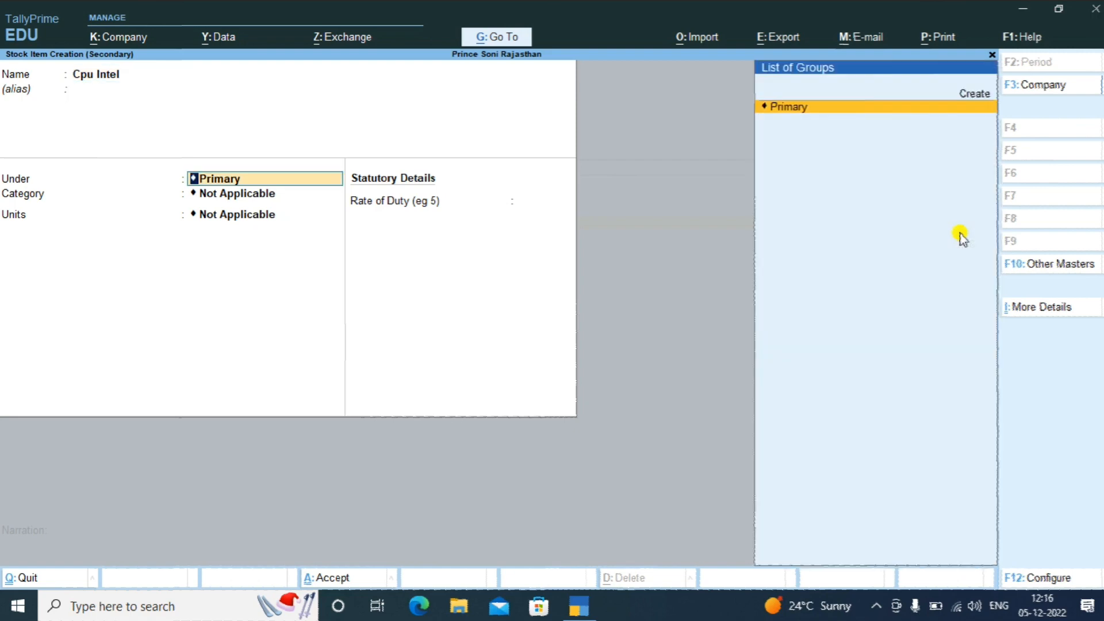
pyautogui.press('Return')
pyautogui.press('Return')
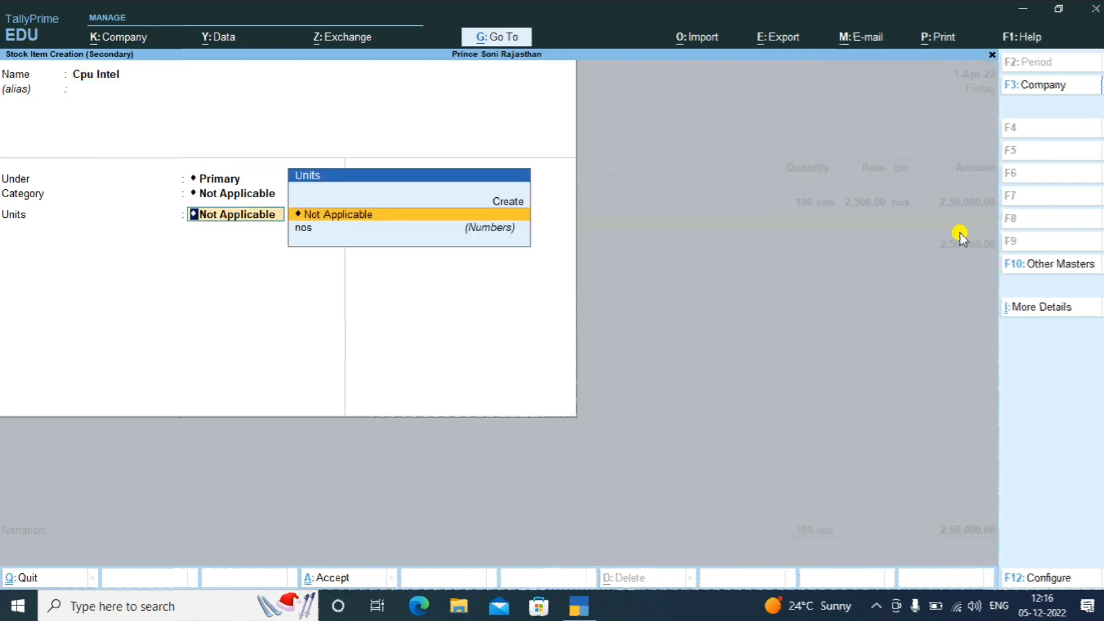
pyautogui.press('Down')
pyautogui.press('Return')
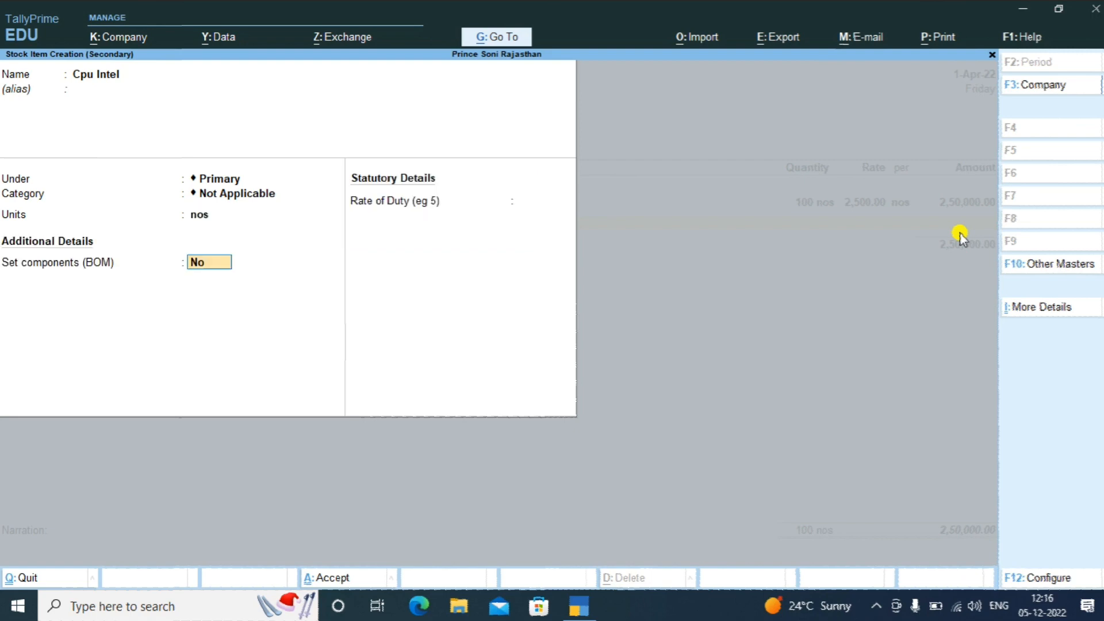
pyautogui.press('Return')
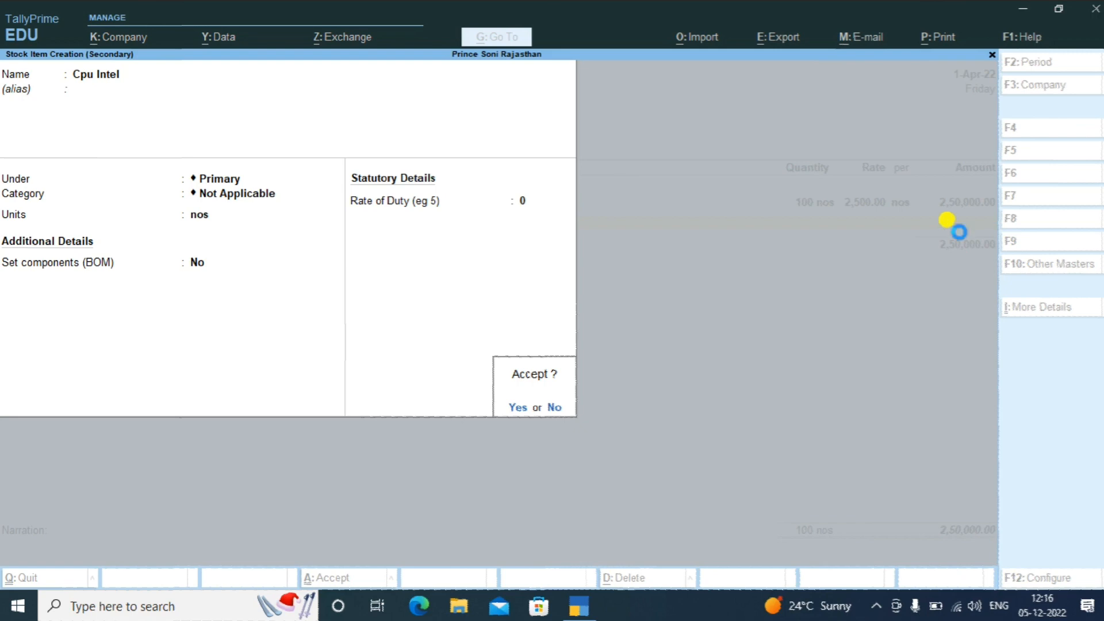
pyautogui.press('Return')
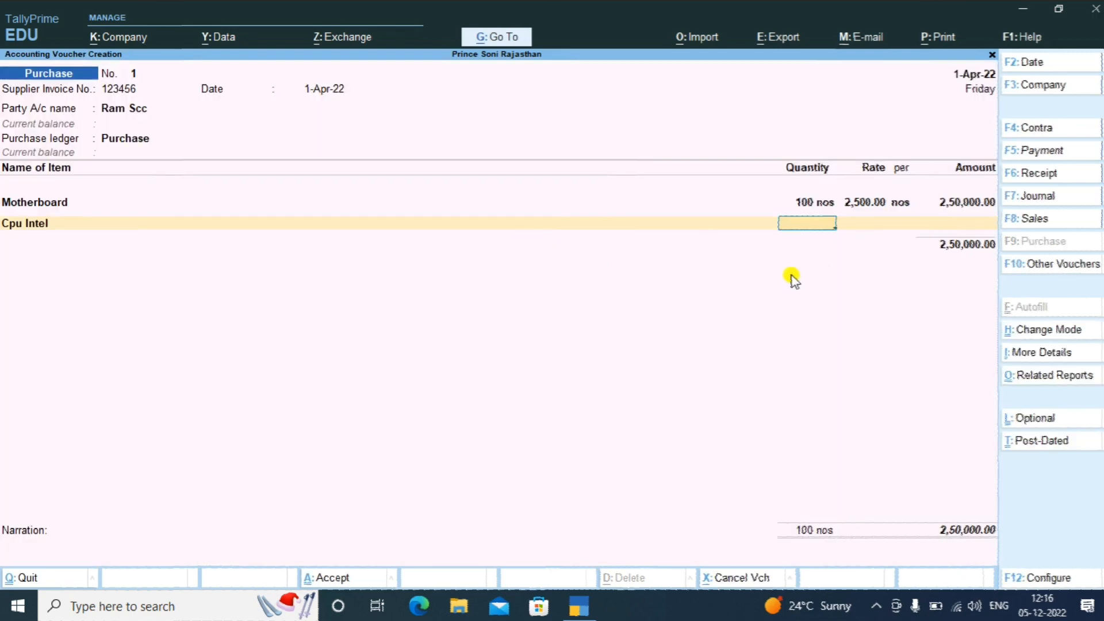
# Enter Cpu Intel at 100 nos × 1,500 for 1,50,000.00, bringing the total to 4,00,000.00
pyautogui.write('100')
pyautogui.press('Return')
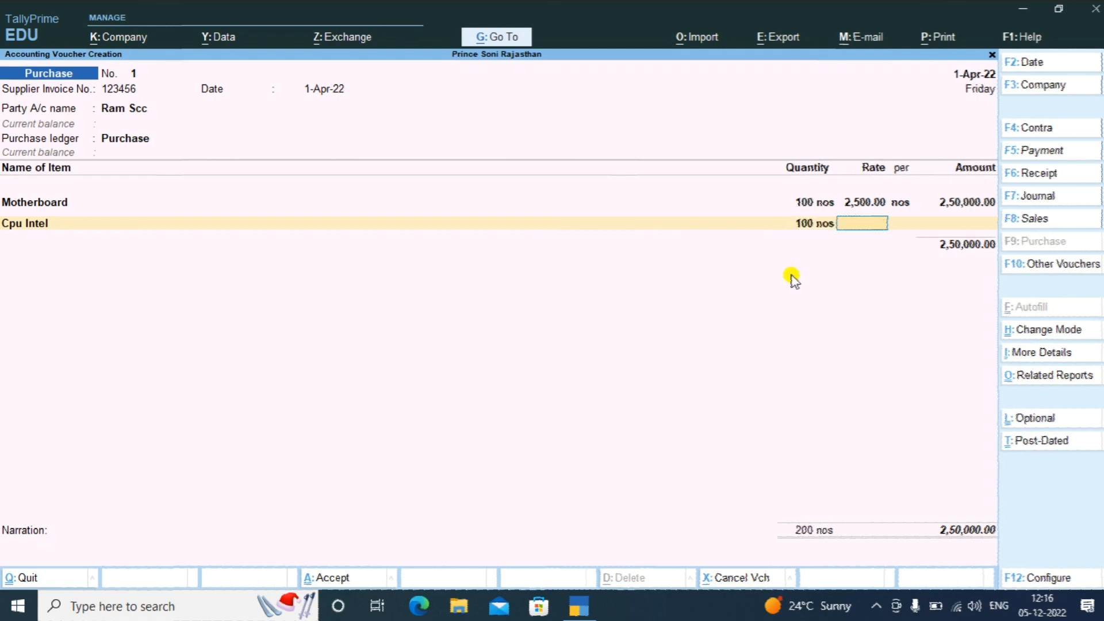
pyautogui.write('1500')
pyautogui.press('Return')
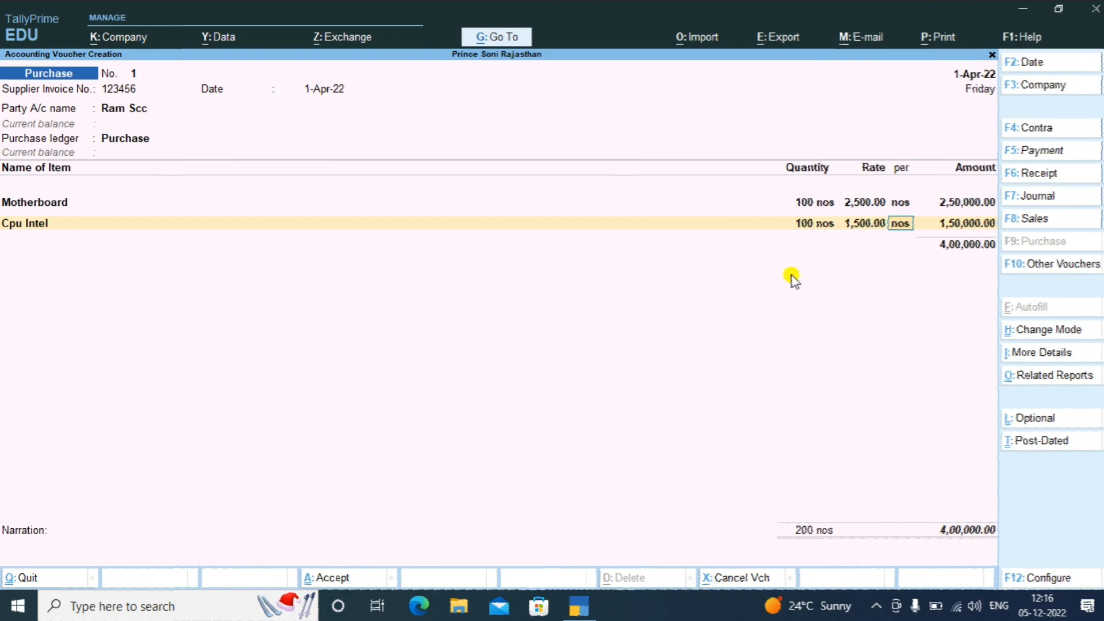
pyautogui.press('Return')
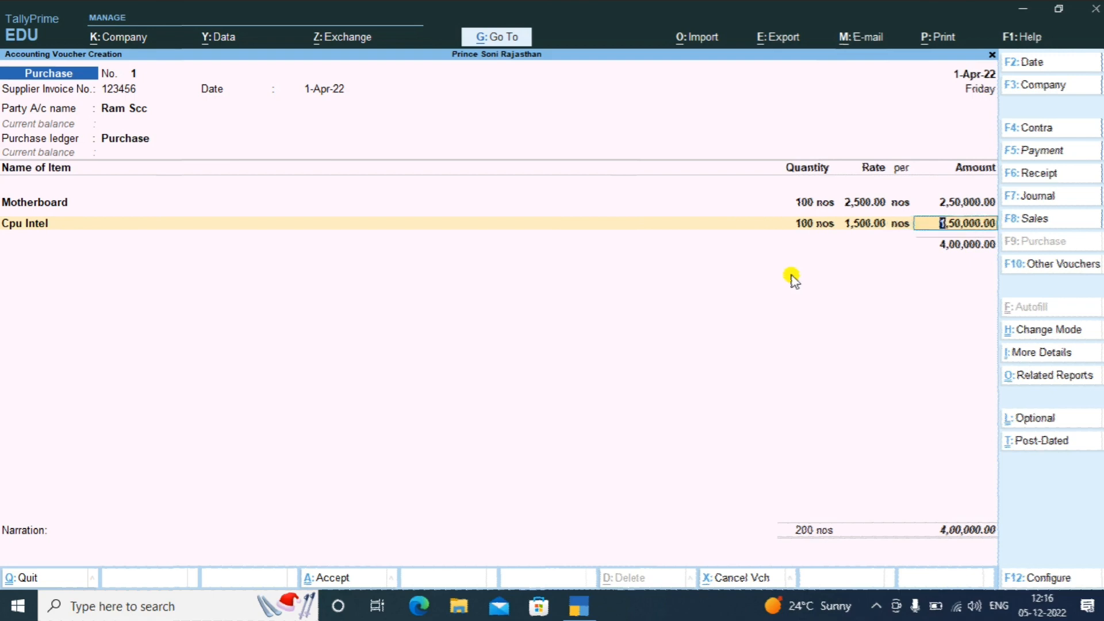
pyautogui.press('Return')
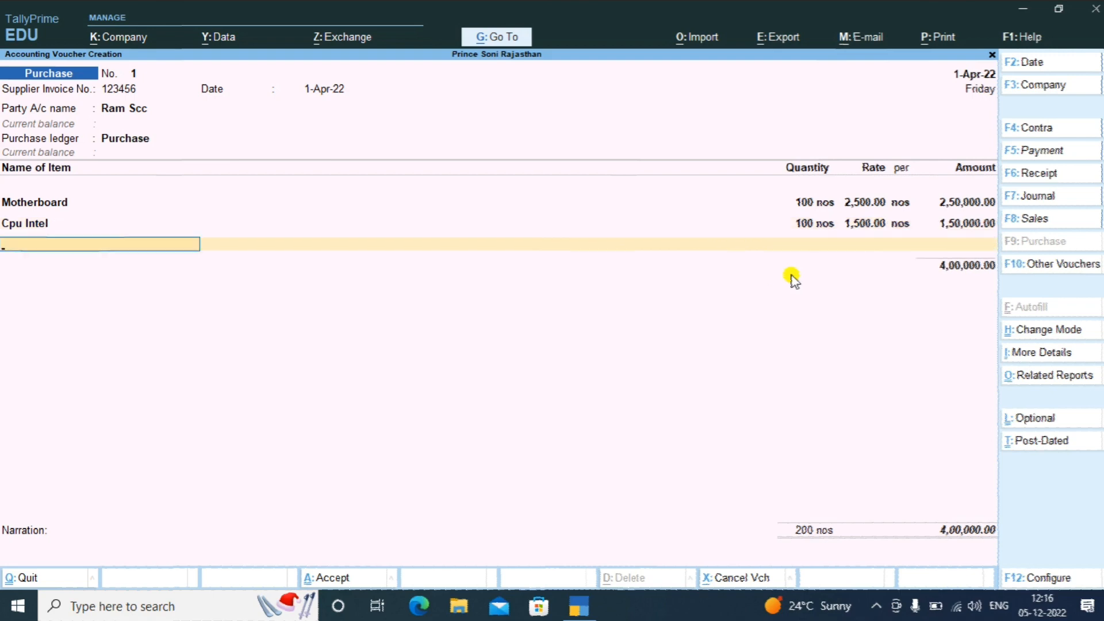
pyautogui.press('space')
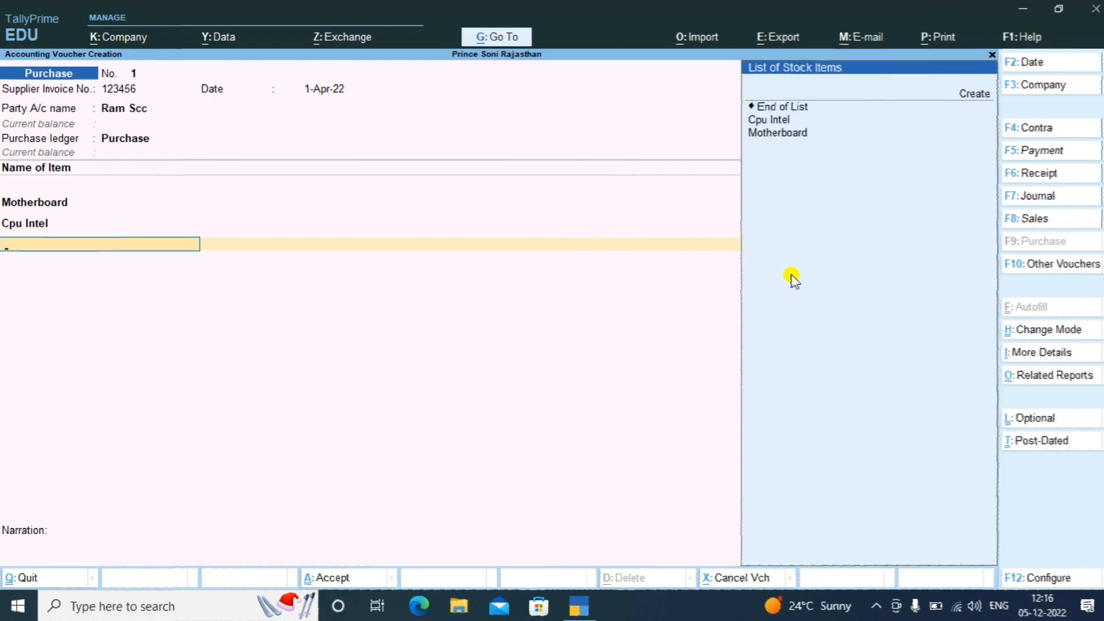
# Create a new stock item Ram with units nos, keeping the default group and category
pyautogui.press('Up')
pyautogui.press('Up')
pyautogui.press('Up')
pyautogui.press('Up')
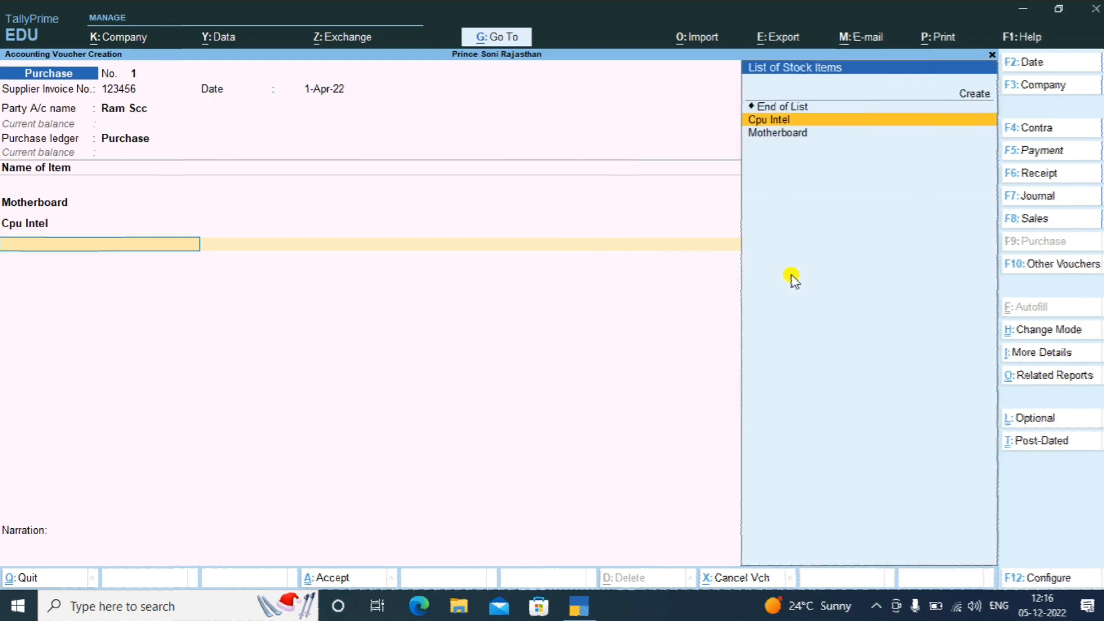
pyautogui.press('Return')
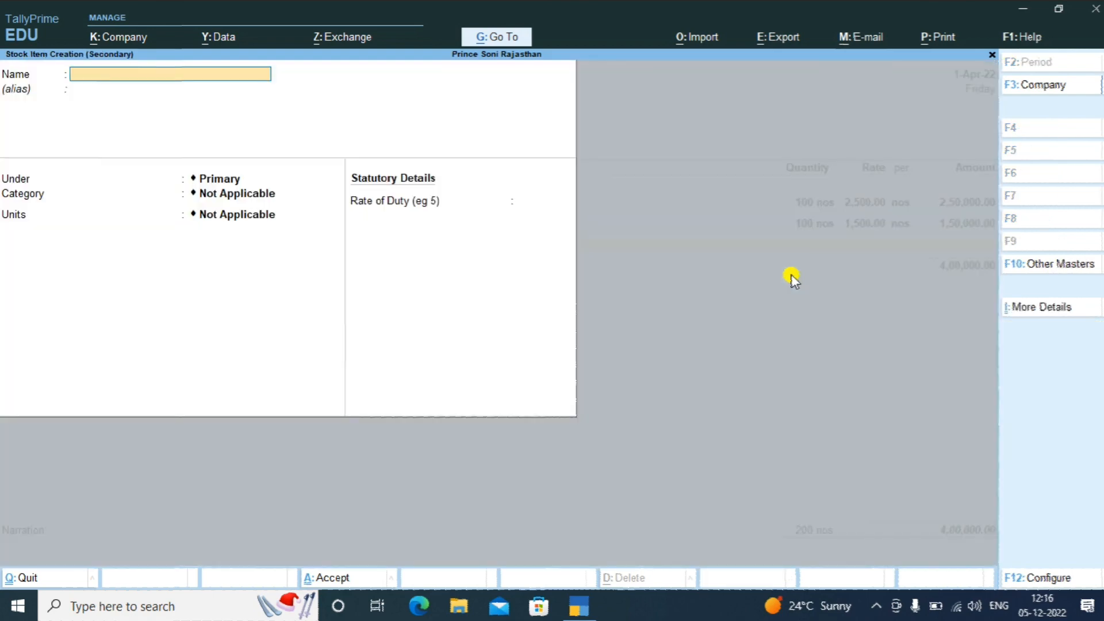
pyautogui.write('Ram')
pyautogui.press('Return')
pyautogui.press('Return')
pyautogui.press('Return')
pyautogui.press('Return')
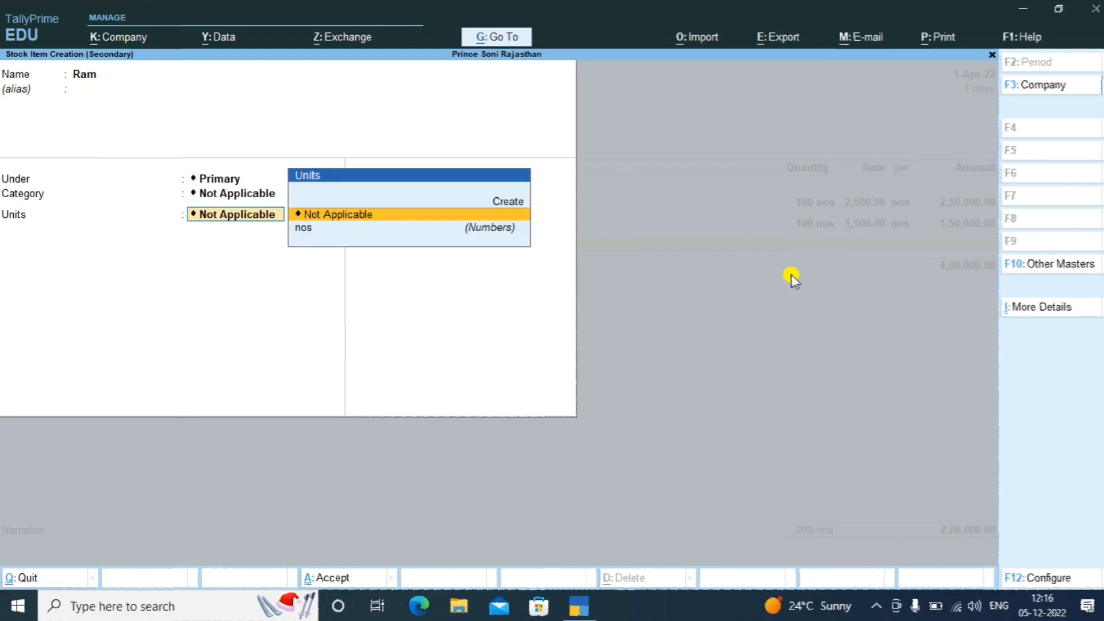
pyautogui.press('Down')
pyautogui.press('Return')
pyautogui.press('Return')
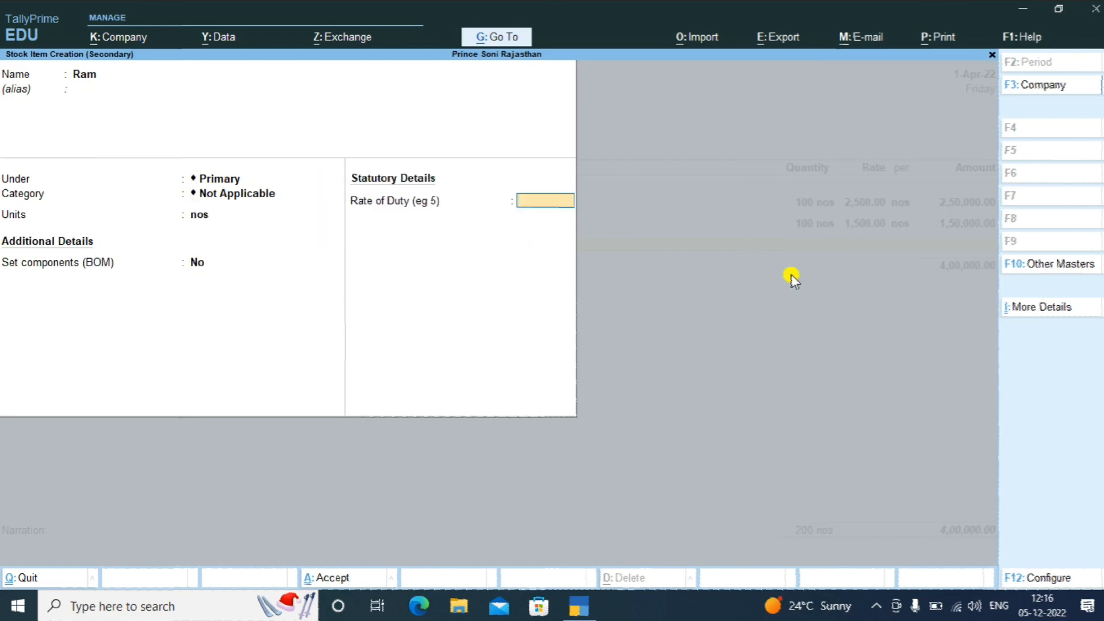
pyautogui.press('Return')
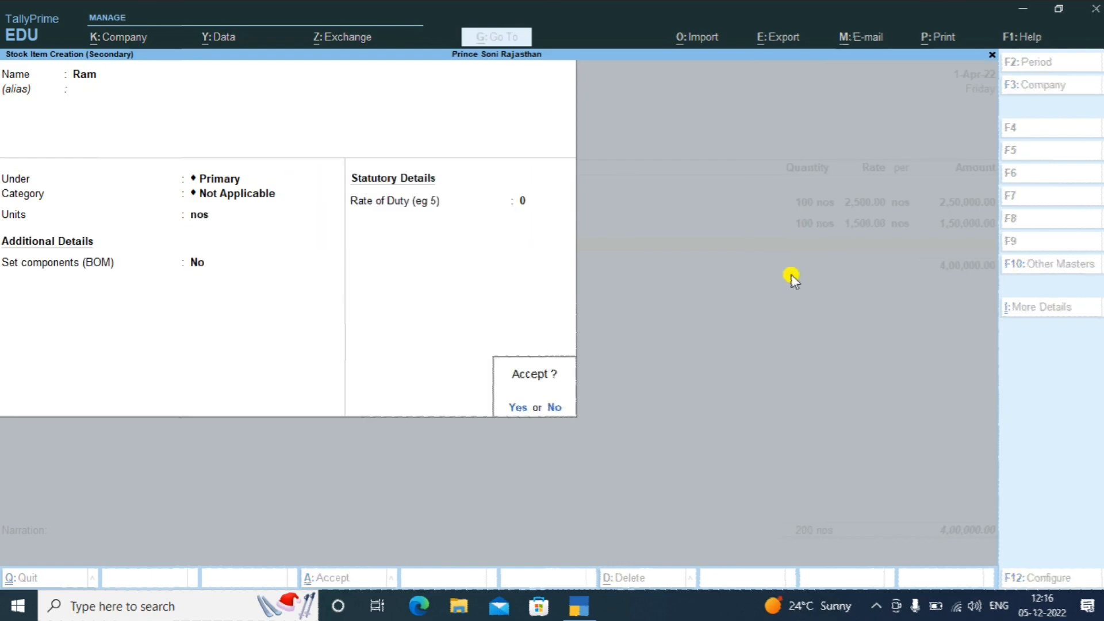
pyautogui.press('Return')
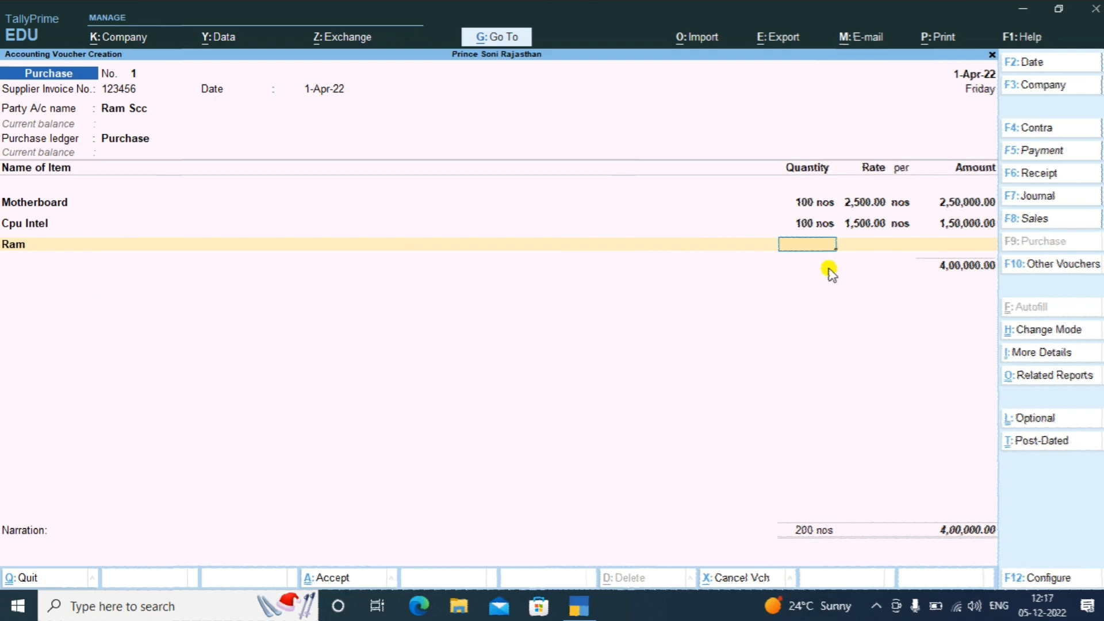
# Enter Ram on the voucher at 200 nos × 550, completing the line
pyautogui.write('200')
pyautogui.press('Return')
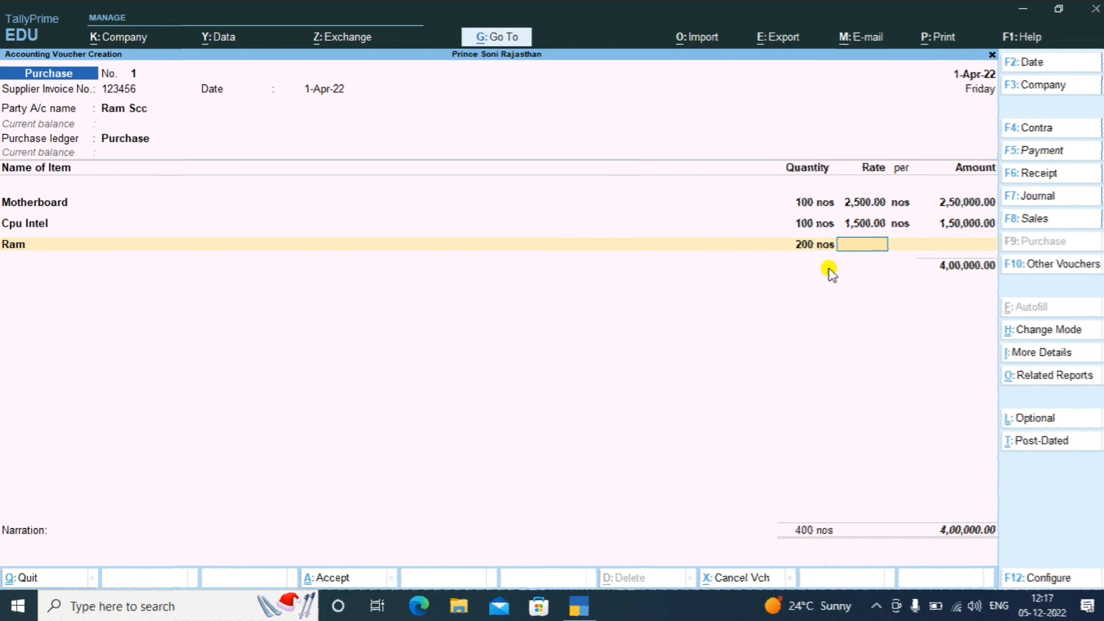
pyautogui.write('550')
pyautogui.press('Return')
pyautogui.press('Return')
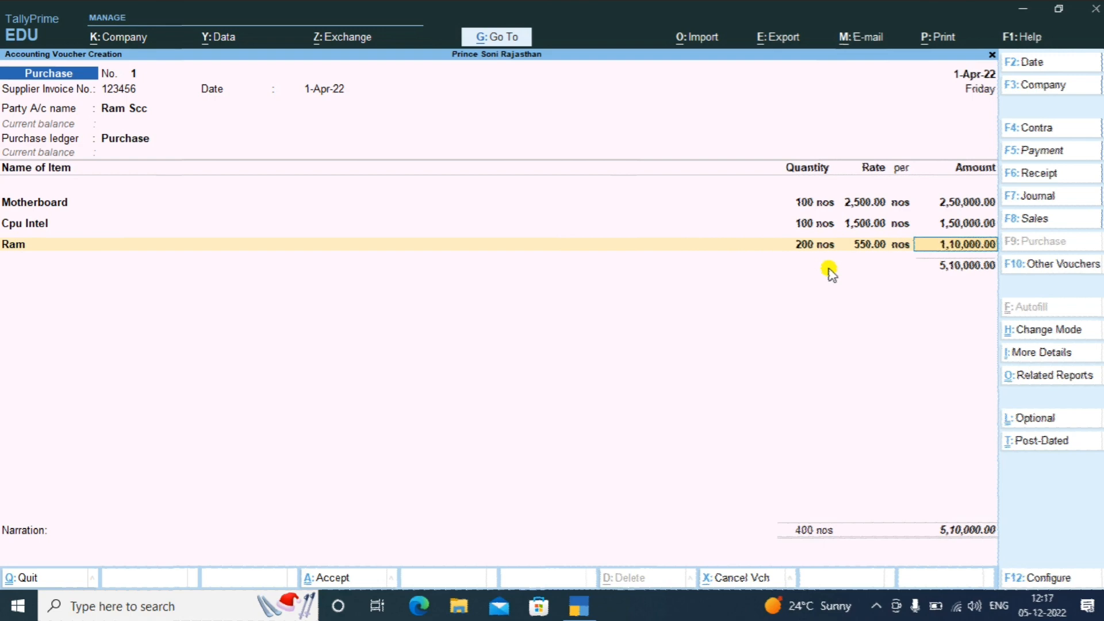
pyautogui.press('Return')
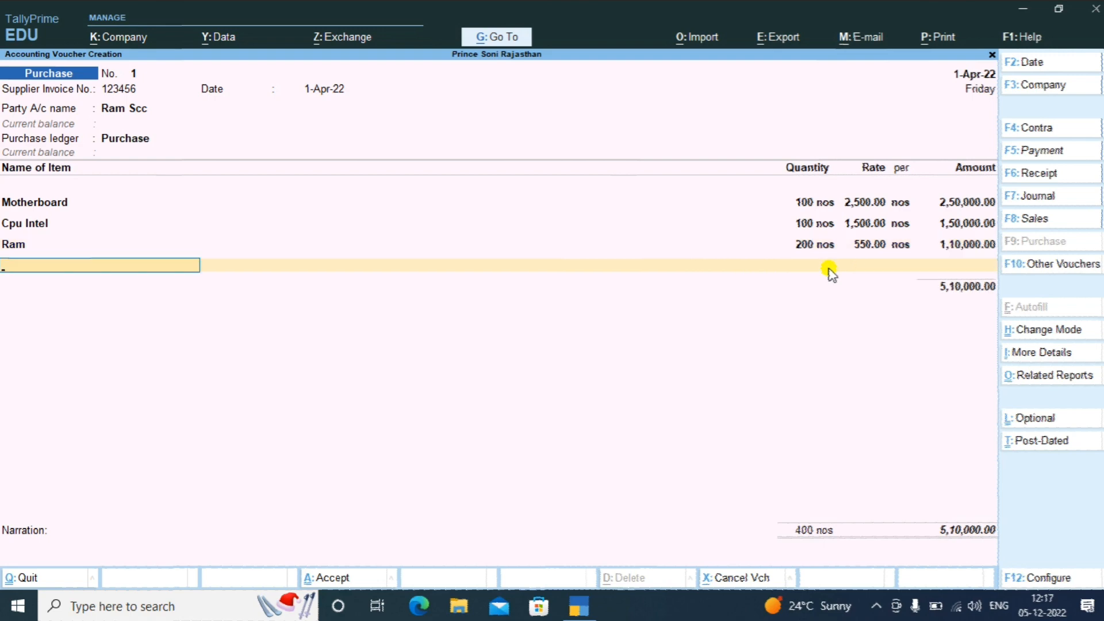
pyautogui.press('Up')
pyautogui.press('Up')
pyautogui.press('Up')
pyautogui.press('Up')
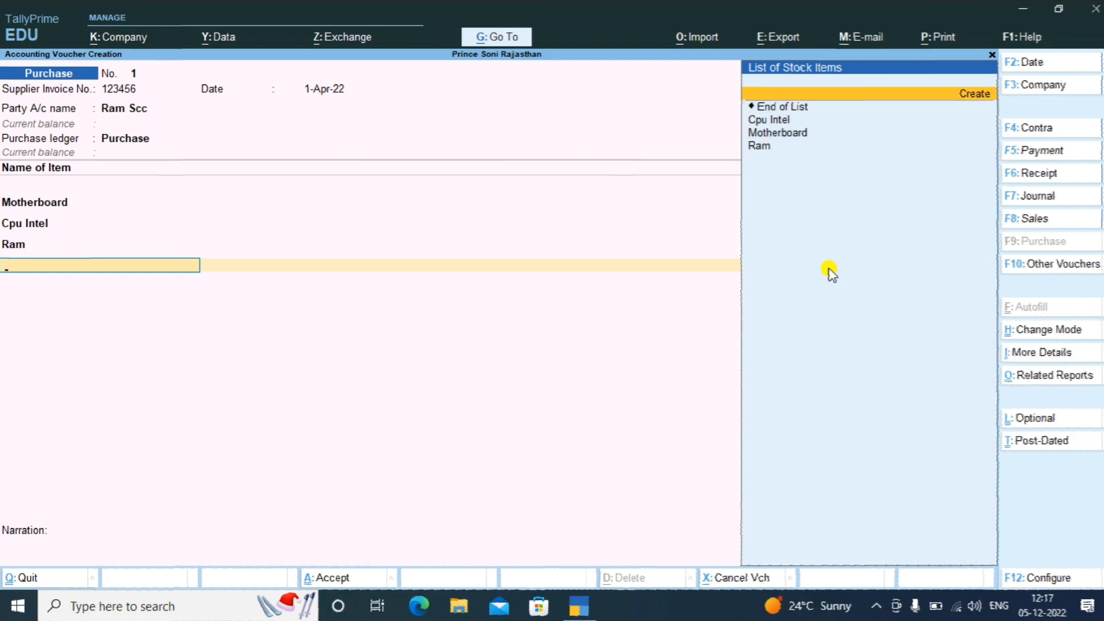
# Create stock item Harddisk with units nos and no bill of materials
pyautogui.press('Return')
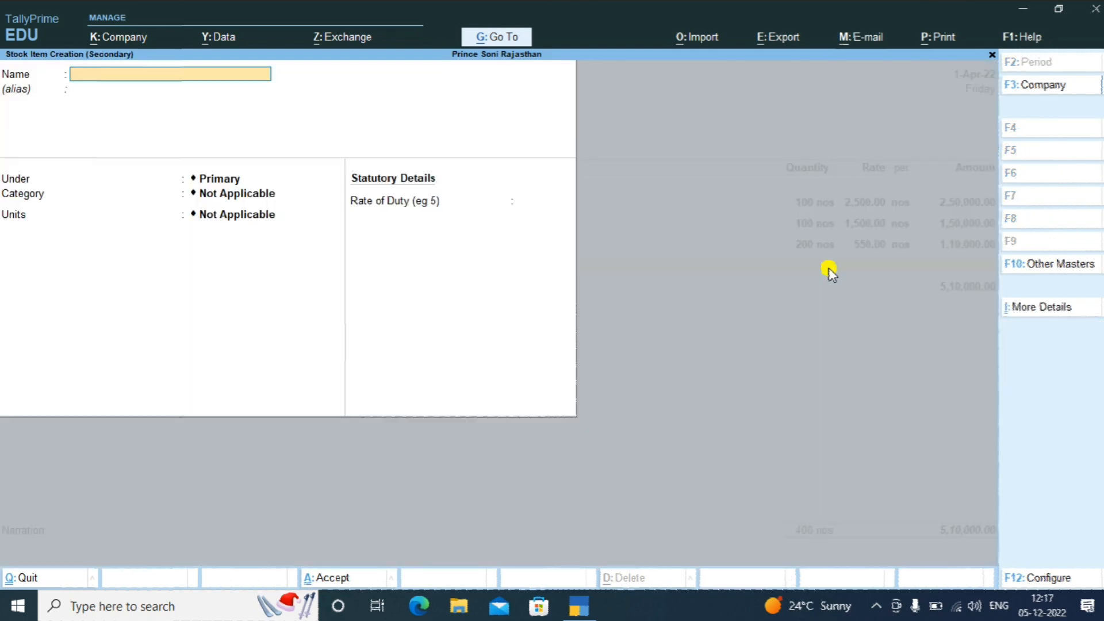
pyautogui.write('Harddisk')
pyautogui.press('Return')
pyautogui.press('Return')
pyautogui.press('Return')
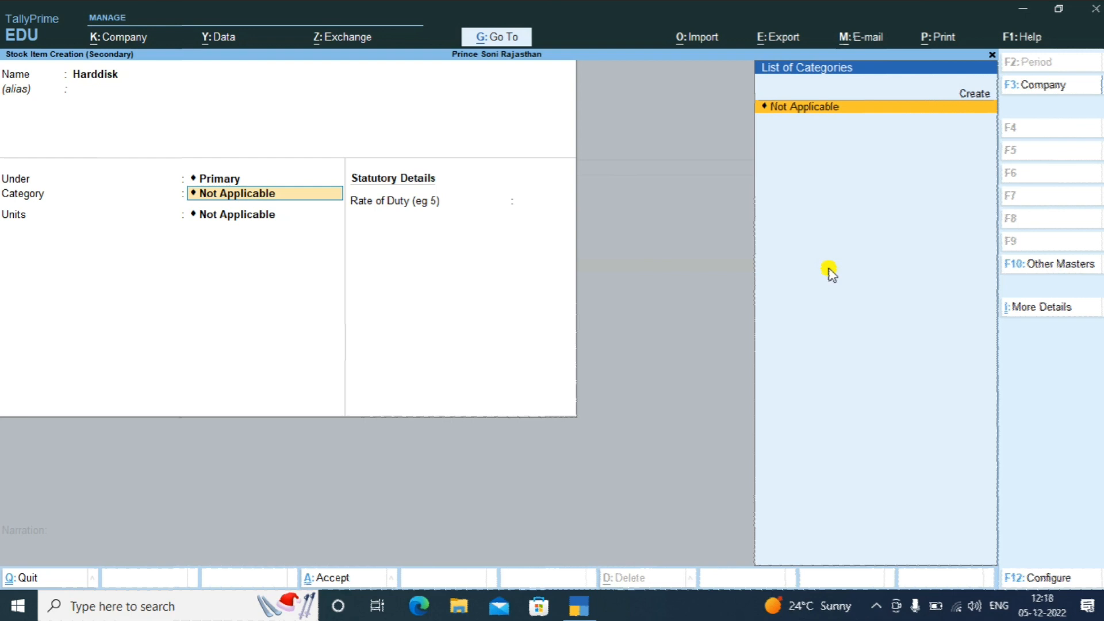
pyautogui.press('Return')
pyautogui.press('Down')
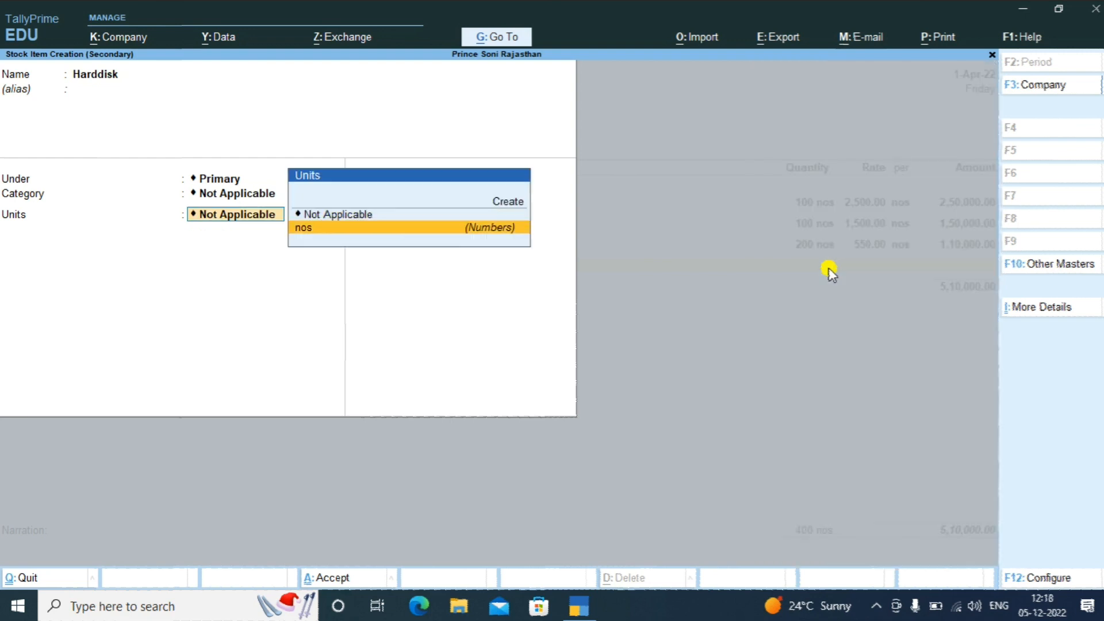
pyautogui.press('Return')
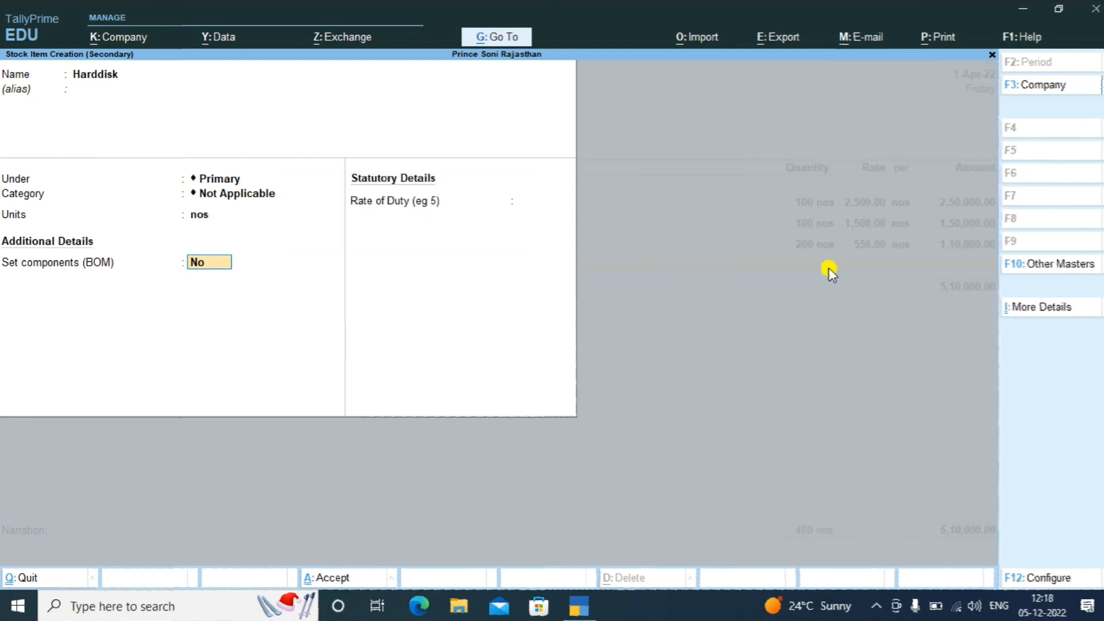
pyautogui.press('Return')
pyautogui.press('Return')
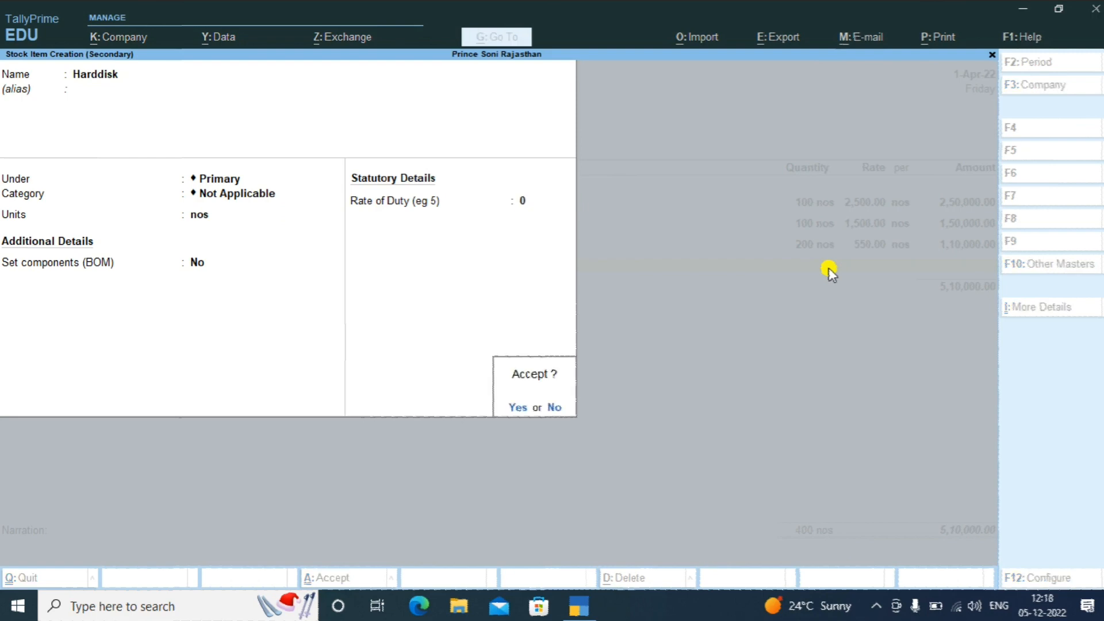
pyautogui.press('Return')
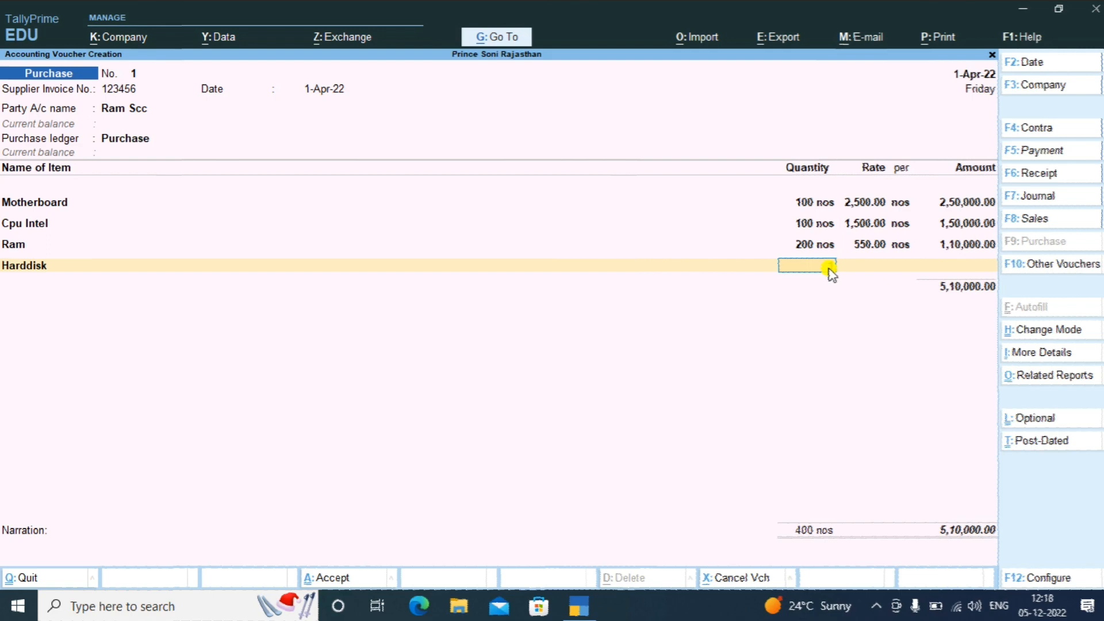
# Enter Harddisk at 100 nos × 2,200 for 2,20,000.00 on the voucher
pyautogui.write('100')
pyautogui.press('Return')
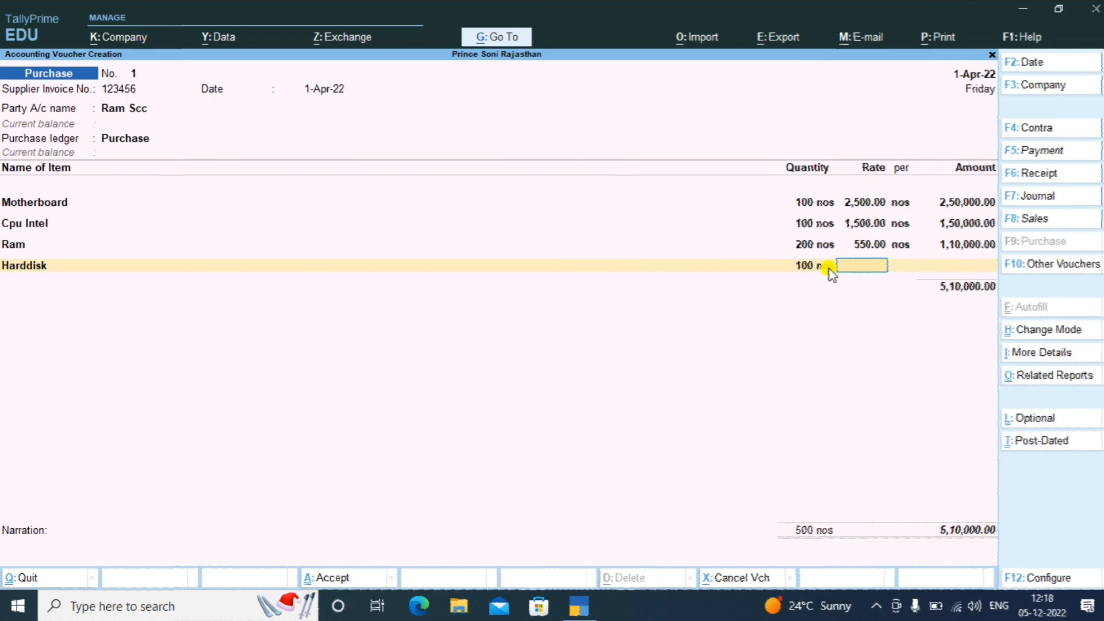
pyautogui.write('2200')
pyautogui.press('Return')
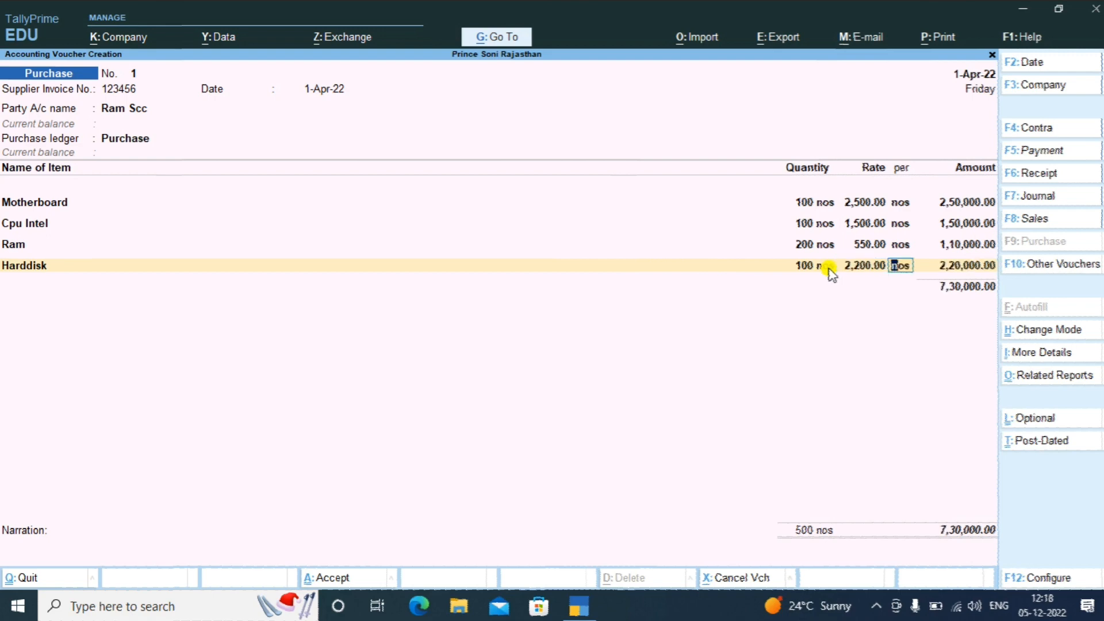
pyautogui.press('Return')
pyautogui.press('Return')
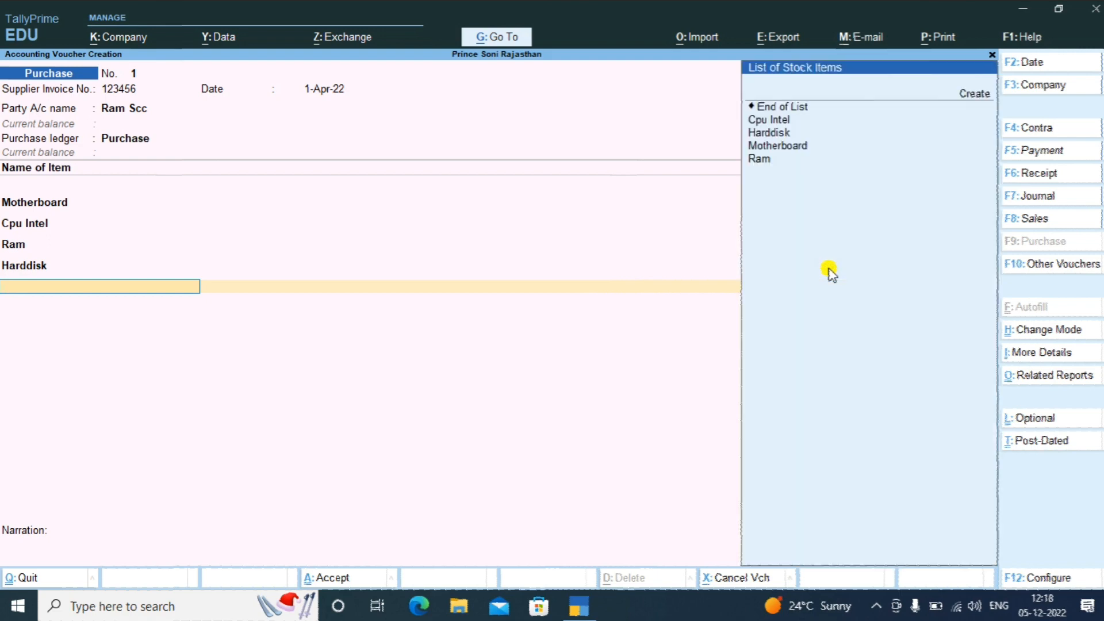
# Create stock item Keyboard under Primary with units nos, no BOM, duty 0
pyautogui.press('Up')
pyautogui.press('Up')
pyautogui.press('Up')
pyautogui.press('Up')
pyautogui.press('Up')
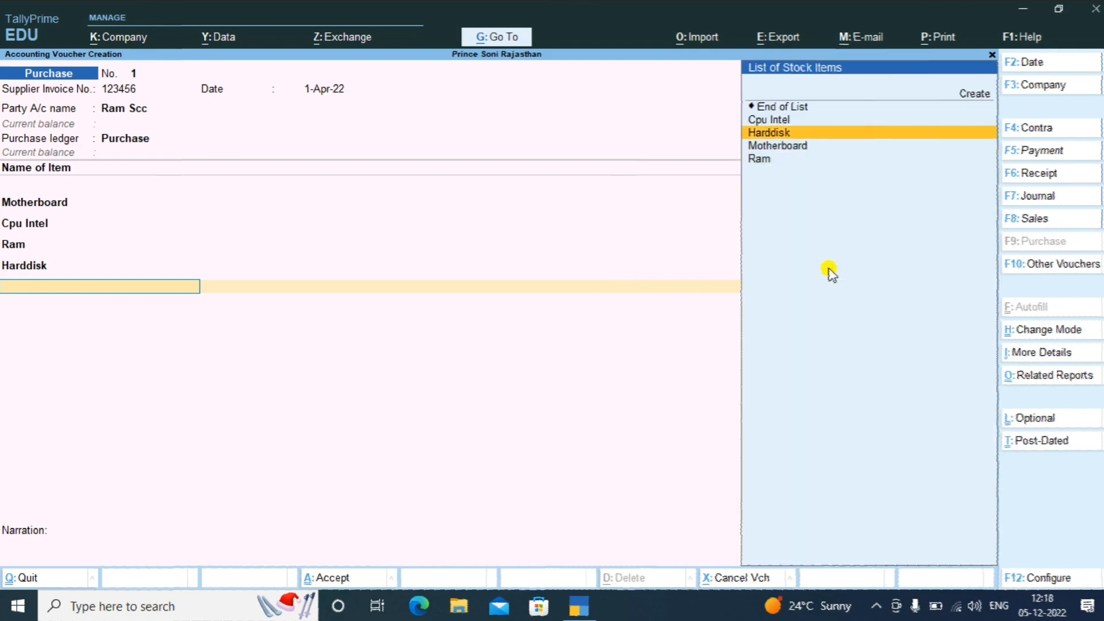
pyautogui.press('Up')
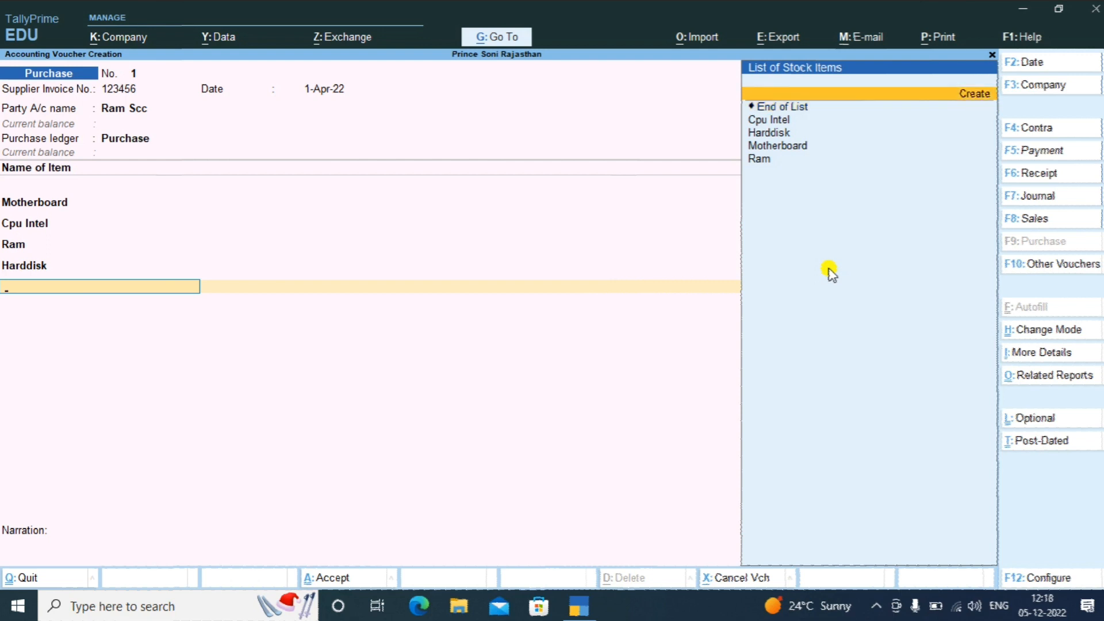
pyautogui.press('Return')
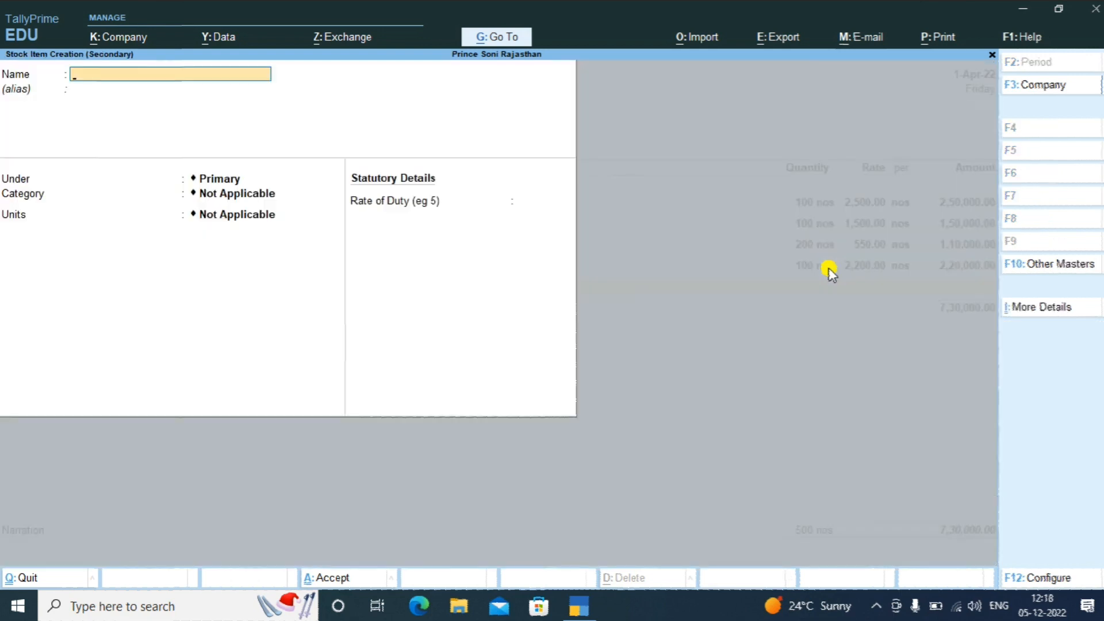
pyautogui.write('Keyboard')
pyautogui.press('Return')
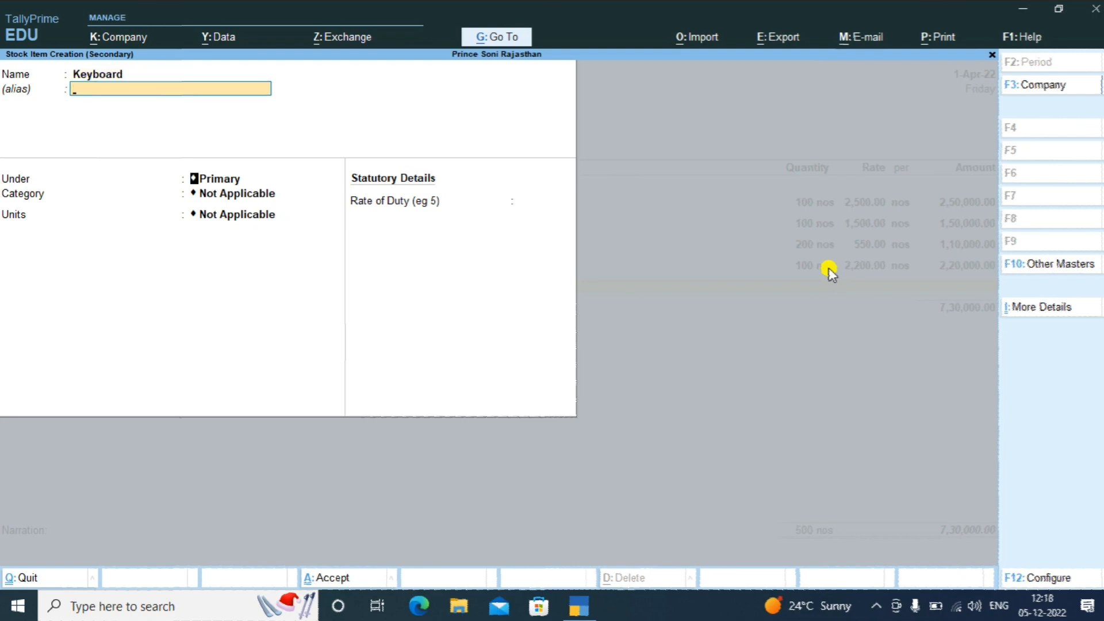
pyautogui.press('Return')
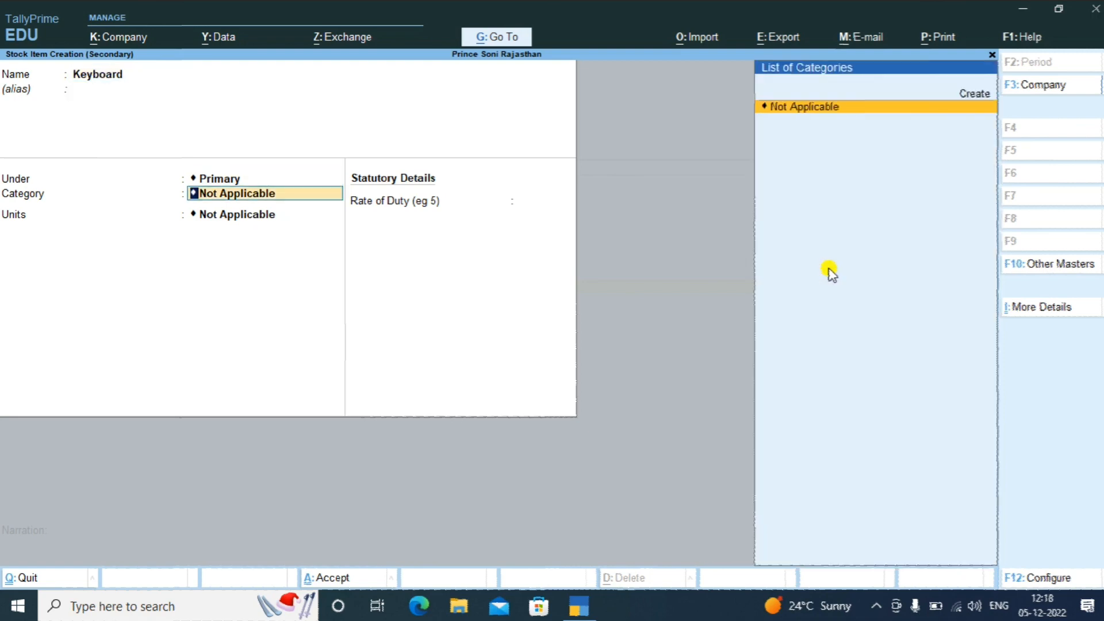
pyautogui.press('Return')
pyautogui.press('Down')
pyautogui.press('Return')
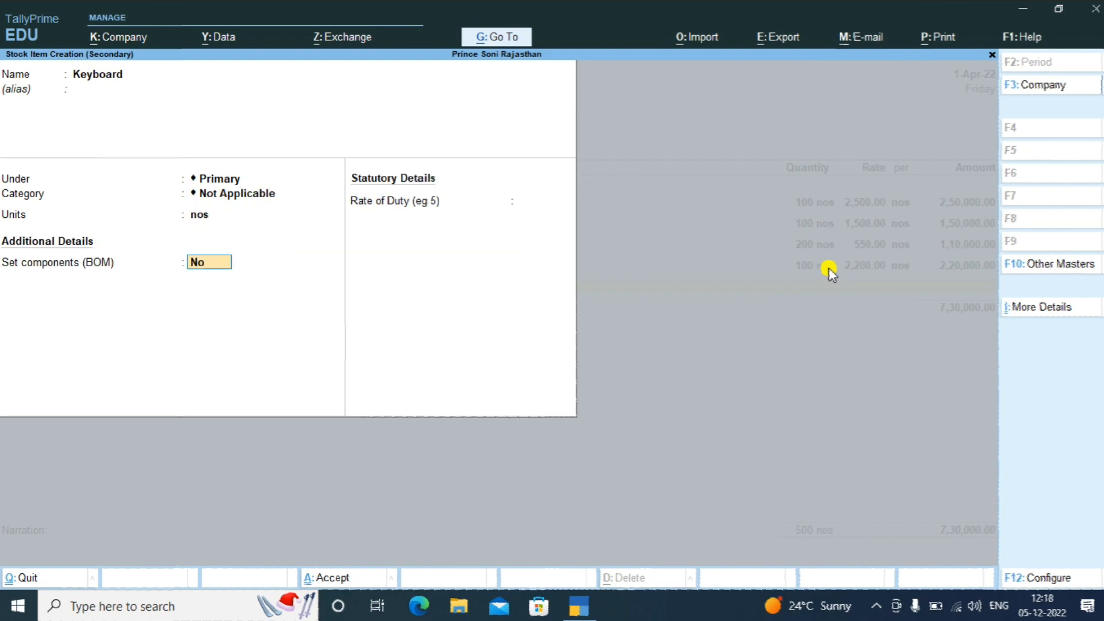
pyautogui.press('Return')
pyautogui.press('Return')
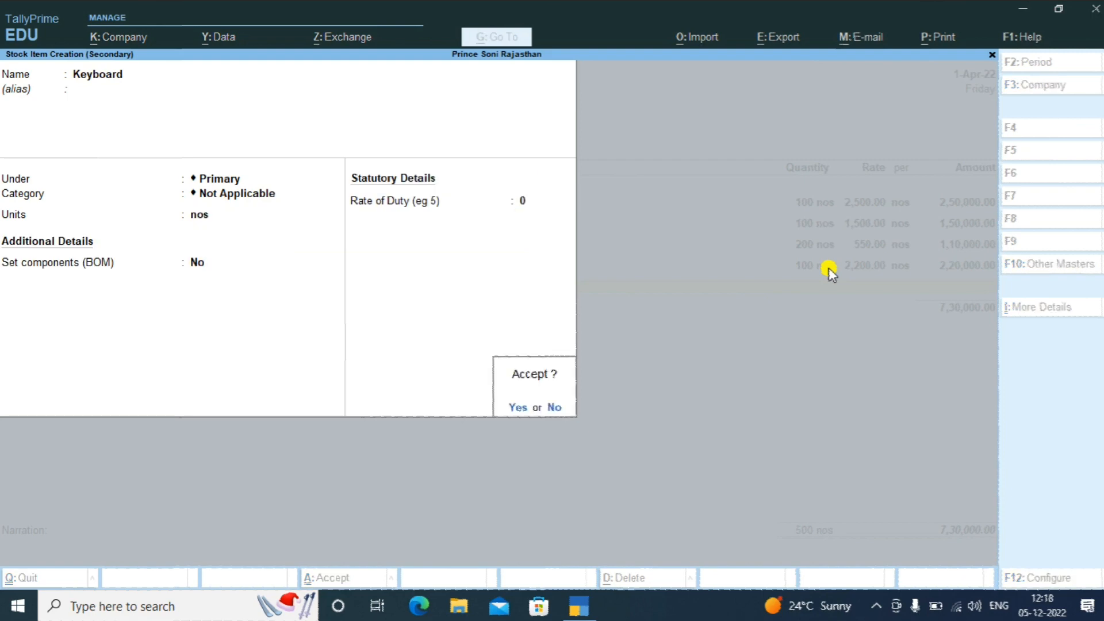
pyautogui.press('Return')
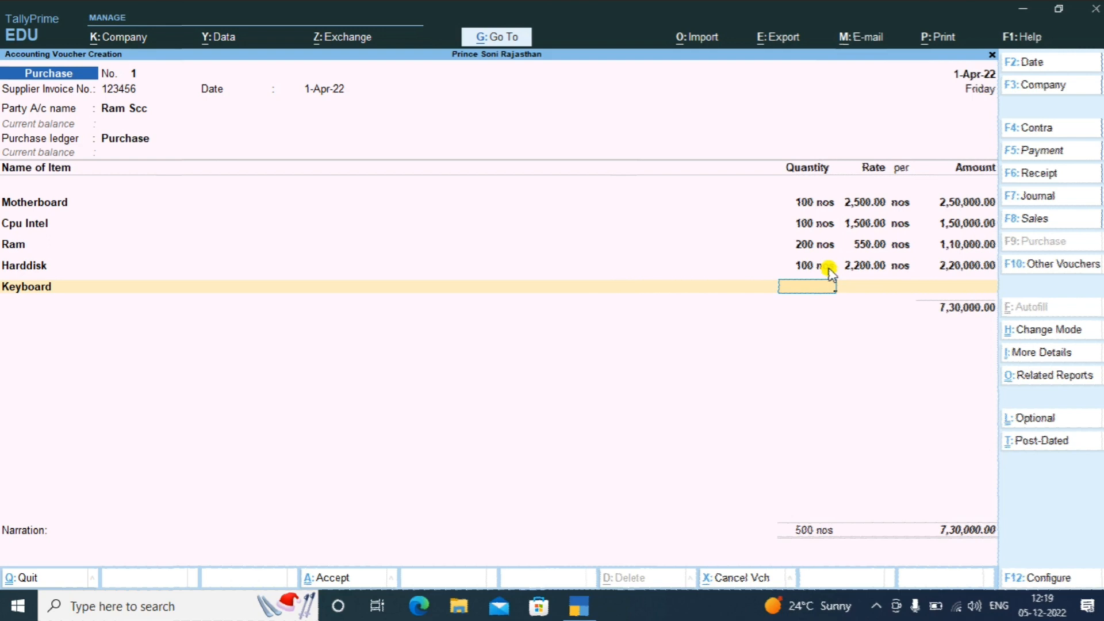
# Enter Keyboard at 100 nos × 700 for 70,000.00 on the voucher
pyautogui.write('100')
pyautogui.press('Return')
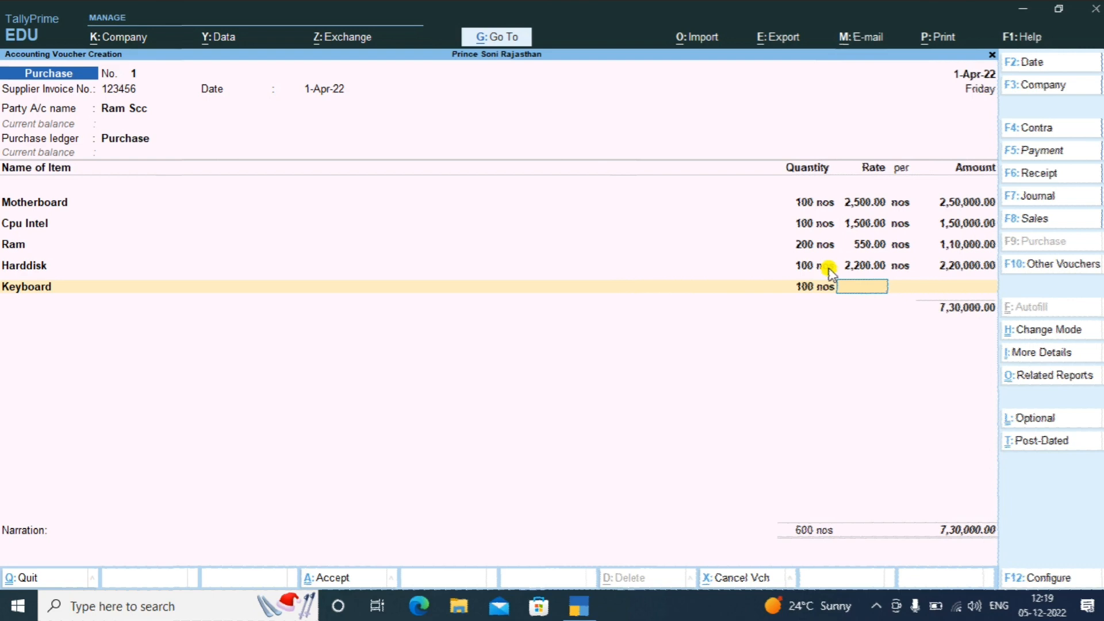
pyautogui.write('700')
pyautogui.press('Return')
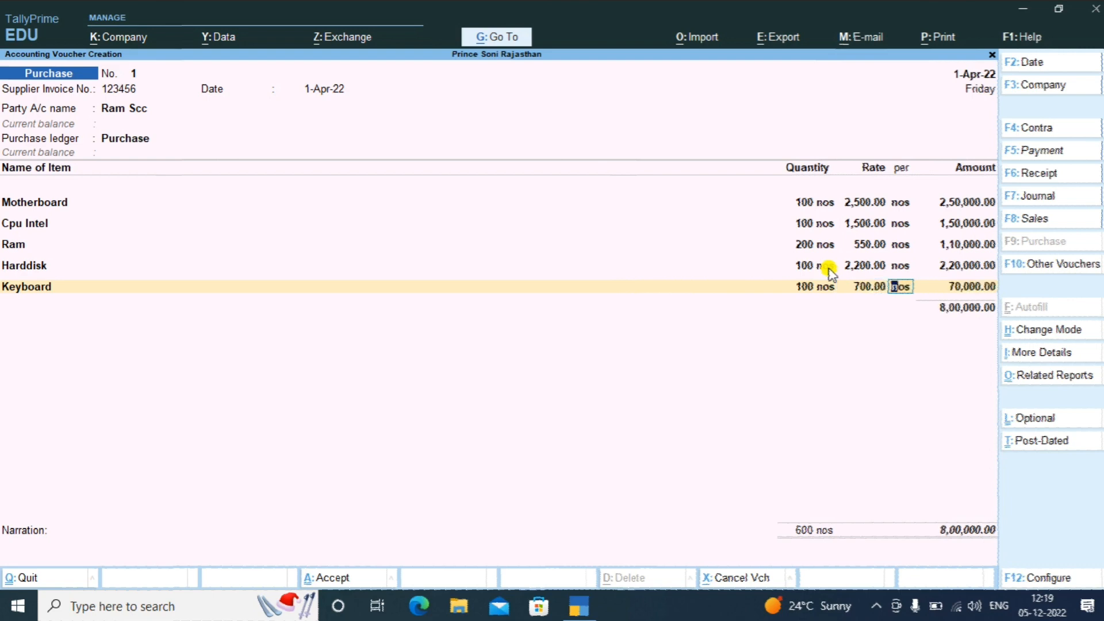
pyautogui.press('Return')
pyautogui.press('Return')
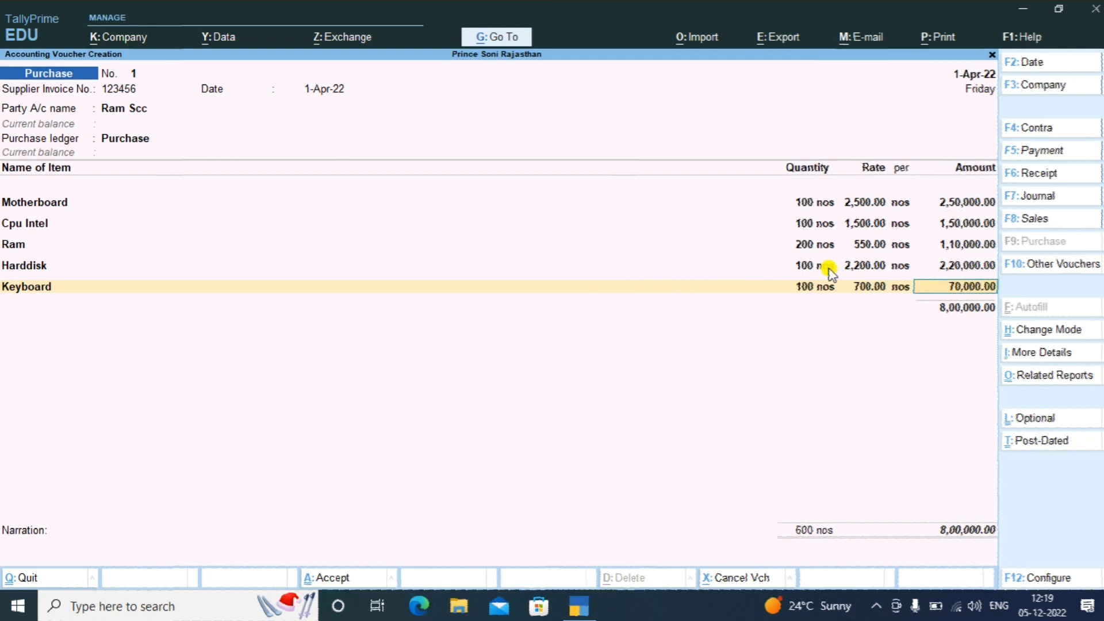
pyautogui.press('BackSpace')
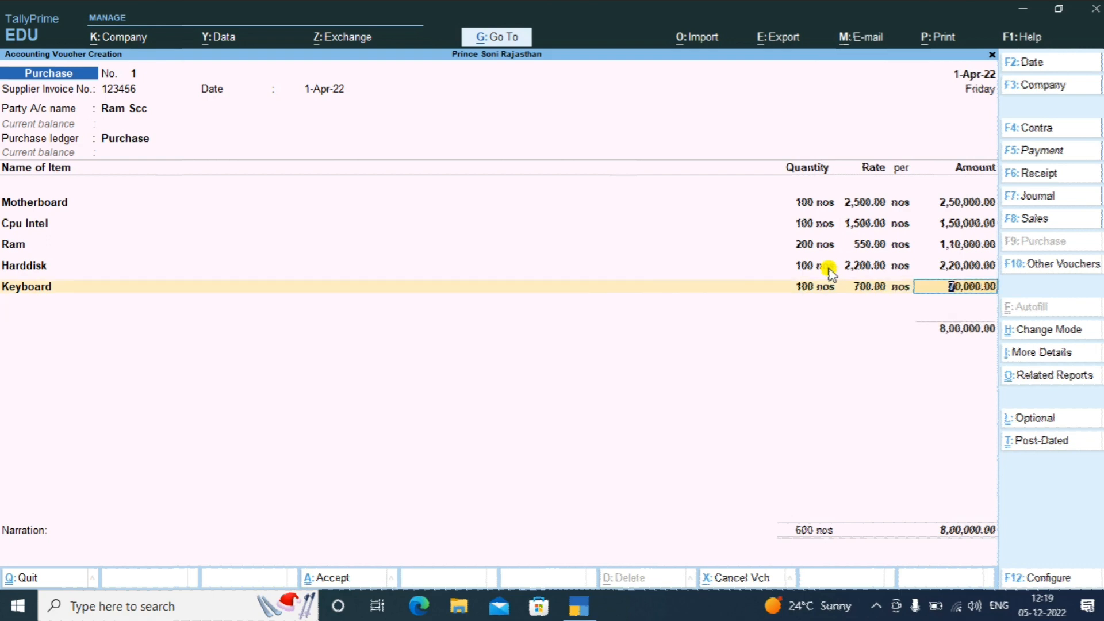
# Create stock item Mouse under Primary with units nos and no bill of materials
pyautogui.press('Return')
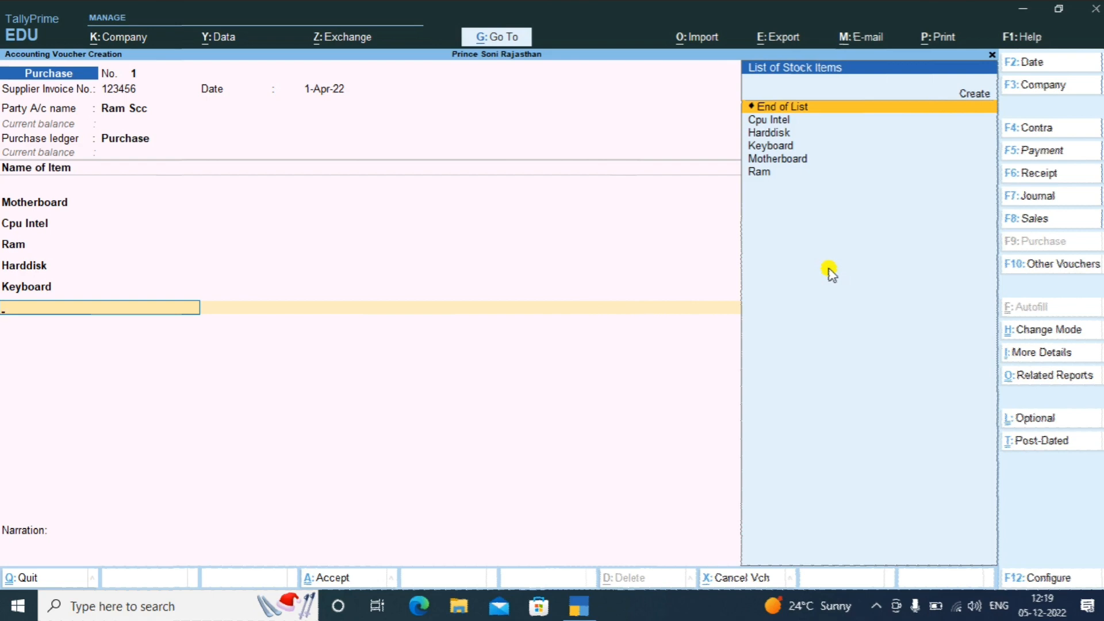
pyautogui.press('Up')
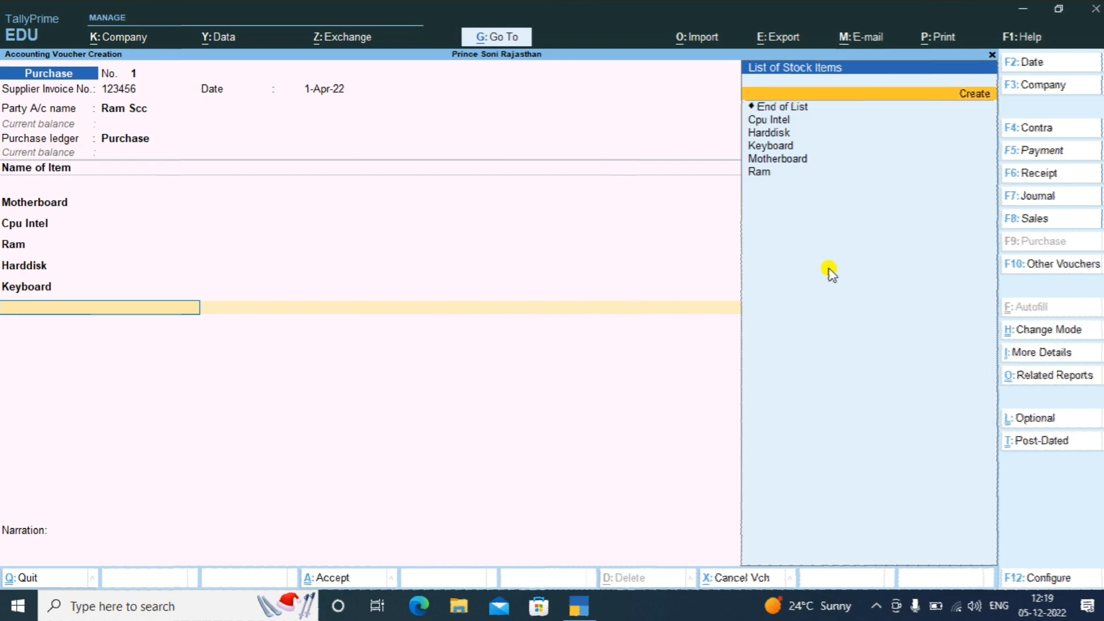
pyautogui.press('Return')
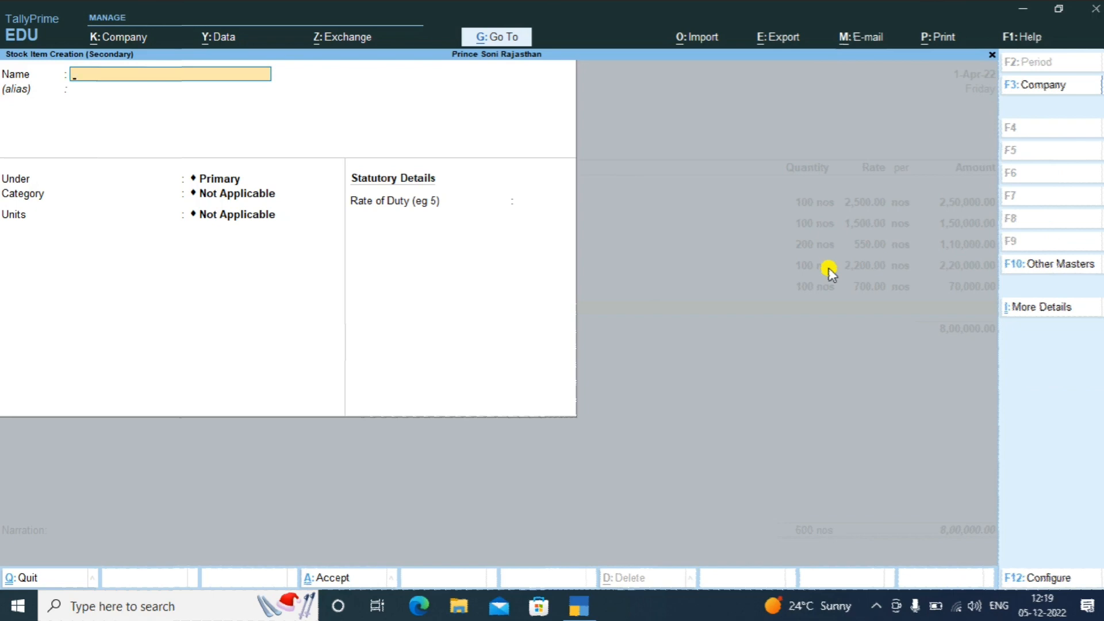
pyautogui.write('Mouse')
pyautogui.press('Return')
pyautogui.press('Return')
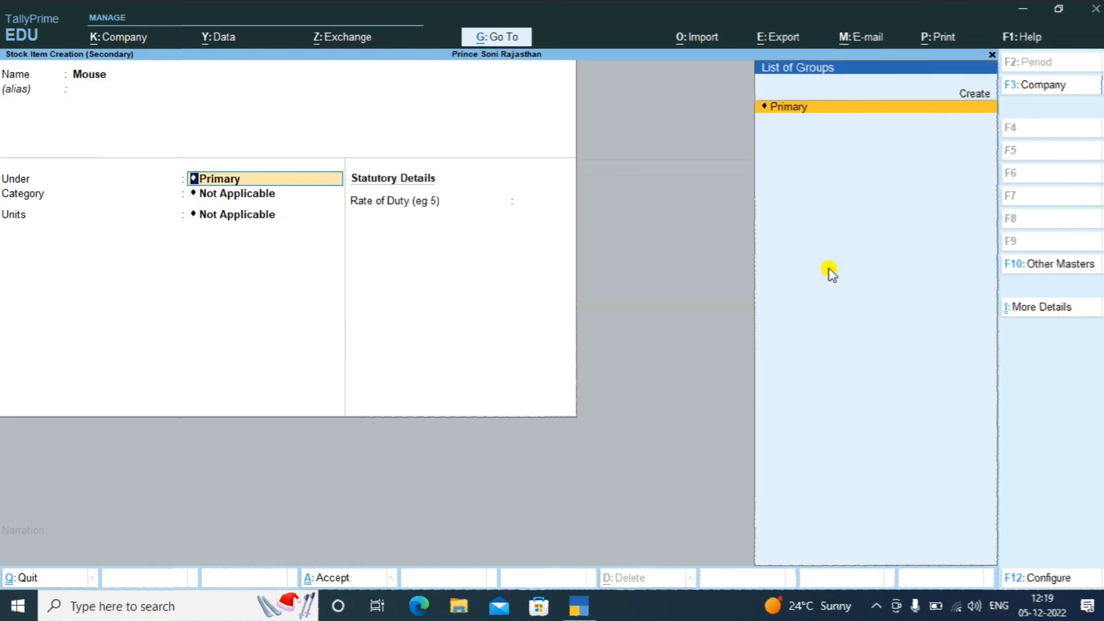
pyautogui.press('Return')
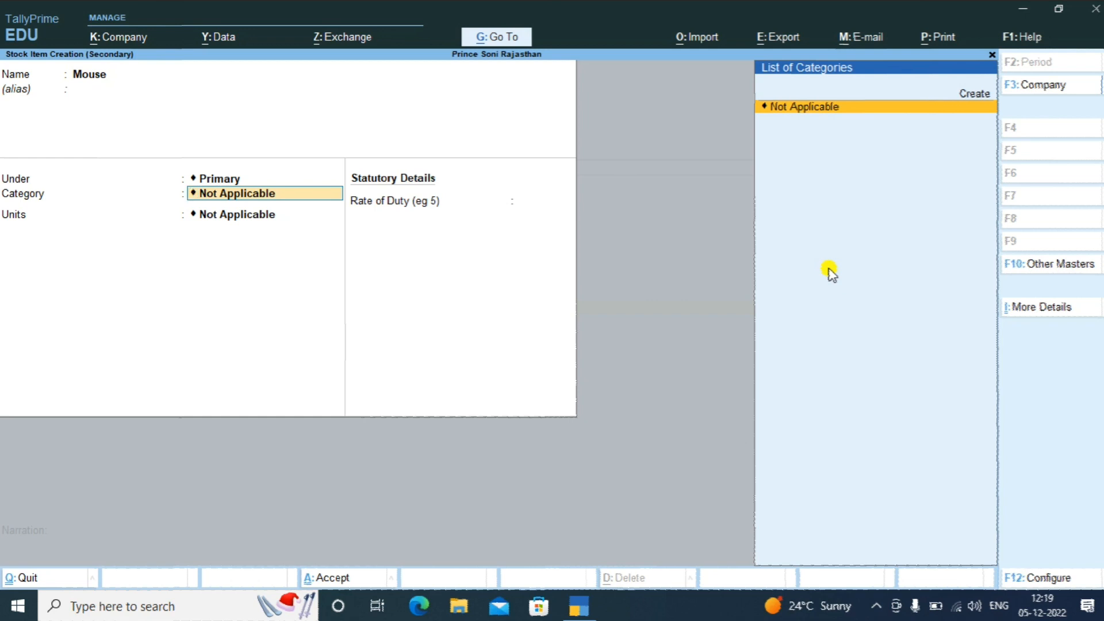
pyautogui.press('Return')
pyautogui.press('Down')
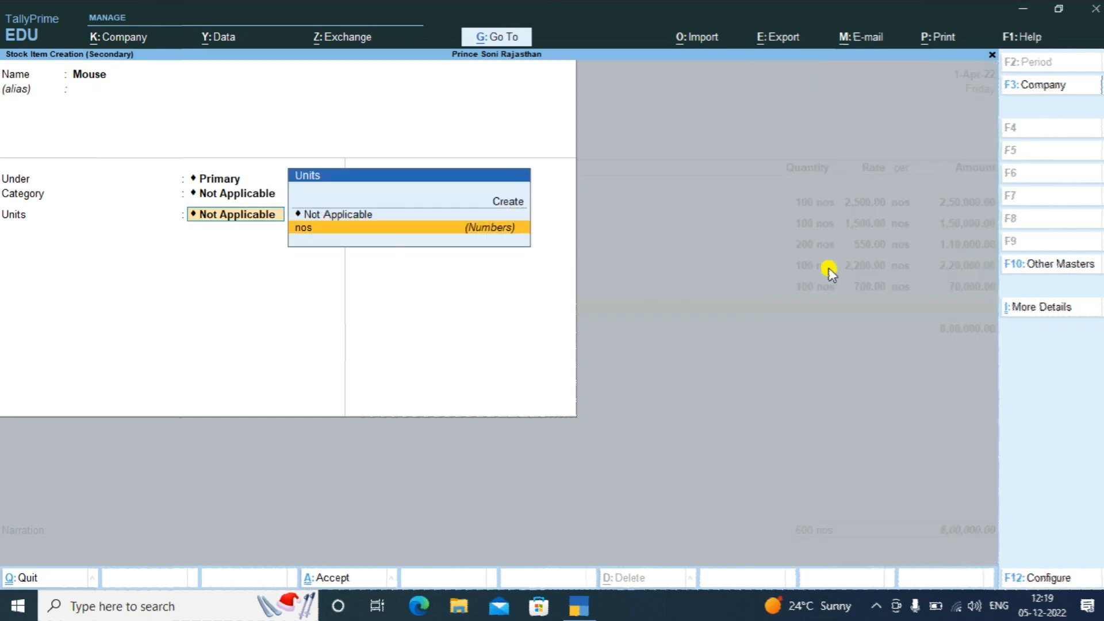
pyautogui.press('Return')
pyautogui.press('Return')
pyautogui.press('Return')
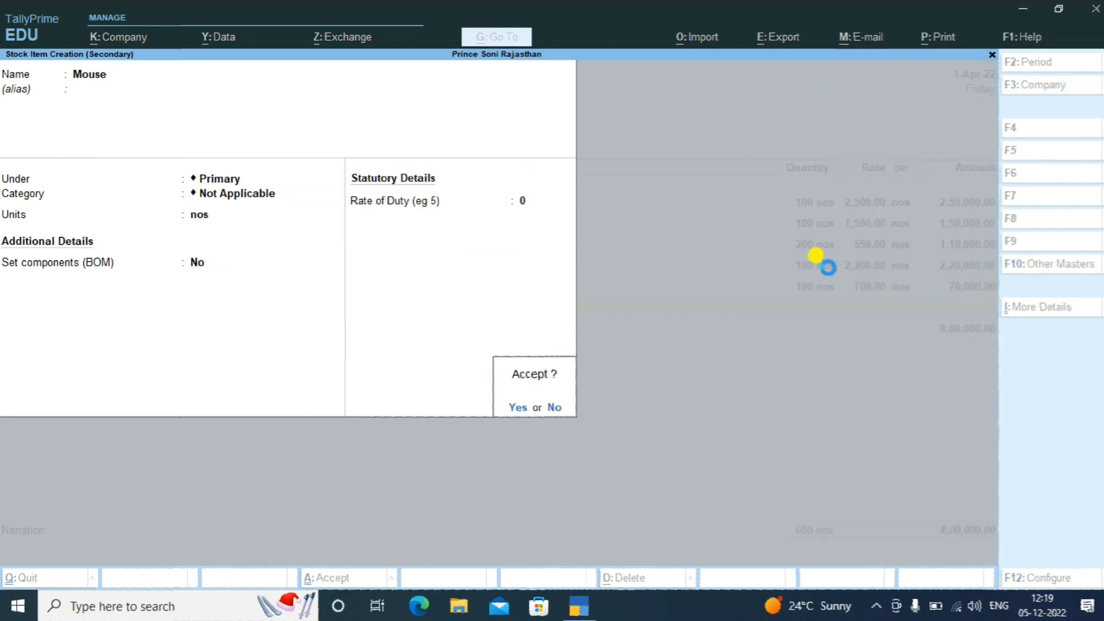
pyautogui.press('Return')
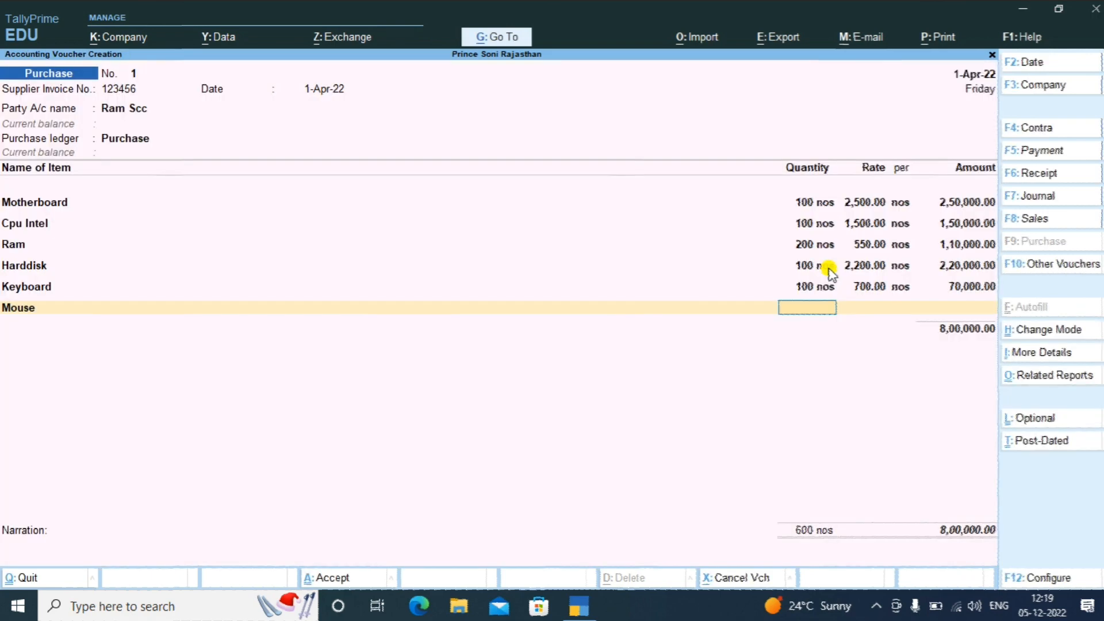
# Enter Mouse at 100 nos × 450 for 45,000.00 and accept the line
pyautogui.write('100')
pyautogui.press('Return')
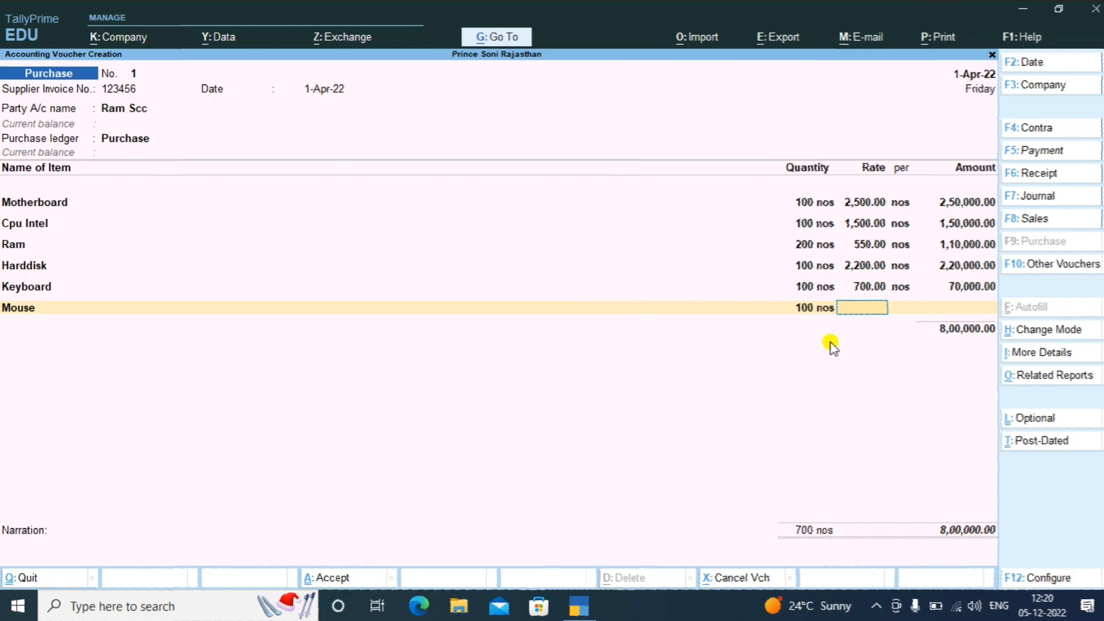
pyautogui.write('450')
pyautogui.press('Return')
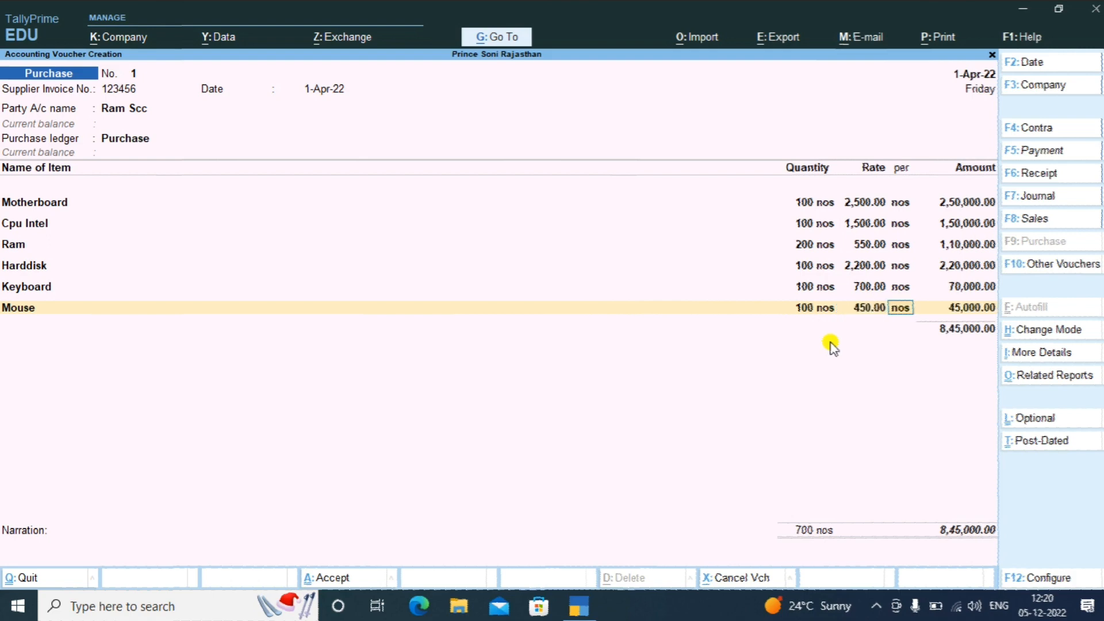
pyautogui.press('Return')
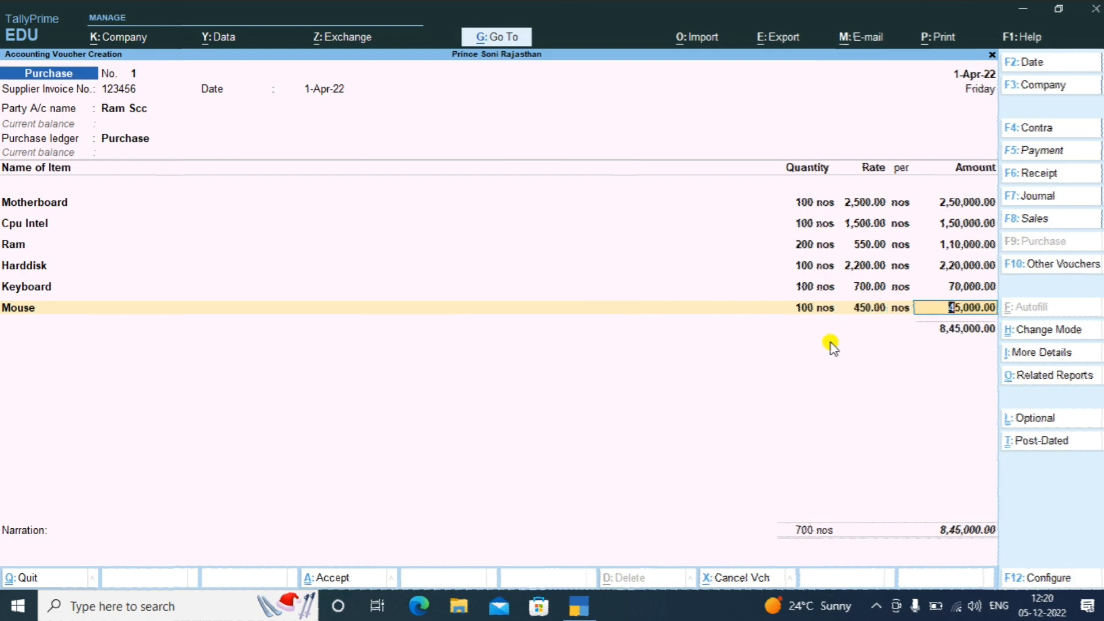
pyautogui.press('Return')
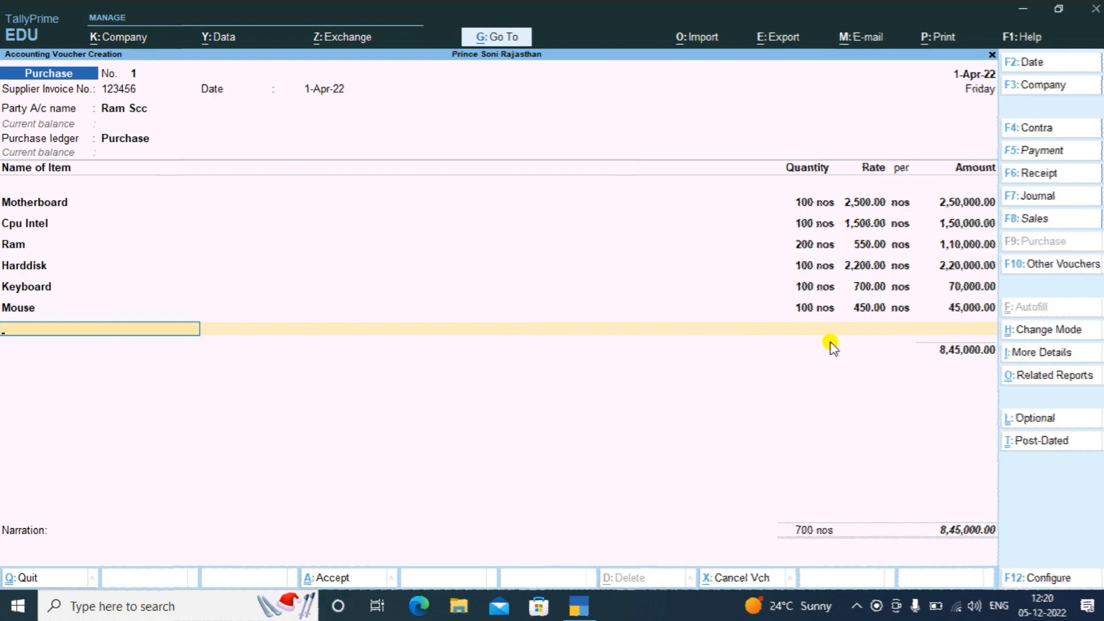
# Create stock item Speaker under Primary with units nos, BOM off, duty 0
pyautogui.press('space')
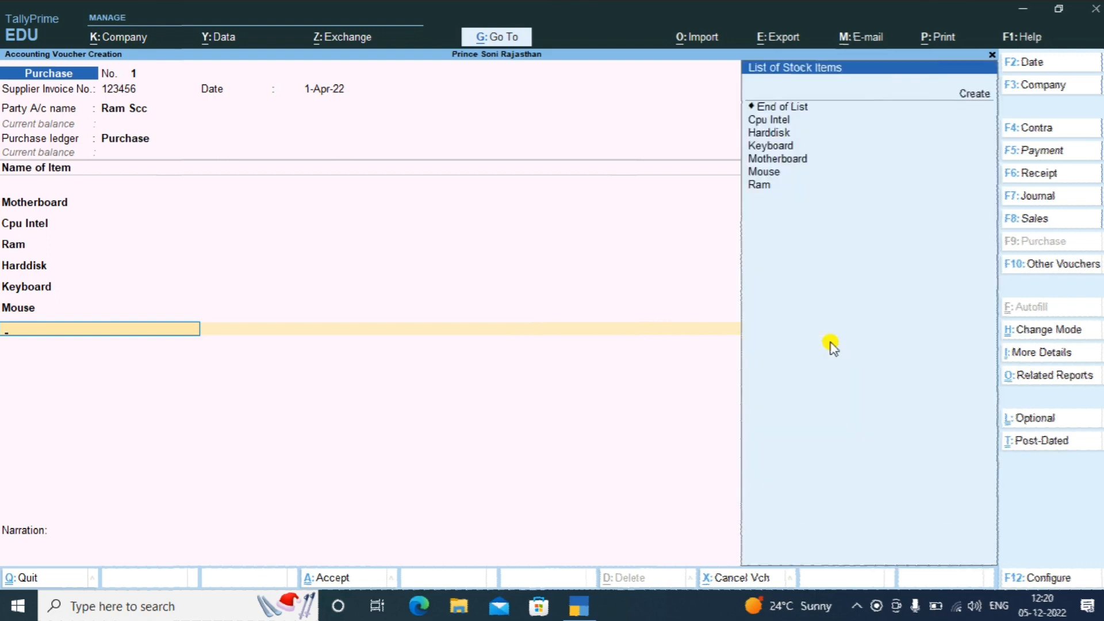
pyautogui.press('Up')
pyautogui.press('Up')
pyautogui.press('Up')
pyautogui.press('Up')
pyautogui.press('Up')
pyautogui.press('Up')
pyautogui.press('Up')
pyautogui.press('Up')
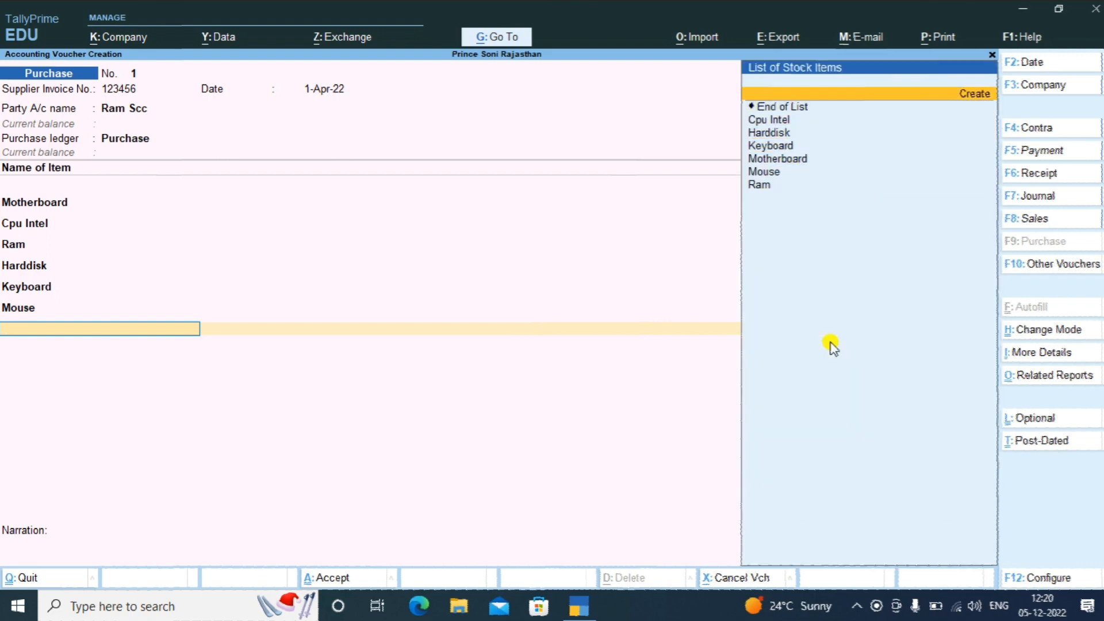
pyautogui.press('Return')
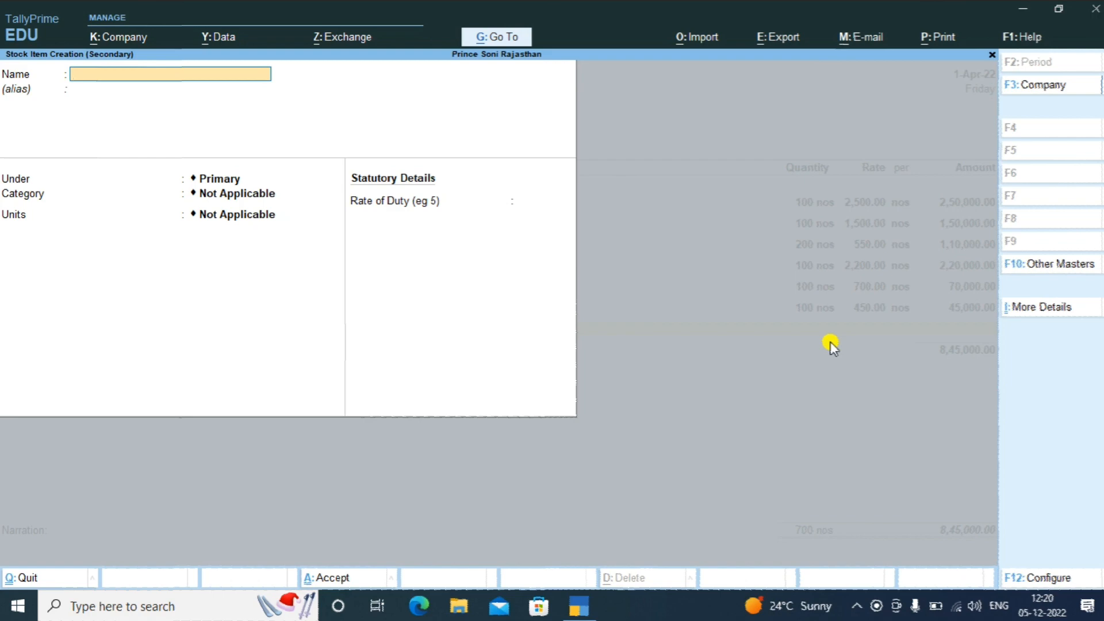
pyautogui.write('Speaker')
pyautogui.press('Return')
pyautogui.press('Return')
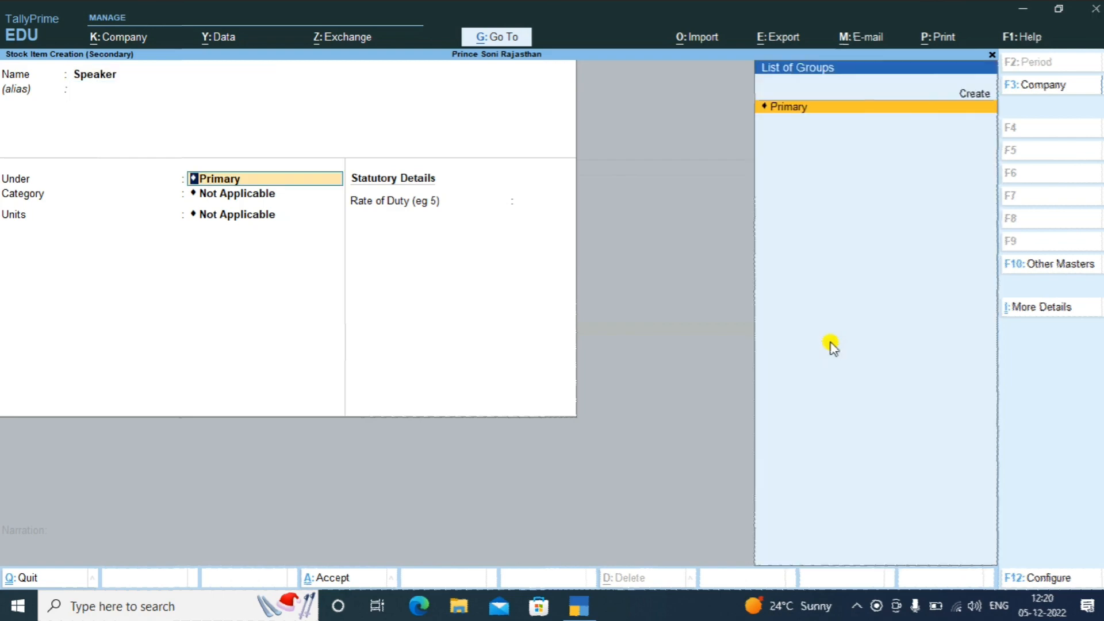
pyautogui.press('Return')
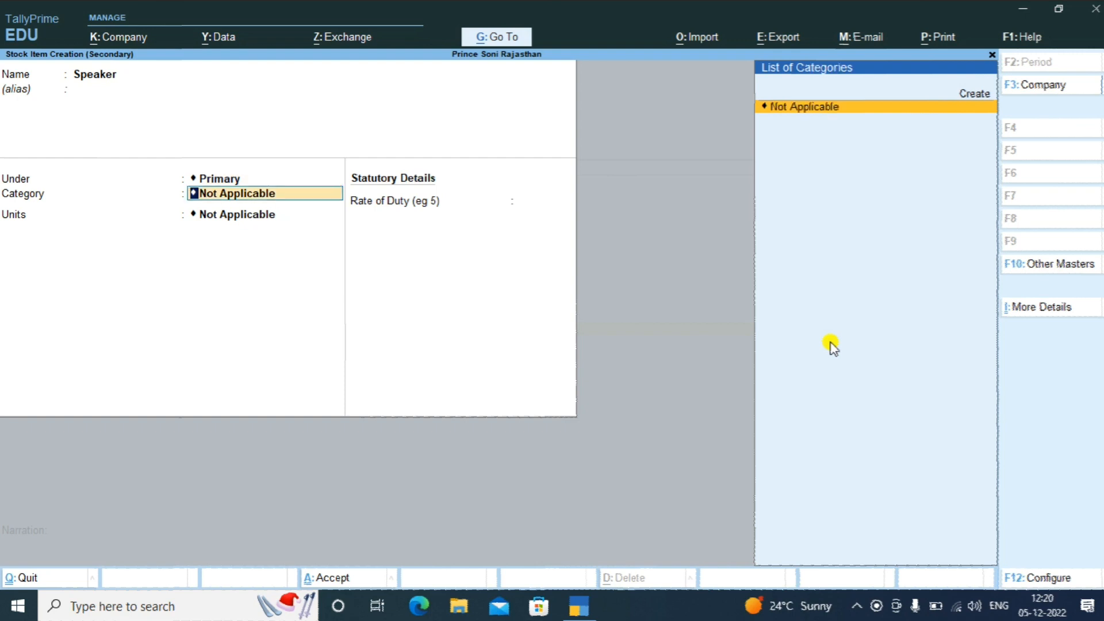
pyautogui.press('Return')
pyautogui.press('Down')
pyautogui.press('Return')
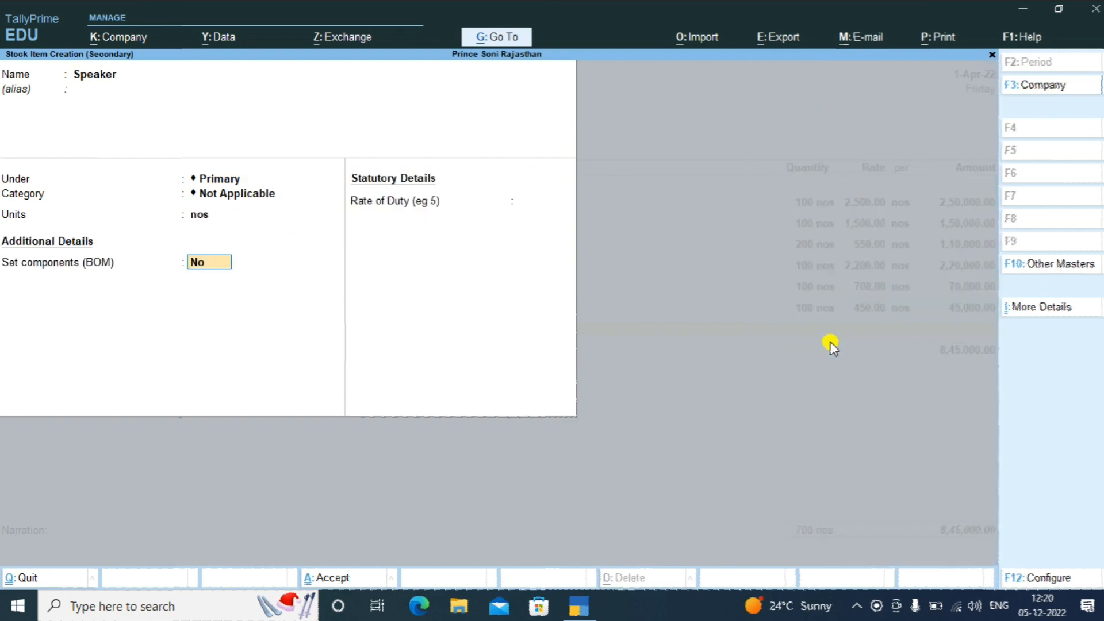
pyautogui.press('Return')
pyautogui.press('Return')
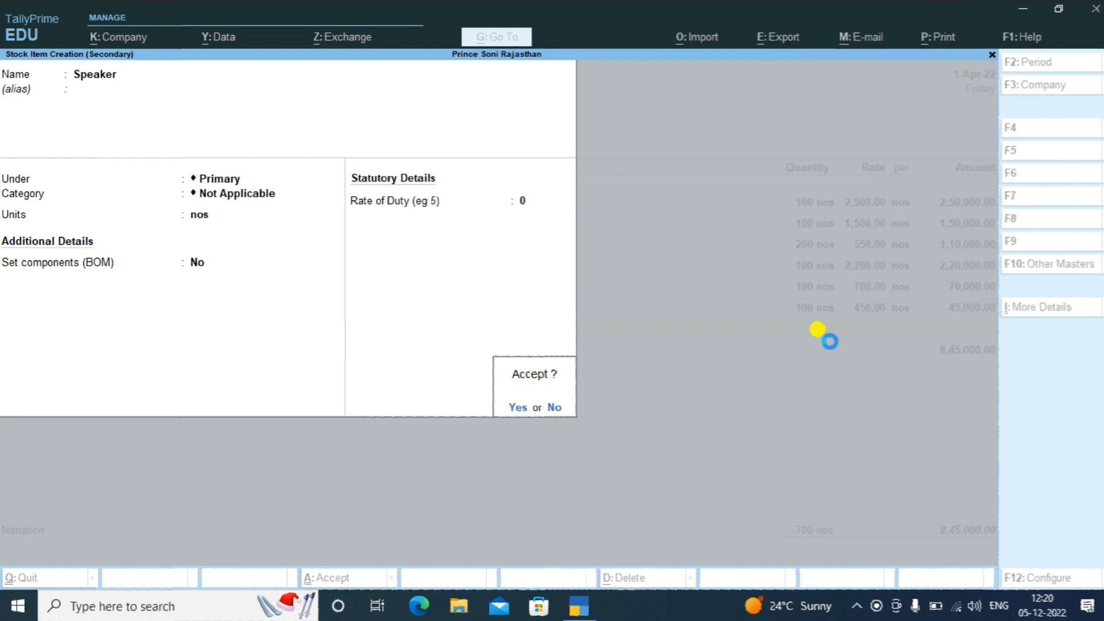
pyautogui.press('Return')
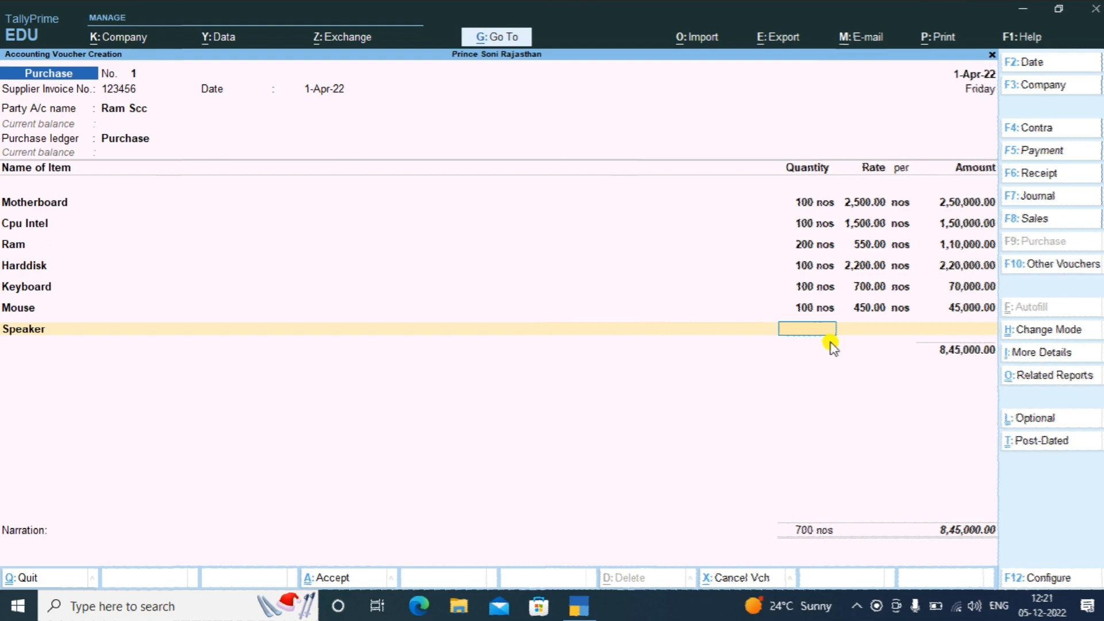
# Enter Speaker at 200 nos × 350 for 70,000.00 on the voucher
pyautogui.write('200')
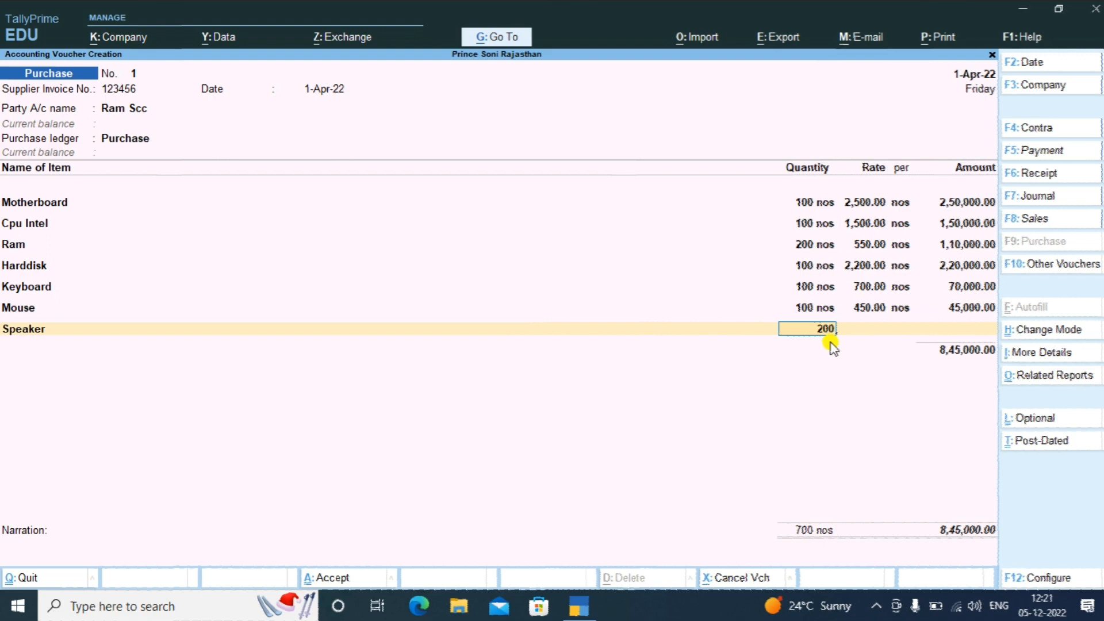
pyautogui.press('Return')
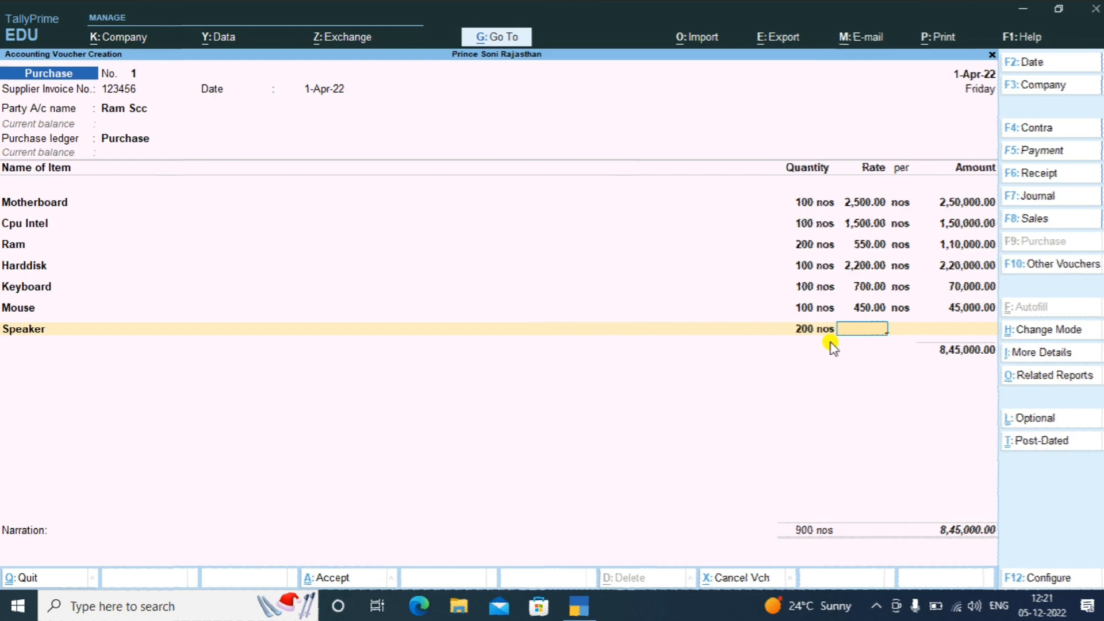
pyautogui.write('350')
pyautogui.press('Return')
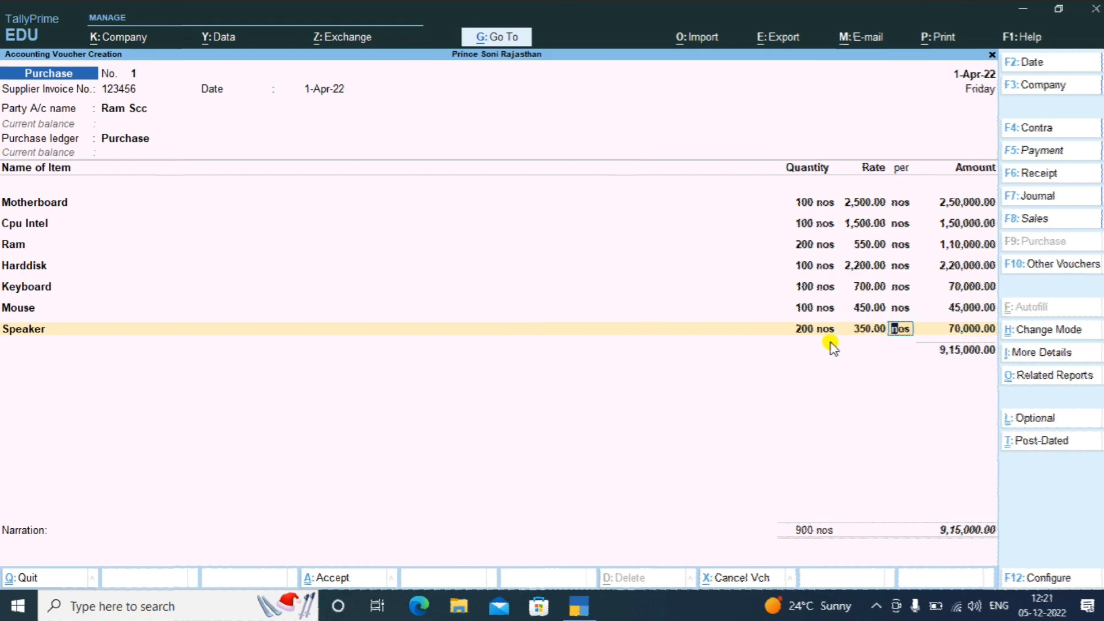
pyautogui.press('Return')
pyautogui.press('Return')
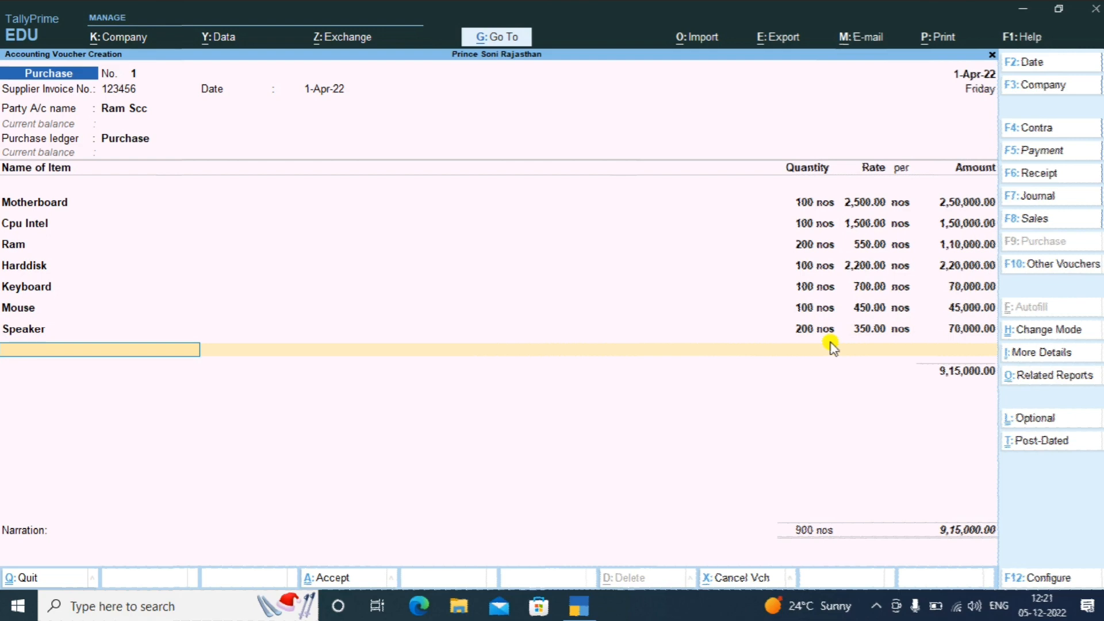
# Create stock item Cables under Primary with units nos and no bill of materials
pyautogui.press('Up')
pyautogui.press('Up')
pyautogui.press('Up')
pyautogui.press('Up')
pyautogui.press('Up')
pyautogui.press('Up')
pyautogui.press('Up')
pyautogui.press('Up')
pyautogui.press('Up')
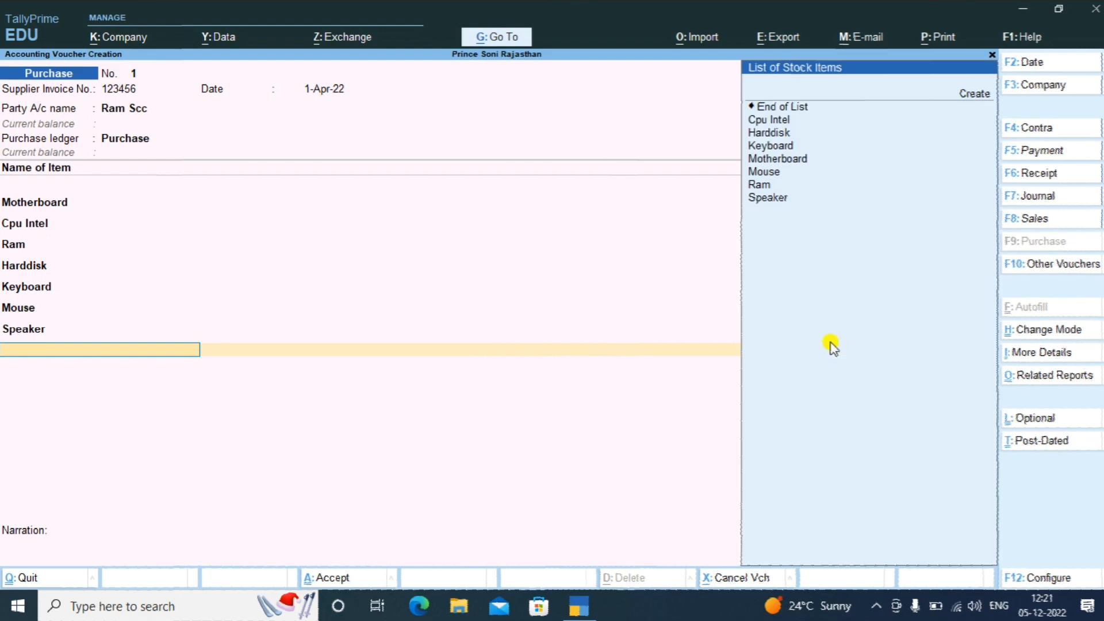
pyautogui.press('Up')
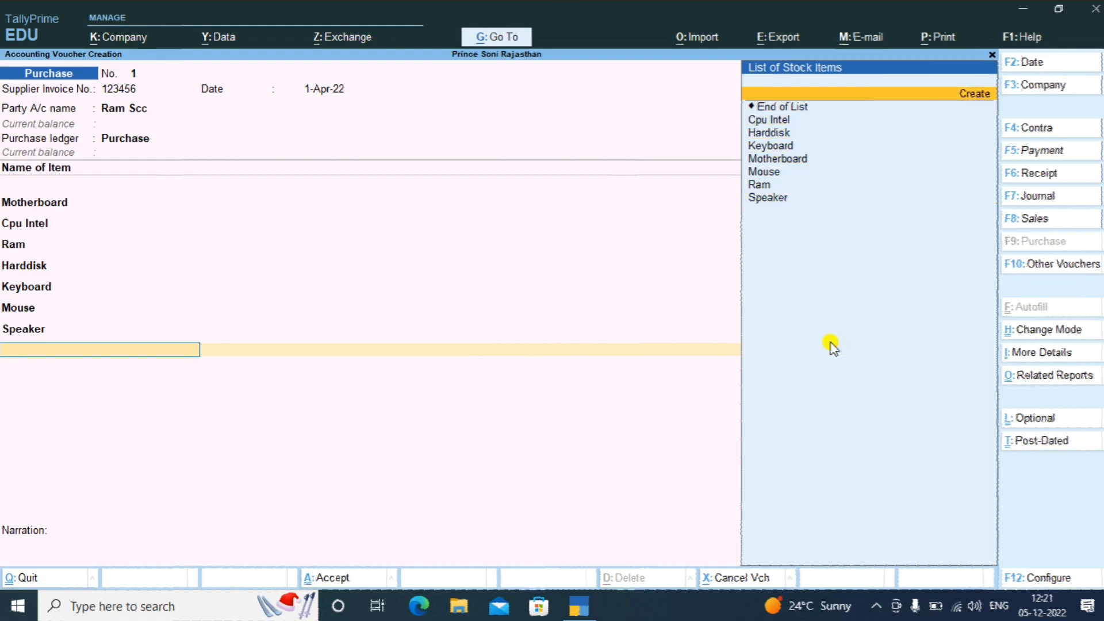
pyautogui.press('Return')
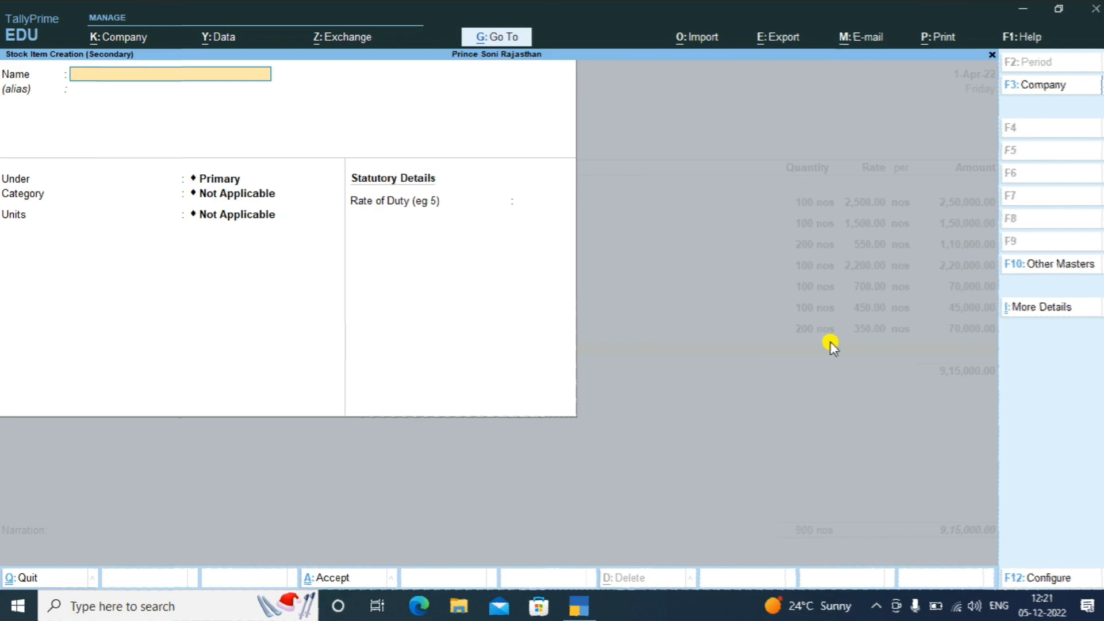
pyautogui.write('Cables')
pyautogui.press('Return')
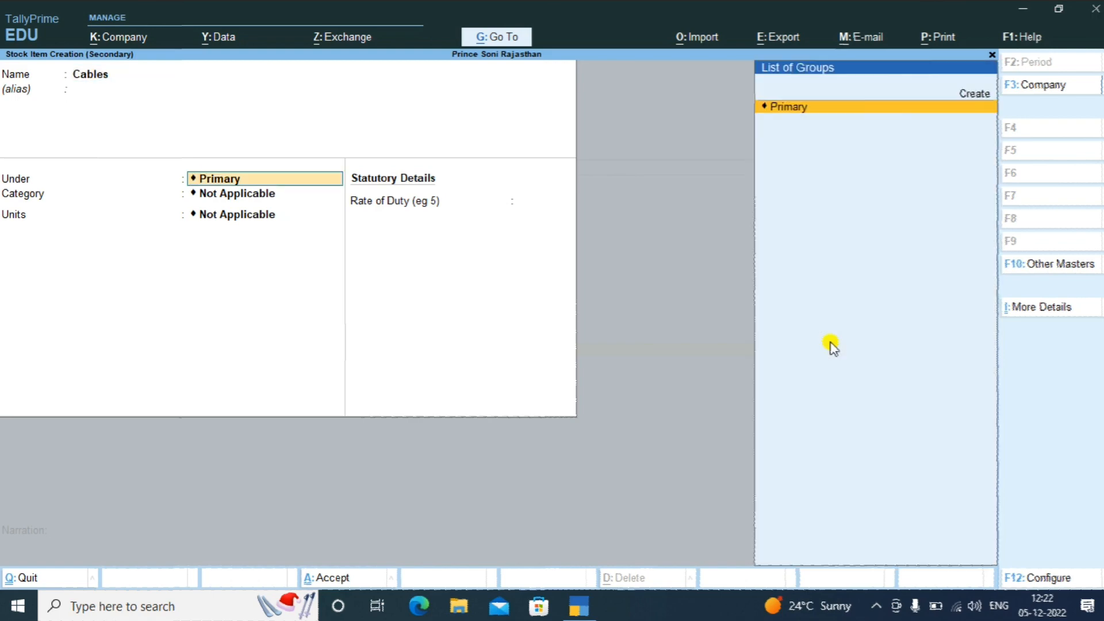
pyautogui.press('Return')
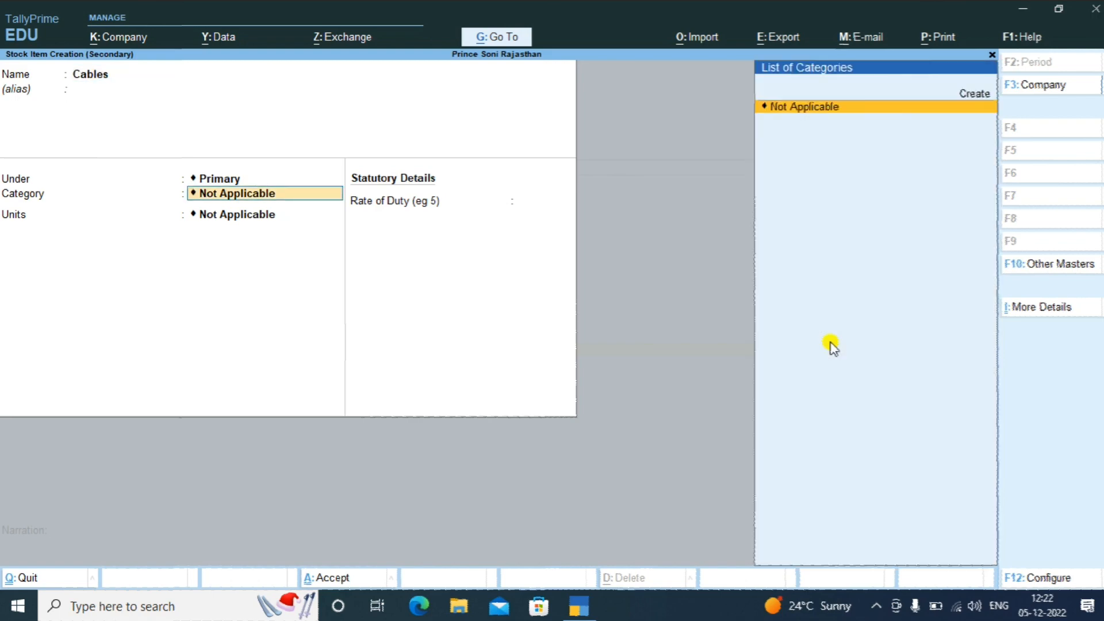
pyautogui.press('Return')
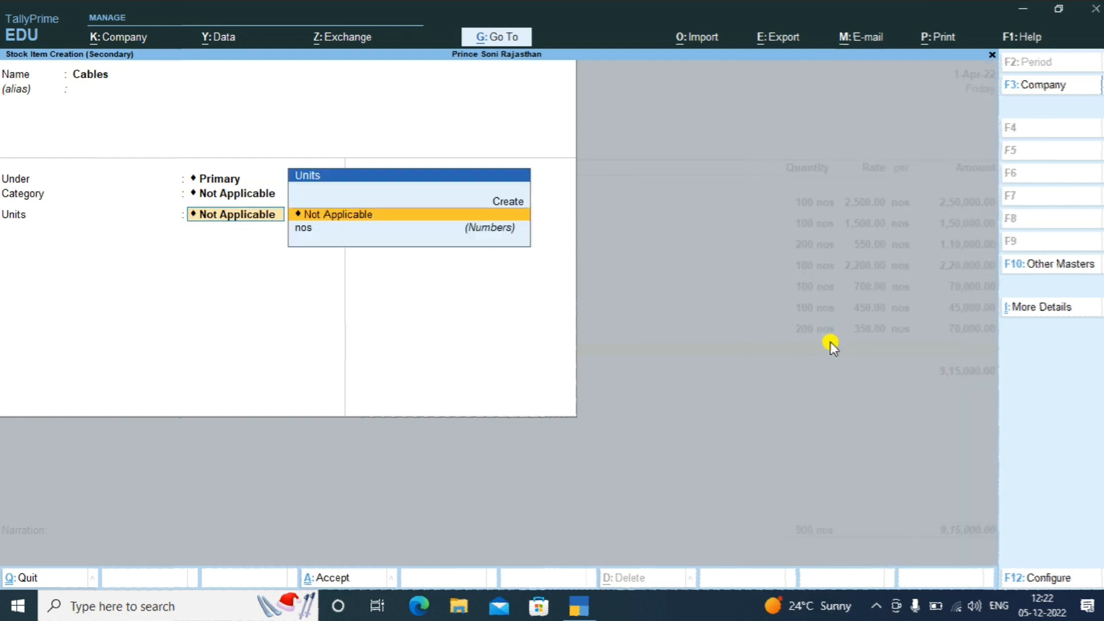
pyautogui.press('Down')
pyautogui.press('Return')
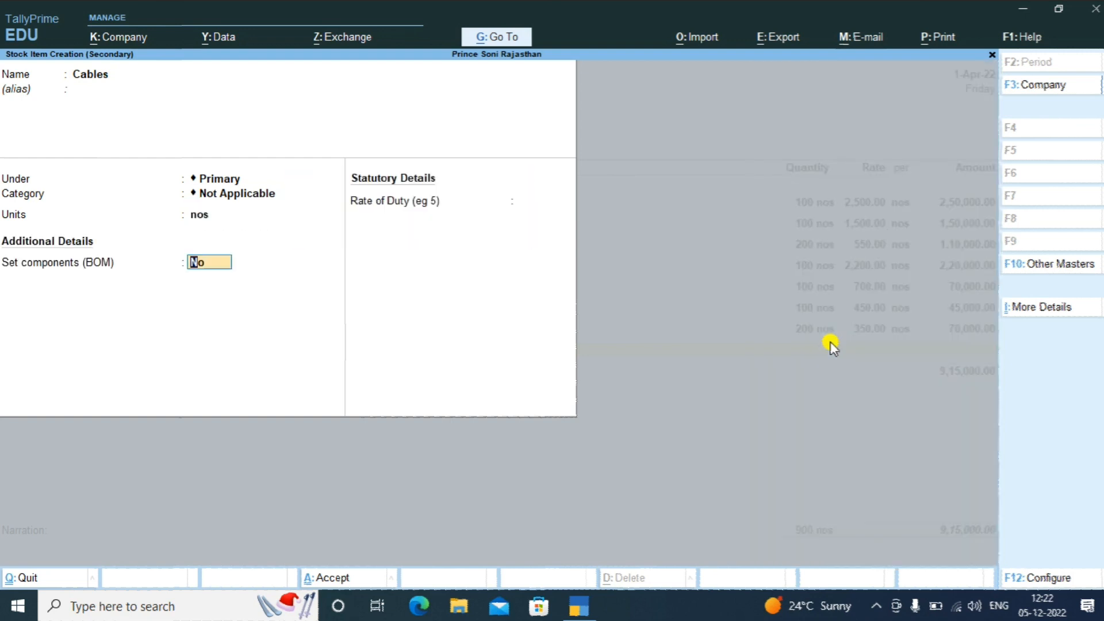
pyautogui.press('Return')
pyautogui.press('Return')
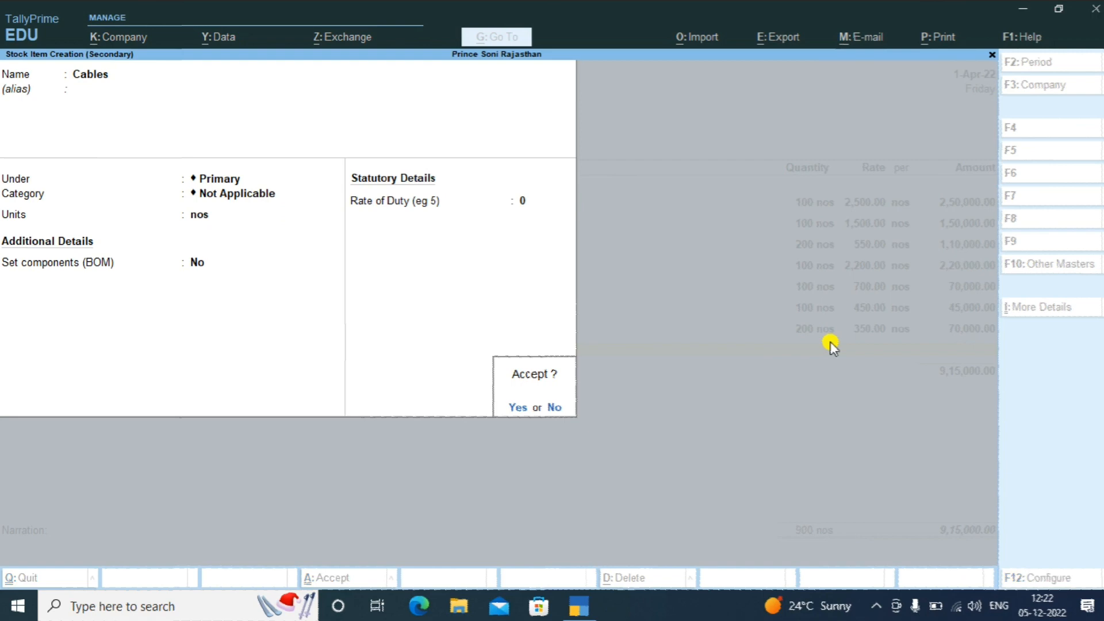
pyautogui.press('Return')
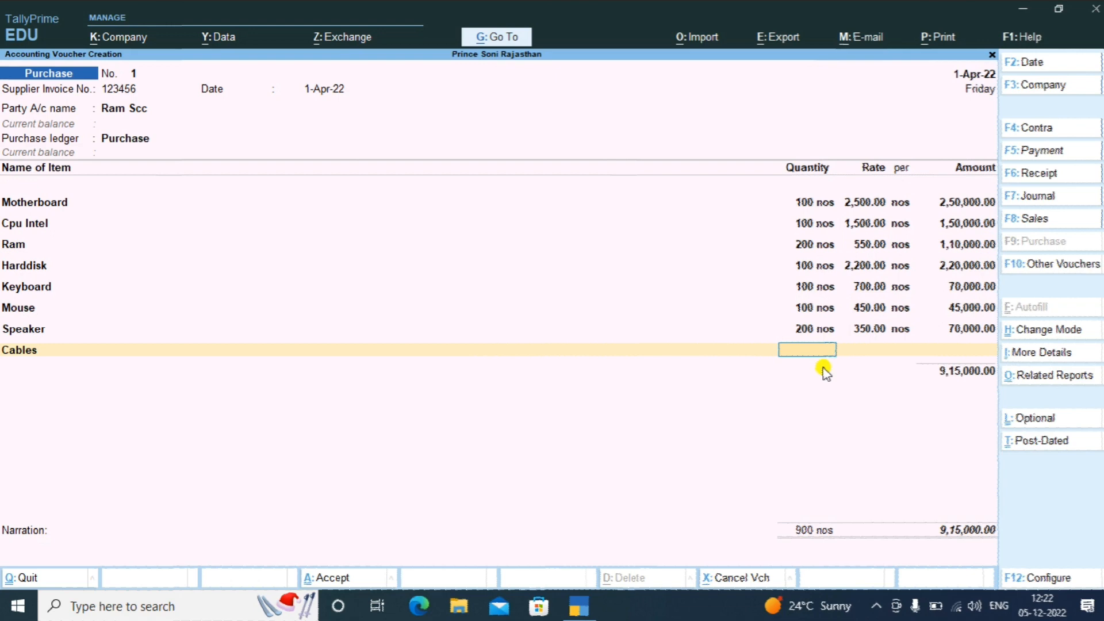
# Enter Cables at 200 nos × 50 for 10,000.00, correcting the mistyped rate
pyautogui.write('200')
pyautogui.press('Return')
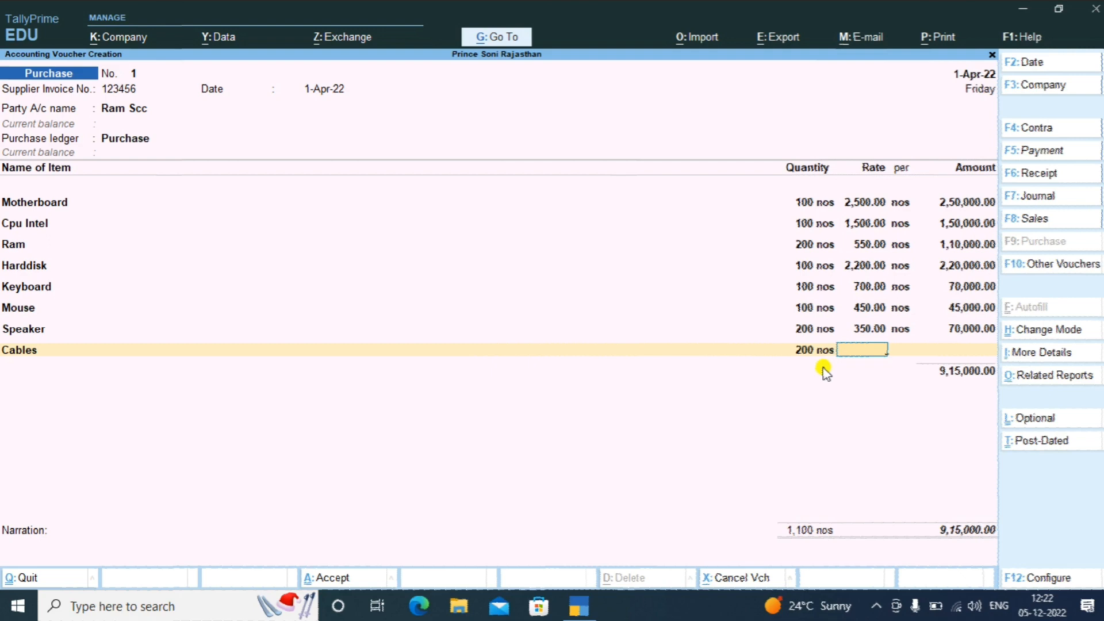
pyautogui.write('59')
pyautogui.press('BackSpace')
pyautogui.write('0')
pyautogui.press('Return')
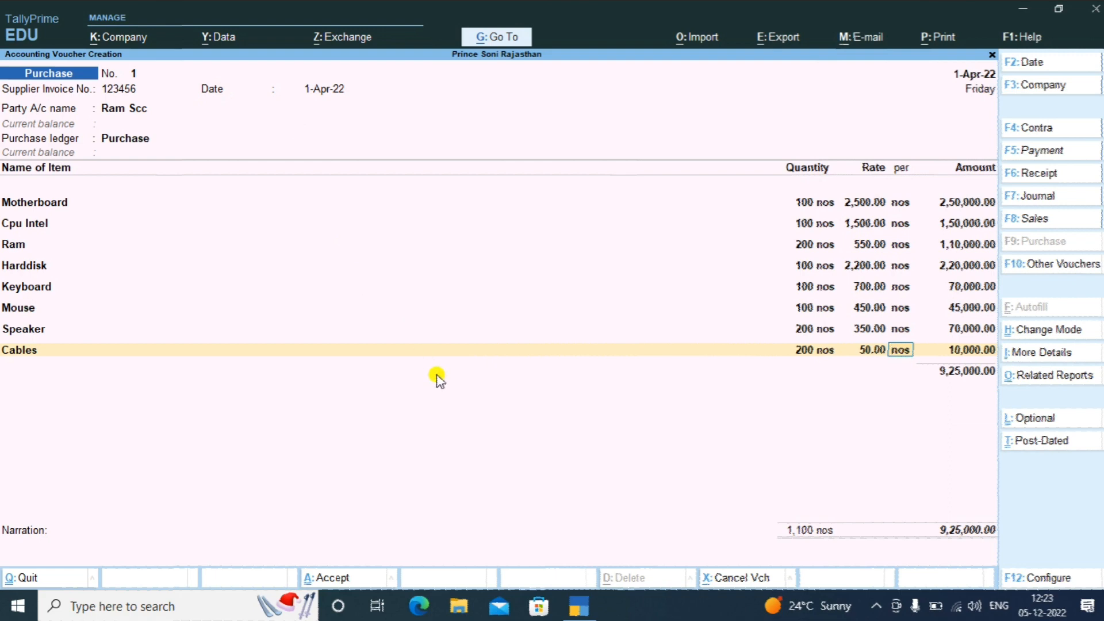
pyautogui.press('Return')
# Close the item list and add a New Ref bill-wise reference for the purchase
pyautogui.press('Return')
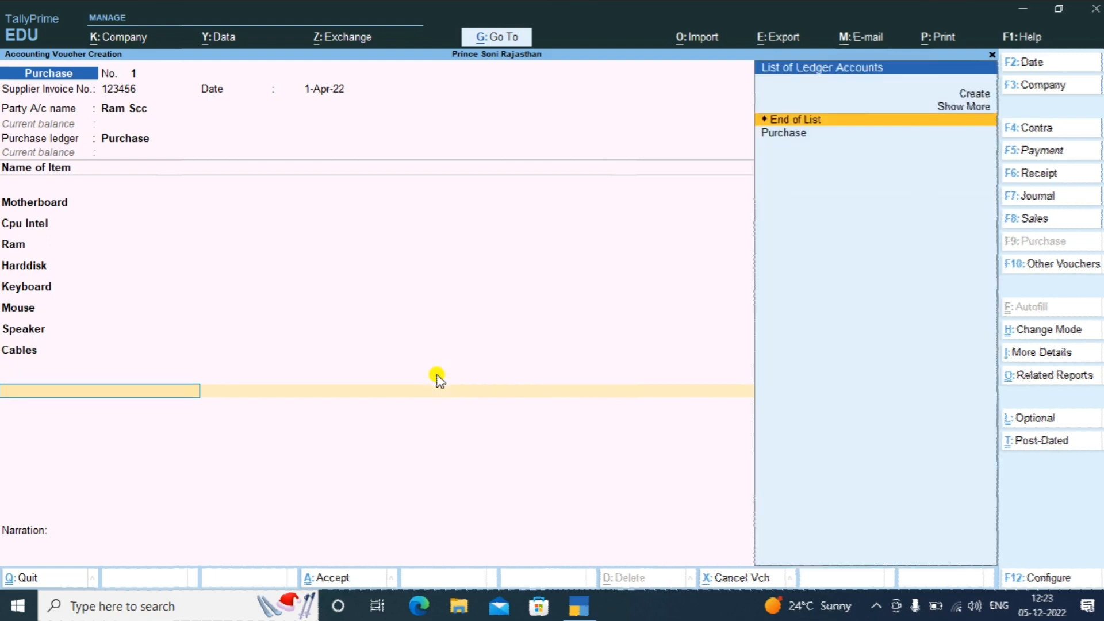
pyautogui.press('Return')
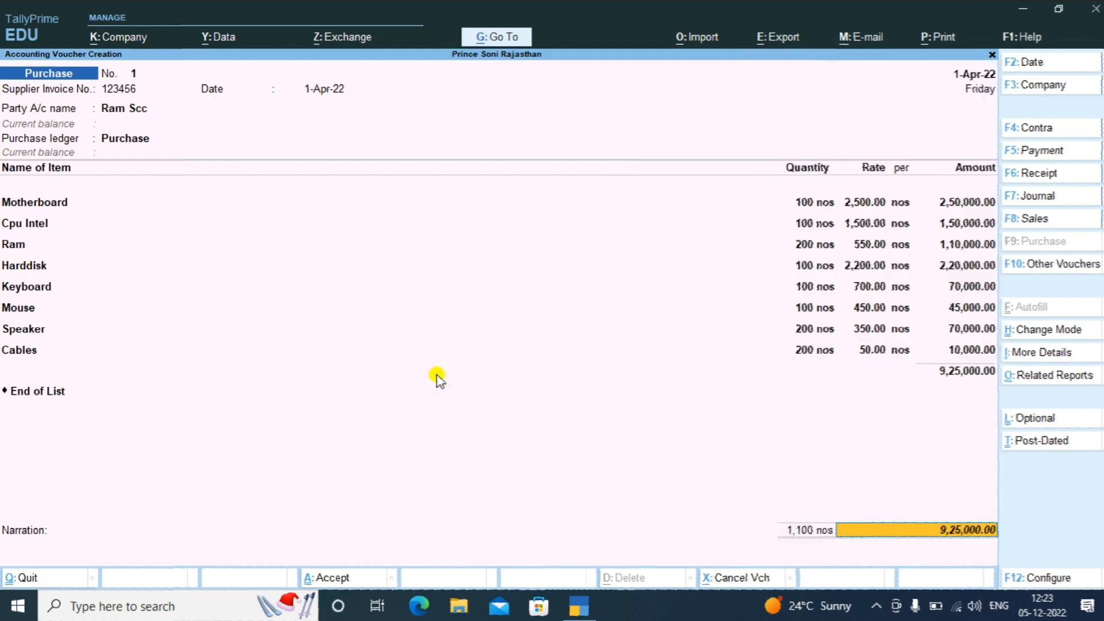
pyautogui.press('Return')
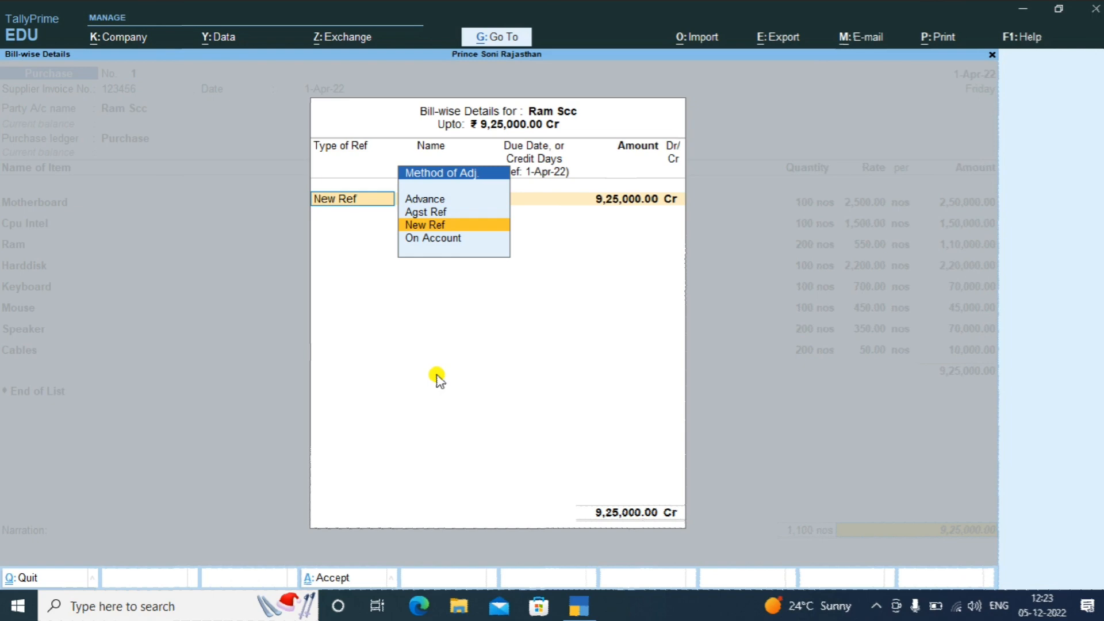
pyautogui.press('Return')
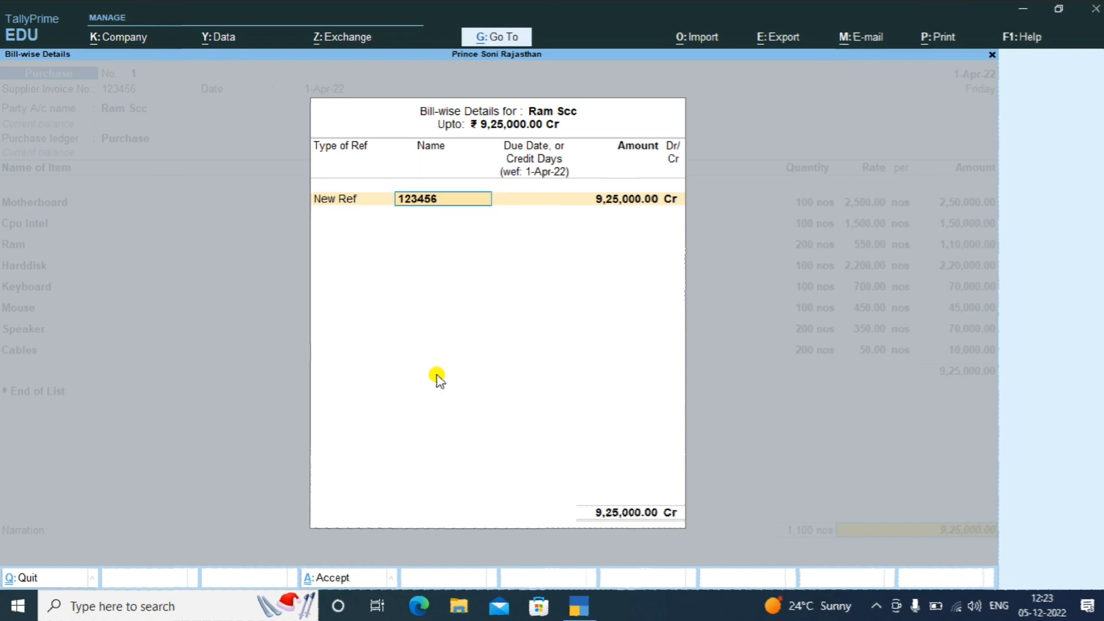
pyautogui.write('Ra')
pyautogui.write('m Scc')
pyautogui.write(' 123456')
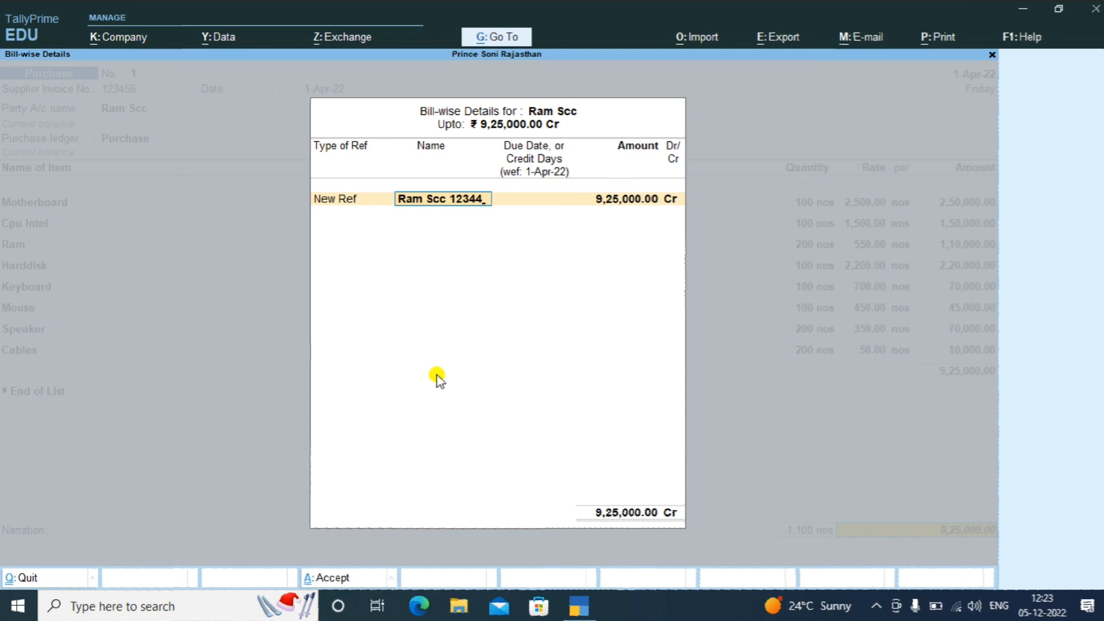
pyautogui.press('Return')
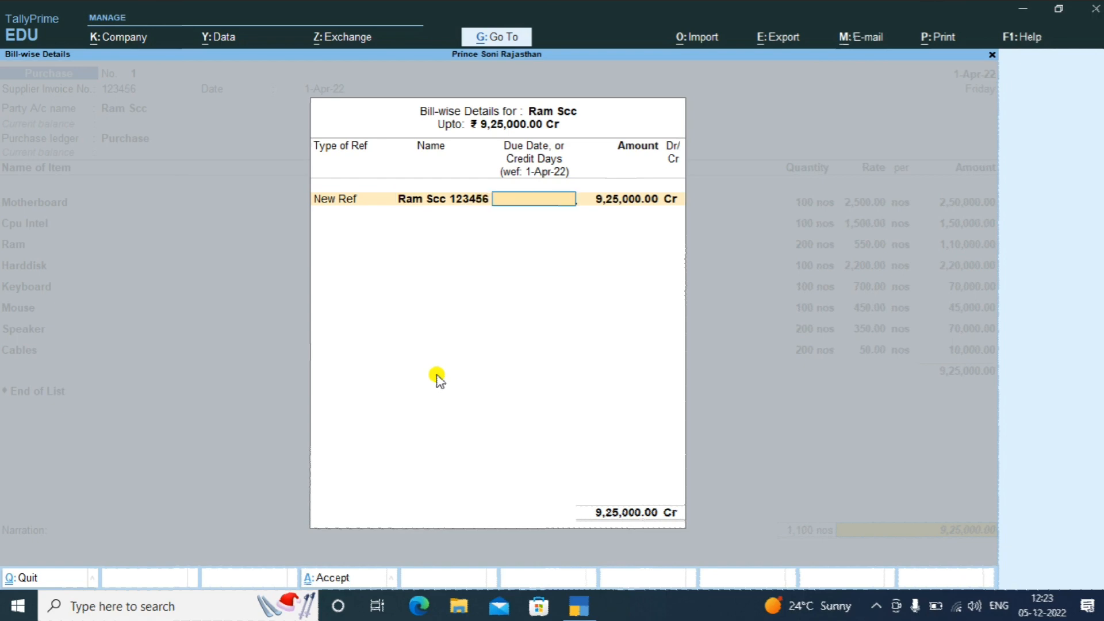
pyautogui.press('Return')
pyautogui.press('Return')
pyautogui.press('Return')
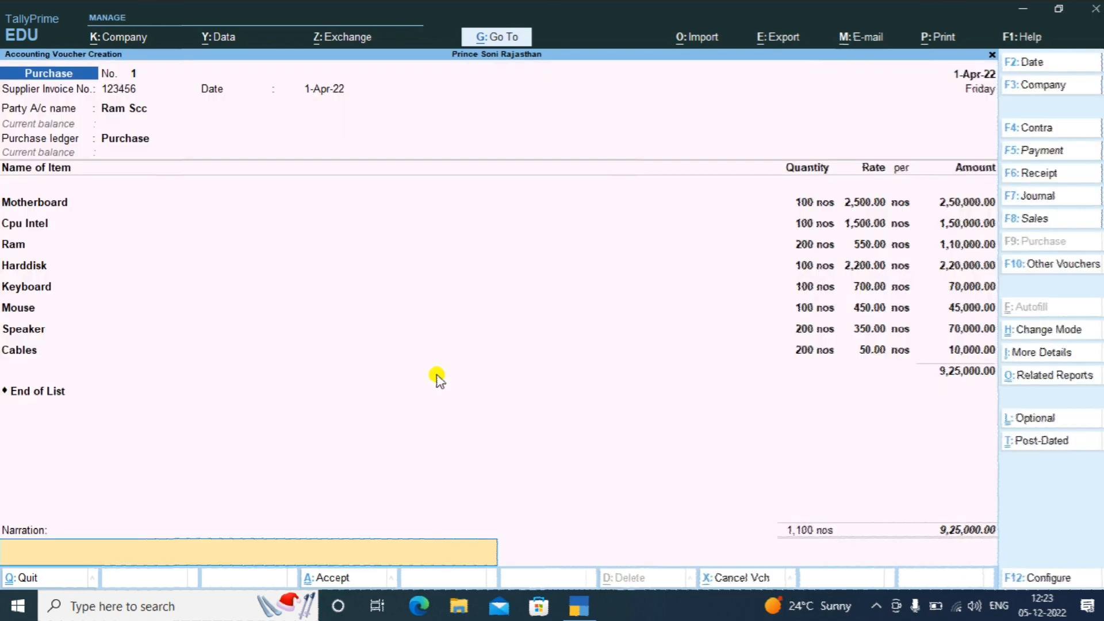
# Save purchase voucher No. 1 for 9,25,000.00 and exit to Gateway of Tally
pyautogui.press('Return')
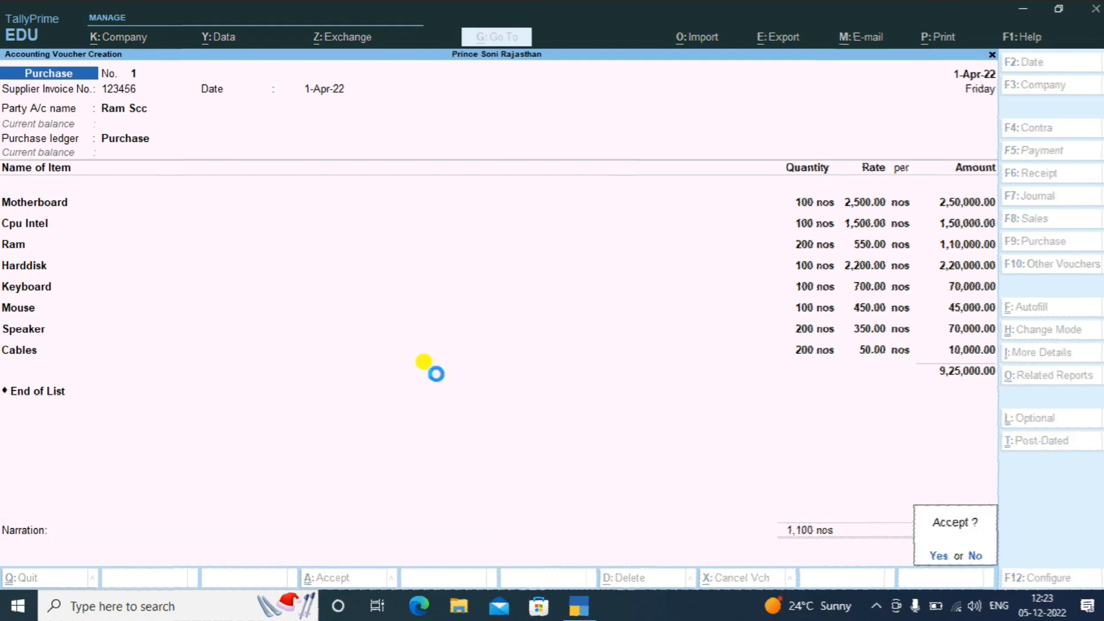
pyautogui.press('Return')
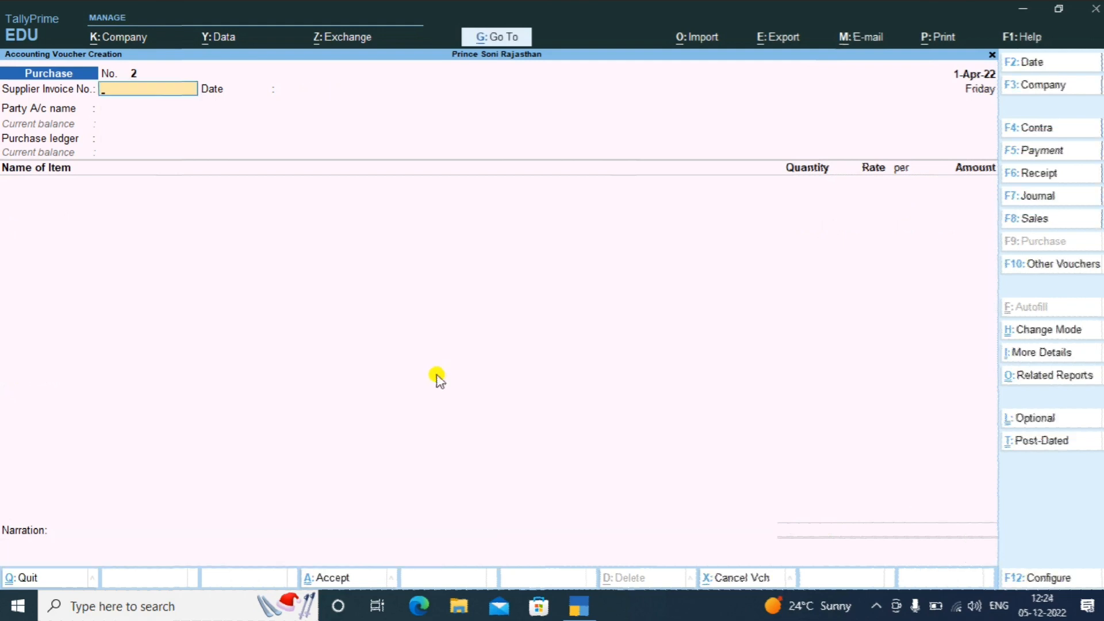
pyautogui.press('Escape')
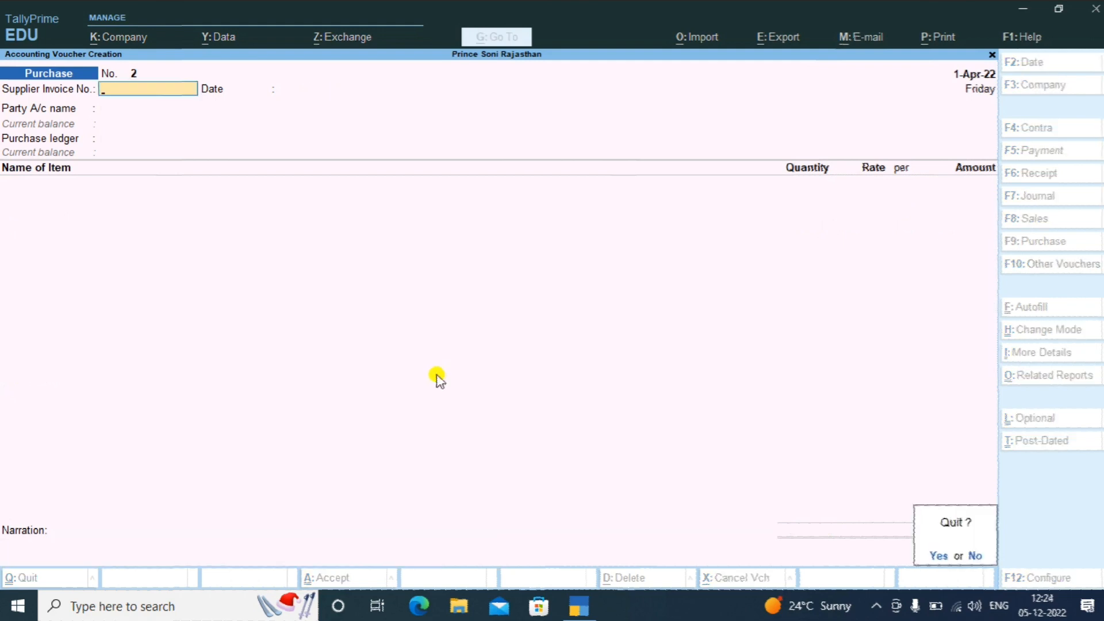
pyautogui.press('Return')
pyautogui.press('Down')
pyautogui.press('Down')
pyautogui.press('Down')
pyautogui.press('Down')
pyautogui.press('Down')
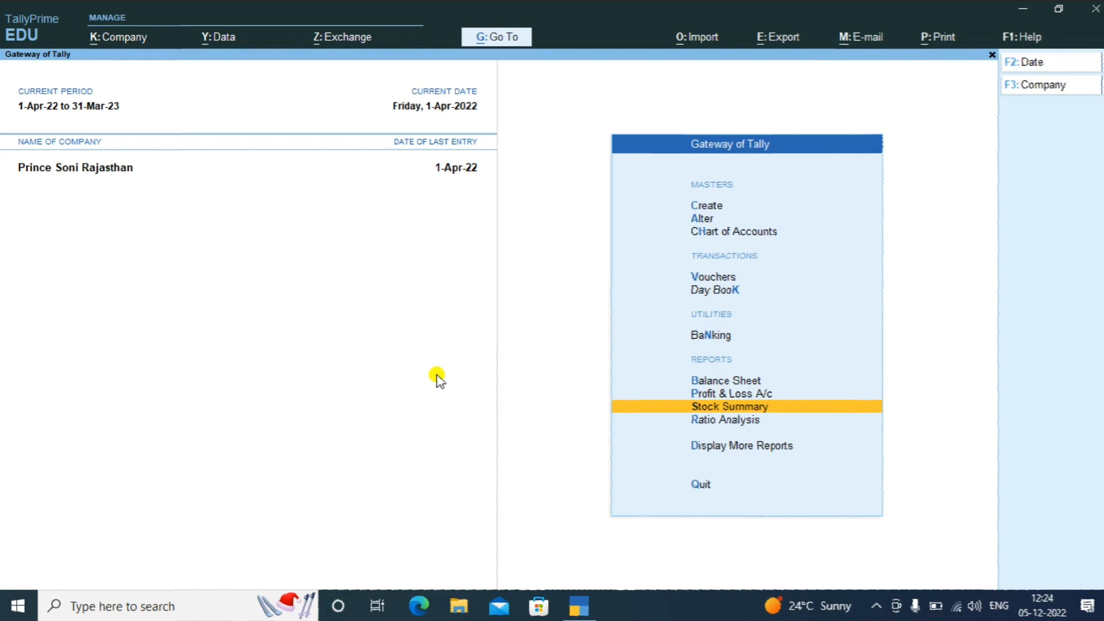
pyautogui.press('Return')
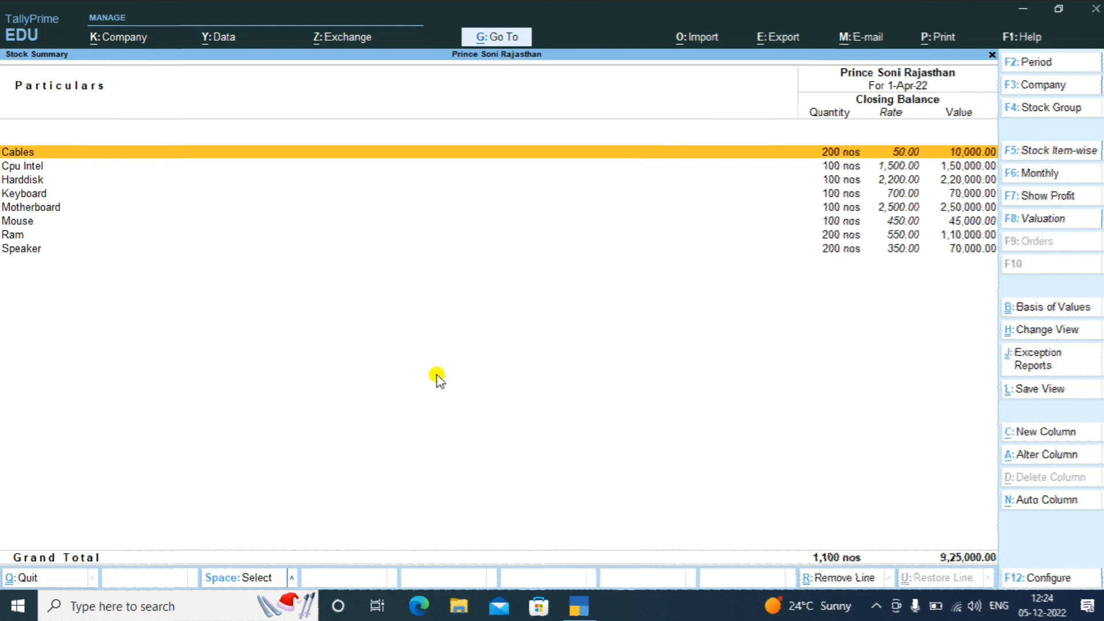
pyautogui.press('Down')
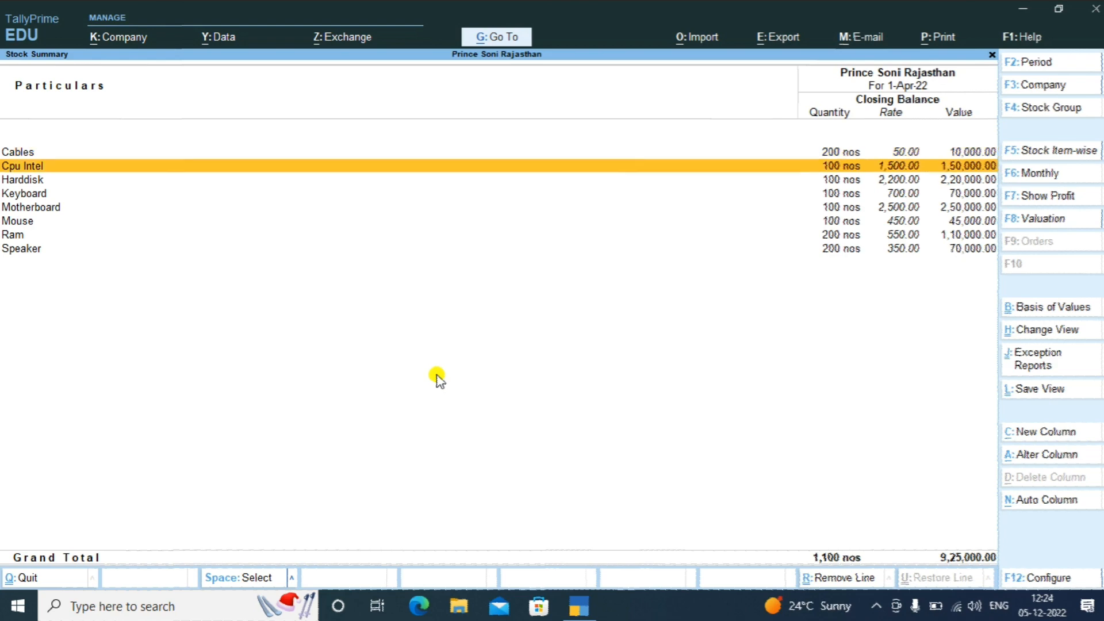
pyautogui.press('Down')
pyautogui.press('Down')
pyautogui.press('Down')
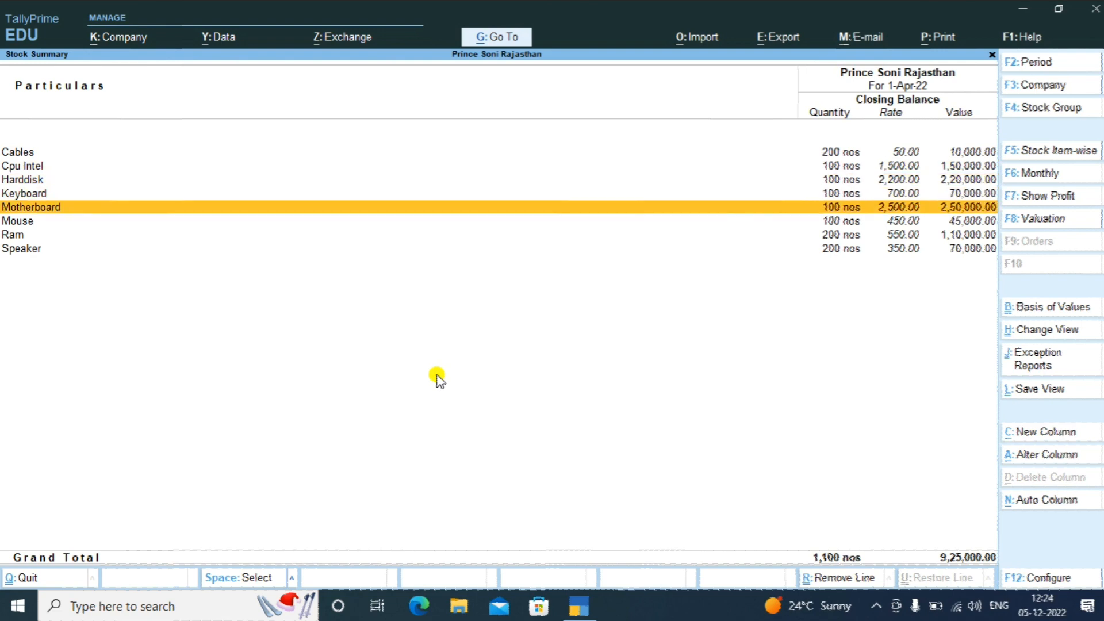
pyautogui.press('Down')
pyautogui.press('Down')
pyautogui.press('Down')
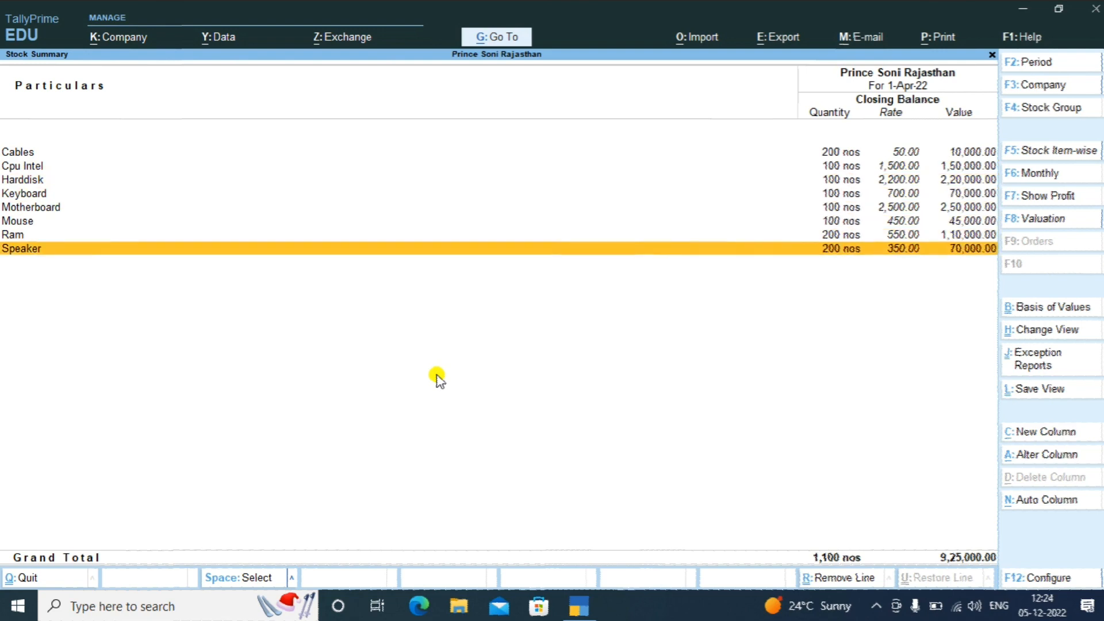
pyautogui.press('Up')
pyautogui.press('Up')
pyautogui.press('Up')
pyautogui.press('Up')
pyautogui.press('Up')
pyautogui.press('Up')
pyautogui.press('Down')
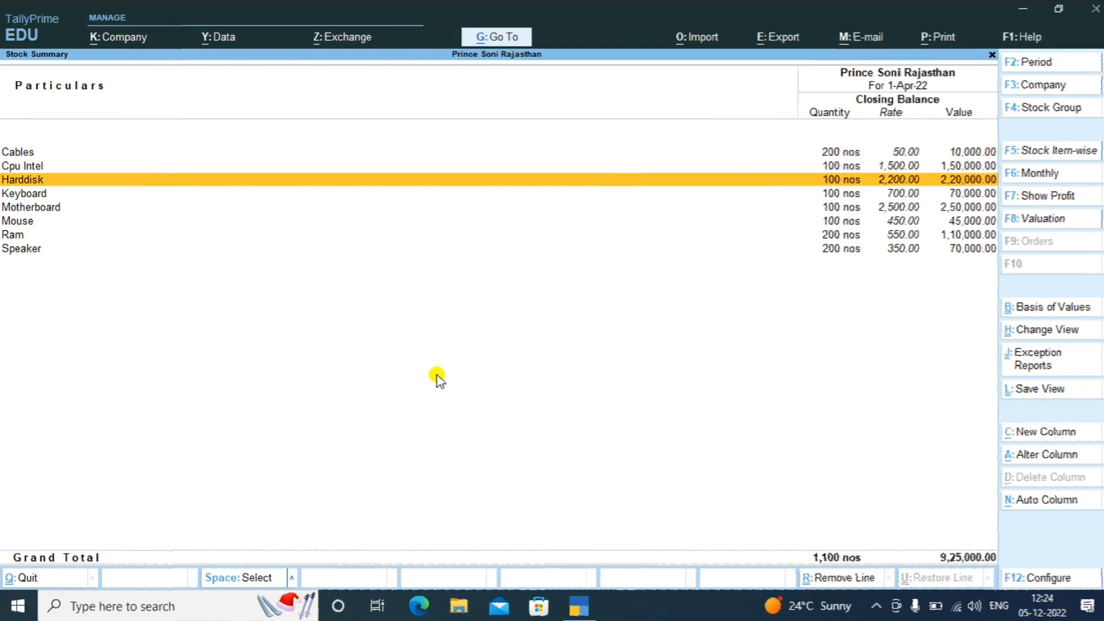
pyautogui.press('Escape')
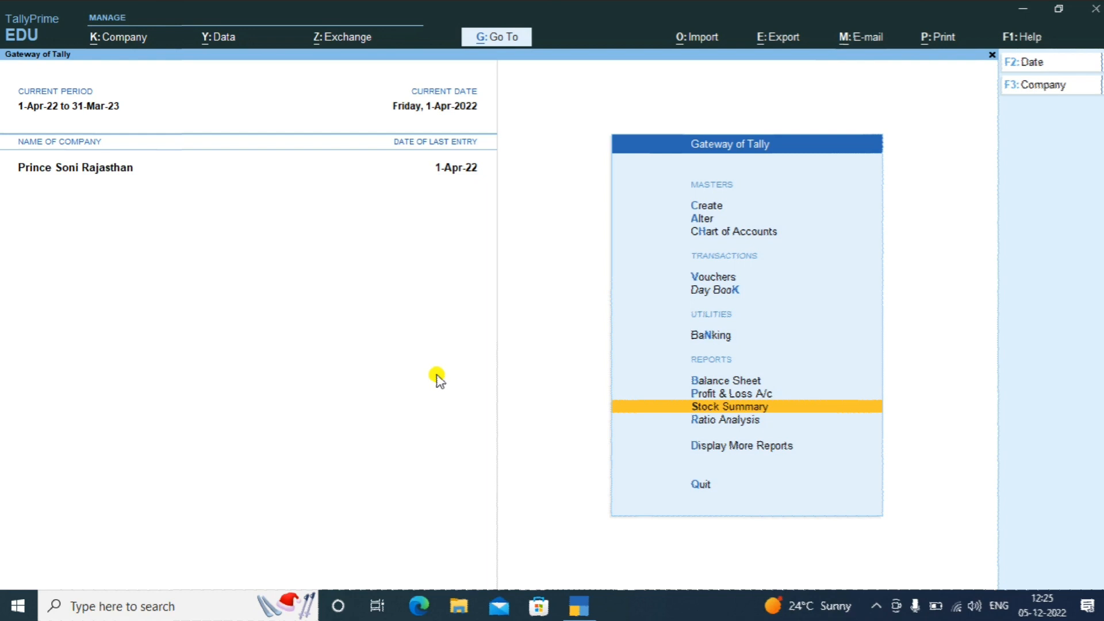
# In Master Creation, show more and inactive master types, then pick Voucher Type
pyautogui.press('Up')
pyautogui.press('Up')
pyautogui.press('Up')
pyautogui.press('Up')
pyautogui.press('Up')
pyautogui.press('Up')
pyautogui.press('Up')
pyautogui.press('Up')
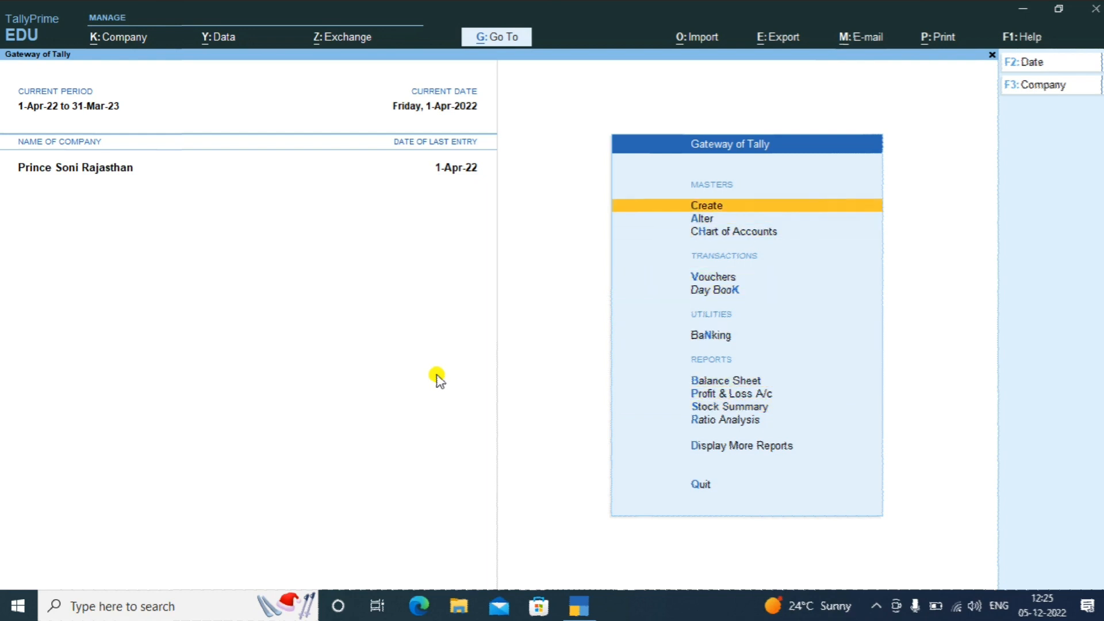
pyautogui.press('Return')
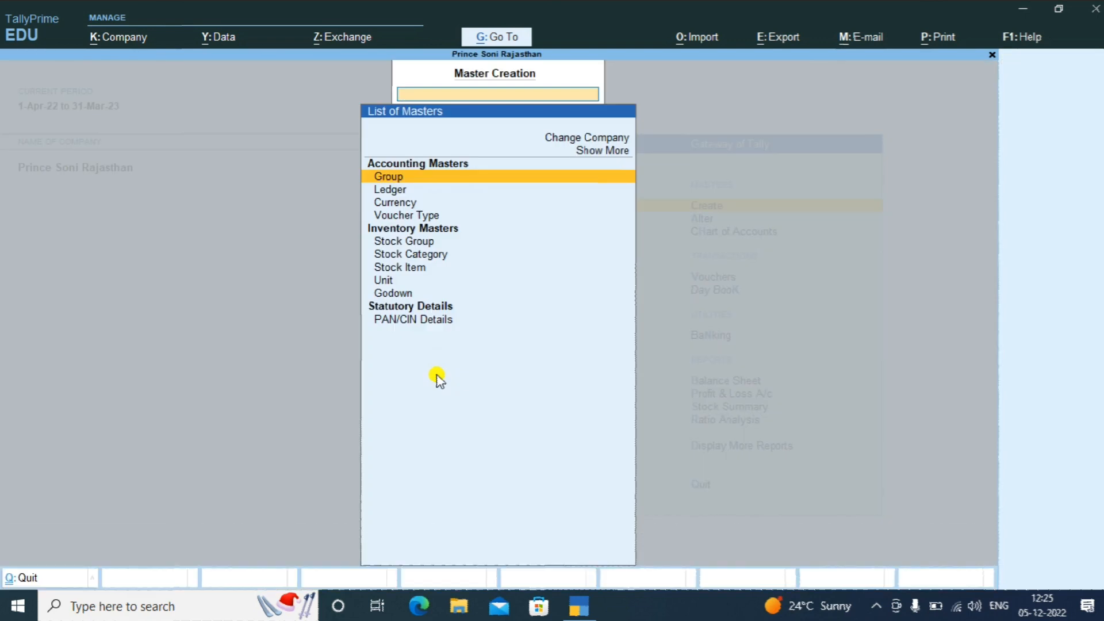
pyautogui.press('Up')
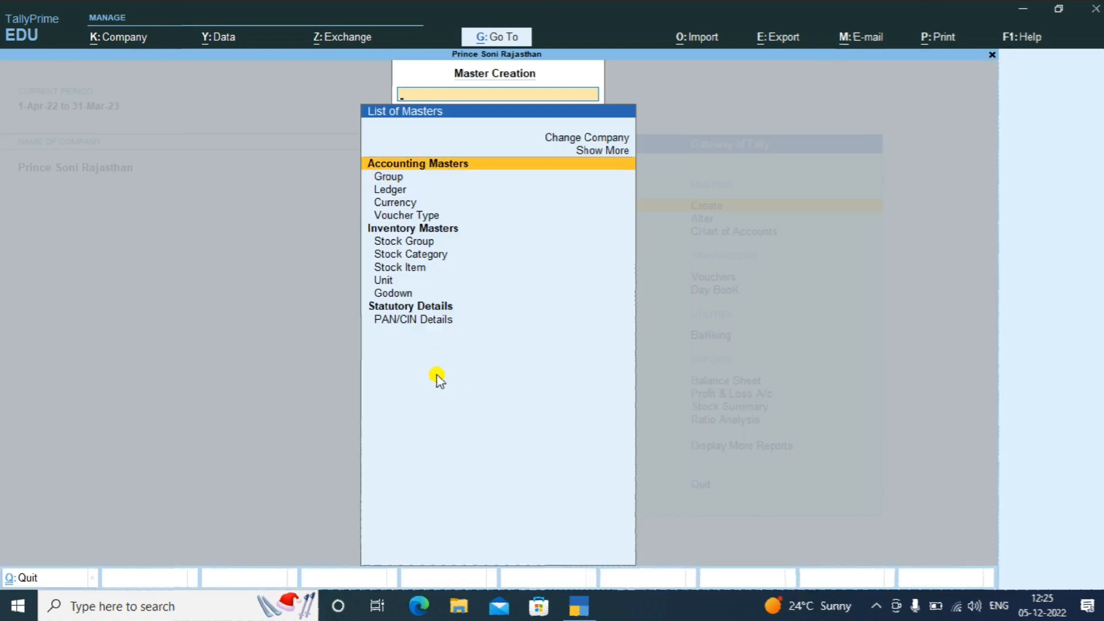
pyautogui.press('Down')
pyautogui.press('Down')
pyautogui.press('Down')
pyautogui.press('Down')
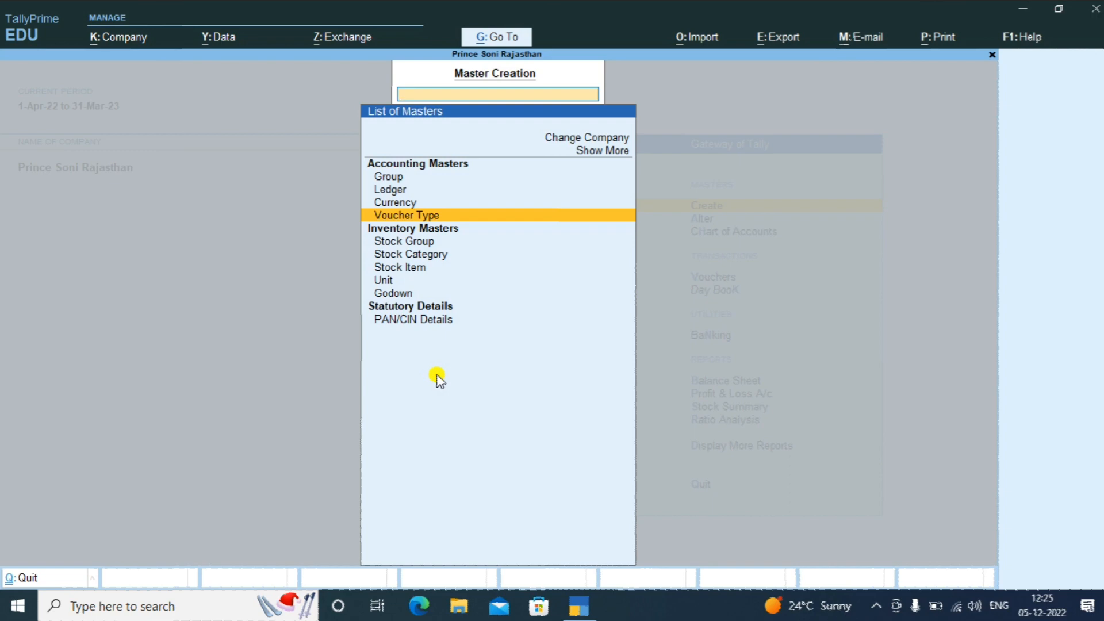
pyautogui.press('Up')
pyautogui.press('Up')
pyautogui.press('Up')
pyautogui.press('Up')
pyautogui.press('Up')
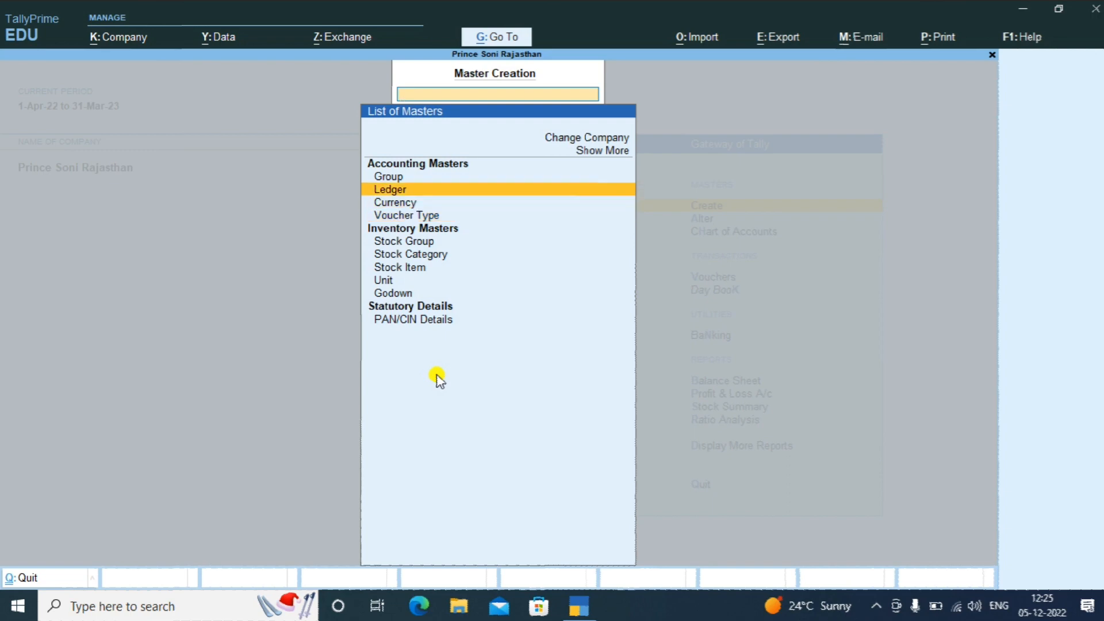
pyautogui.press('Return')
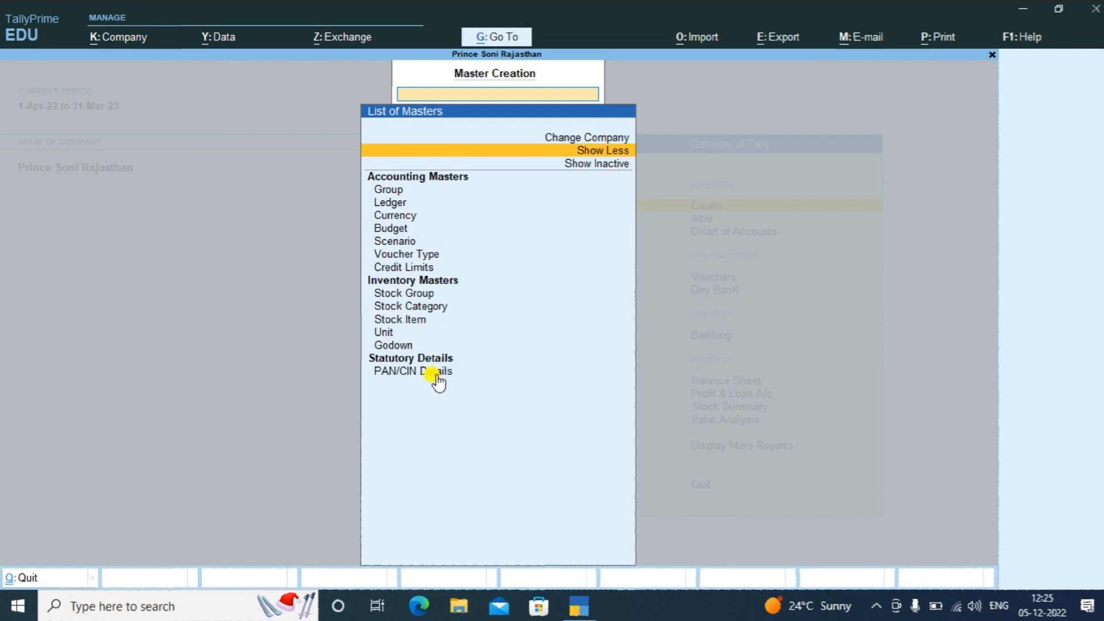
pyautogui.press('Down')
pyautogui.press('Return')
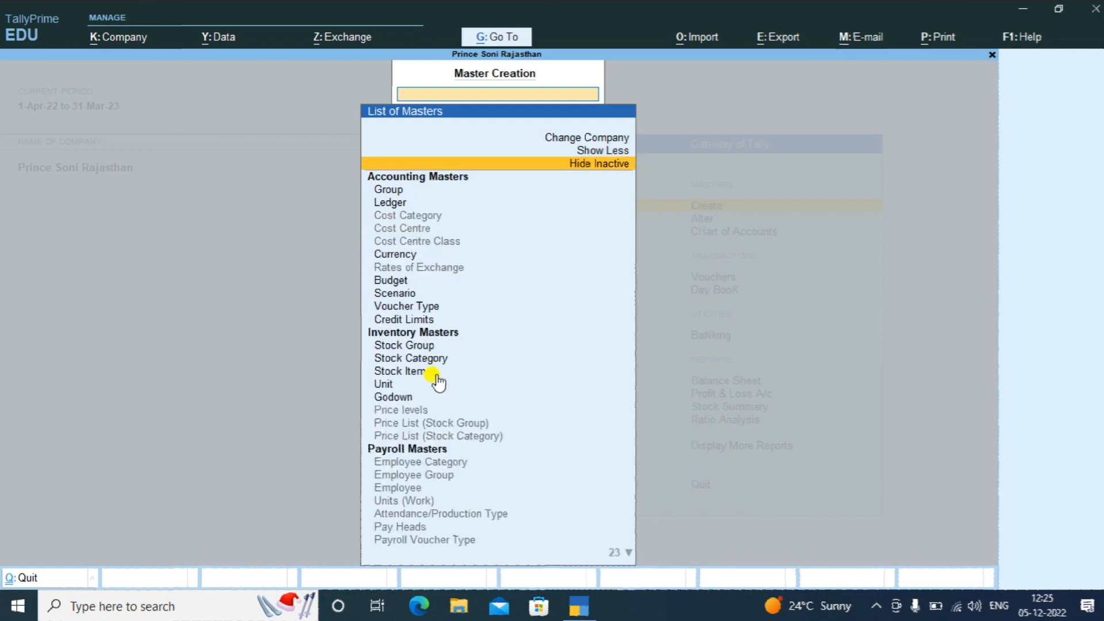
pyautogui.press('Down')
pyautogui.press('Down')
pyautogui.press('Down')
pyautogui.press('Down')
pyautogui.press('Down')
pyautogui.press('Down')
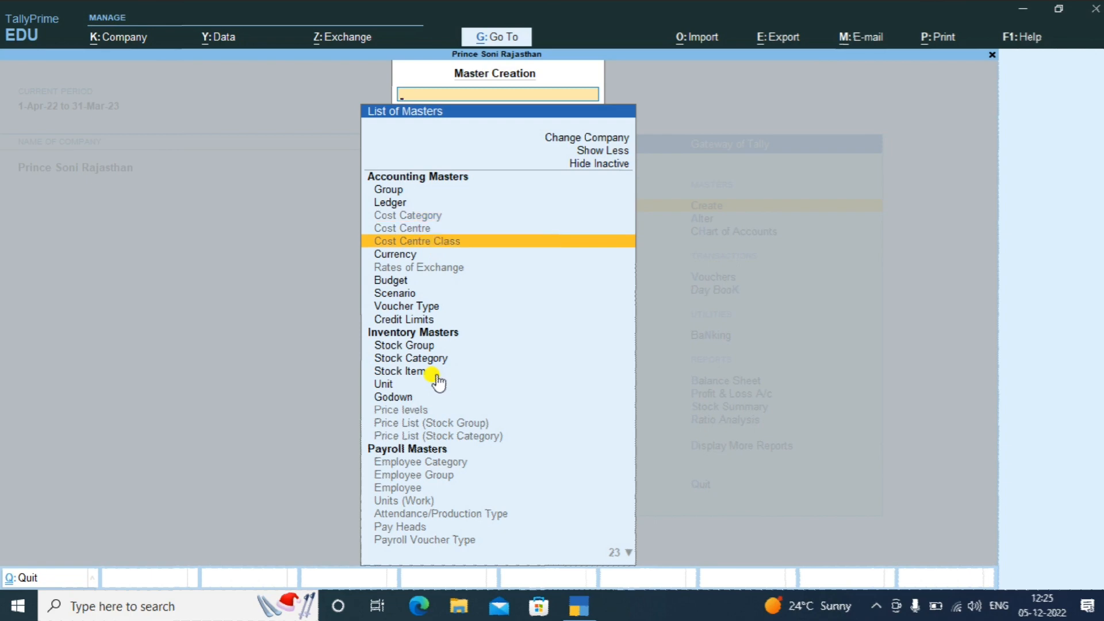
pyautogui.press('Down')
pyautogui.press('Down')
pyautogui.press('Down')
pyautogui.press('Down')
pyautogui.press('Down')
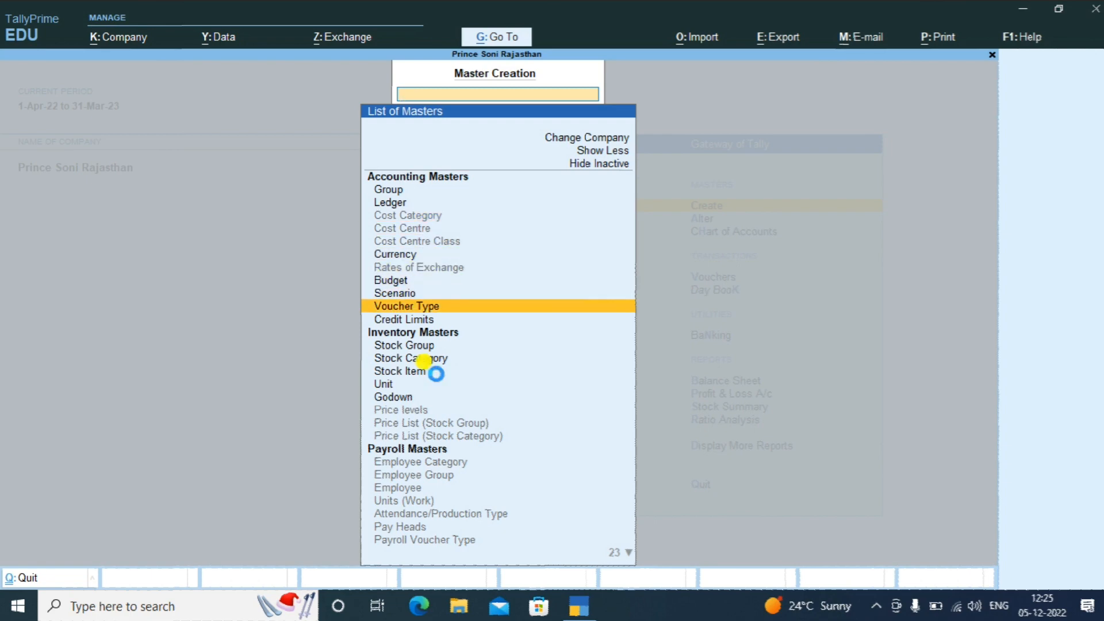
pyautogui.press('Return')
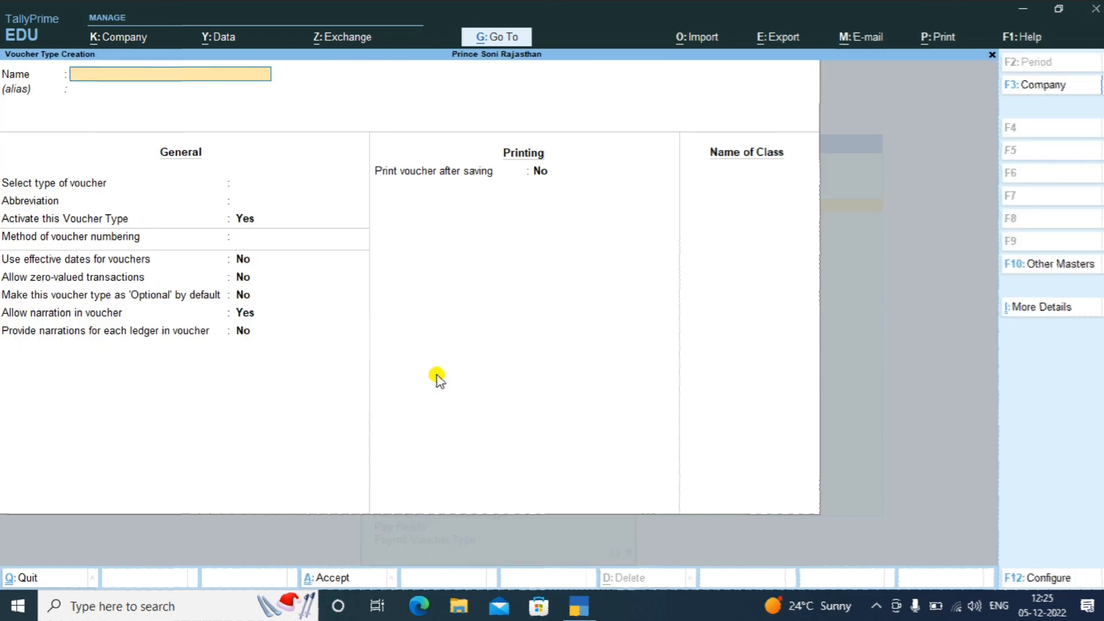
# Create voucher type Mfg: Stock Journal, Automatic numbering, used as Manufacturing Journal, then save
pyautogui.write('Mfg')
pyautogui.press('Return')
pyautogui.press('Return')
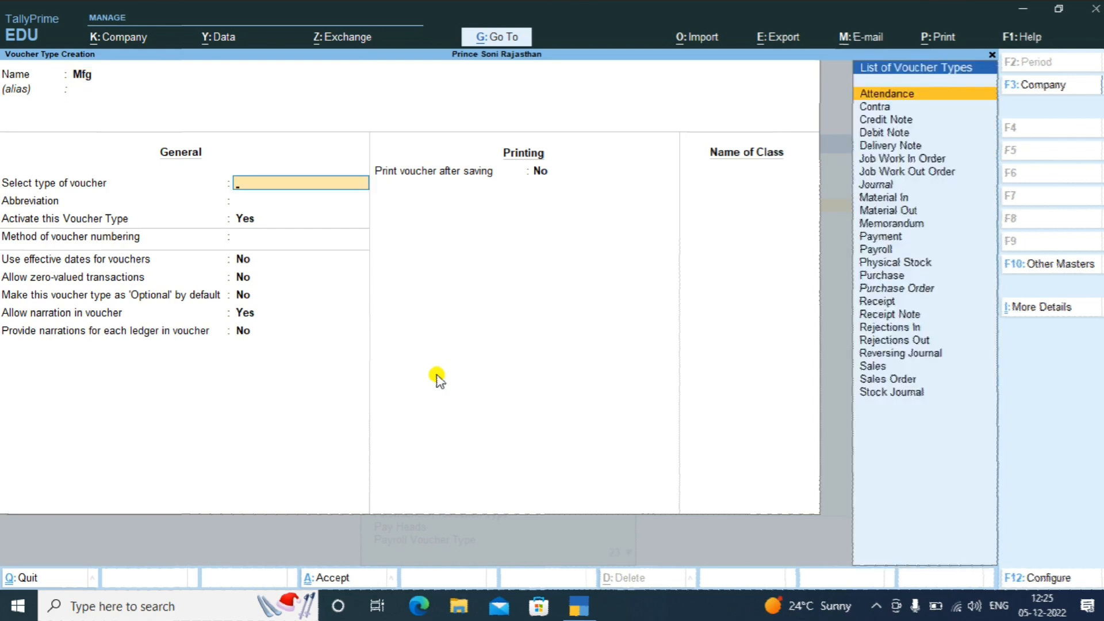
pyautogui.press('Down')
pyautogui.press('Down')
pyautogui.press('Down')
pyautogui.press('Down')
pyautogui.press('Down')
pyautogui.press('Down')
pyautogui.press('Down')
pyautogui.press('Down')
pyautogui.press('Down')
pyautogui.press('Down')
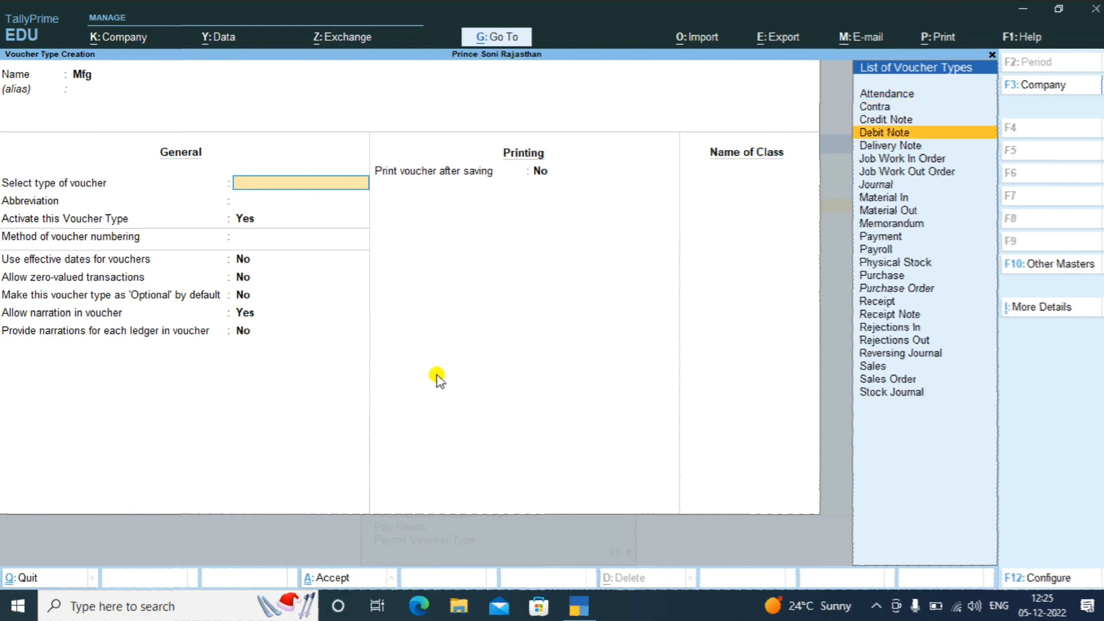
pyautogui.press('Down')
pyautogui.press('Down')
pyautogui.press('Down')
pyautogui.press('Down')
pyautogui.press('Down')
pyautogui.press('Down')
pyautogui.press('Down')
pyautogui.press('Down')
pyautogui.press('Down')
pyautogui.press('Down')
pyautogui.press('Down')
pyautogui.press('Down')
pyautogui.press('Down')
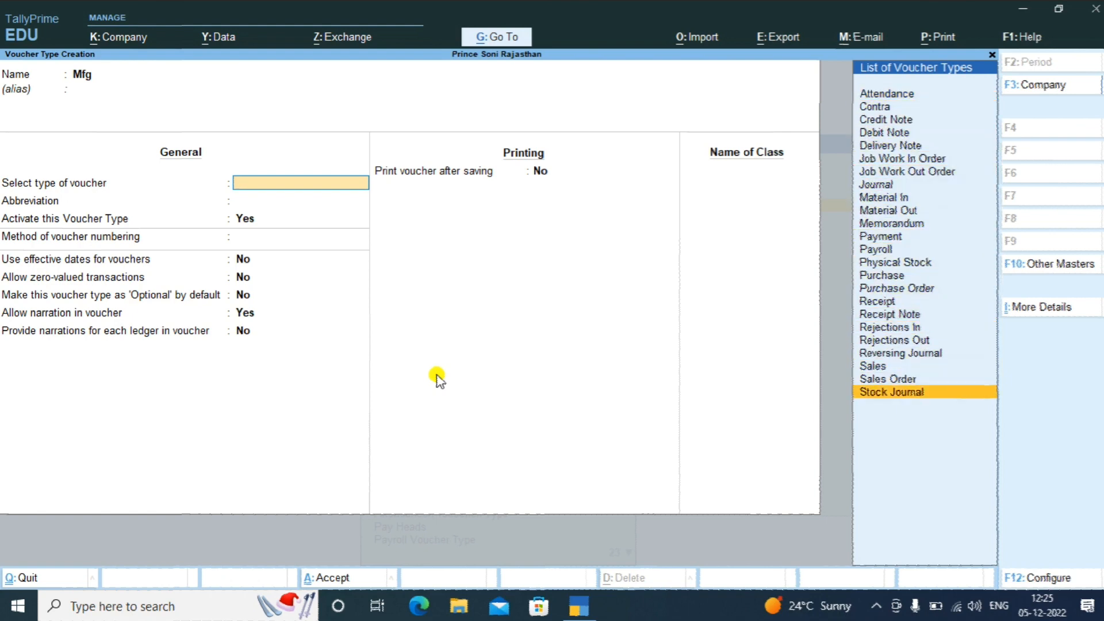
pyautogui.press('Return')
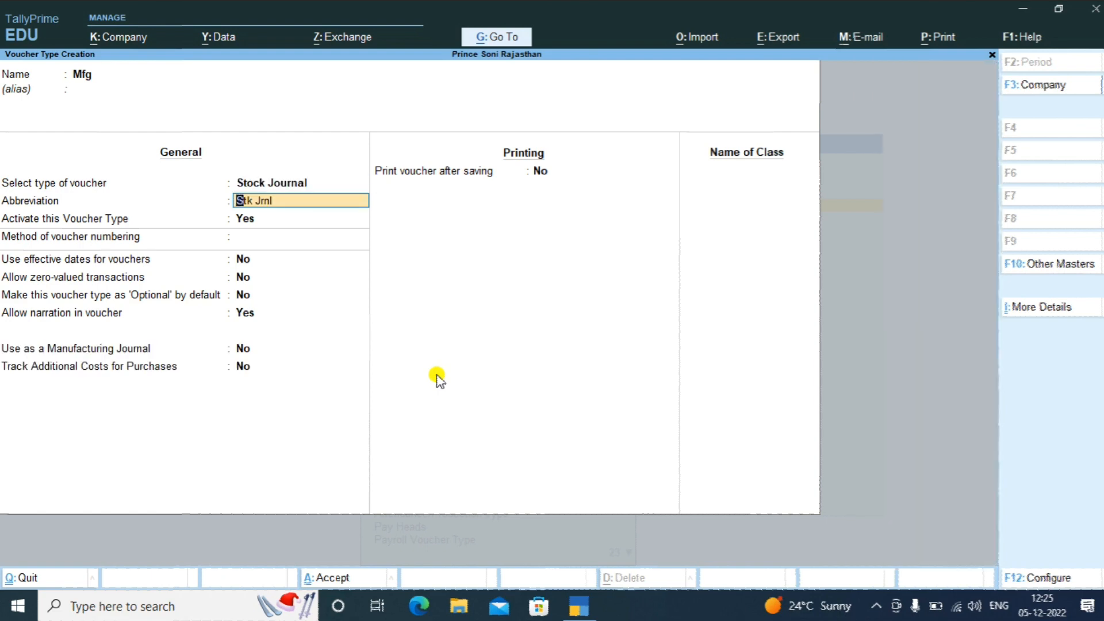
pyautogui.press('Return')
pyautogui.press('Return')
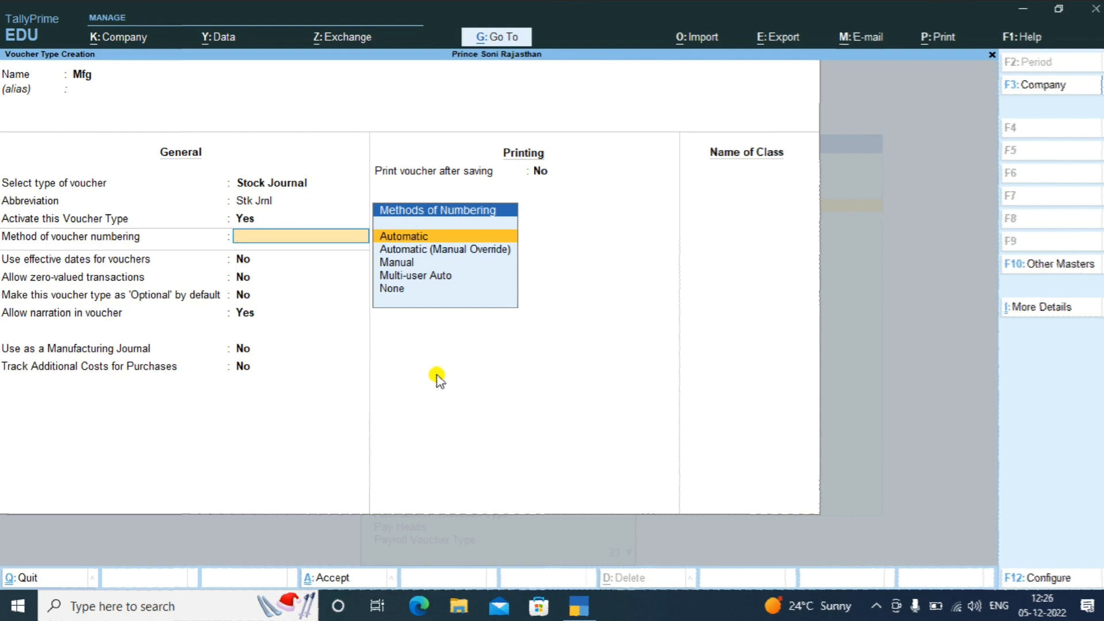
pyautogui.press('Return')
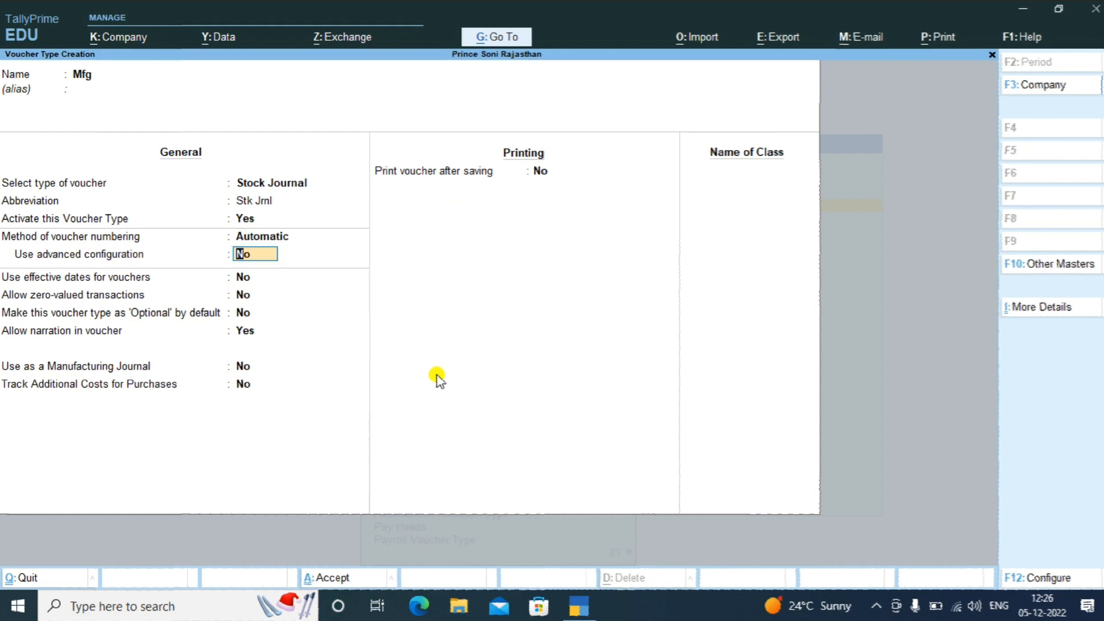
pyautogui.press('Return')
pyautogui.press('Return')
pyautogui.press('Return')
pyautogui.press('Return')
pyautogui.press('Return')
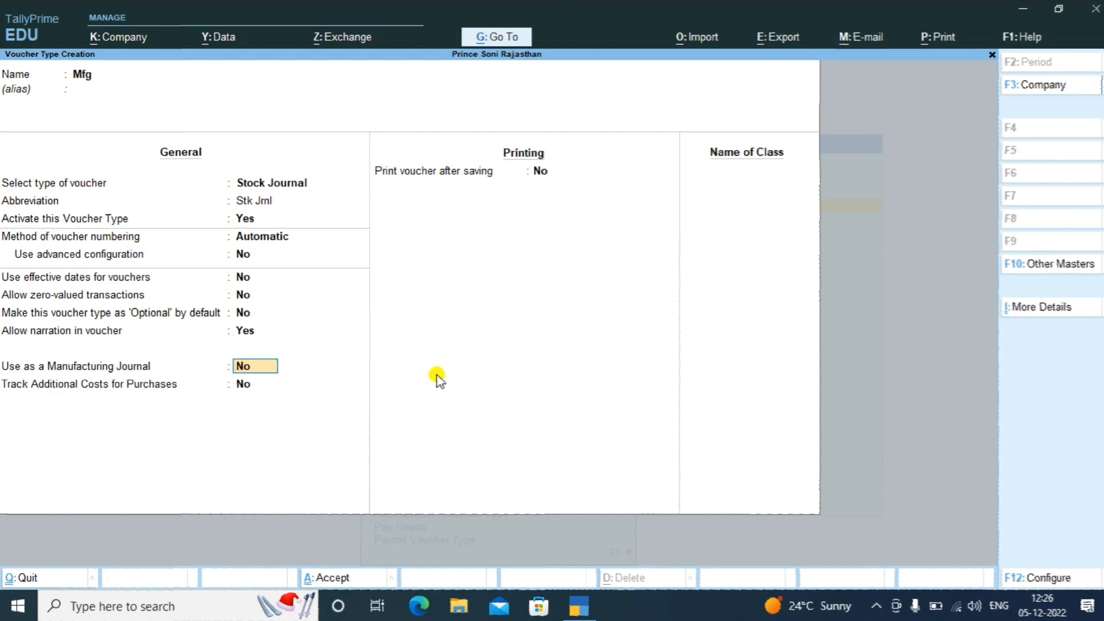
pyautogui.write('yes')
pyautogui.press('Return')
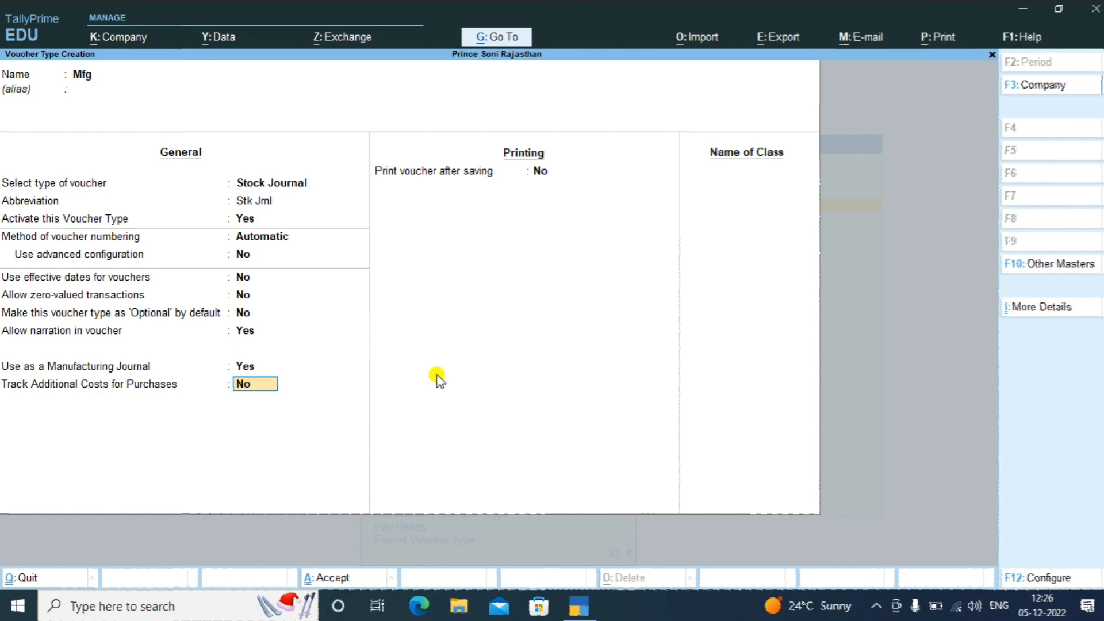
pyautogui.press('ctrl')
pyautogui.hotkey('ctrl', 'a')
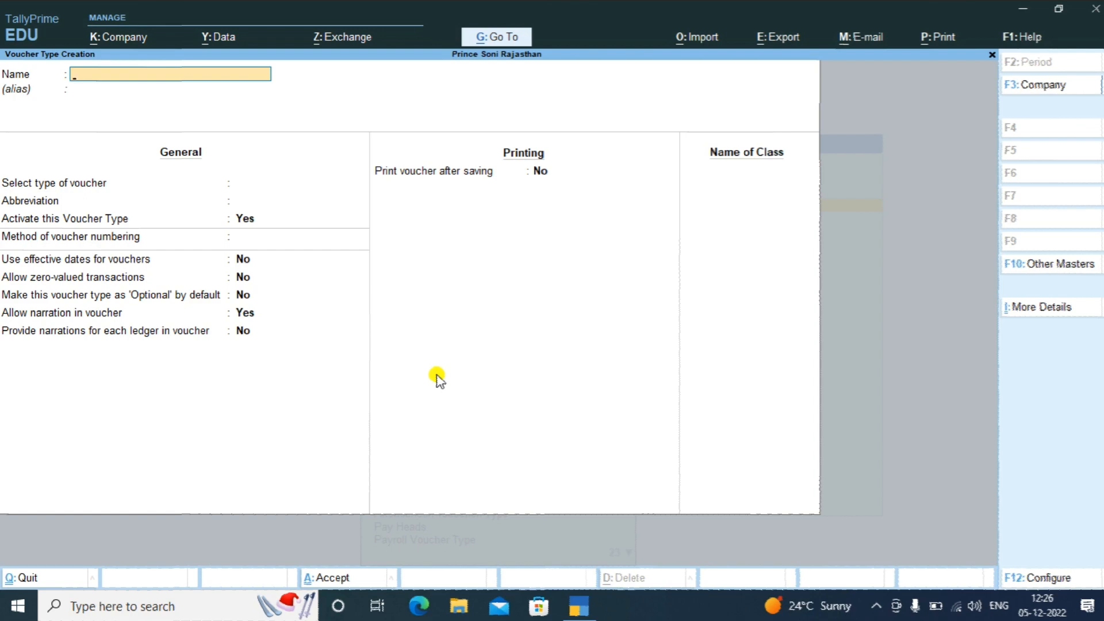
# Quit the unfinished voucher type form and expand the List of Masters to show all types
pyautogui.press('Escape')
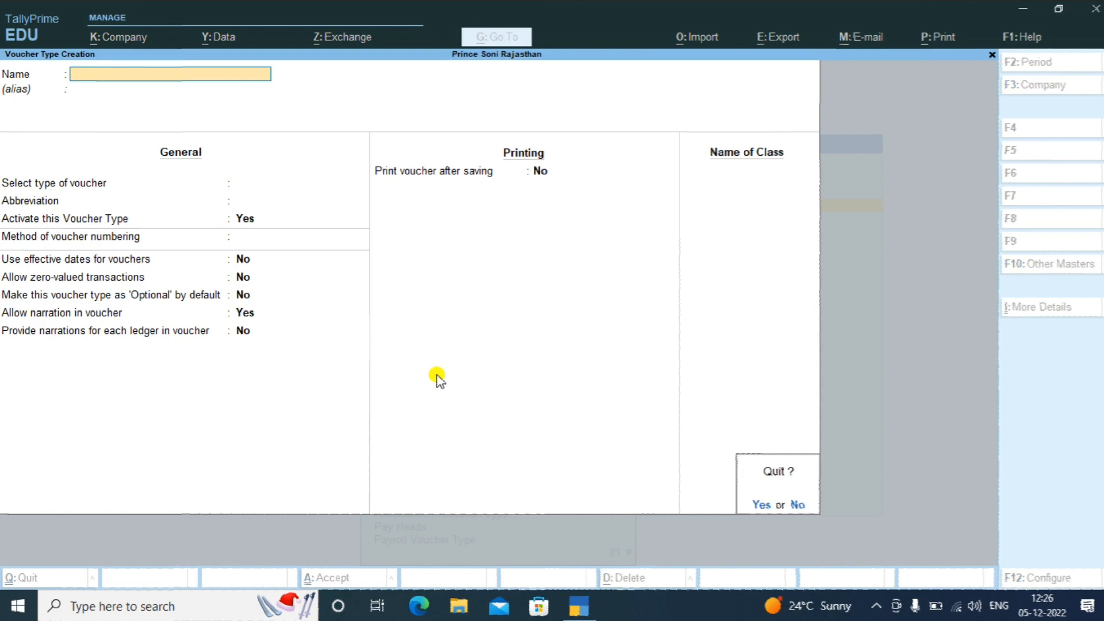
pyautogui.press('y')
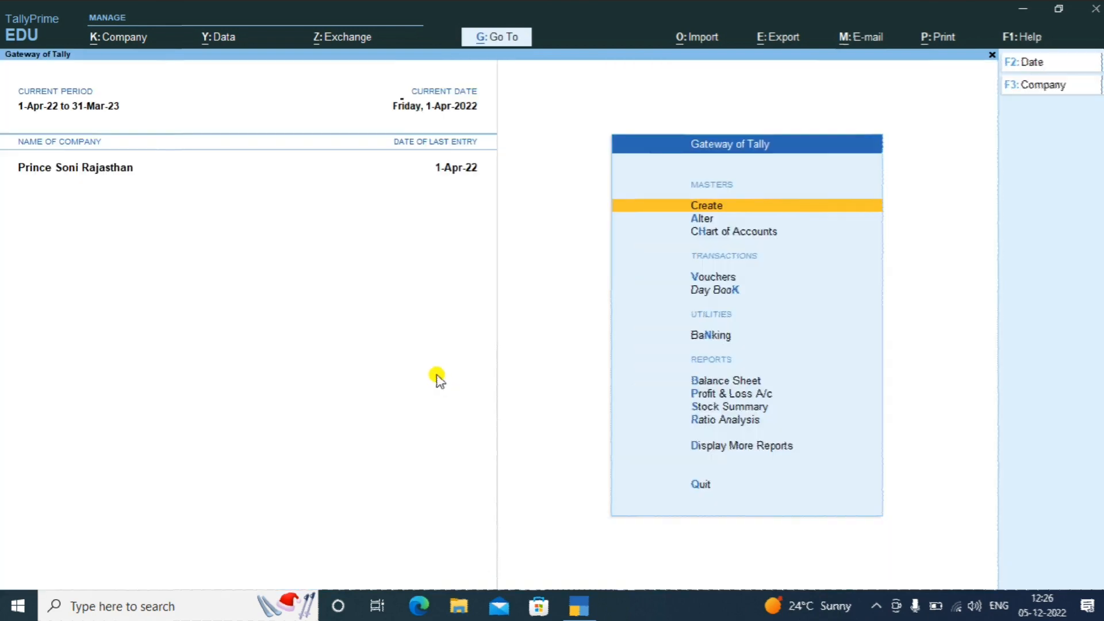
pyautogui.press('Return')
pyautogui.press('Down')
pyautogui.press('Down')
pyautogui.press('Down')
pyautogui.press('Down')
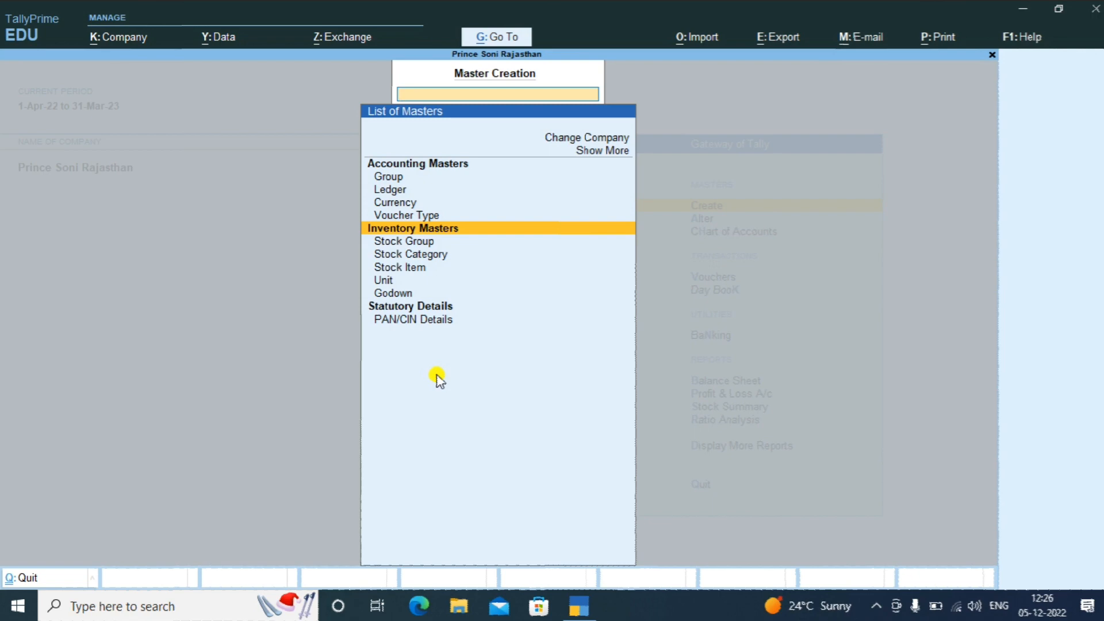
pyautogui.press('Down')
pyautogui.press('Down')
pyautogui.press('Down')
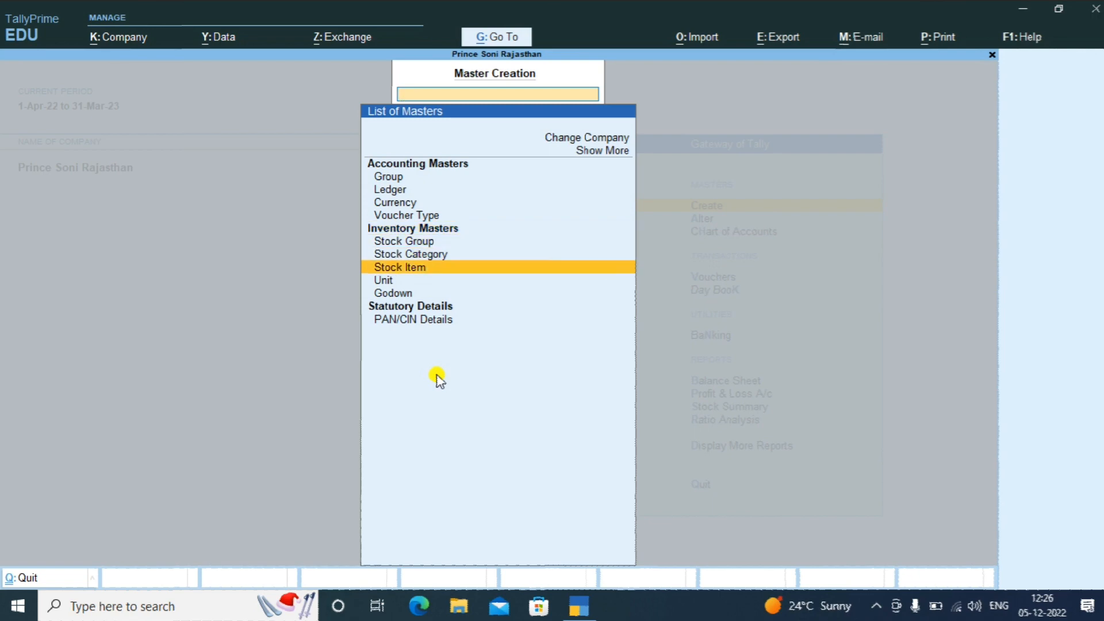
pyautogui.press('Up')
pyautogui.press('Up')
pyautogui.press('Up')
pyautogui.press('Up')
pyautogui.press('Up')
pyautogui.press('Up')
pyautogui.press('Up')
pyautogui.press('Up')
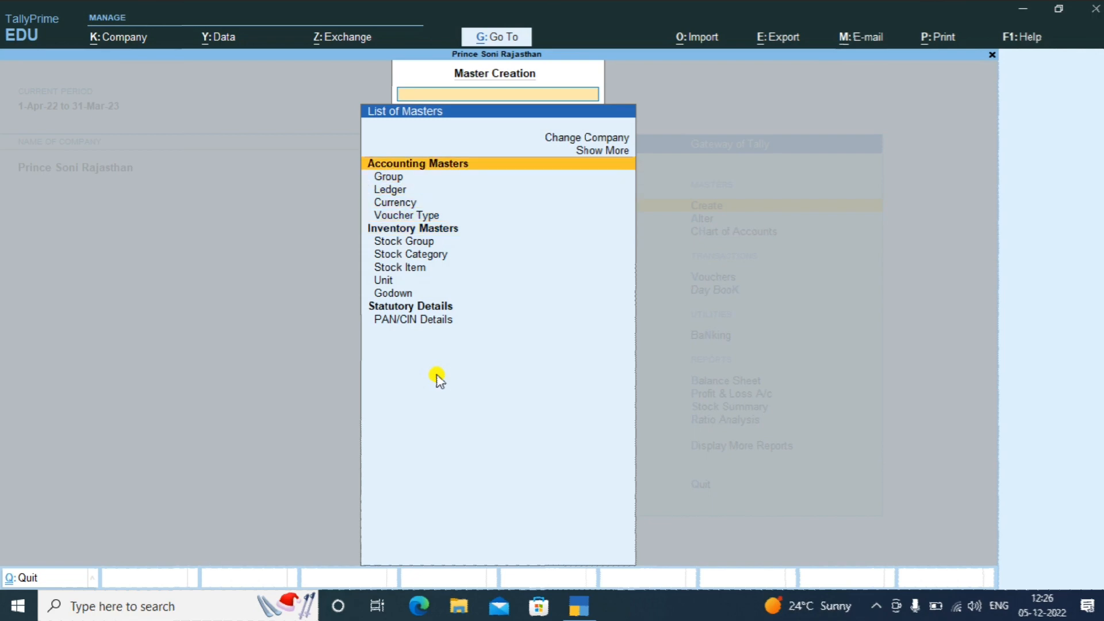
pyautogui.press('Up')
pyautogui.press('Return')
pyautogui.press('Down')
pyautogui.press('Return')
pyautogui.press('Up')
pyautogui.press('Up')
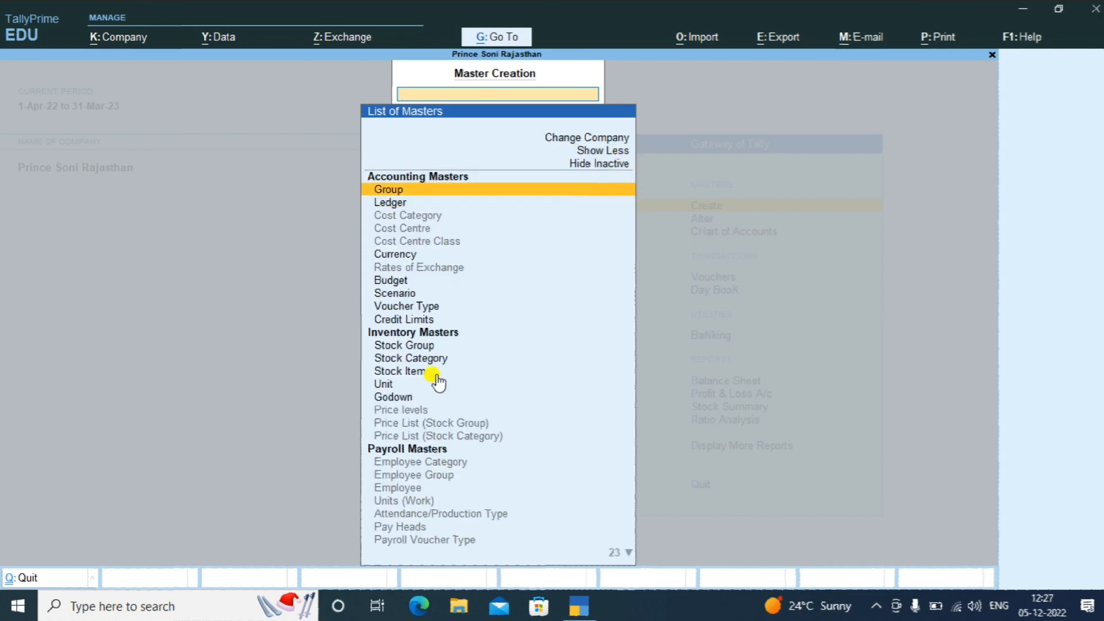
# Select Stock Item from the expanded masters list to start a new stock item
pyautogui.press('Up')
pyautogui.press('Up')
pyautogui.press('Down')
pyautogui.press('Down')
pyautogui.press('Down')
pyautogui.press('Down')
pyautogui.press('Down')
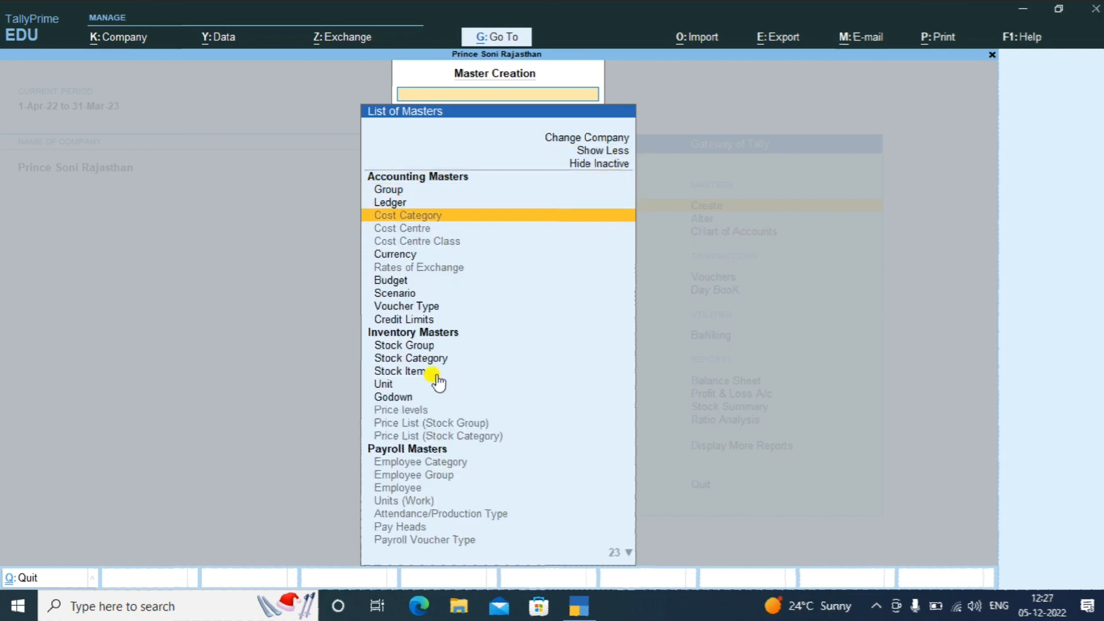
pyautogui.press('Down')
pyautogui.press('Down')
pyautogui.press('Down')
pyautogui.press('Down')
pyautogui.press('Down')
pyautogui.press('Down')
pyautogui.press('Down')
pyautogui.press('Down')
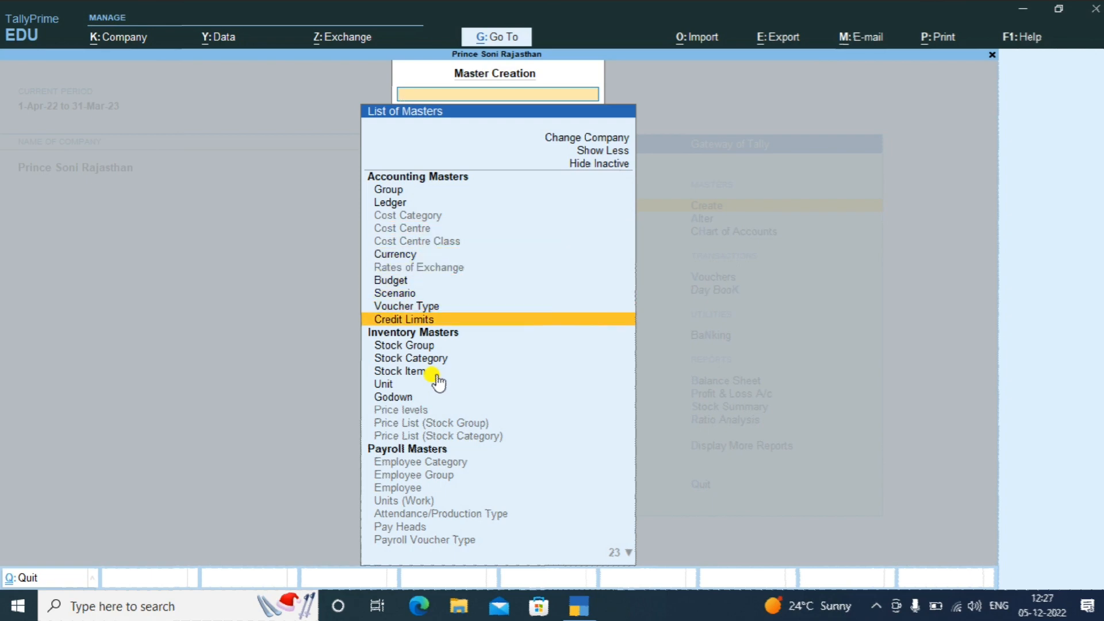
pyautogui.press('Down')
pyautogui.press('Down')
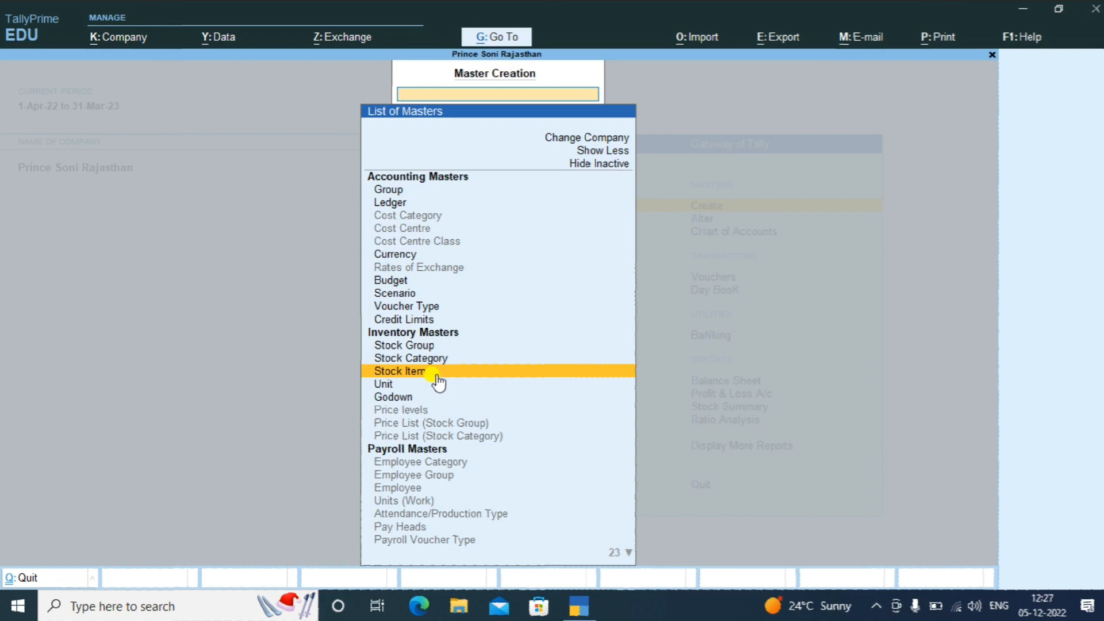
pyautogui.click(437, 374)
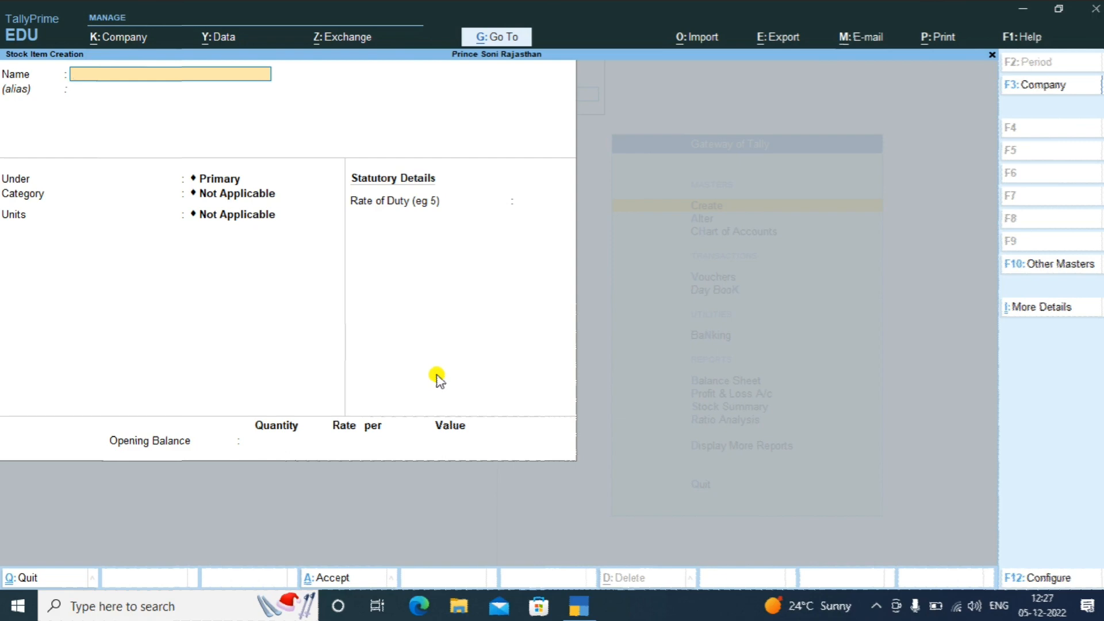
# Name the item 'Hp Computer' and place it under a newly created Computers stock group
pyautogui.write('Hp Computer')
pyautogui.press('Return')
pyautogui.press('Return')
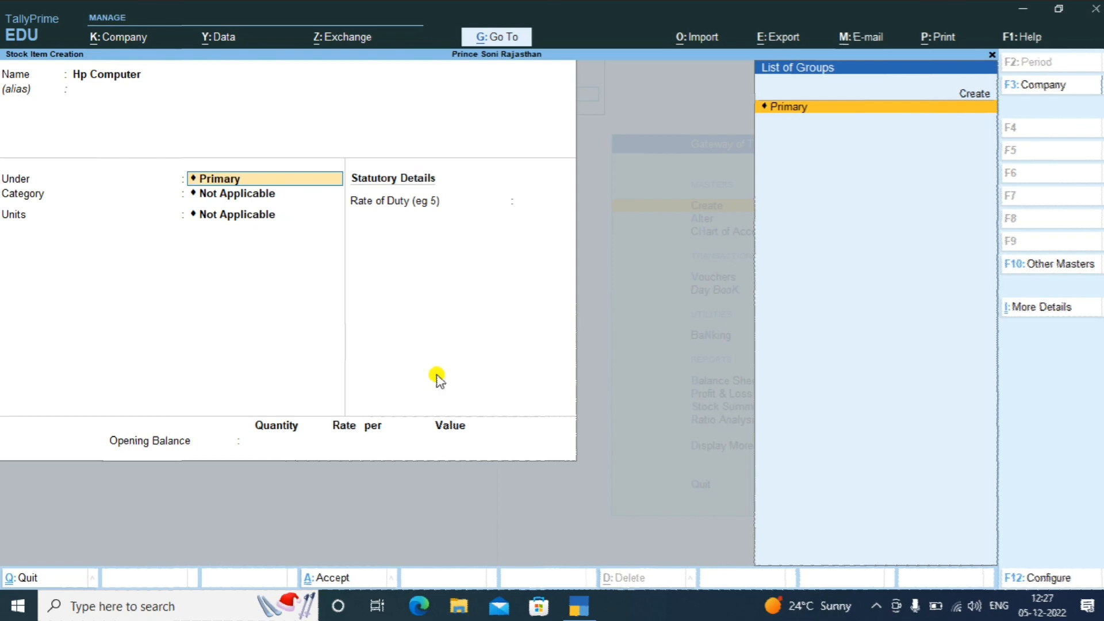
pyautogui.press('Up')
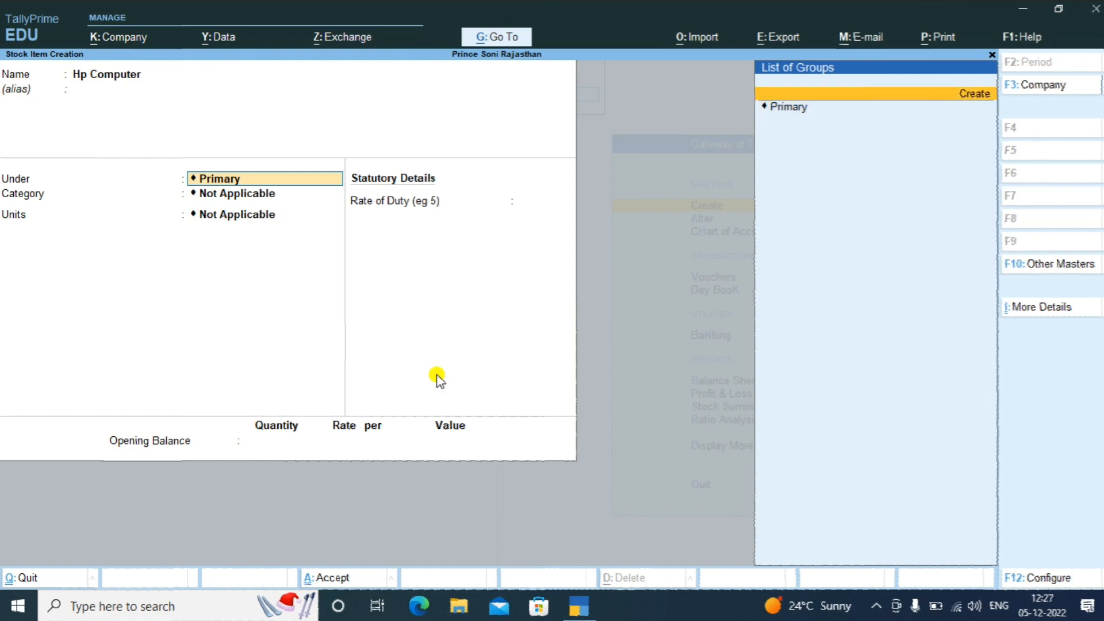
pyautogui.press('Return')
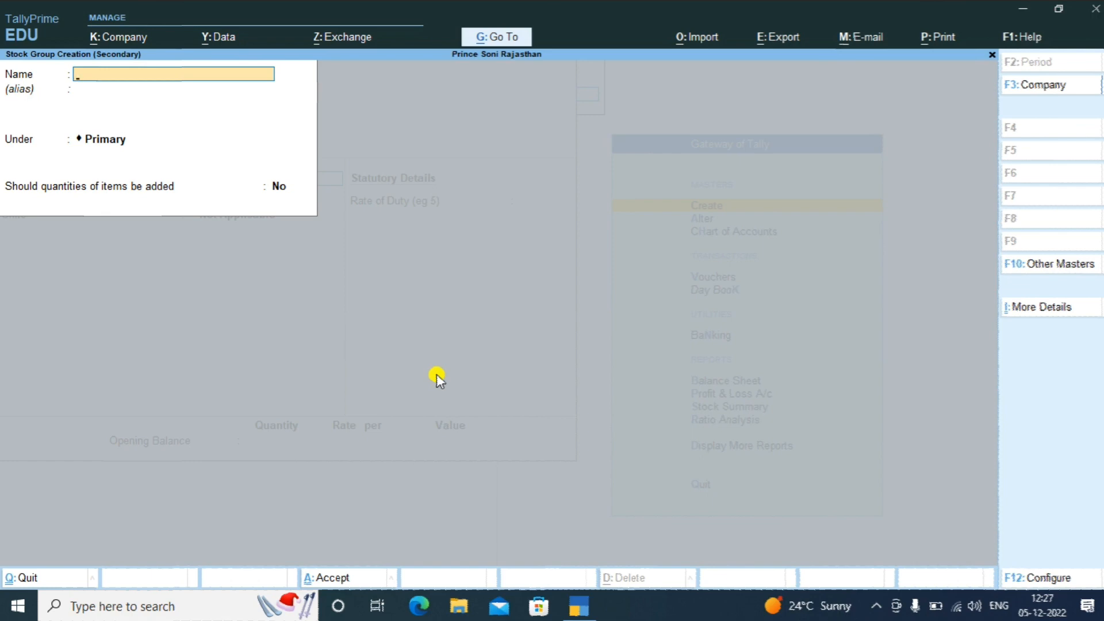
pyautogui.write('Computers')
pyautogui.press('Return')
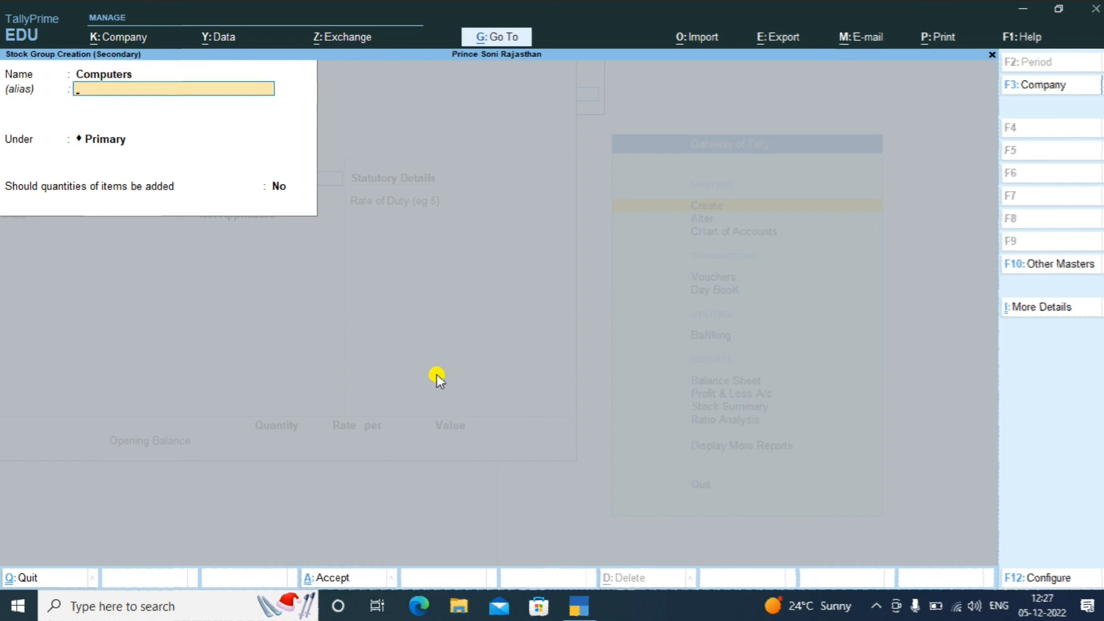
pyautogui.press('Return')
pyautogui.press('Return')
pyautogui.press('Return')
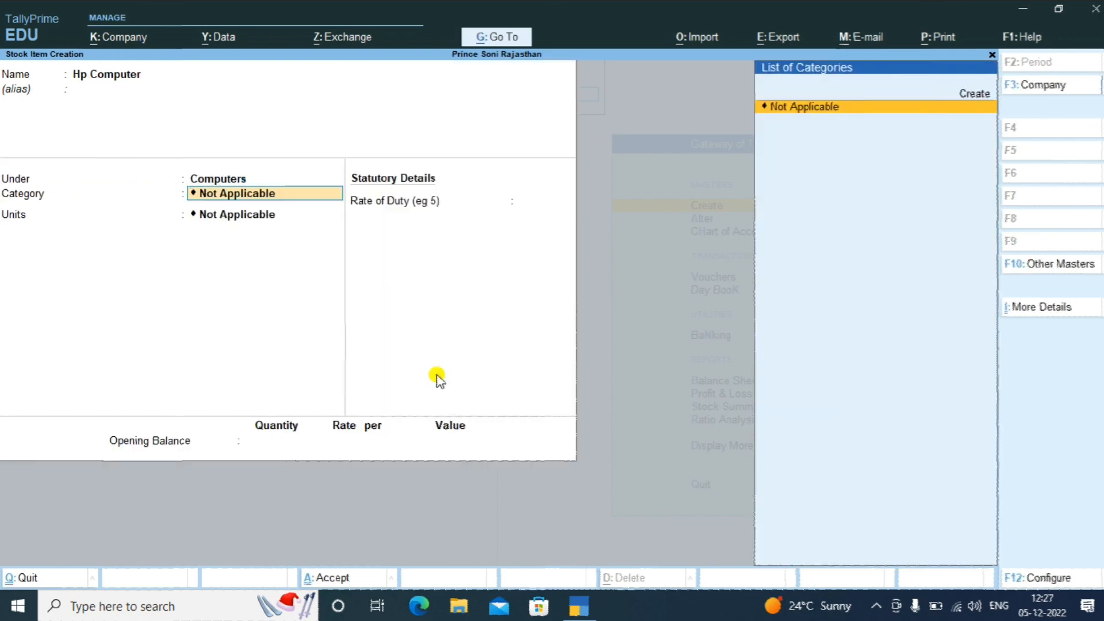
# Create a new stock category 'Hp' under Primary and assign it to the item
pyautogui.press('Up')
pyautogui.press('Return')
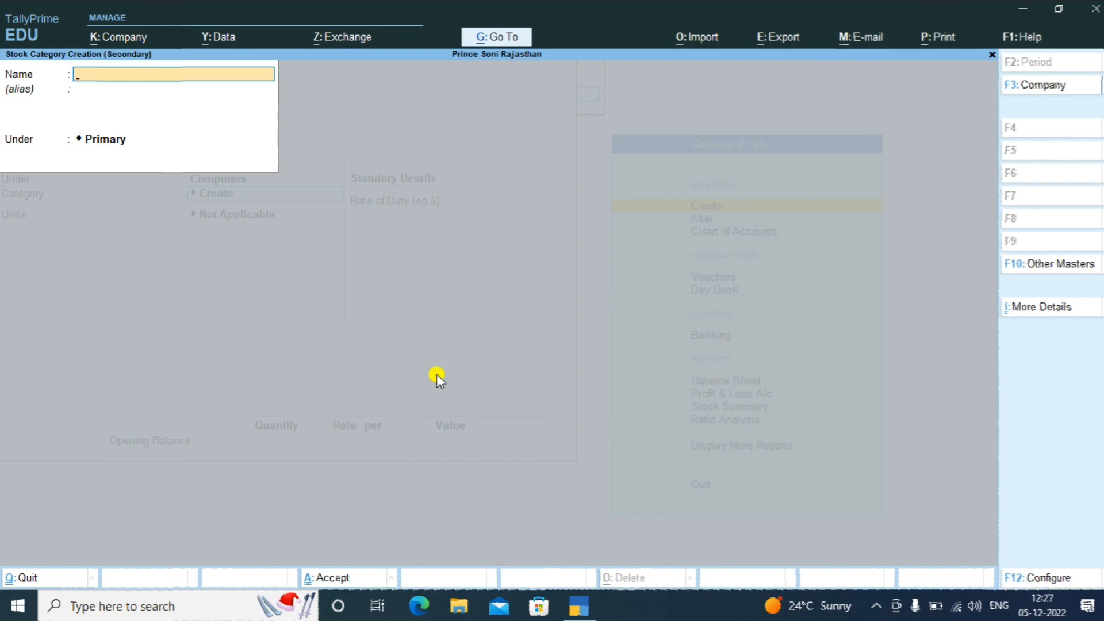
pyautogui.write('Hp')
pyautogui.press('Return')
pyautogui.press('Return')
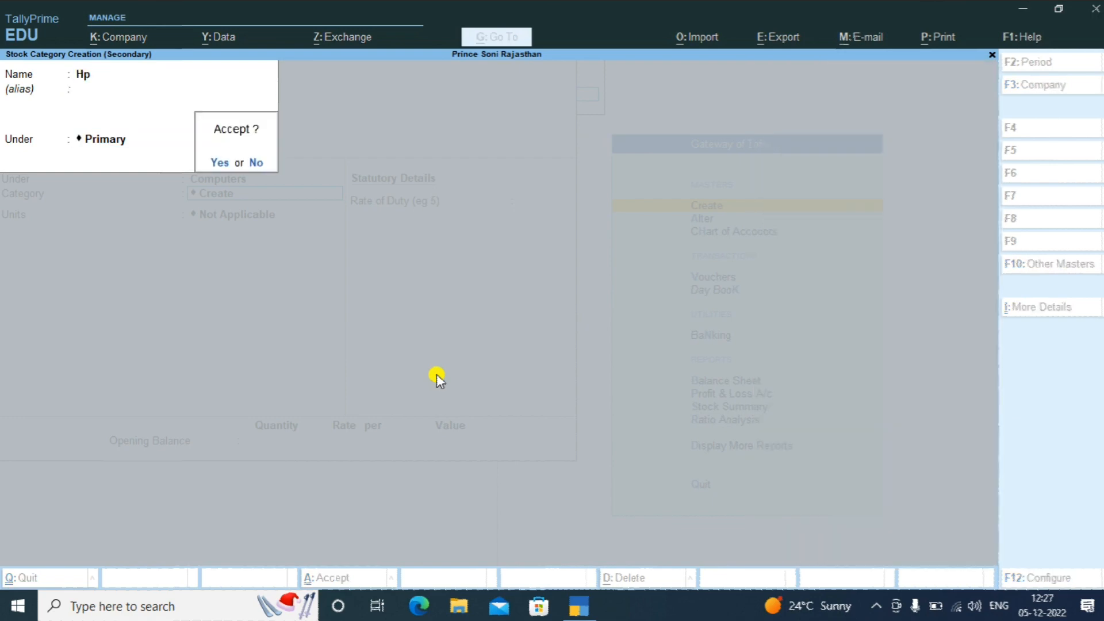
pyautogui.press('Return')
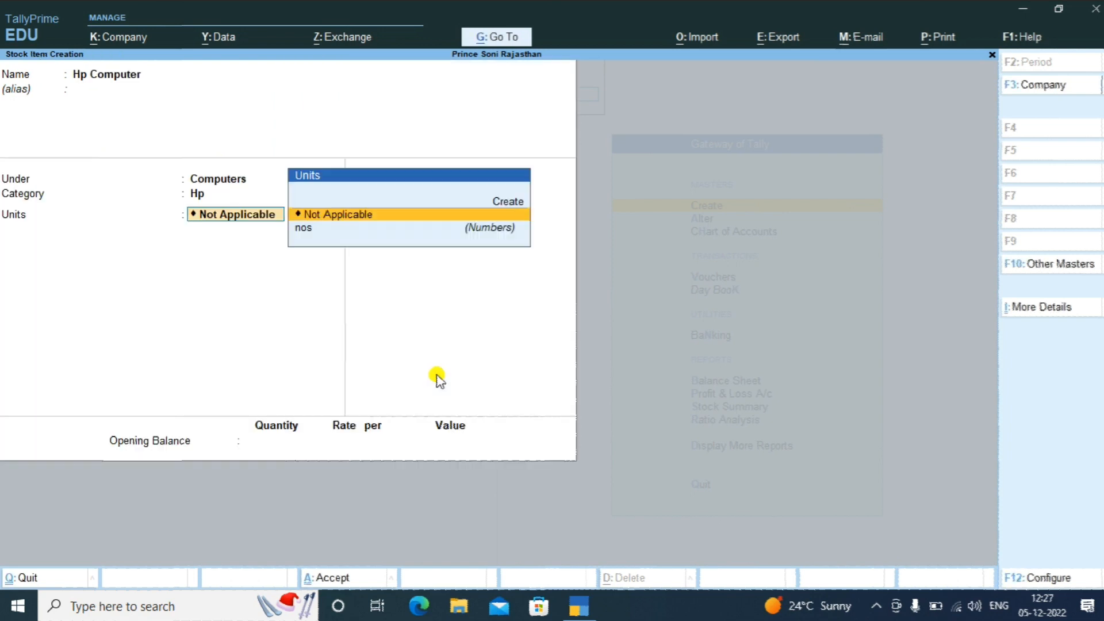
pyautogui.press('Down')
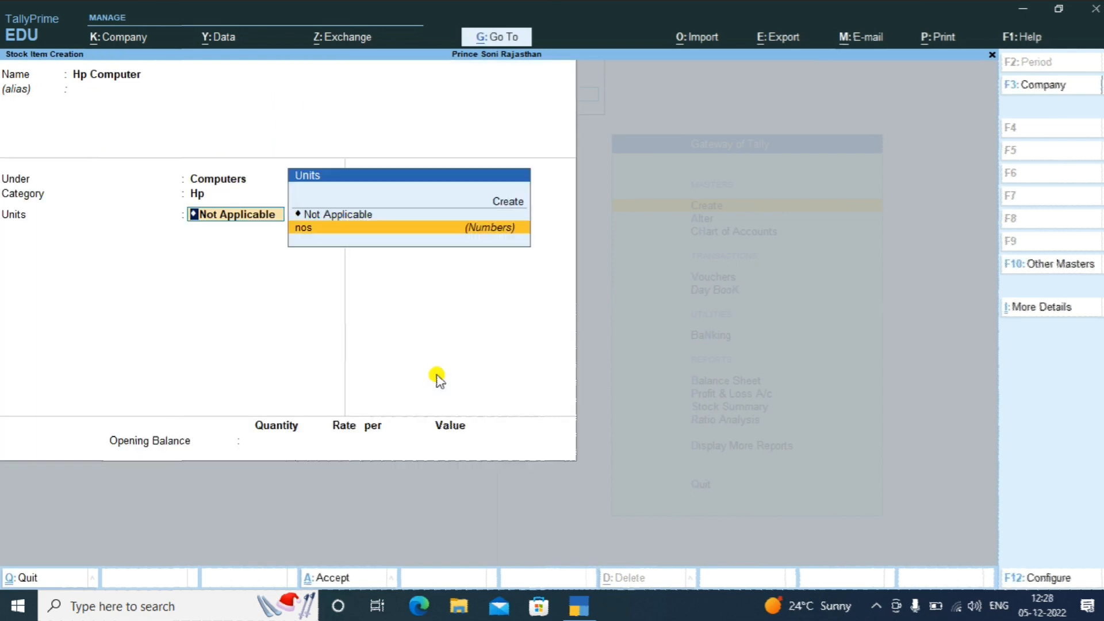
# Set units to nos, enable the components list via F12 configuration, and set components (BOM) to Yes
pyautogui.press('Return')
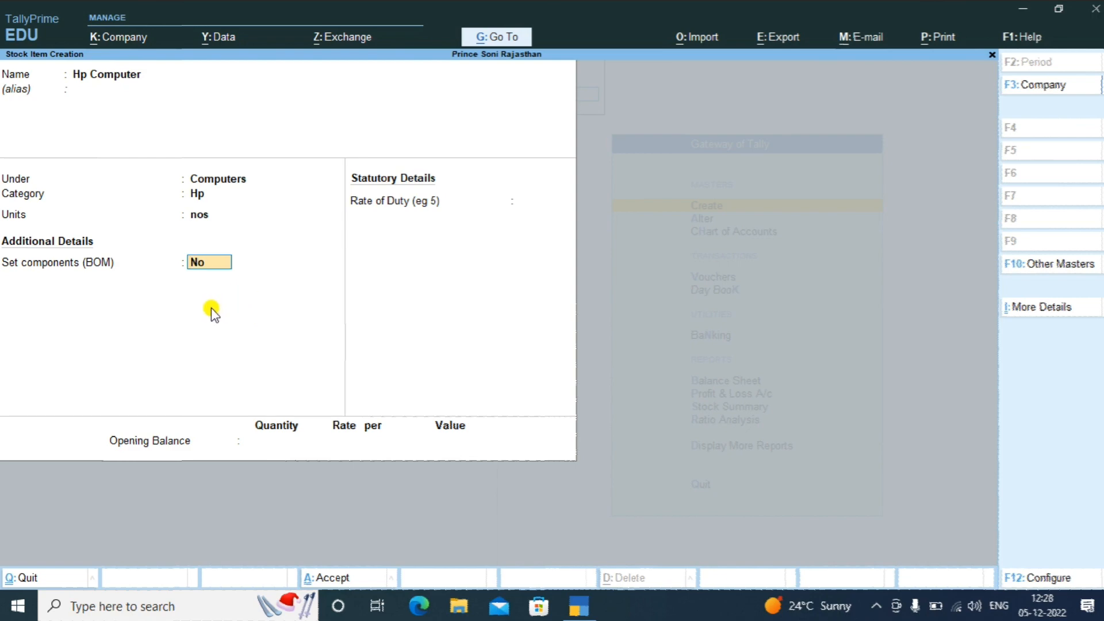
pyautogui.press('F12')
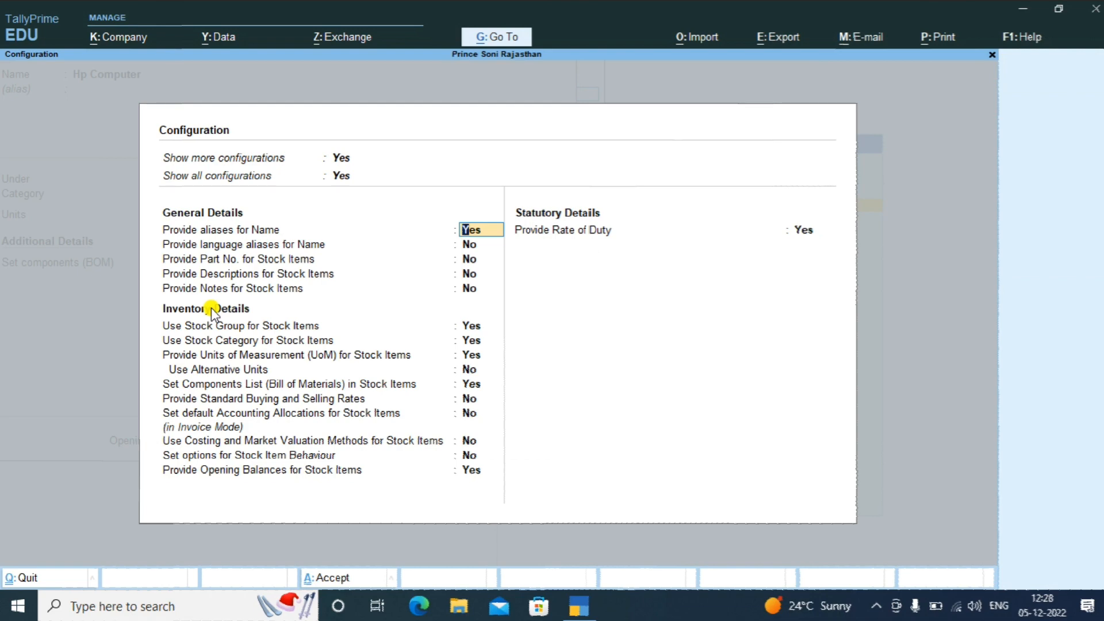
pyautogui.press('Down')
pyautogui.press('Down')
pyautogui.press('Down')
pyautogui.press('Down')
pyautogui.press('Down')
pyautogui.press('Down')
pyautogui.press('Down')
pyautogui.press('Down')
pyautogui.press('Down')
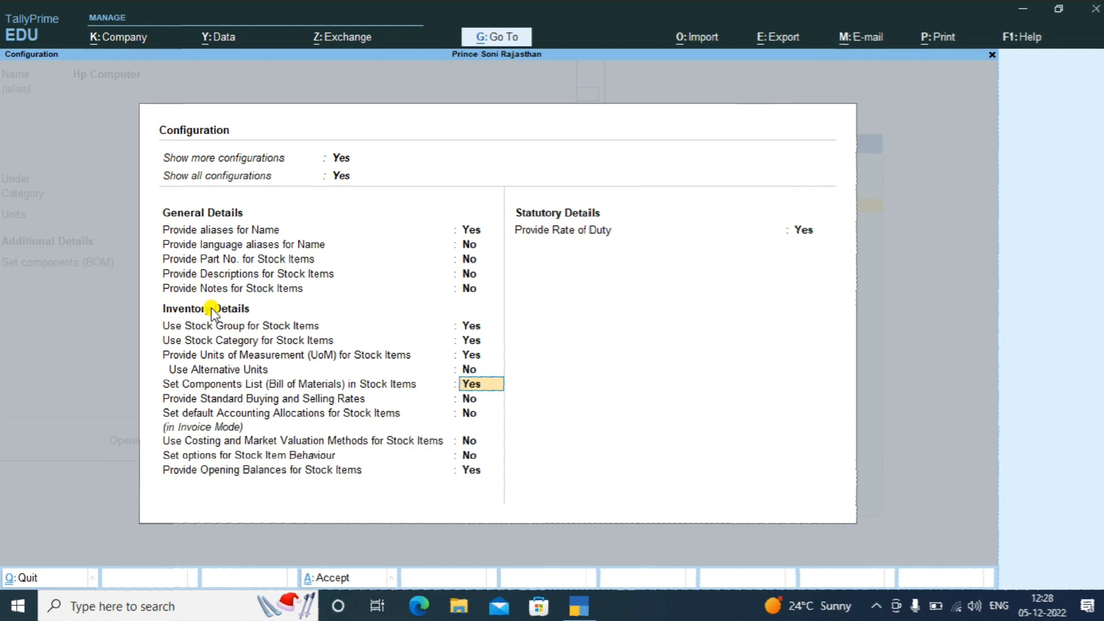
pyautogui.press('ctrl')
pyautogui.hotkey('ctrl', 'a')
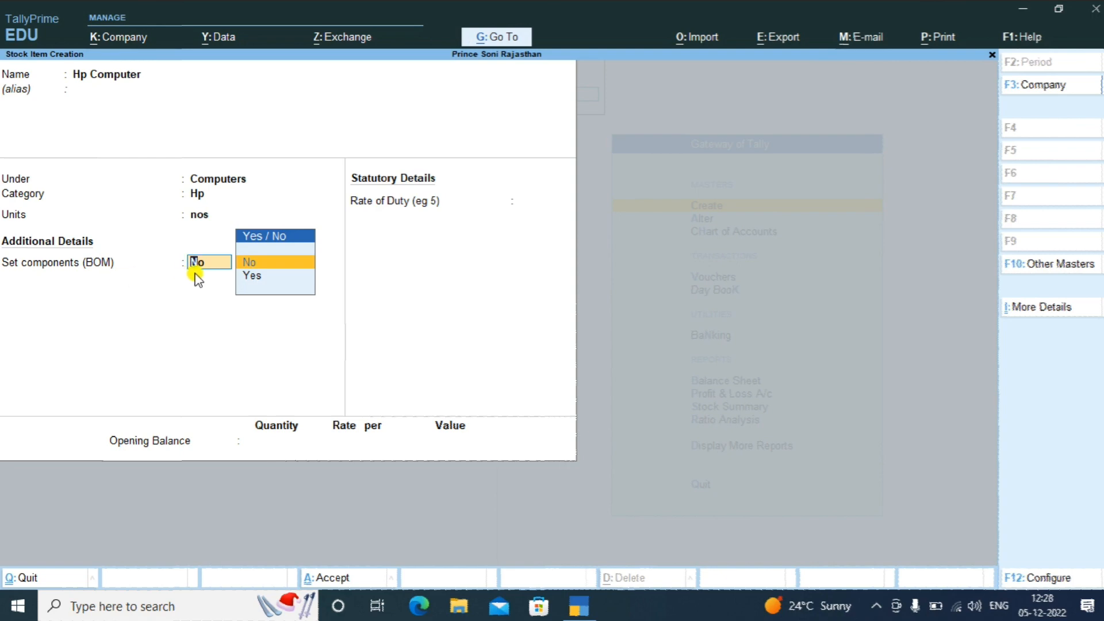
pyautogui.press('Down')
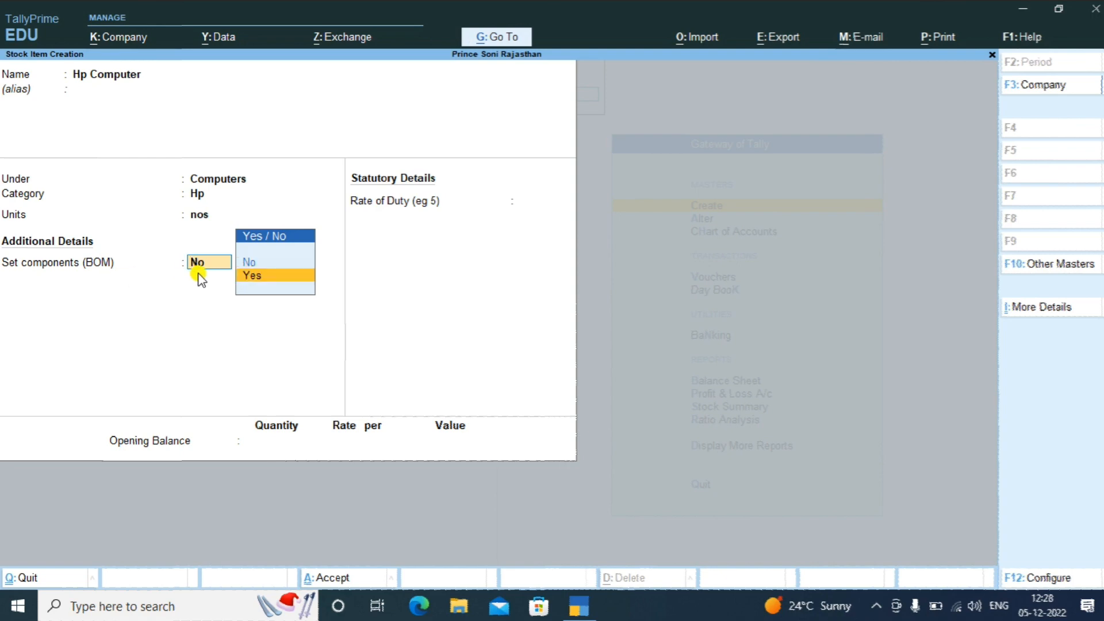
pyautogui.press('Return')
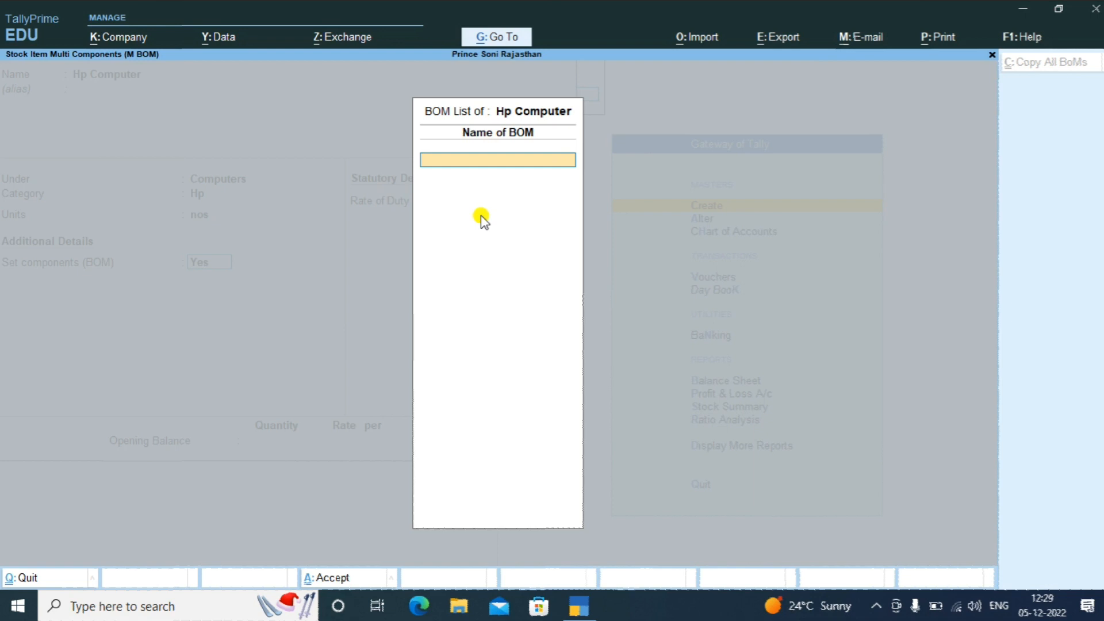
# Name the BOM 'Hp Computer' with a unit of manufacture of 1 nos
pyautogui.write('Hp Computer')
pyautogui.press('Return')
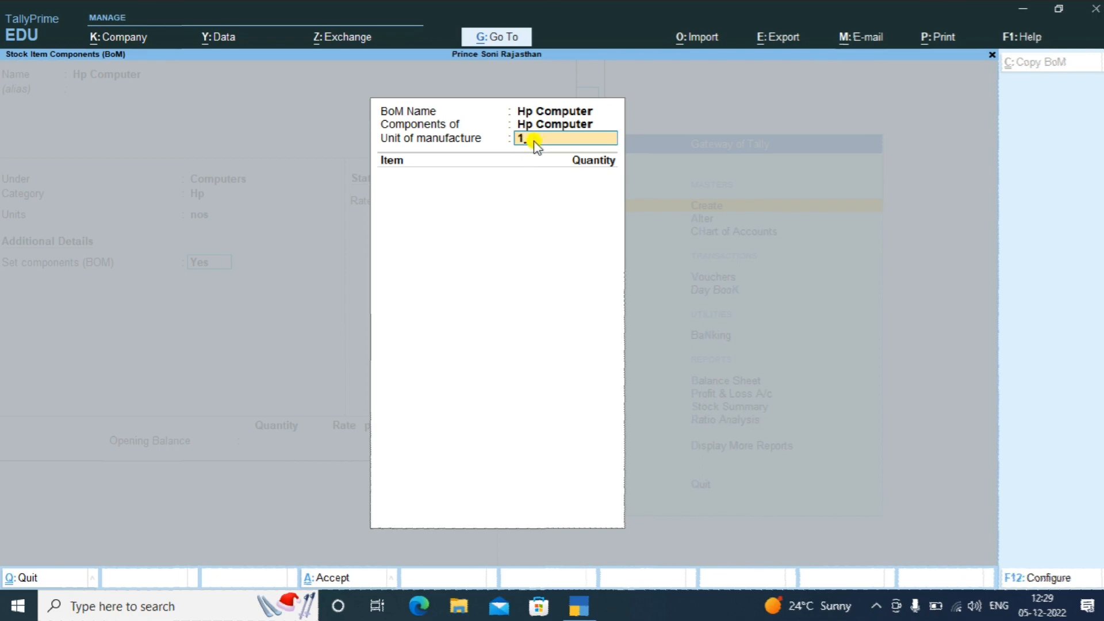
pyautogui.press('Return')
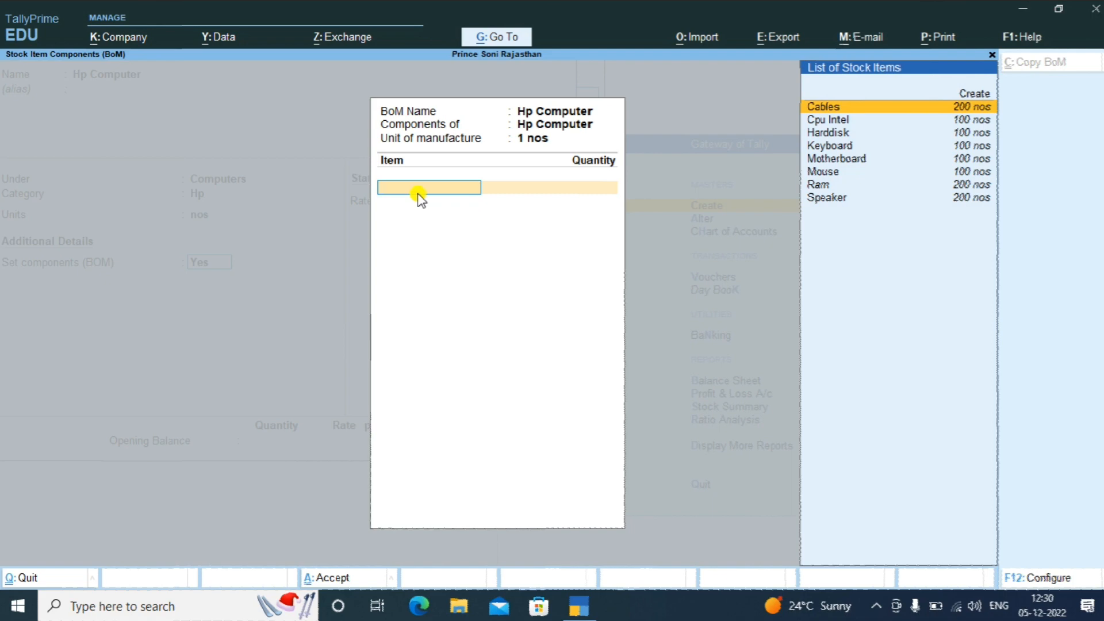
# Add Cables 2 nos, Cpu Intel 1 nos and Harddisk 1 nos to the BoM, then select Keyboard
pyautogui.press('Return')
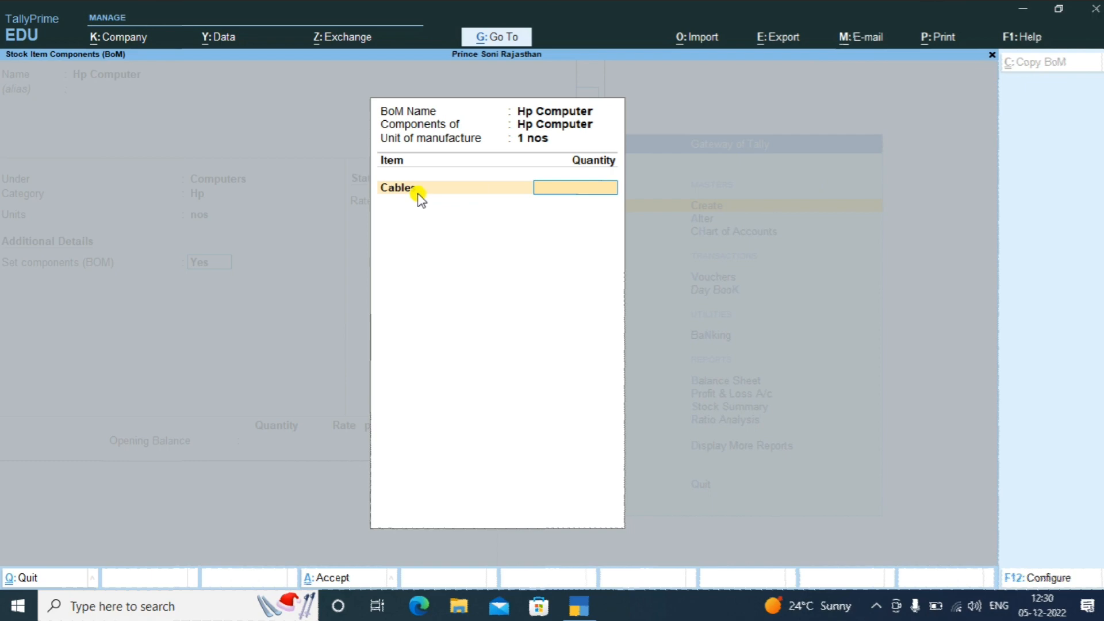
pyautogui.write('2')
pyautogui.press('Return')
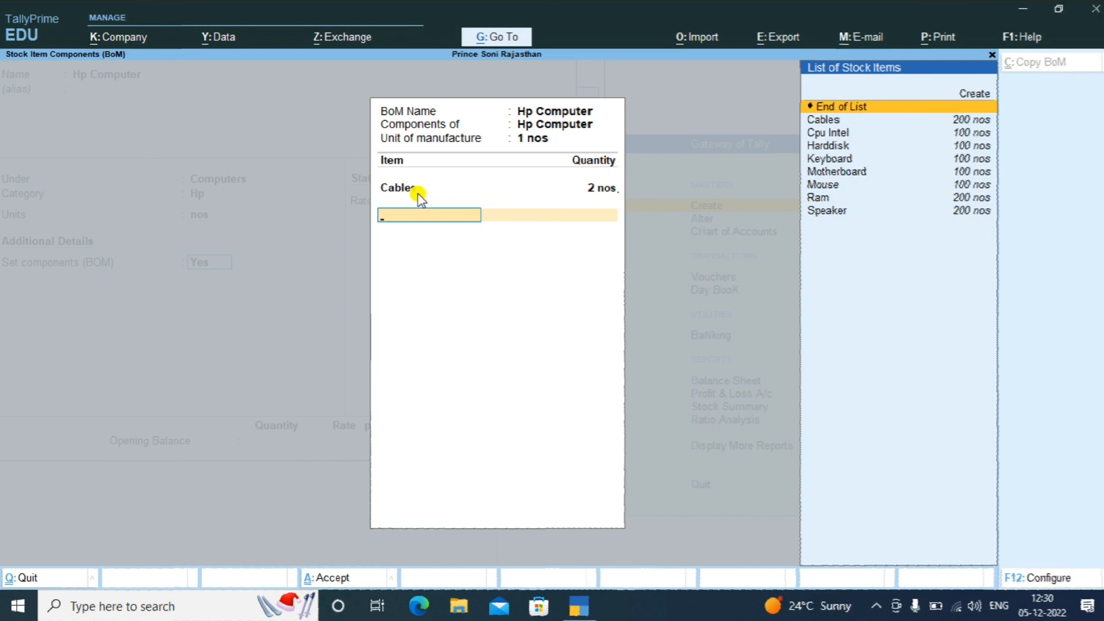
pyautogui.press('Down')
pyautogui.press('Down')
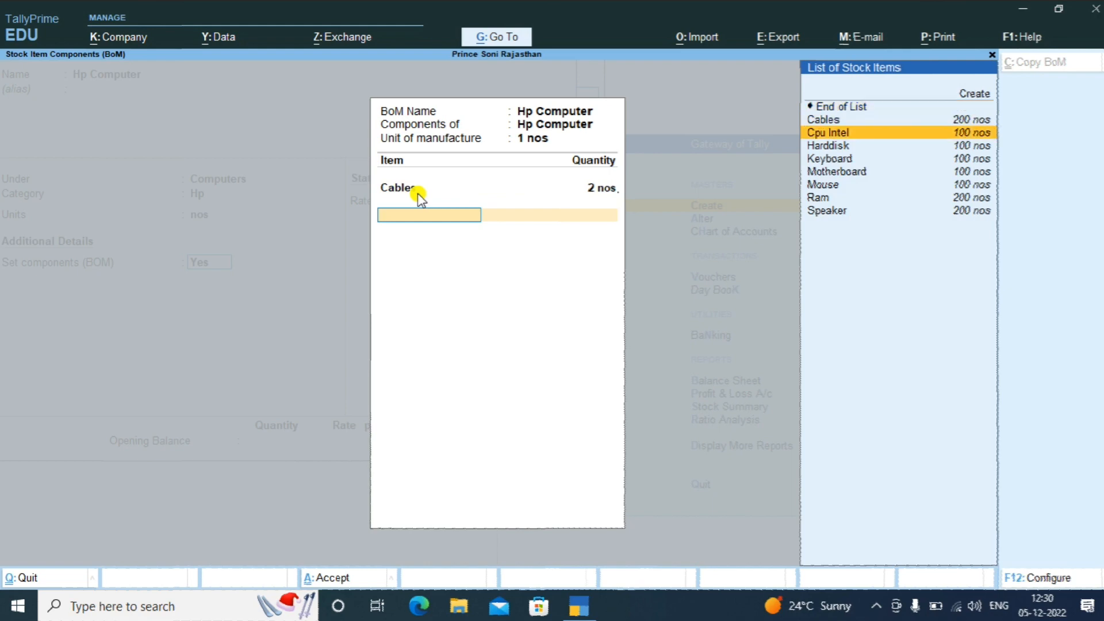
pyautogui.press('Return')
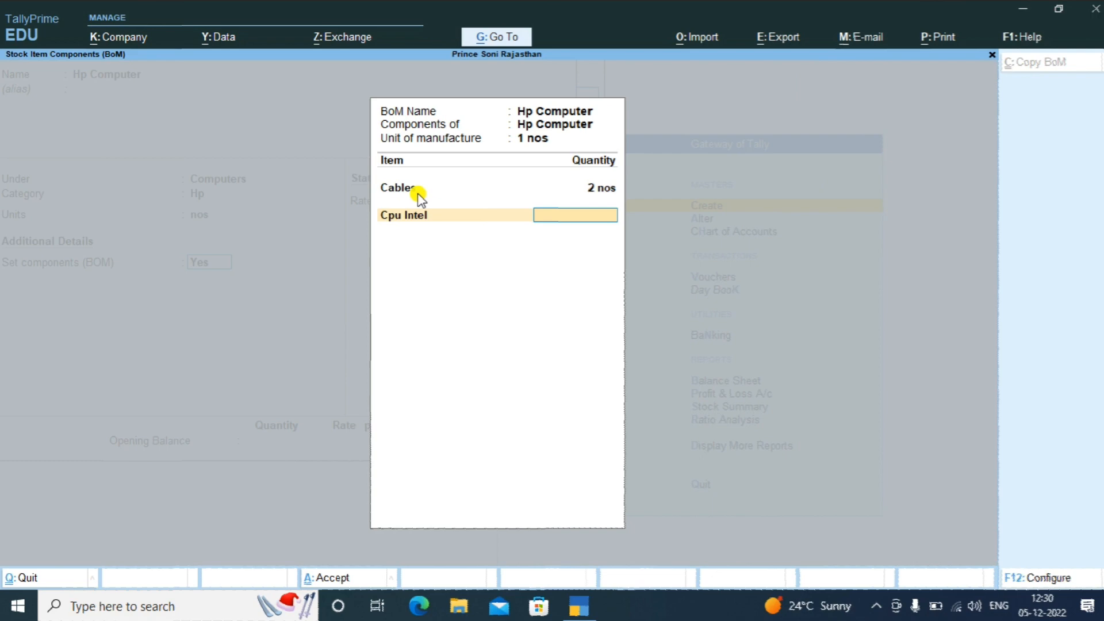
pyautogui.write('1')
pyautogui.press('Return')
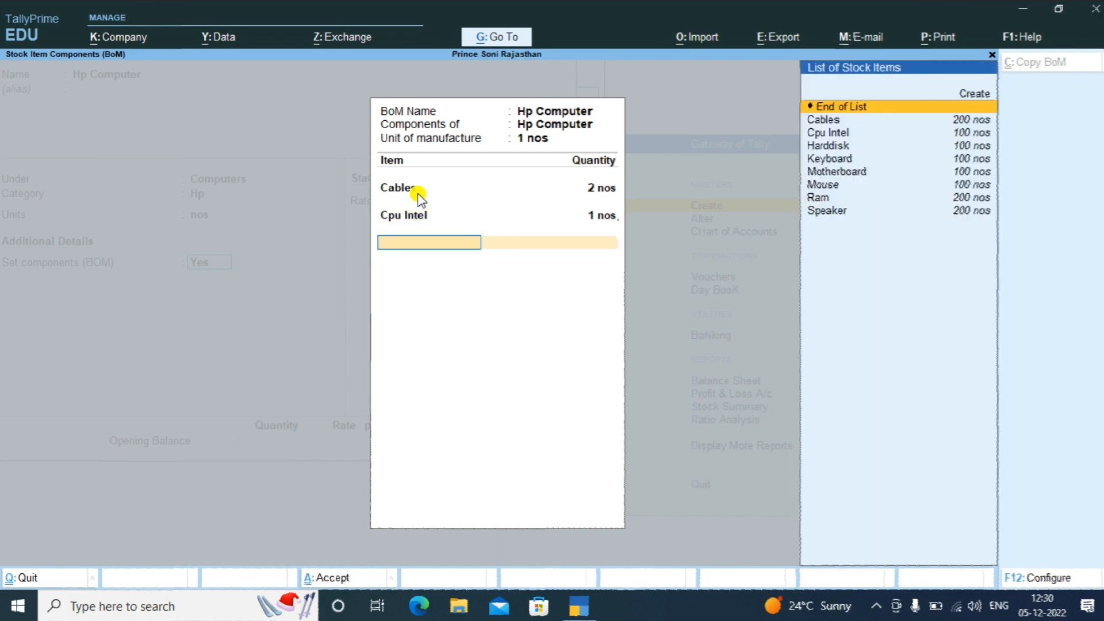
pyautogui.press('Down')
pyautogui.press('Down')
pyautogui.press('Down')
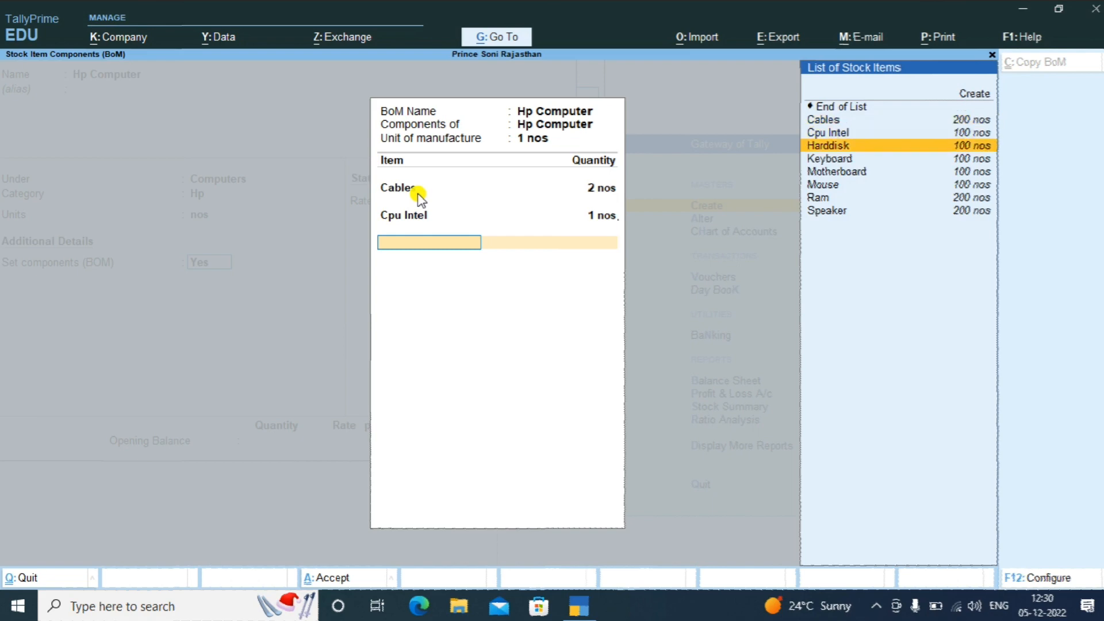
pyautogui.press('Return')
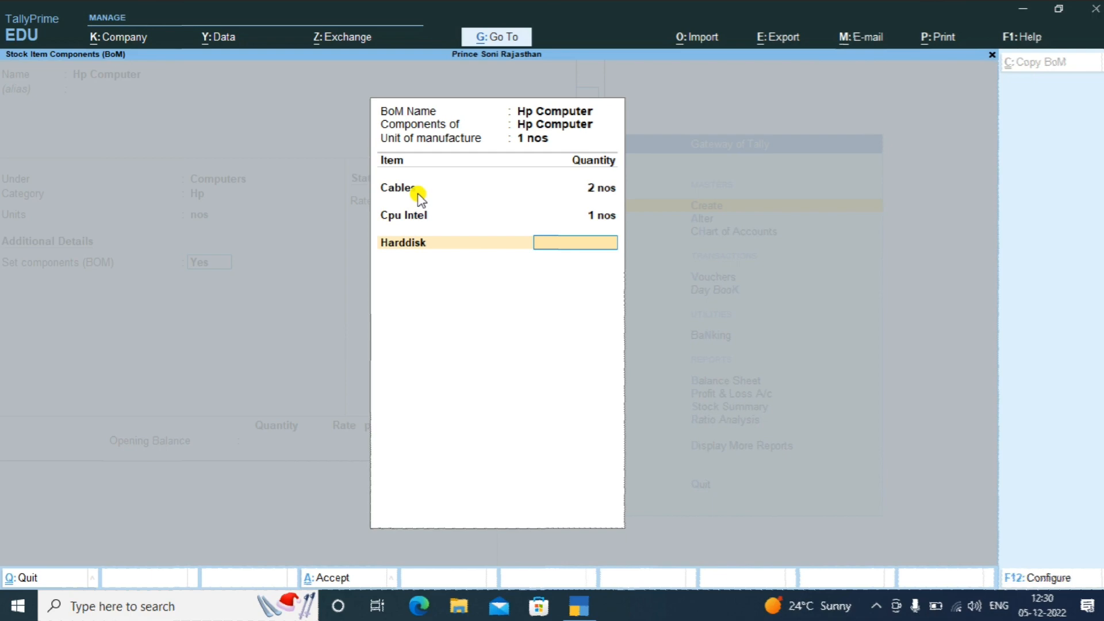
pyautogui.write('1')
pyautogui.press('Return')
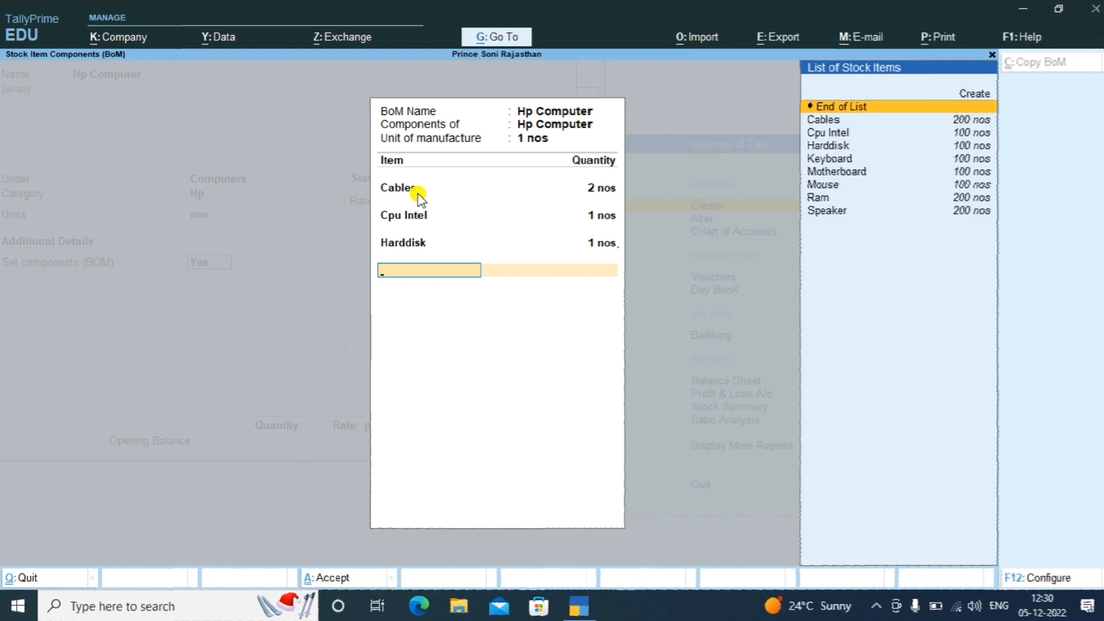
pyautogui.press('Down')
pyautogui.press('Down')
pyautogui.press('Down')
pyautogui.press('Down')
pyautogui.press('Return')
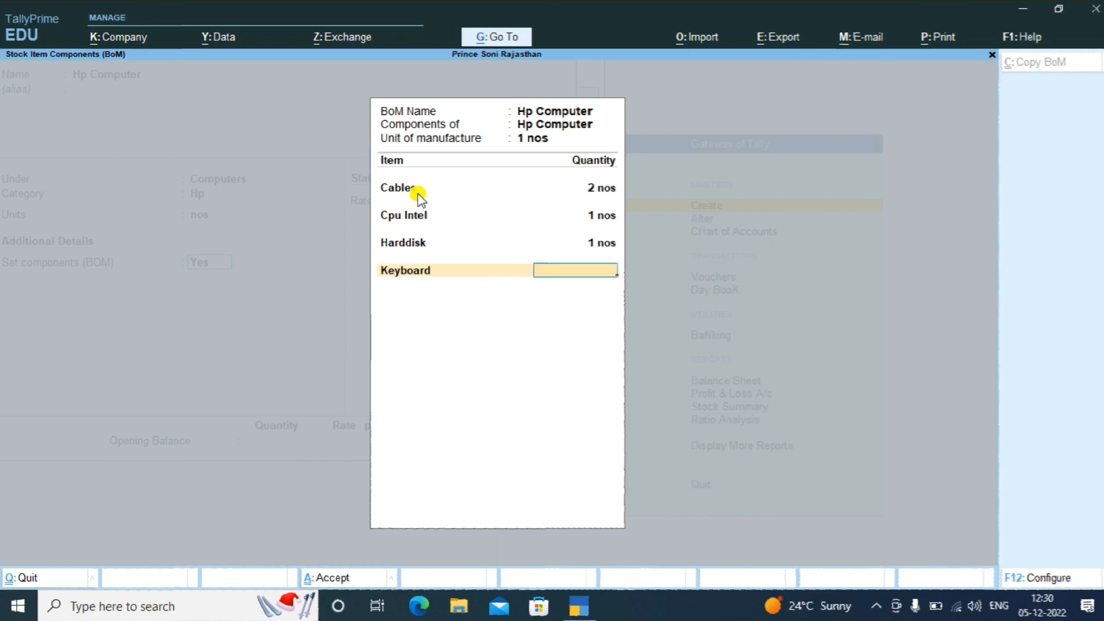
# Enter Keyboard, Motherboard and Mouse at 1 nos each in the BoM
pyautogui.write('1')
pyautogui.press('Return')
pyautogui.press('Down')
pyautogui.press('Down')
pyautogui.press('Down')
pyautogui.press('Down')
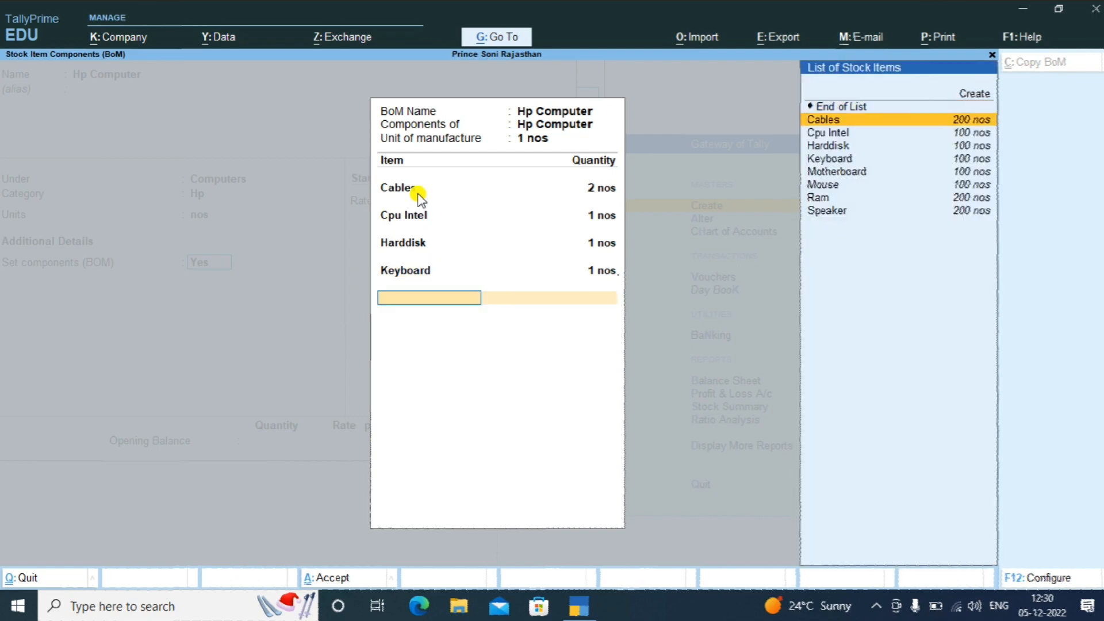
pyautogui.press('Down')
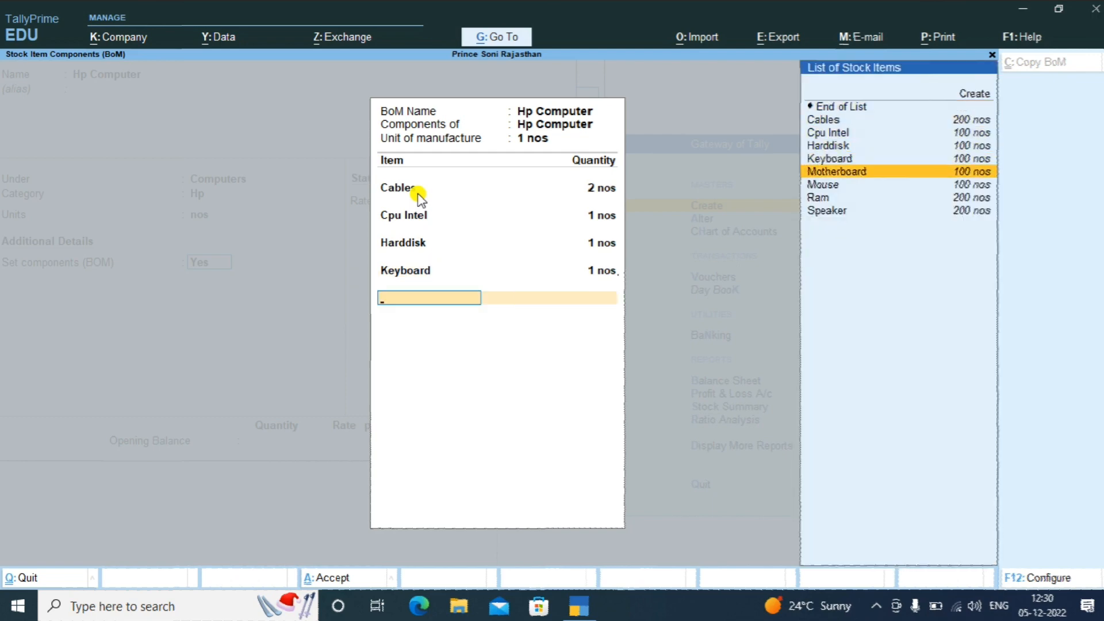
pyautogui.press('Return')
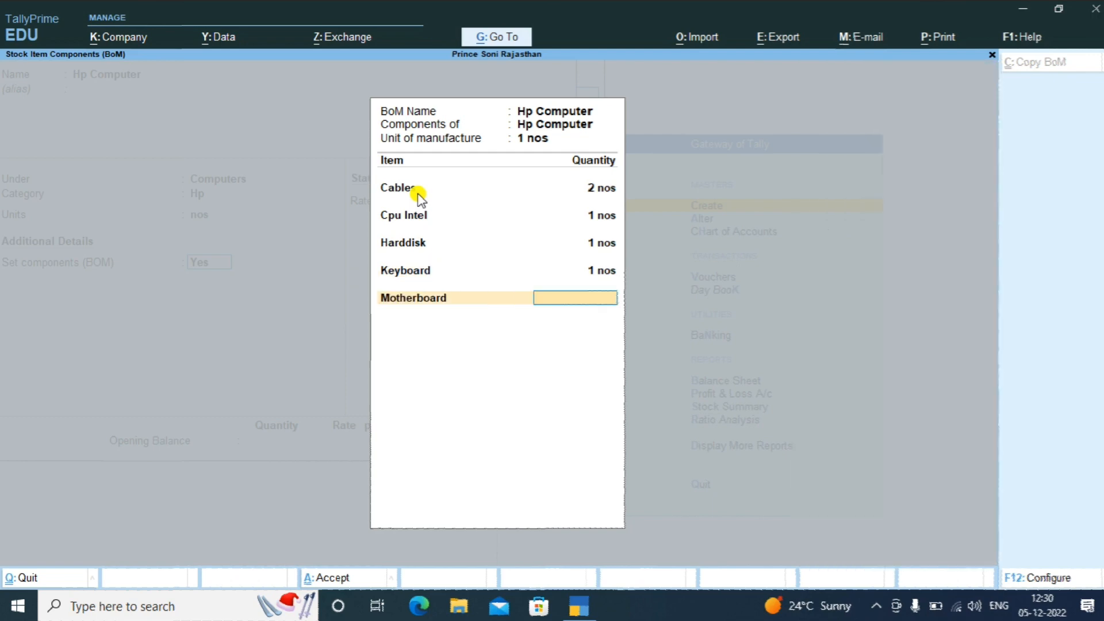
pyautogui.write('1')
pyautogui.press('Return')
pyautogui.press('Down')
pyautogui.press('Down')
pyautogui.press('Down')
pyautogui.press('Down')
pyautogui.press('Down')
pyautogui.press('Down')
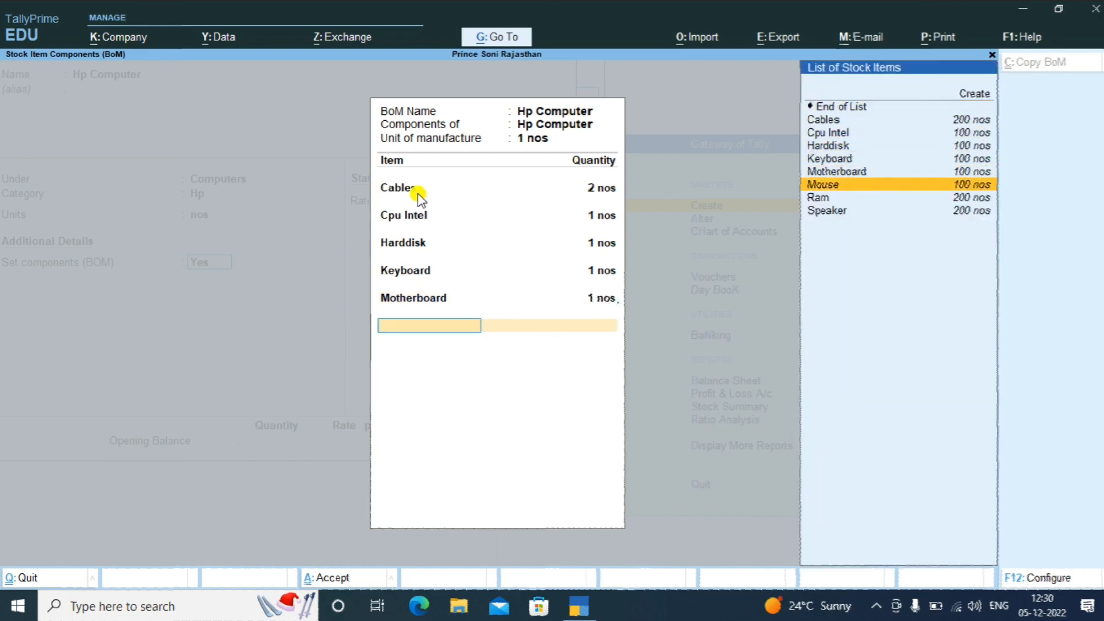
pyautogui.press('Return')
pyautogui.write('1')
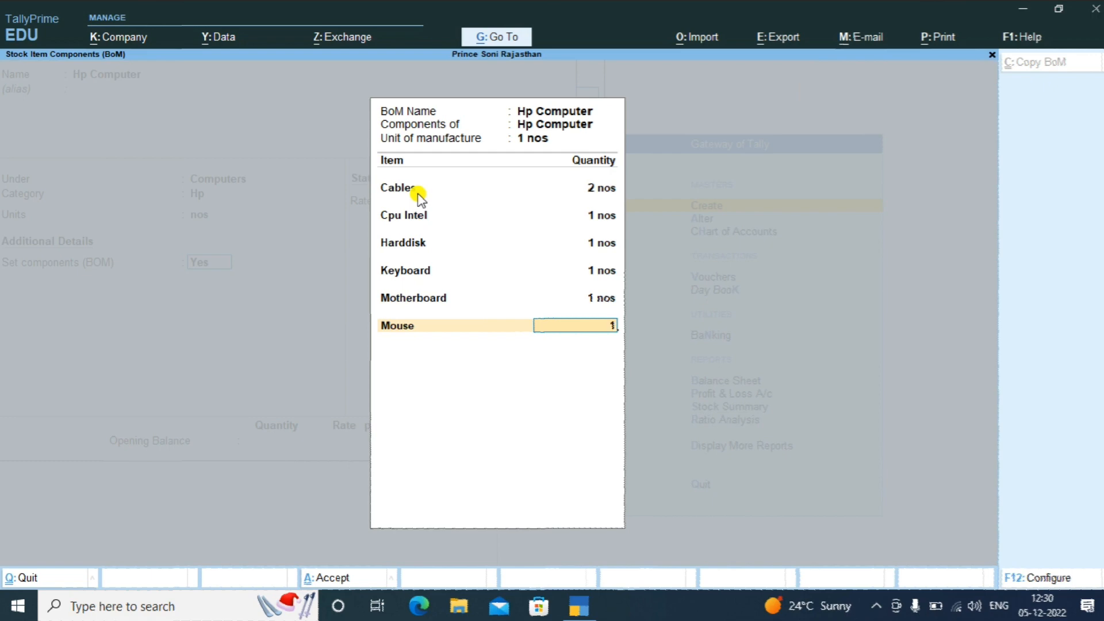
pyautogui.press('Return')
# Add Ram and Speaker at 2 nos each and close the component list
pyautogui.press('Down')
pyautogui.press('Down')
pyautogui.press('Down')
pyautogui.press('Down')
pyautogui.press('Down')
pyautogui.press('Down')
pyautogui.press('Down')
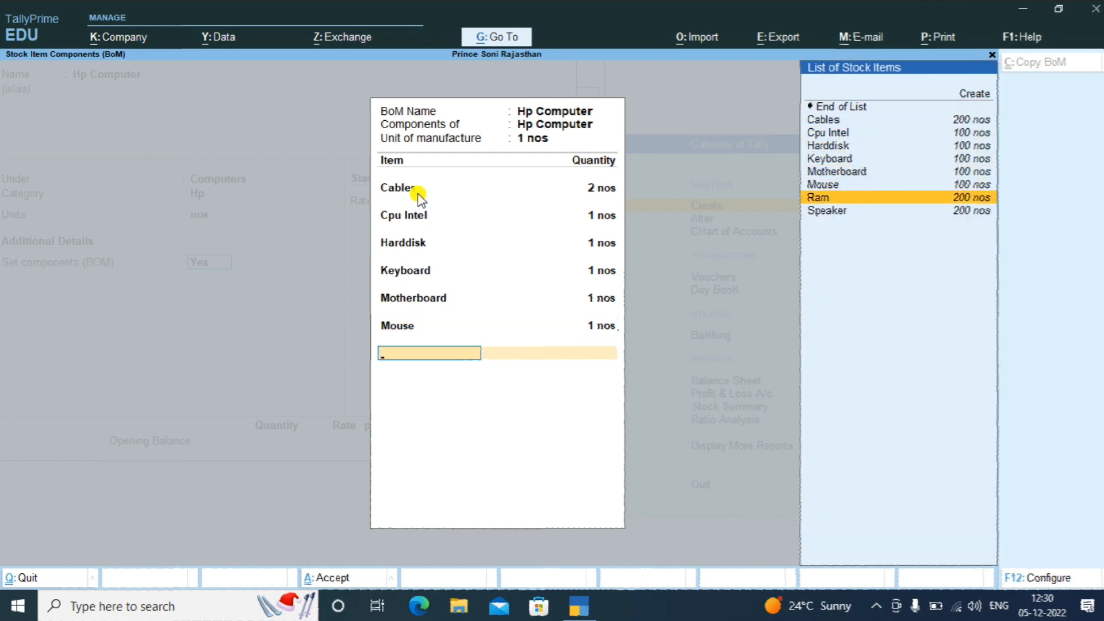
pyautogui.press('Return')
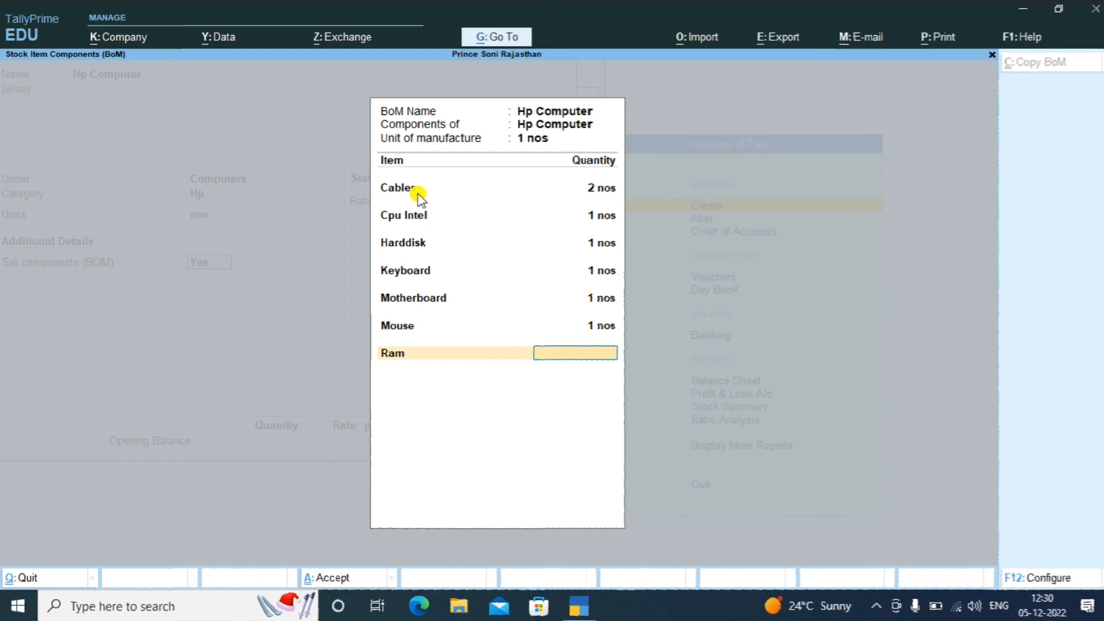
pyautogui.write('2')
pyautogui.press('Return')
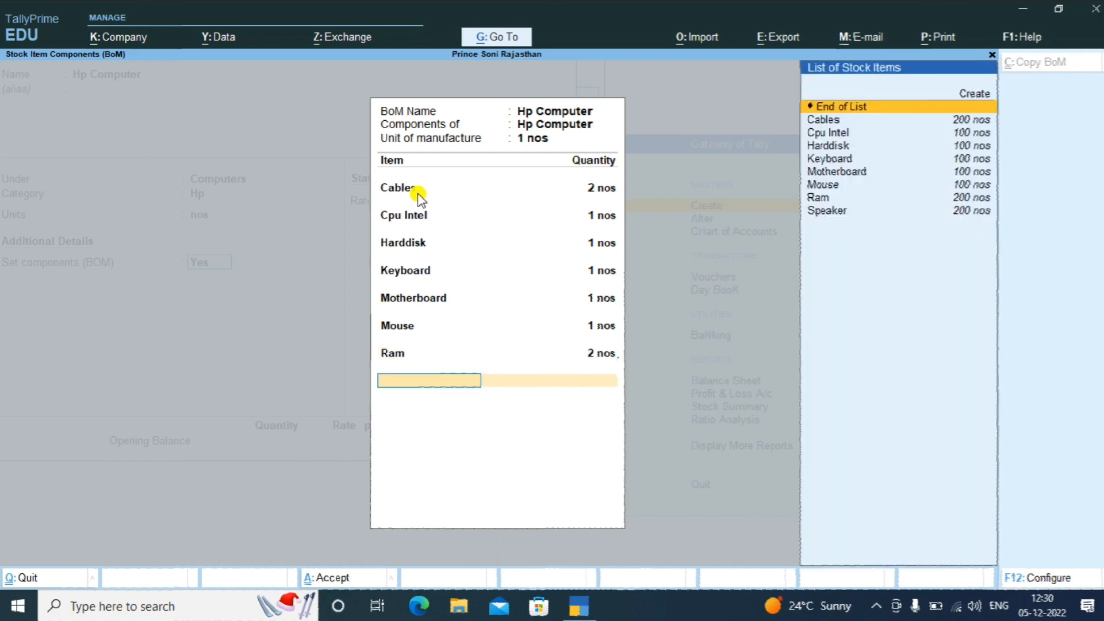
pyautogui.press('Down')
pyautogui.press('Down')
pyautogui.press('Down')
pyautogui.press('Down')
pyautogui.press('Down')
pyautogui.press('Down')
pyautogui.press('Down')
pyautogui.press('Down')
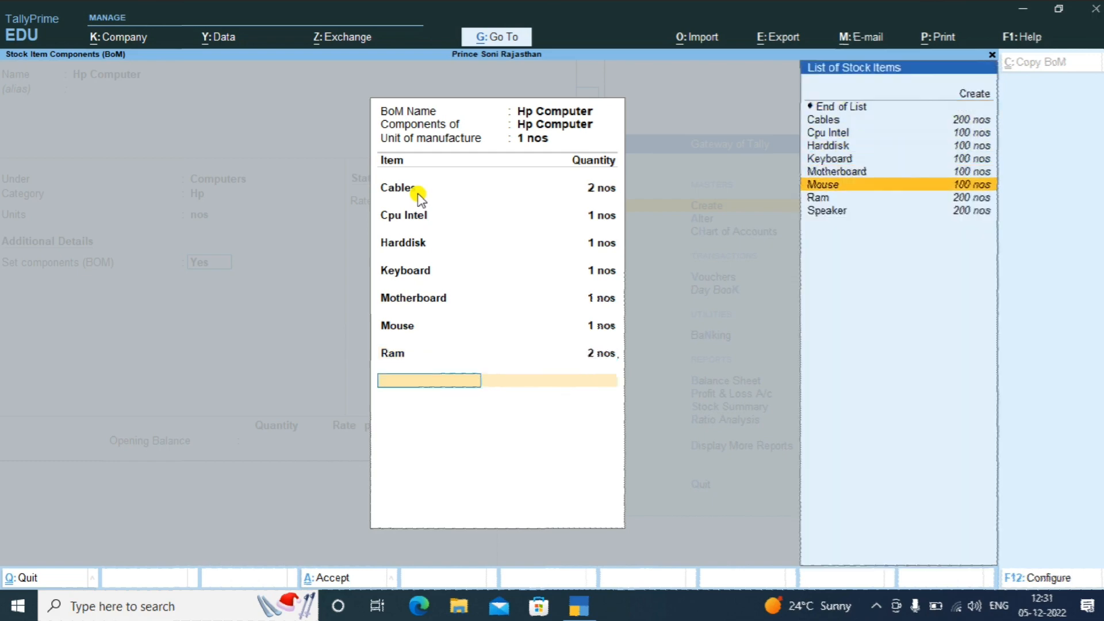
pyautogui.press('Return')
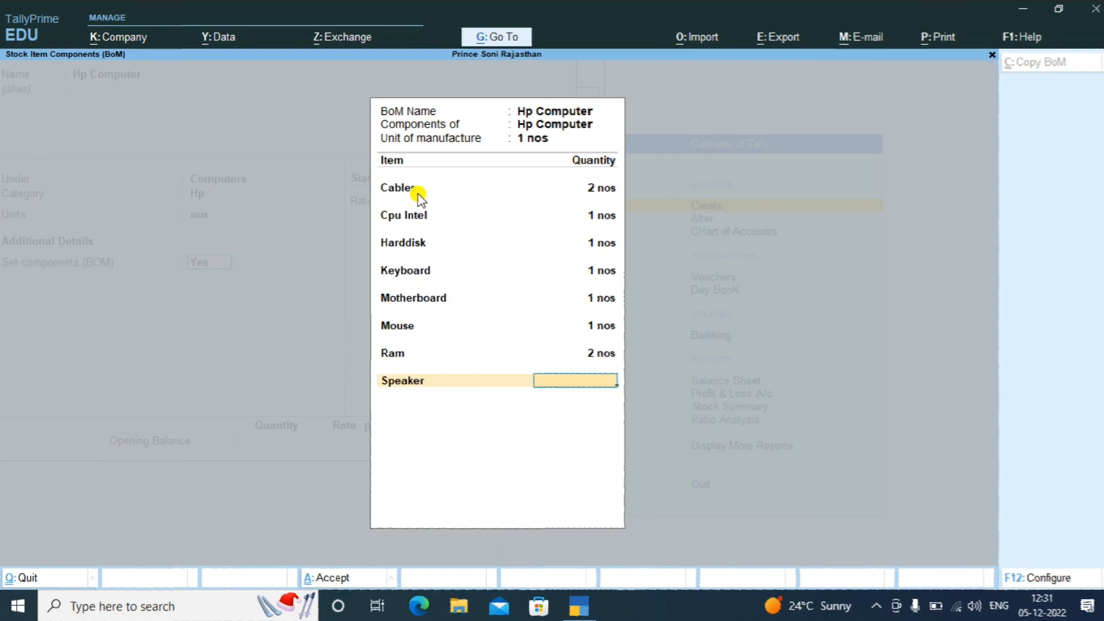
pyautogui.write('2')
pyautogui.press('Return')
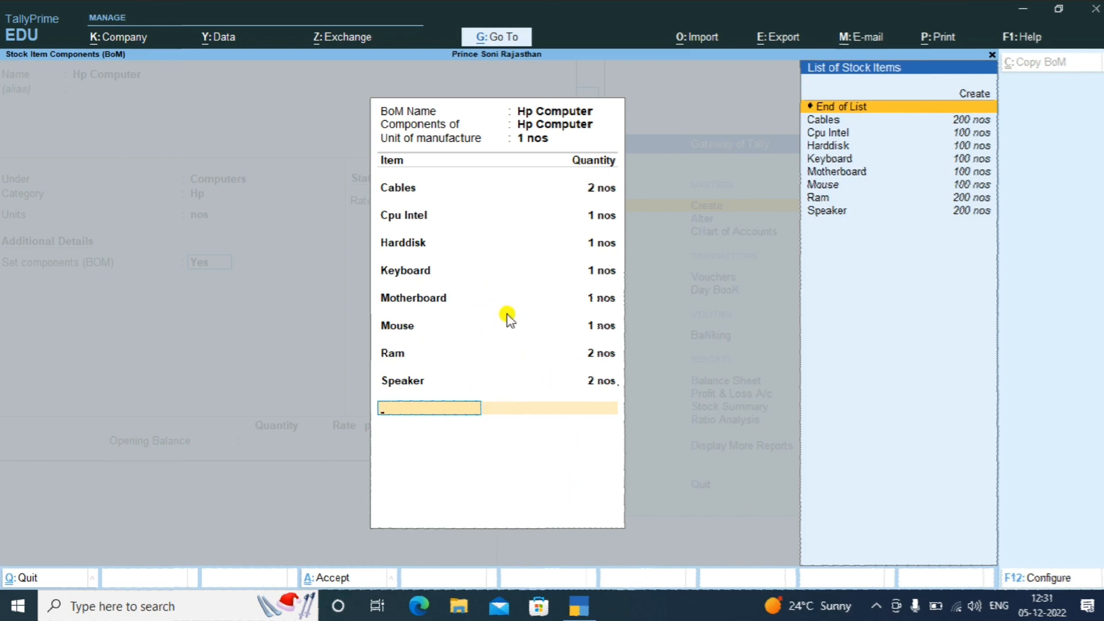
pyautogui.press('Return')
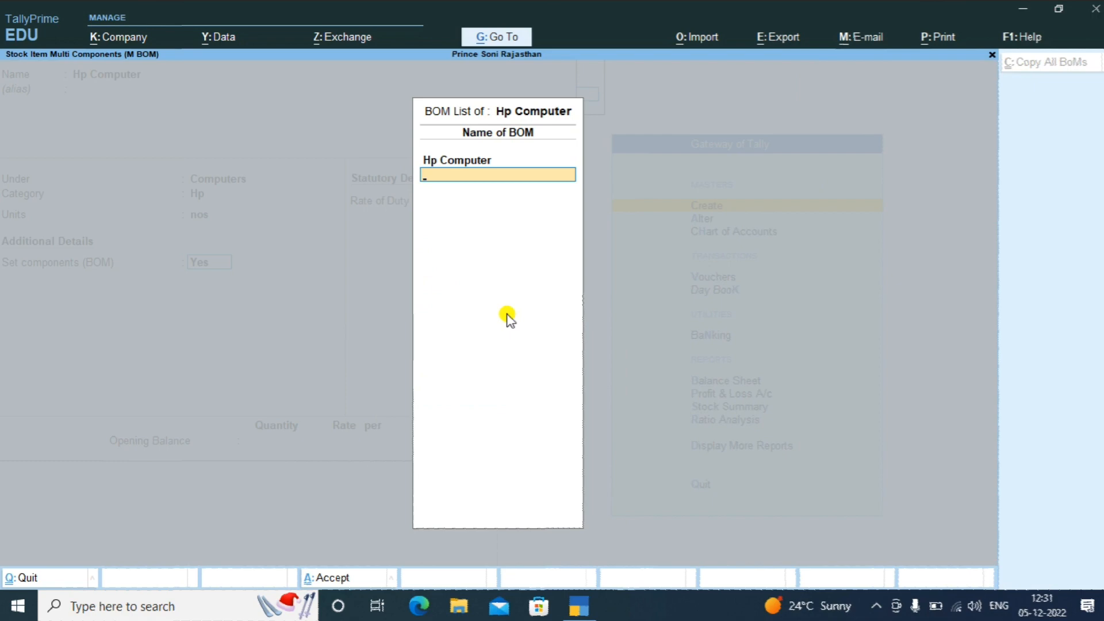
# Save the Hp Computer stock item with Rate of Duty 0 and no opening balance
pyautogui.press('Return')
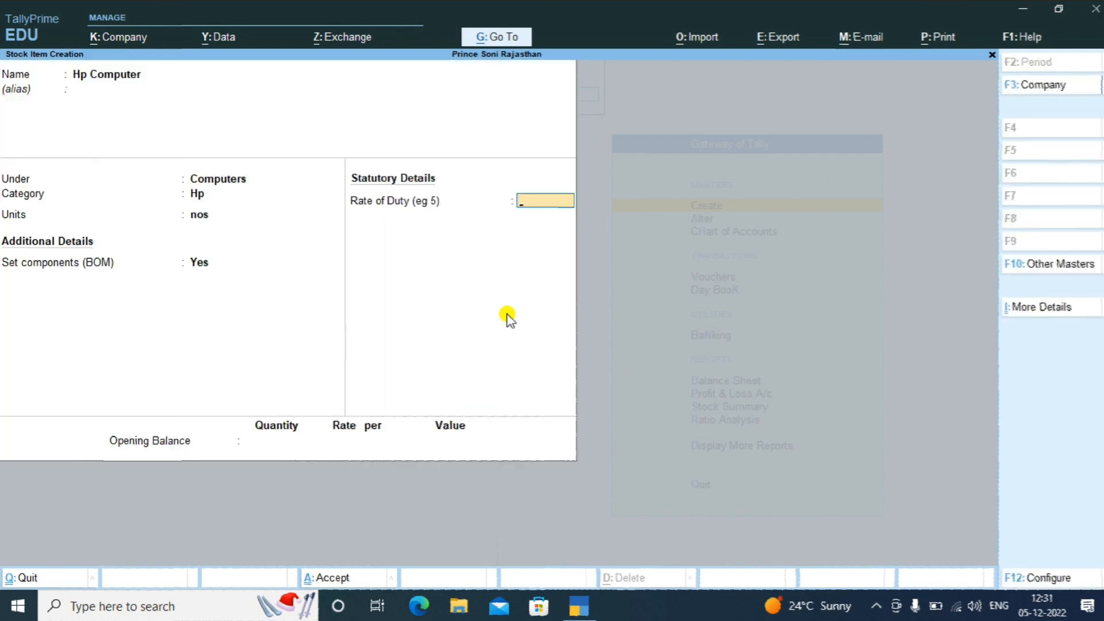
pyautogui.press('Return')
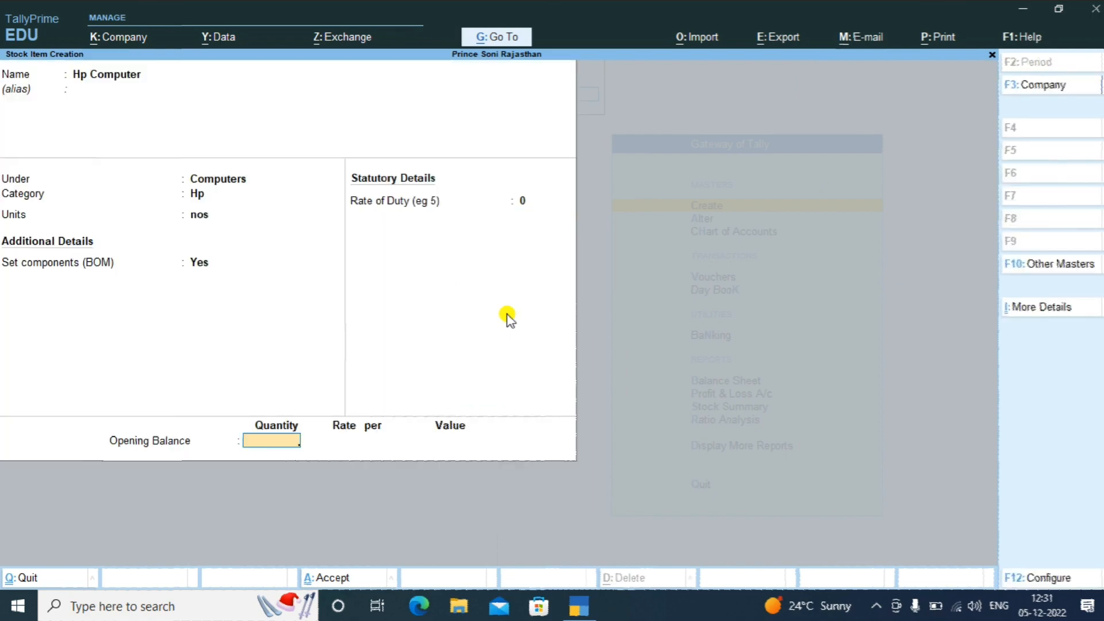
pyautogui.press('Return')
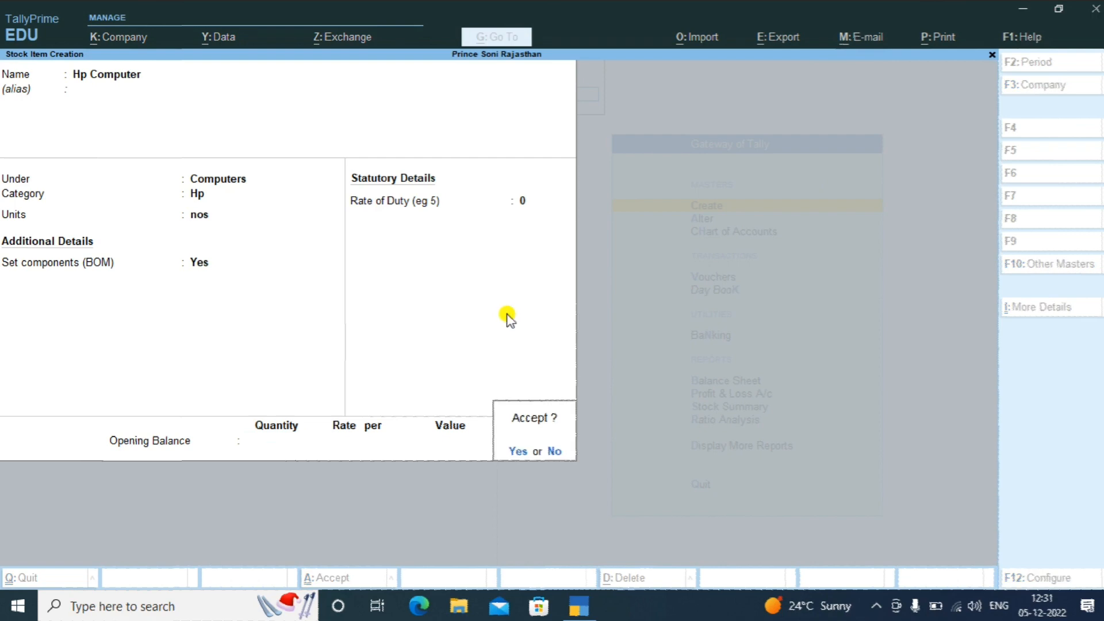
pyautogui.press('Return')
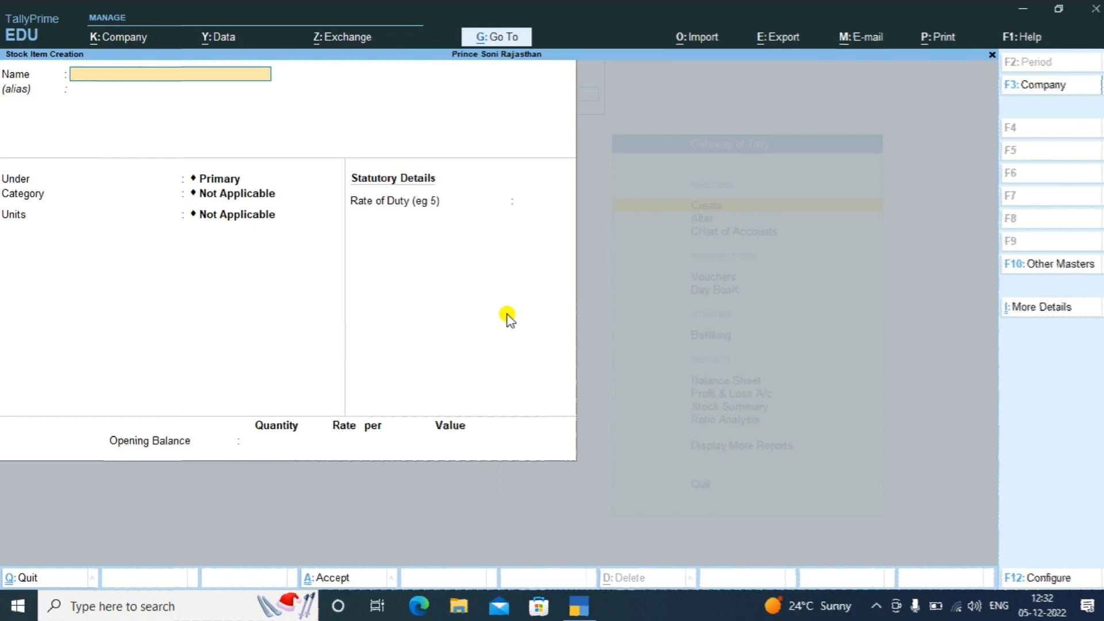
# Exit stock item creation and return to Gateway of Tally
pyautogui.press('Escape')
pyautogui.press('y')
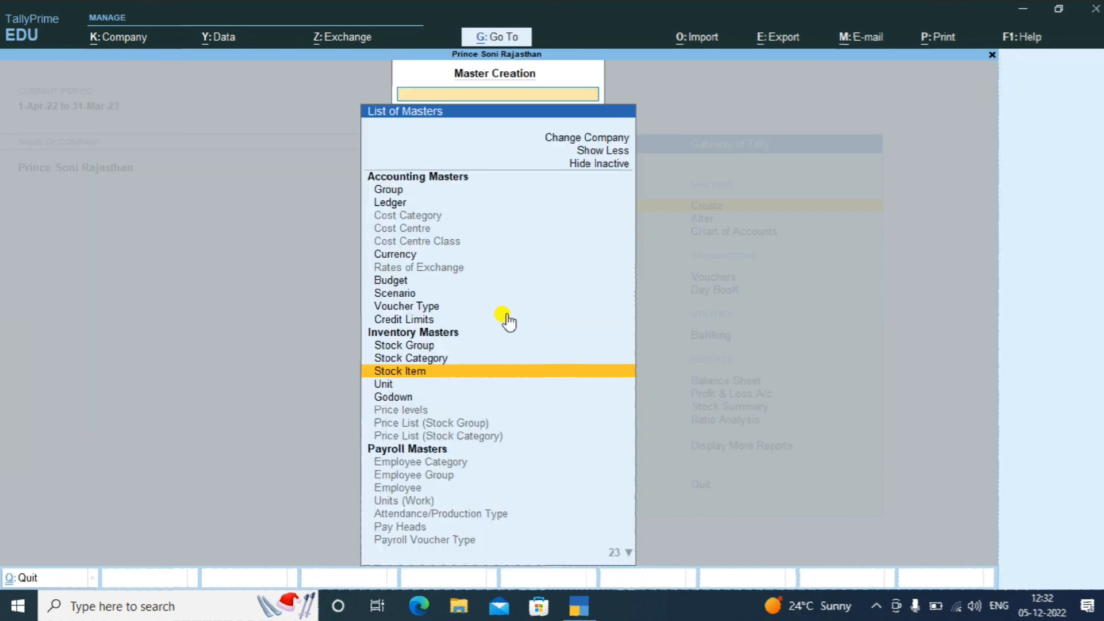
pyautogui.press('Escape')
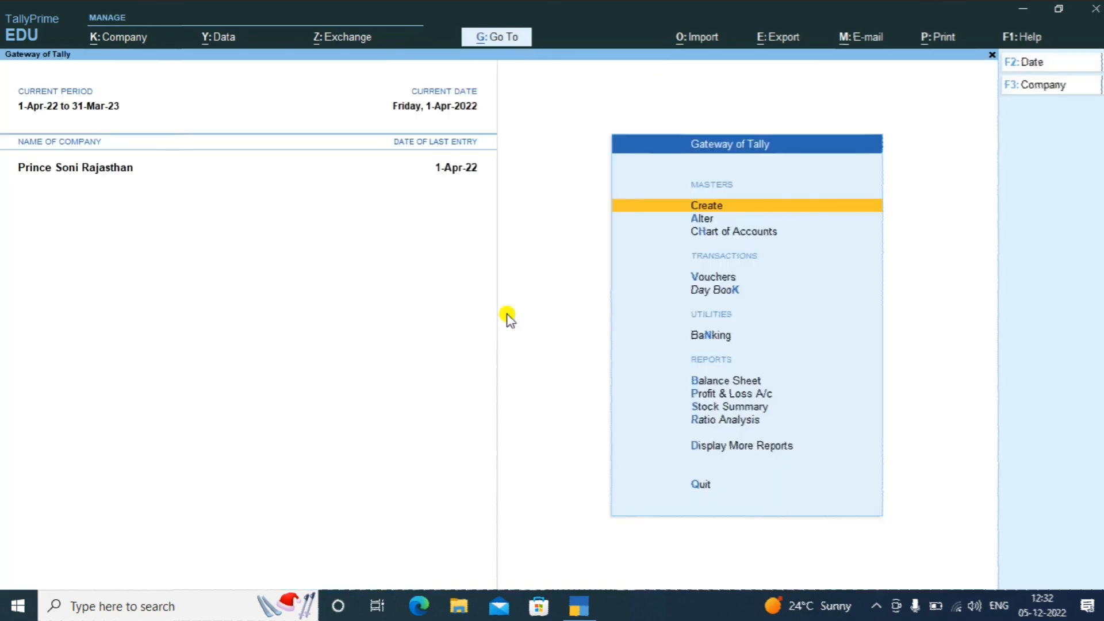
# Enter voucher entry, briefly open a Mfg voucher, then switch to a Payment voucher
pyautogui.press('Down')
pyautogui.press('Down')
pyautogui.press('Down')
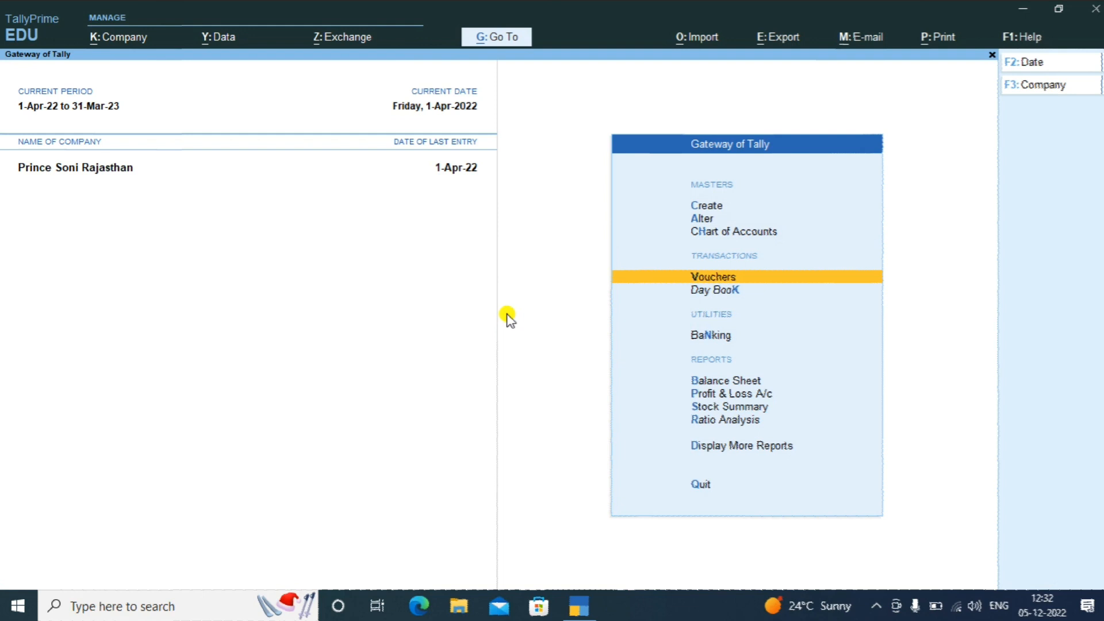
pyautogui.press('Return')
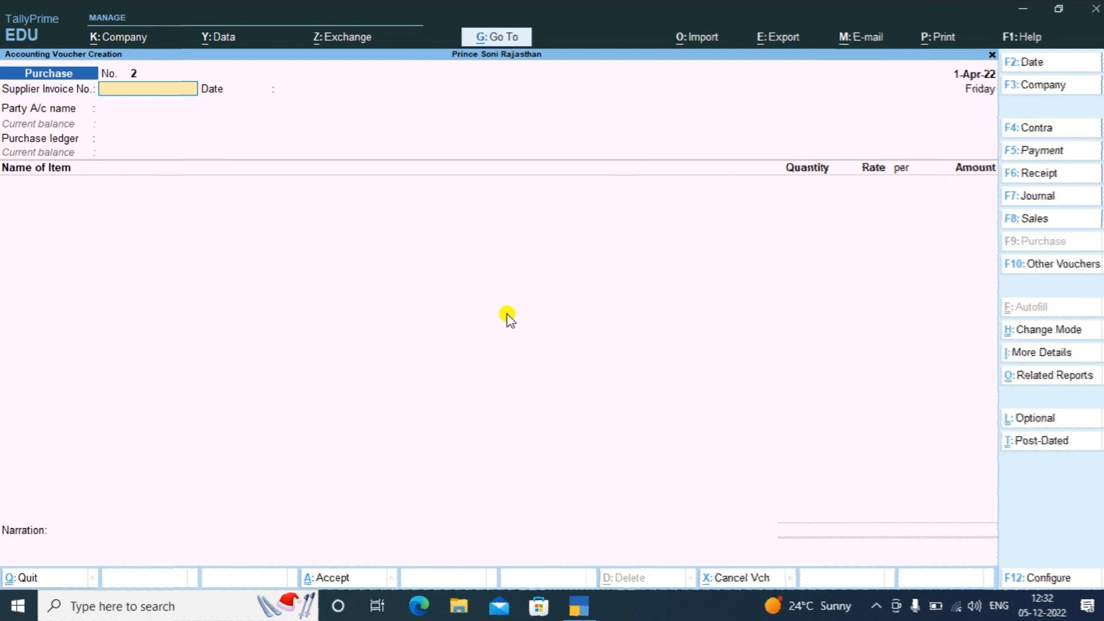
pyautogui.hotkey('alt', 'F7')
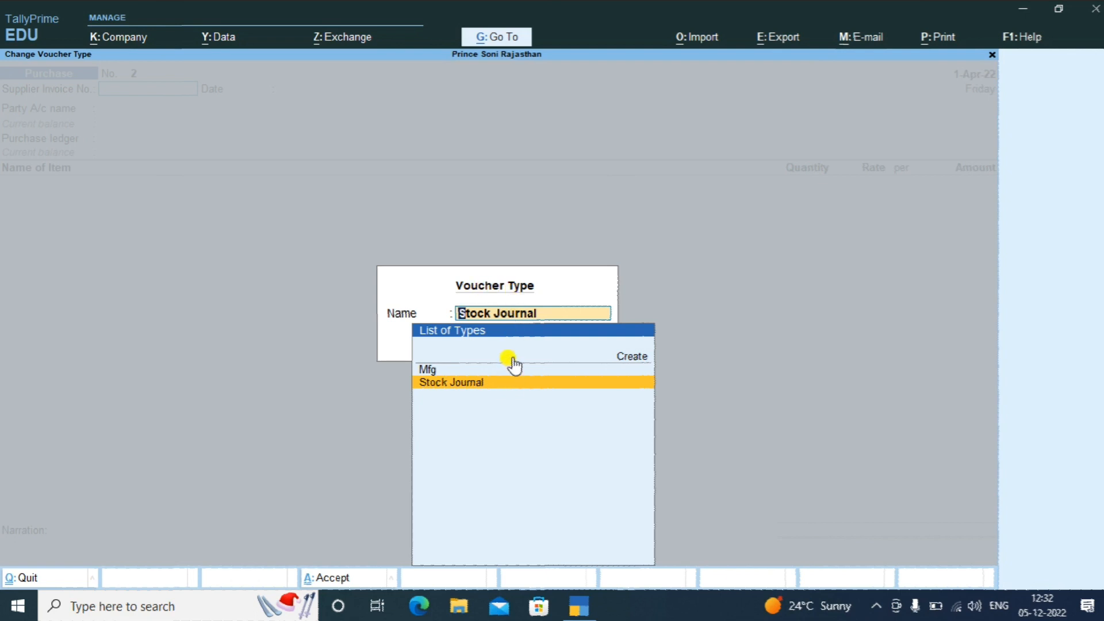
pyautogui.press('Up')
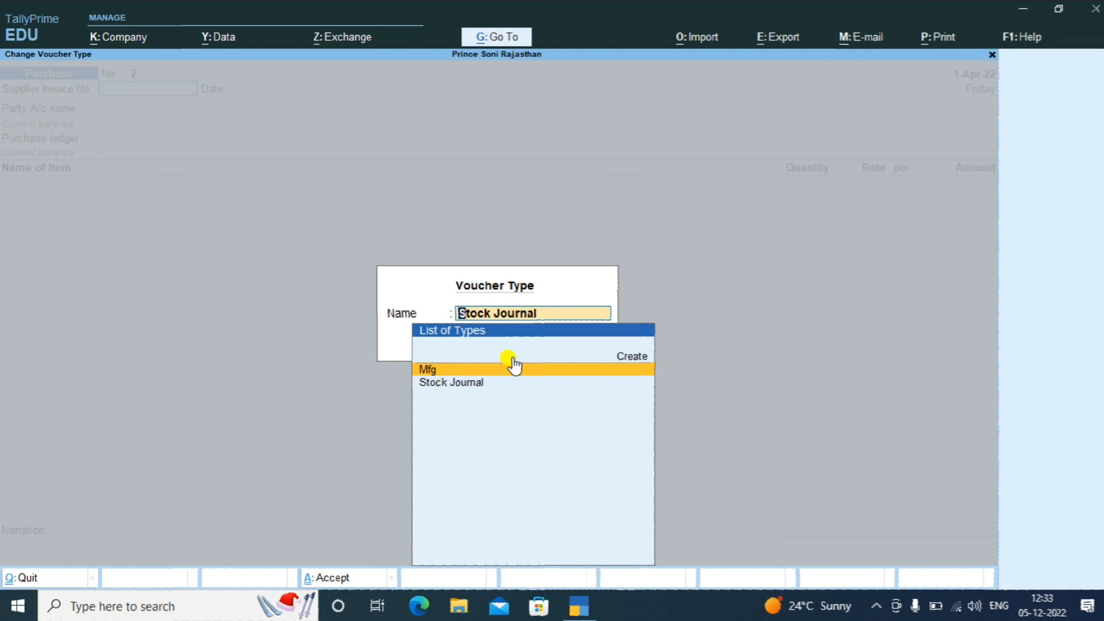
pyautogui.press('Return')
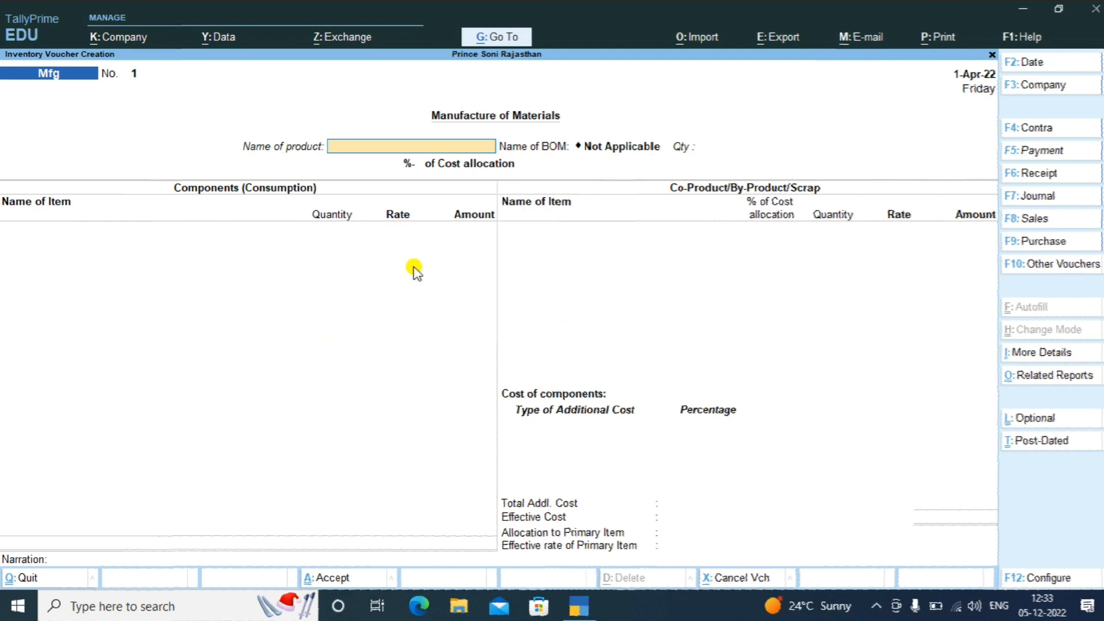
pyautogui.press('F5')
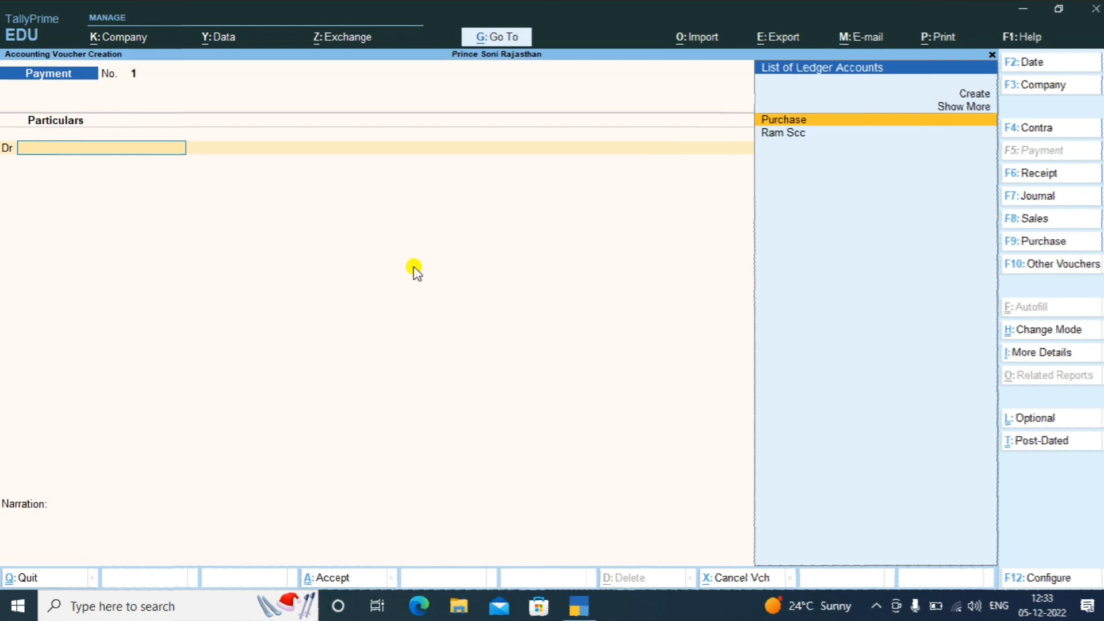
# Show inactive voucher types in the full list and pick Mfg for a new manufacture voucher
pyautogui.press('F10')
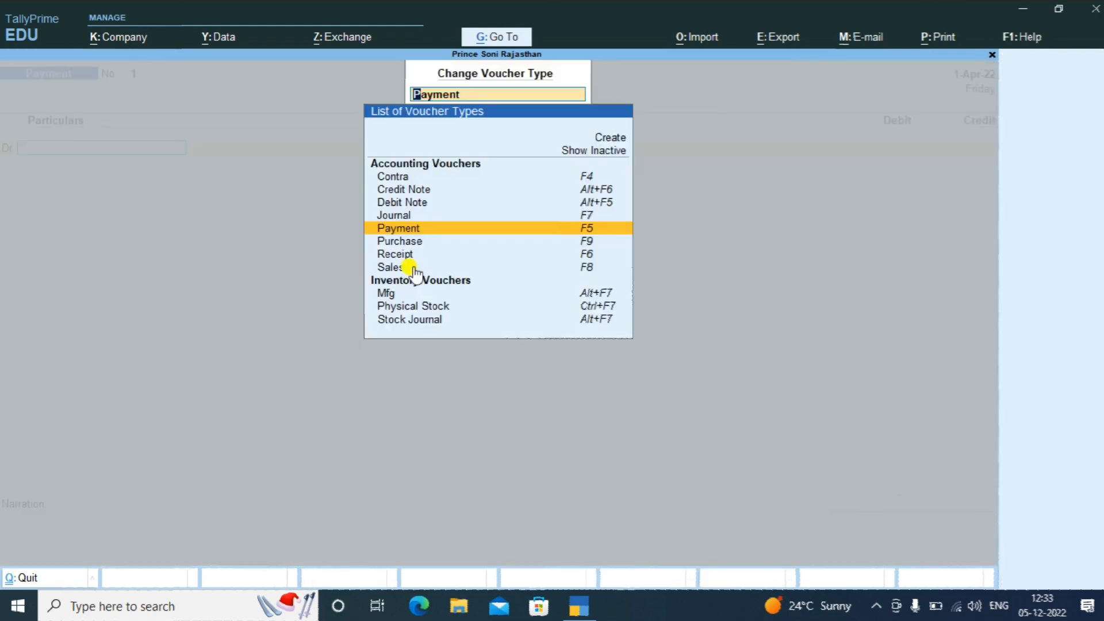
pyautogui.press('Up')
pyautogui.press('Up')
pyautogui.press('Up')
pyautogui.press('Up')
pyautogui.press('Up')
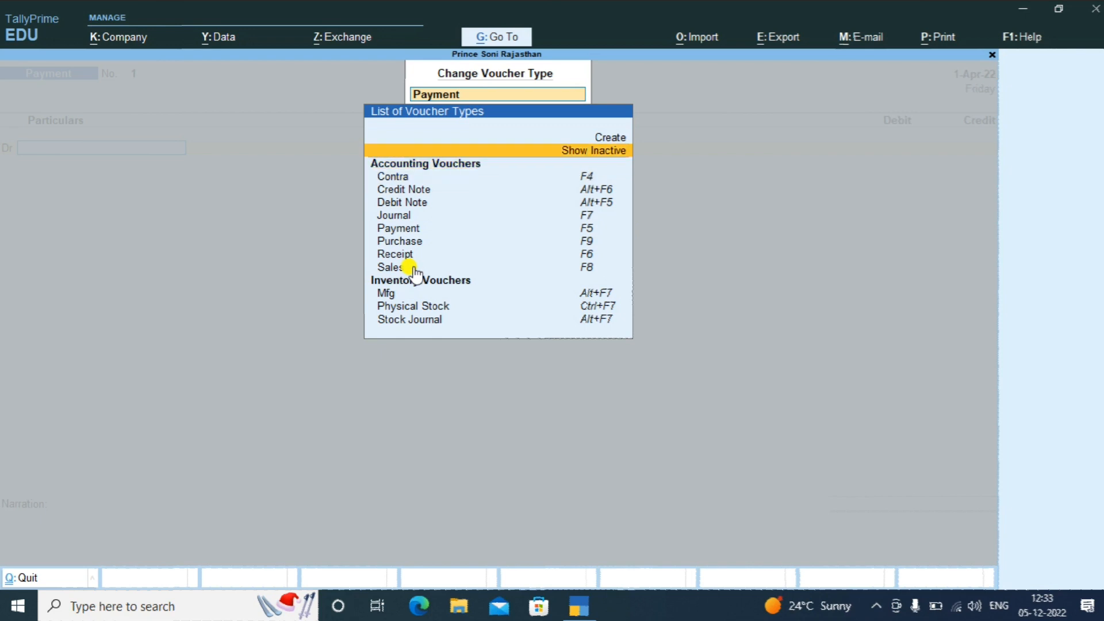
pyautogui.press('Return')
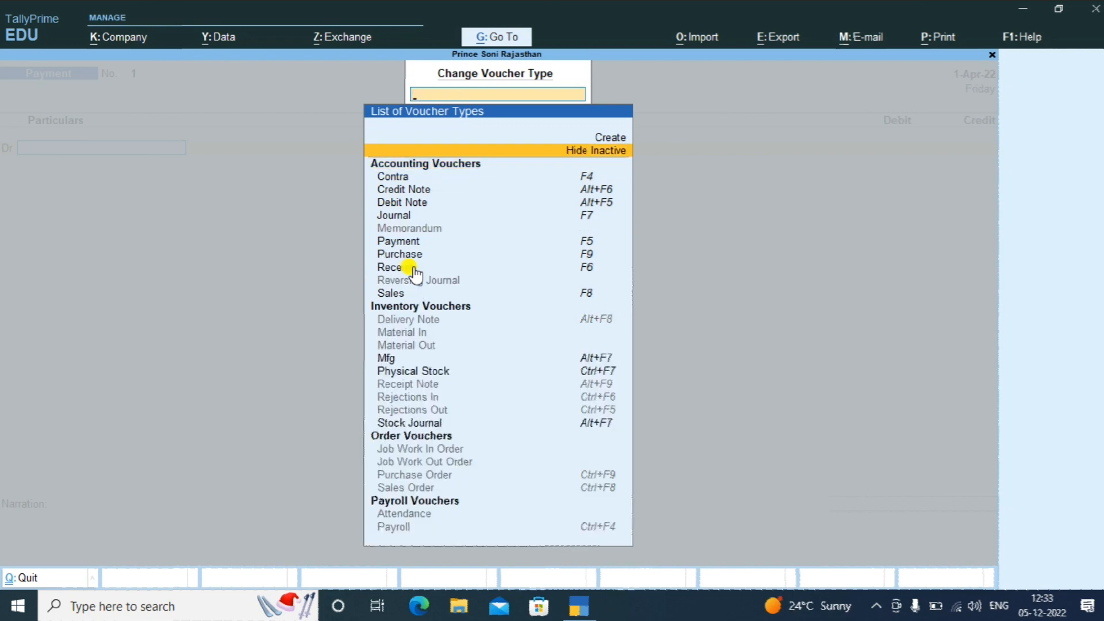
pyautogui.press('Down')
pyautogui.press('Down')
pyautogui.press('Down')
pyautogui.press('Down')
pyautogui.press('Down')
pyautogui.press('Down')
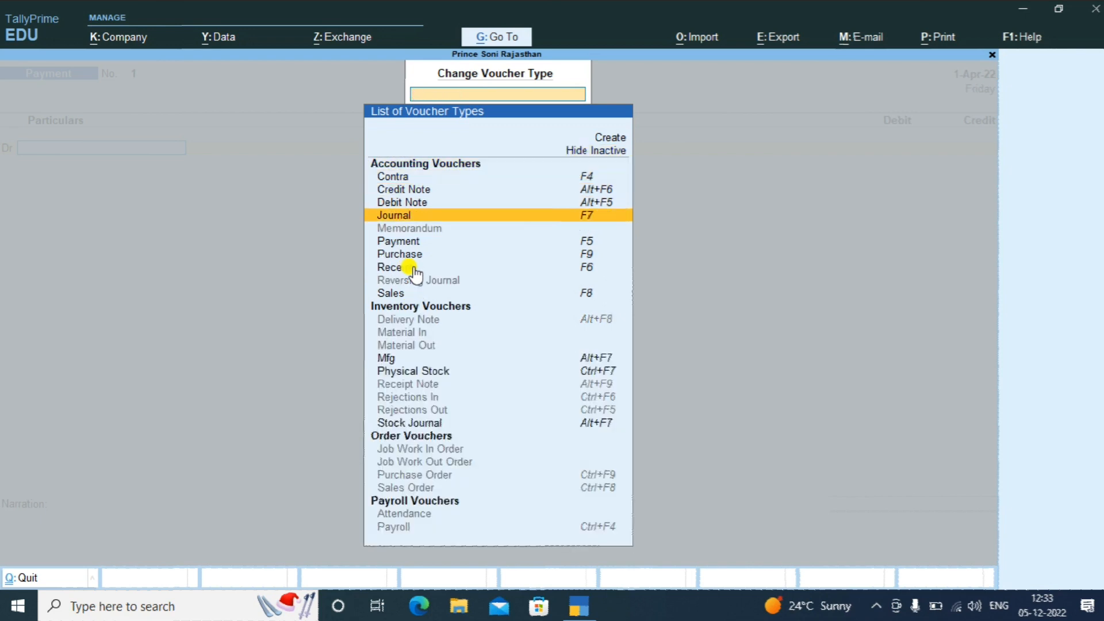
pyautogui.press('Down')
pyautogui.press('Down')
pyautogui.press('Up')
pyautogui.press('Up')
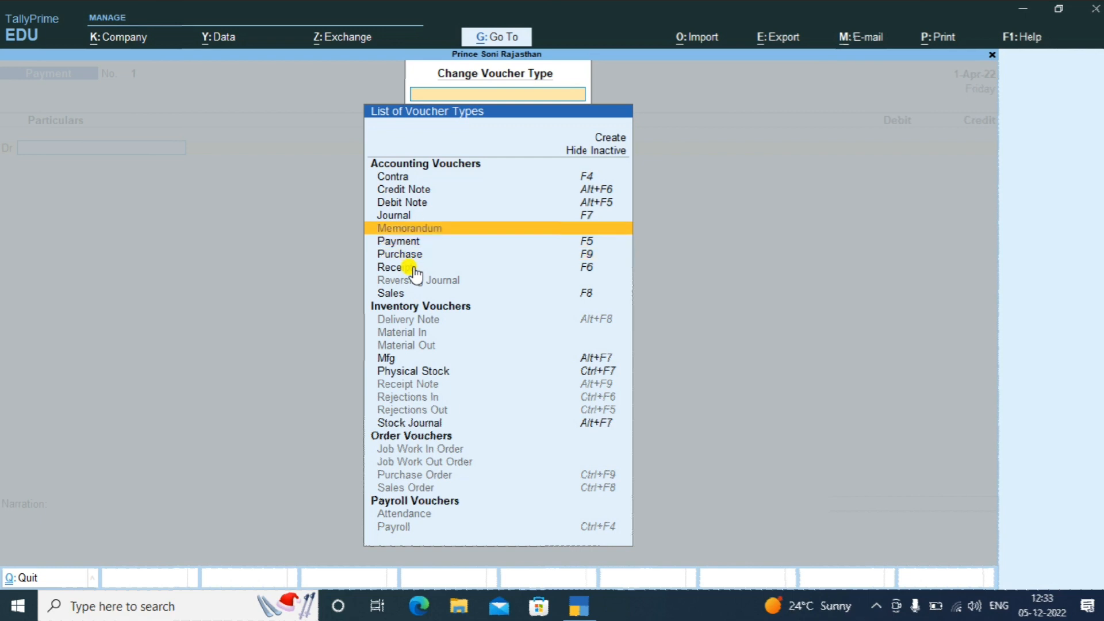
pyautogui.press('Down')
pyautogui.press('Down')
pyautogui.press('Down')
pyautogui.press('Down')
pyautogui.press('Down')
pyautogui.press('Down')
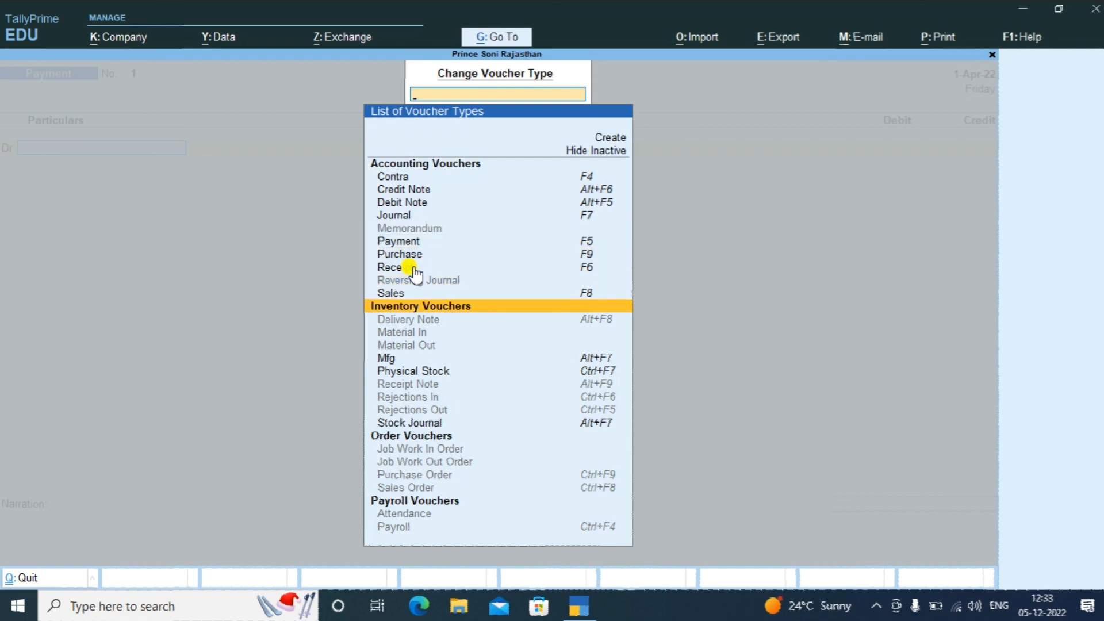
pyautogui.press('Down')
pyautogui.press('Down')
pyautogui.press('Down')
pyautogui.press('Down')
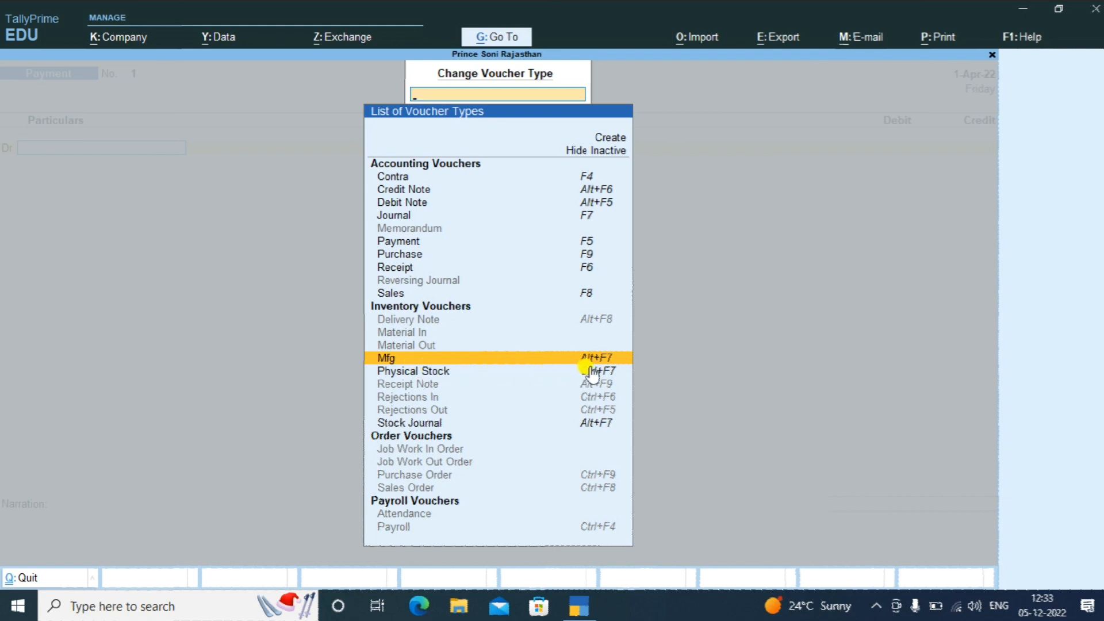
pyautogui.click(521, 361)
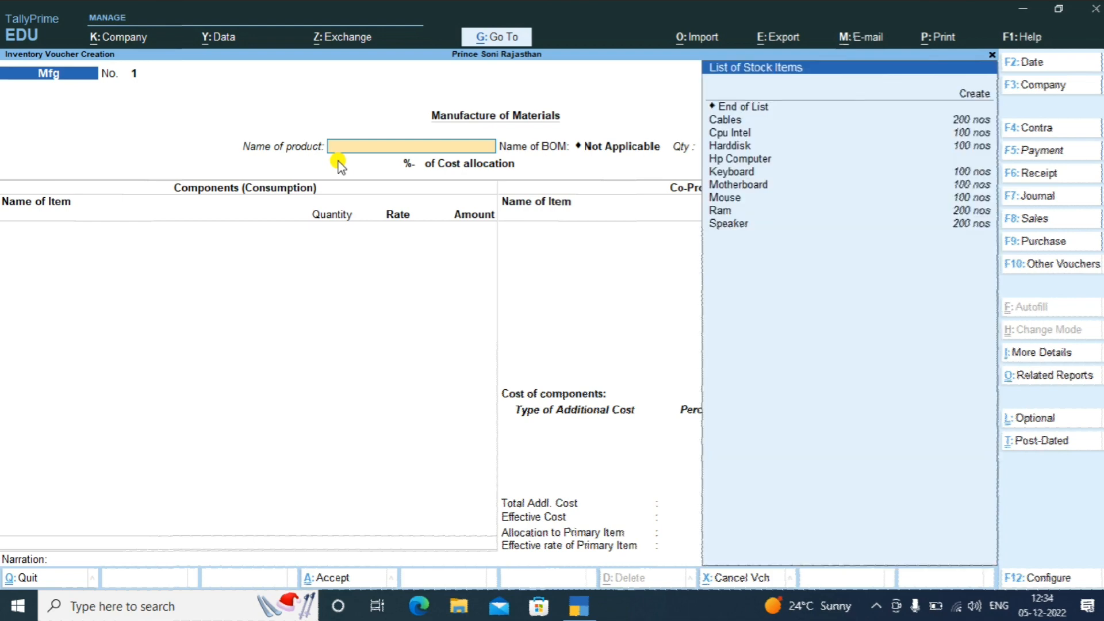
# Manufacture 1 nos of Hp Computer, auto-filling its eight BOM components totalling 9,250.00
pyautogui.press('Down')
pyautogui.press('Down')
pyautogui.press('Down')
pyautogui.press('Down')
pyautogui.press('Down')
pyautogui.press('Down')
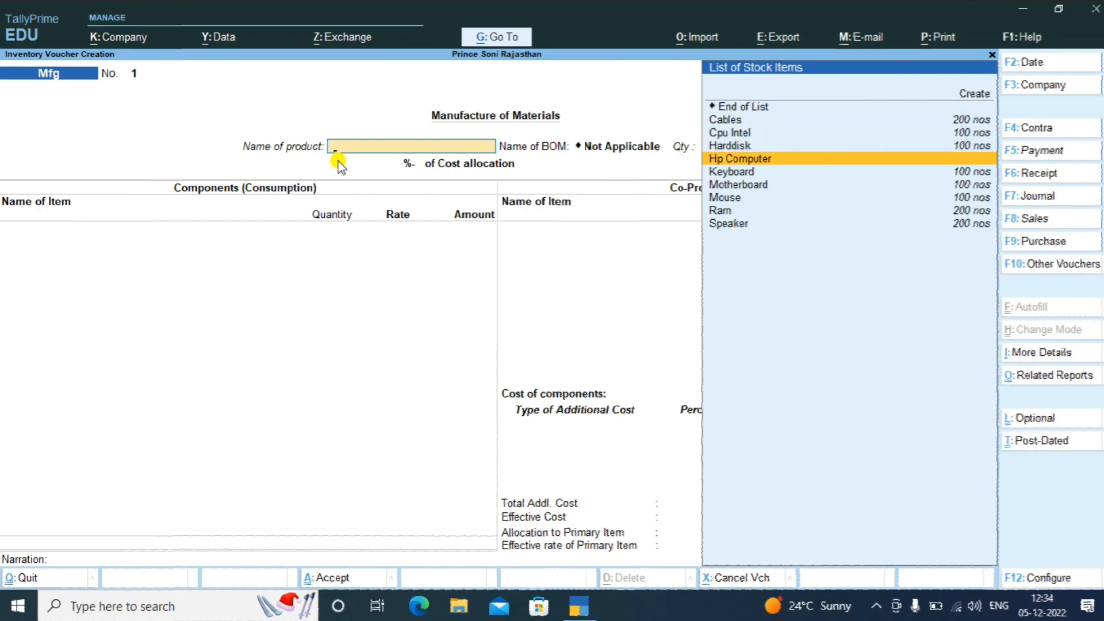
pyautogui.press('Return')
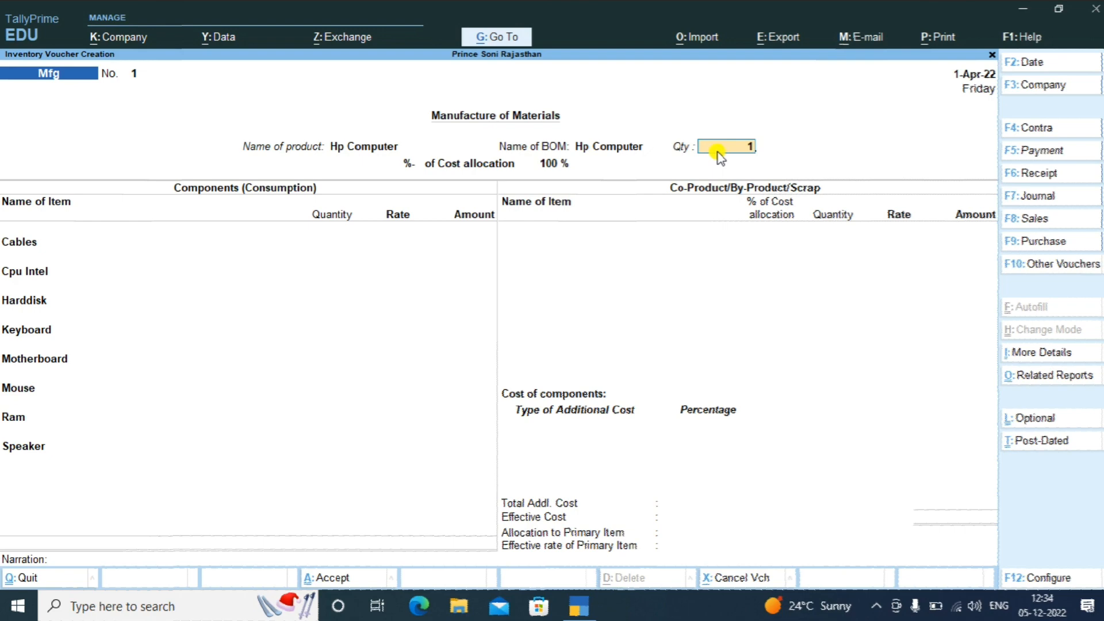
pyautogui.press('Return')
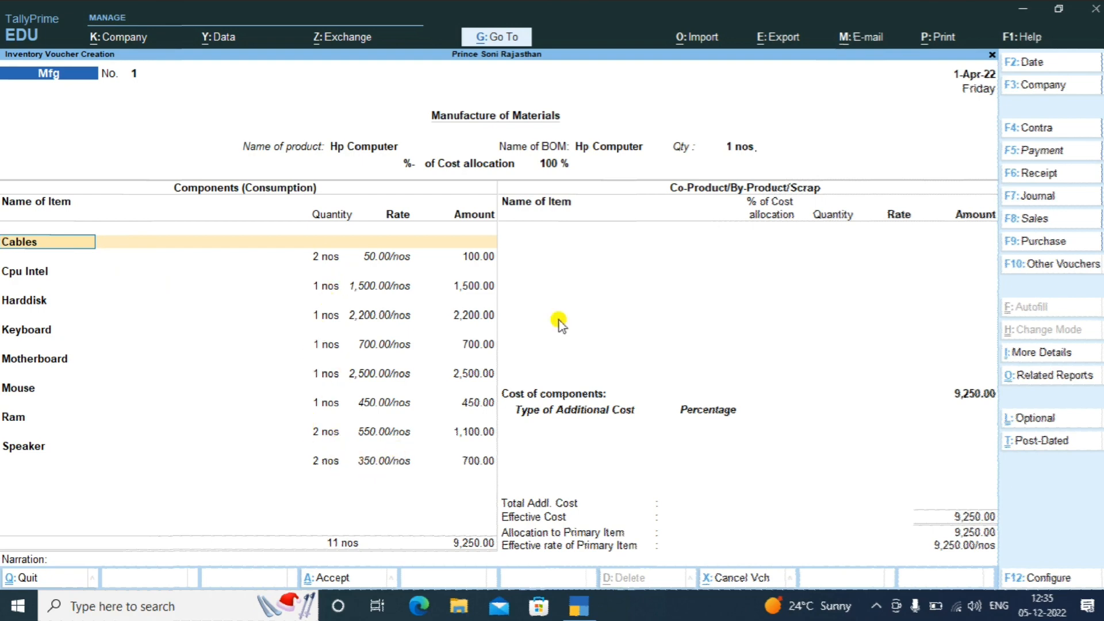
# Change the Hp Computer production quantity from 1 to 50 nos, briefly passing through 5 nos
pyautogui.click(745, 147)
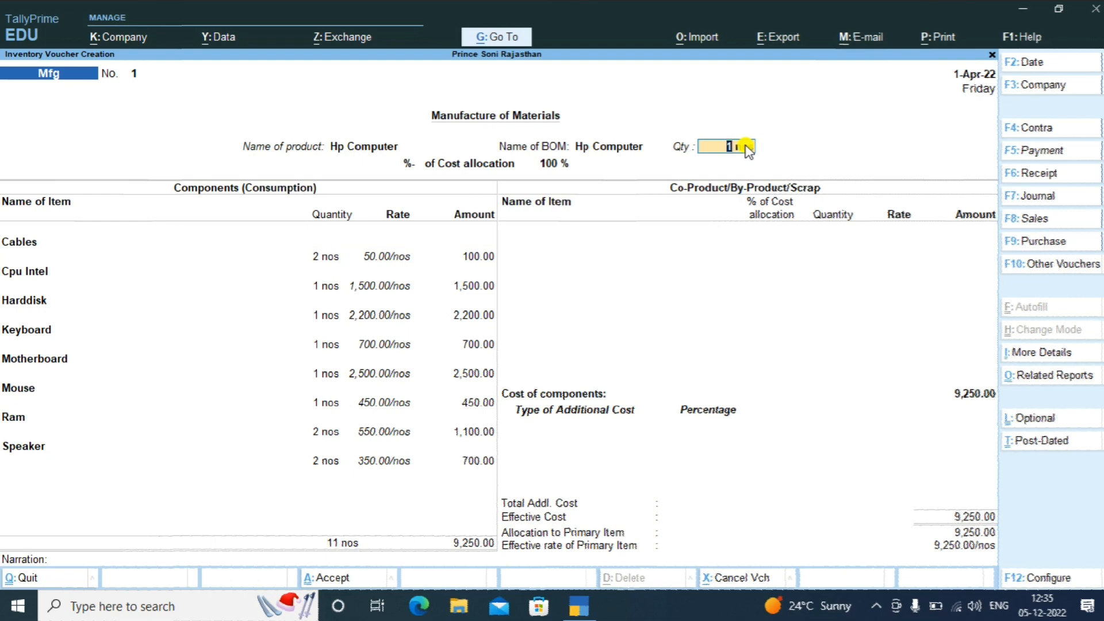
pyautogui.press('BackSpace')
pyautogui.write('5')
pyautogui.press('Return')
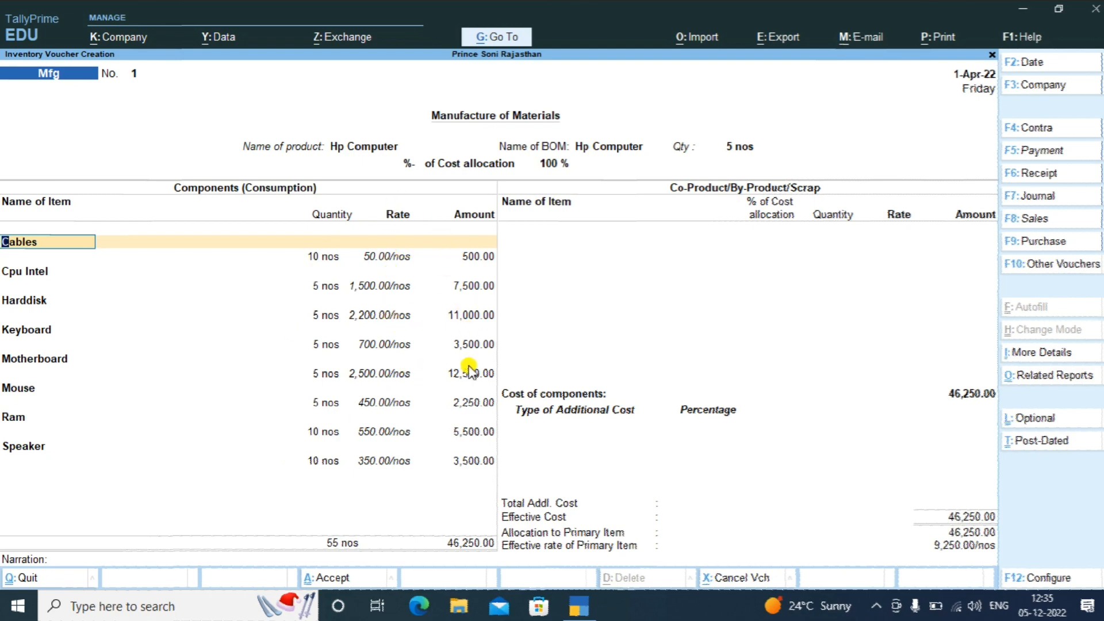
pyautogui.click(741, 149)
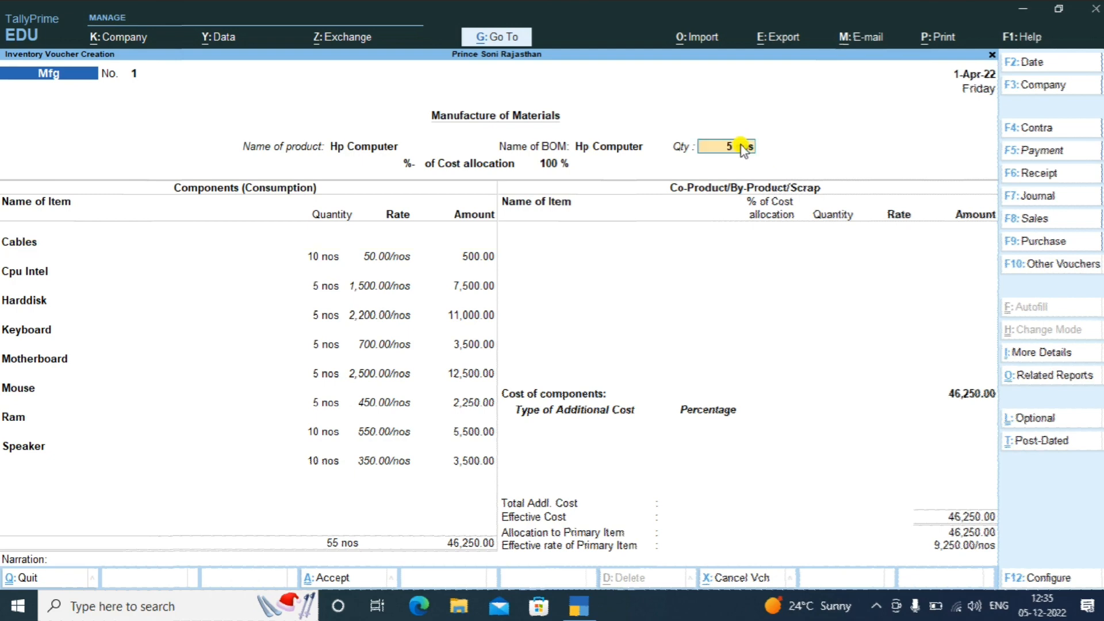
pyautogui.write('50')
pyautogui.press('Return')
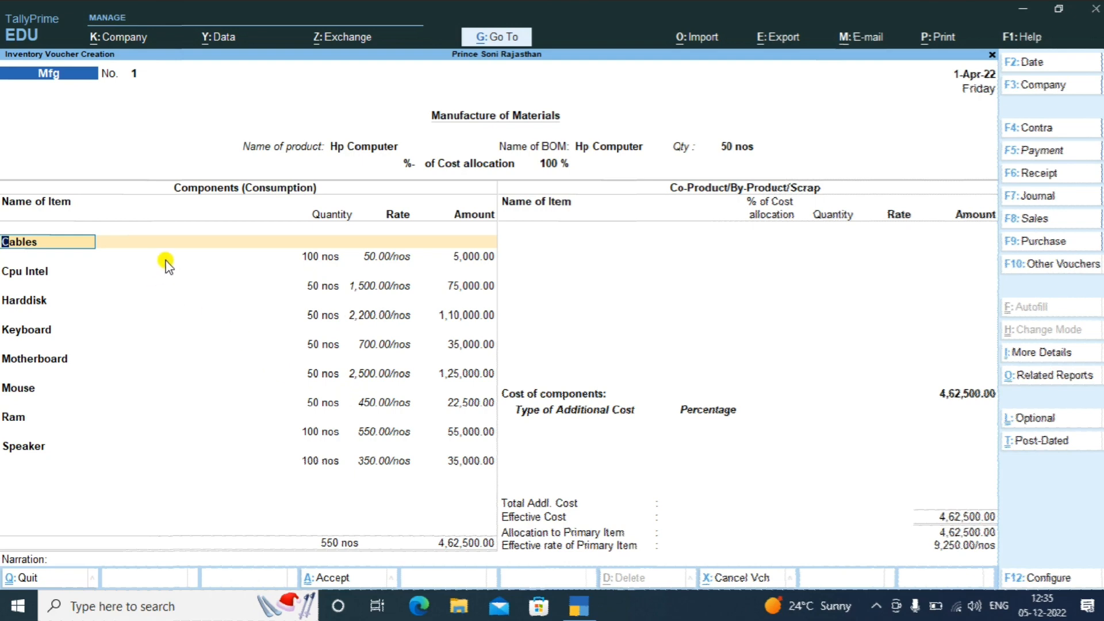
pyautogui.press('Return')
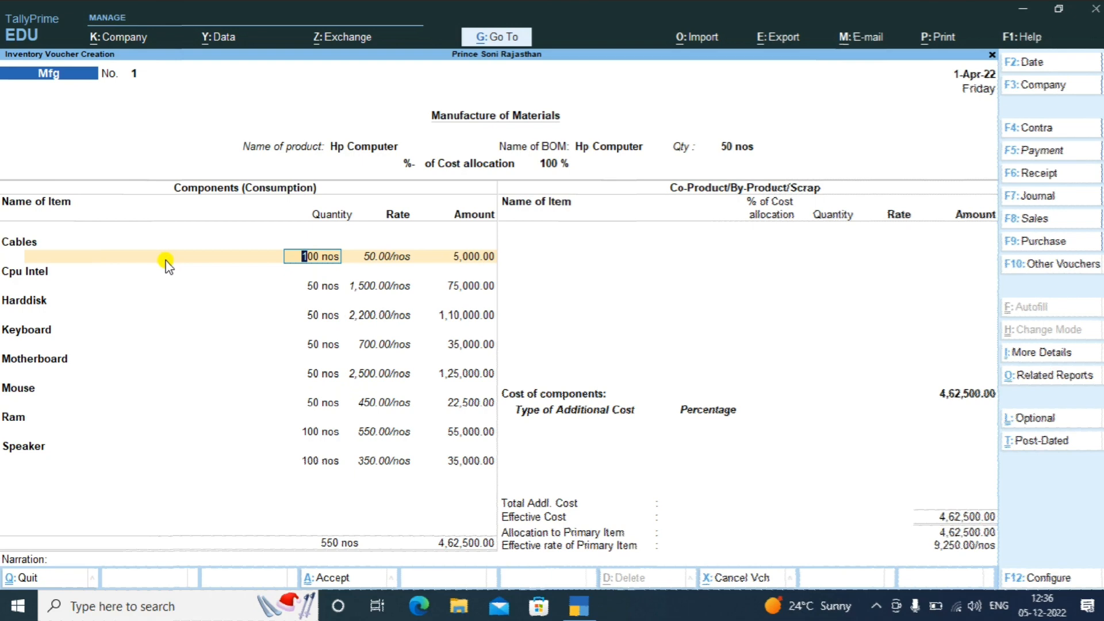
pyautogui.press('Return')
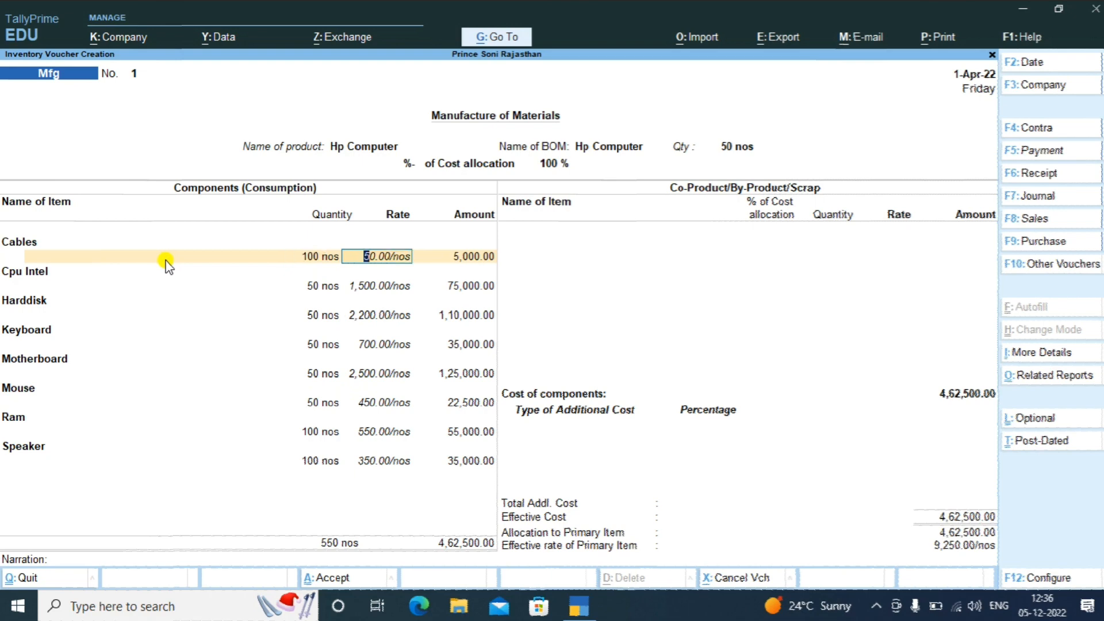
pyautogui.press('Return')
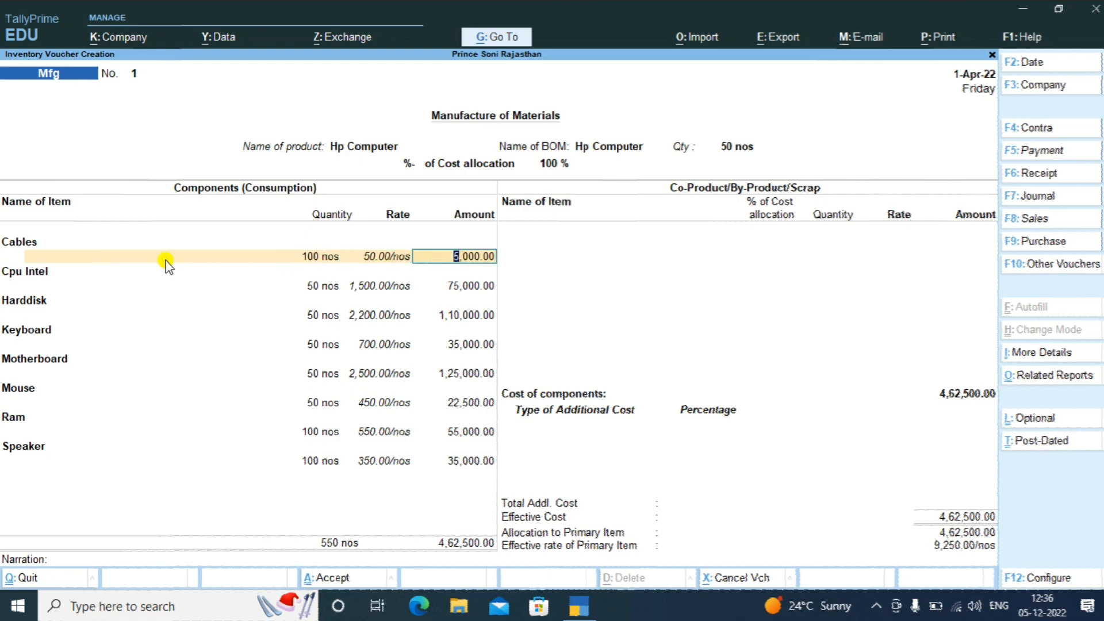
pyautogui.press('Return')
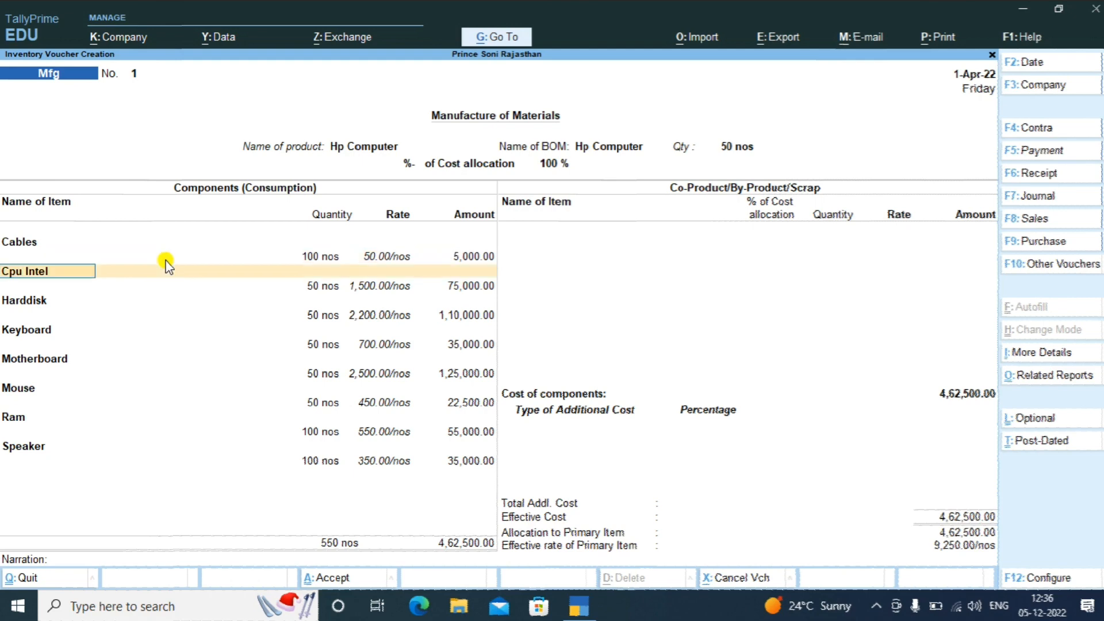
pyautogui.press('Return')
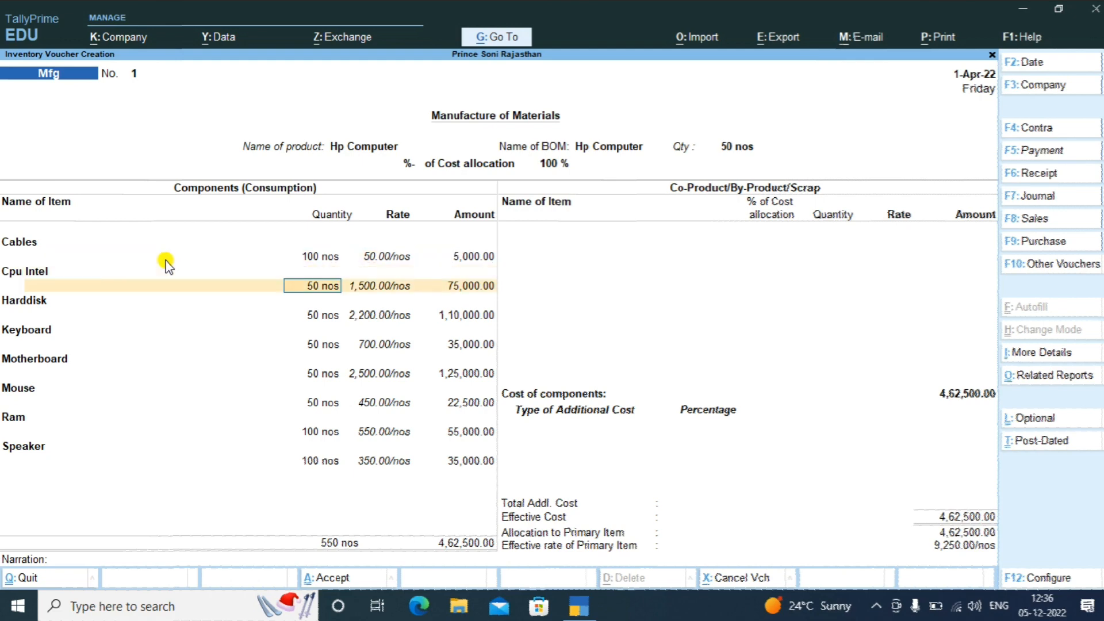
pyautogui.press('Return')
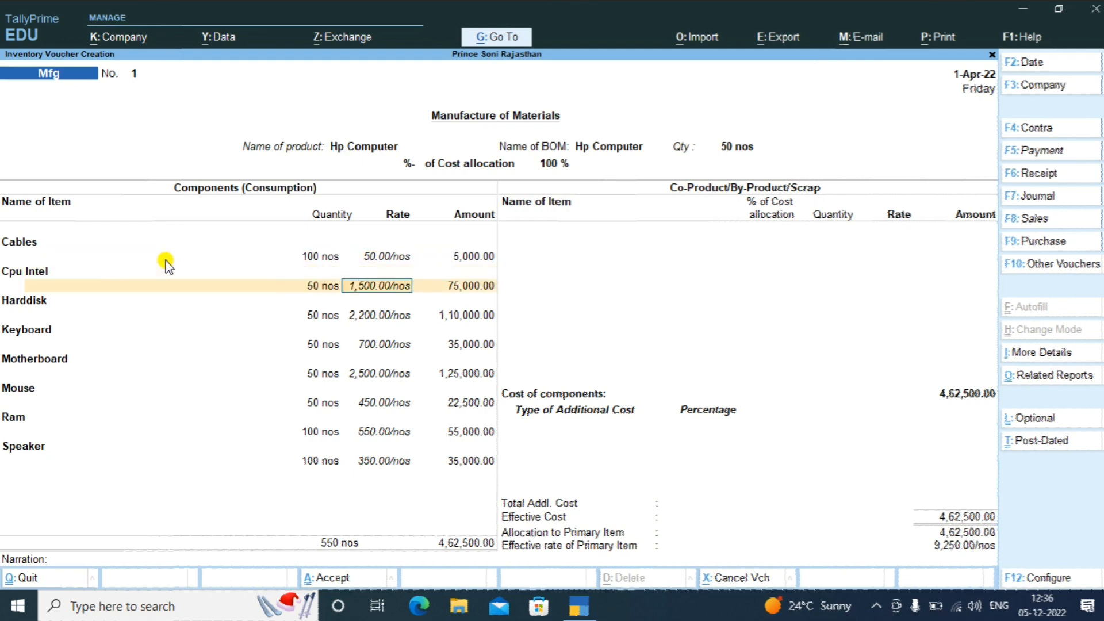
pyautogui.press('Return')
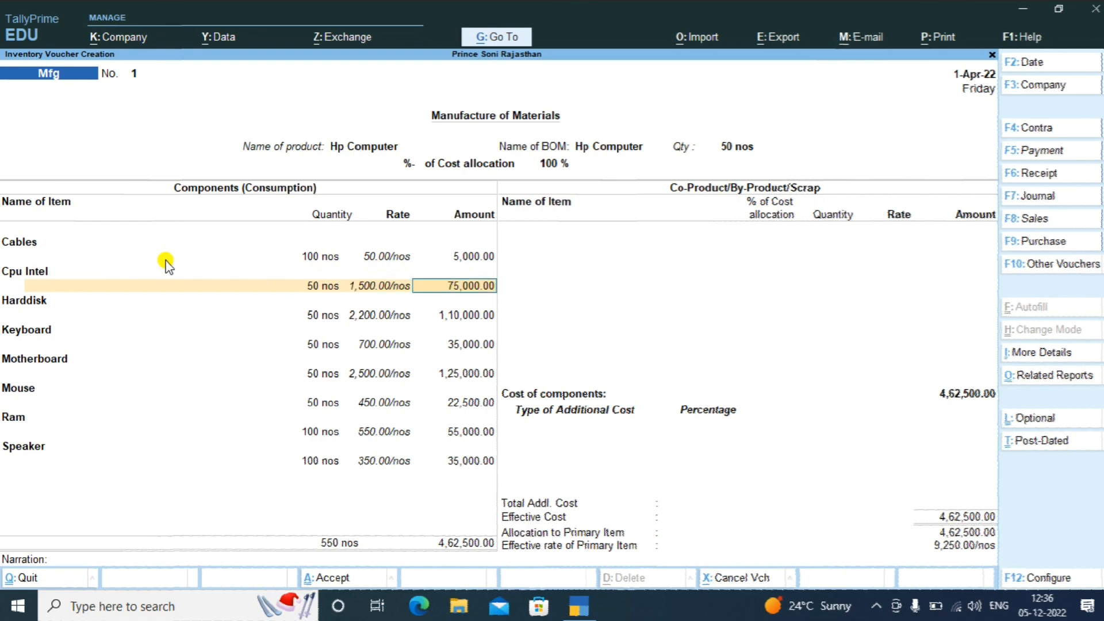
pyautogui.press('Return')
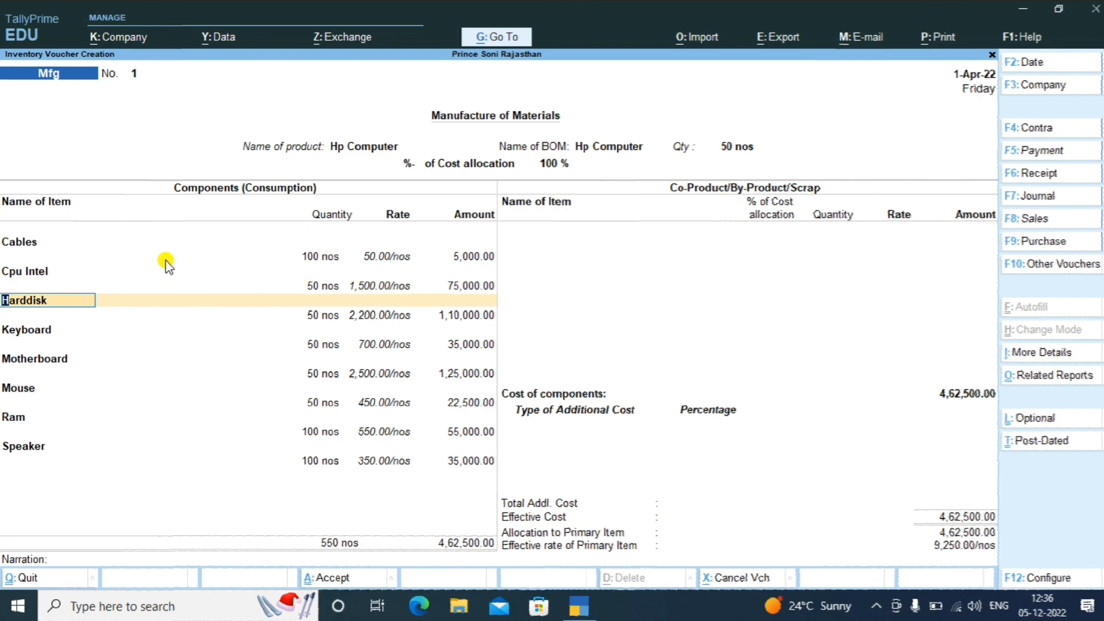
pyautogui.press('Return')
pyautogui.press('Return')
pyautogui.press('Return')
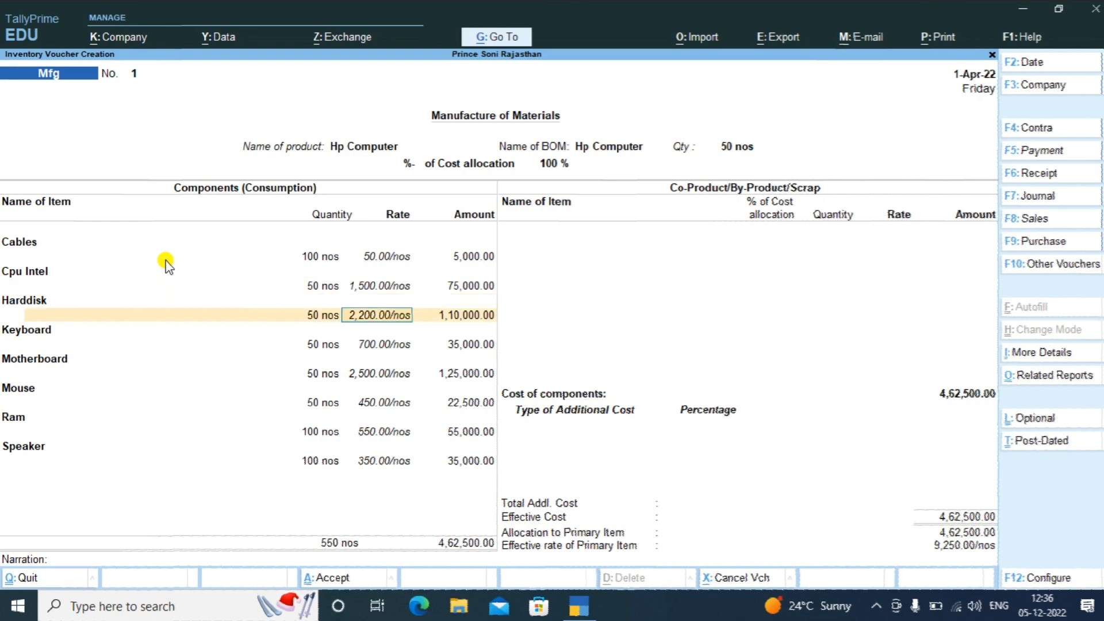
pyautogui.press('Return')
pyautogui.press('Return')
pyautogui.press('Return')
pyautogui.press('Return')
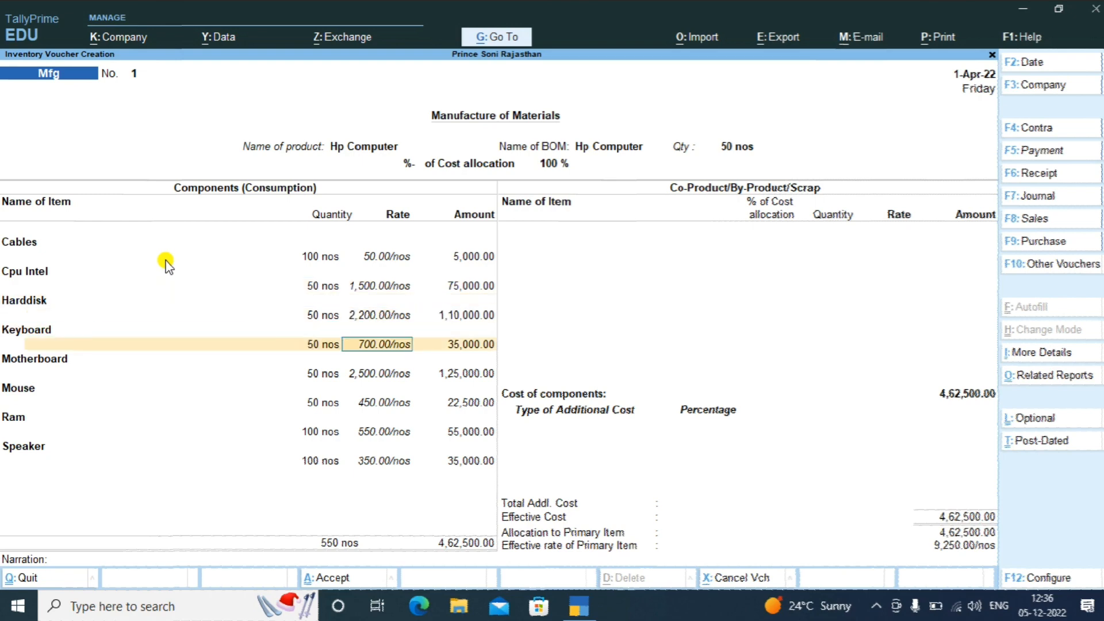
pyautogui.press('Return')
pyautogui.press('Return')
pyautogui.press('Return')
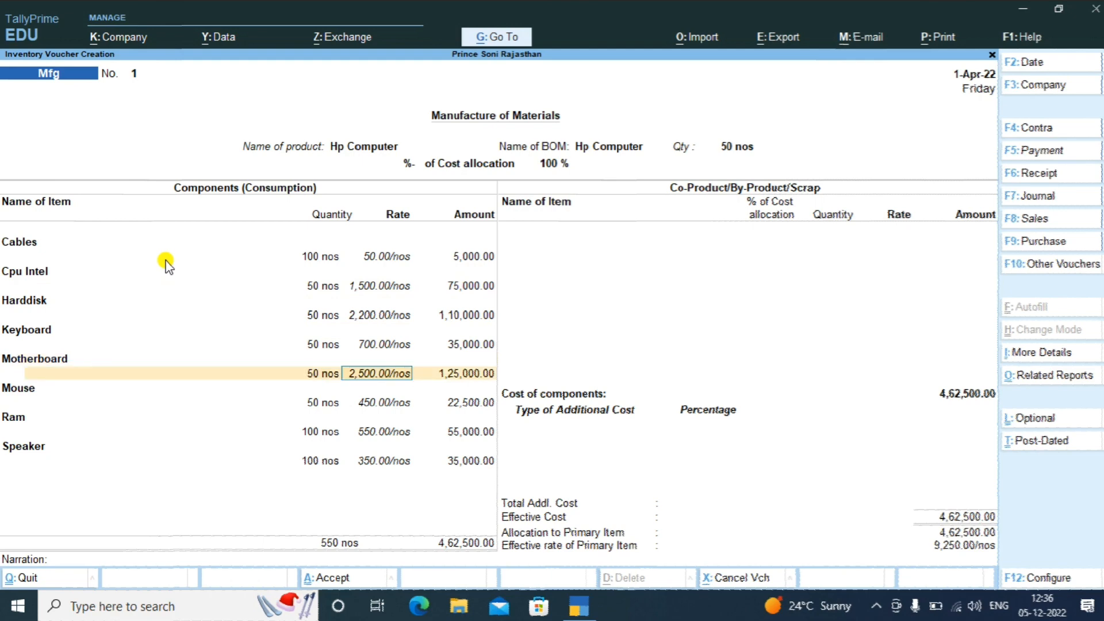
pyautogui.press('Return')
pyautogui.press('Return')
pyautogui.press('Return')
pyautogui.press('Return')
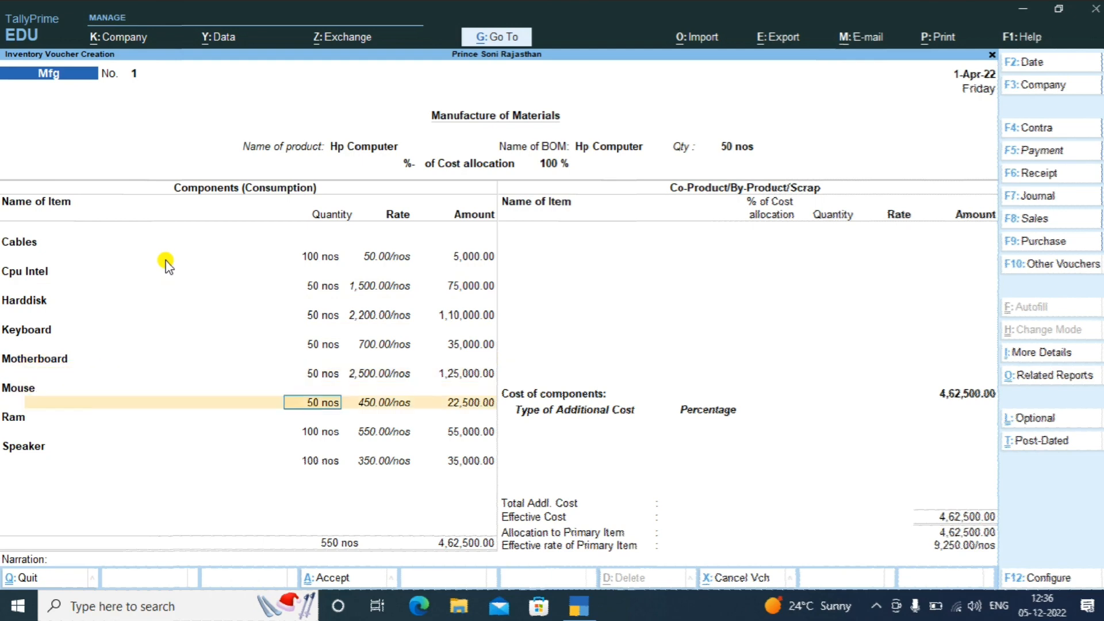
pyautogui.press('Return')
pyautogui.press('Return')
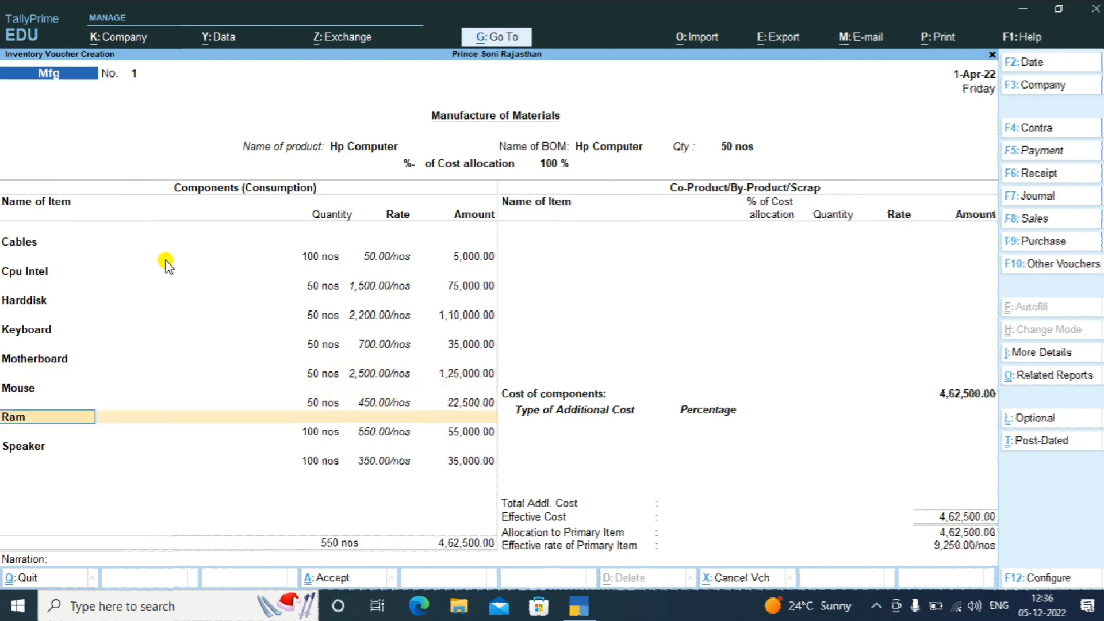
pyautogui.press('Return')
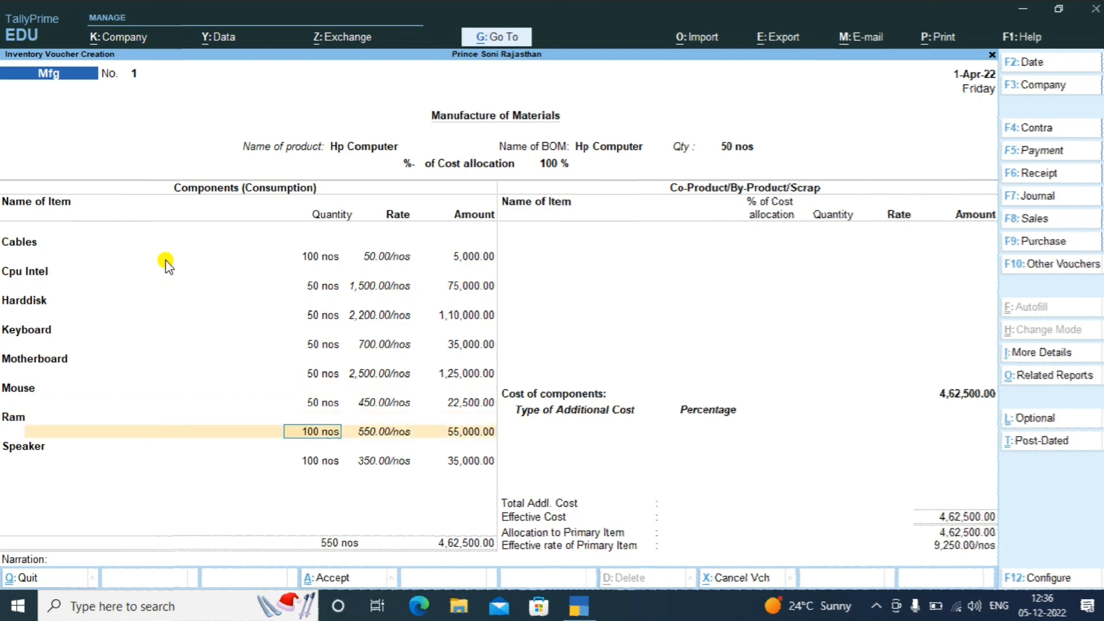
pyautogui.press('Return')
pyautogui.press('Return')
pyautogui.press('Return')
pyautogui.press('Return')
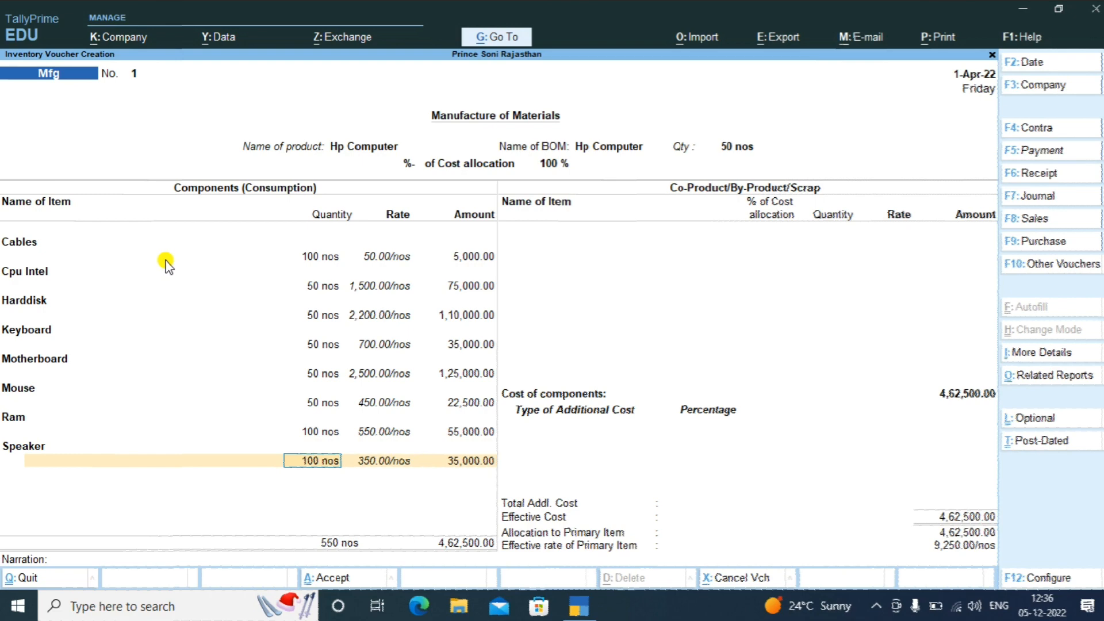
pyautogui.press('Return')
pyautogui.press('Return')
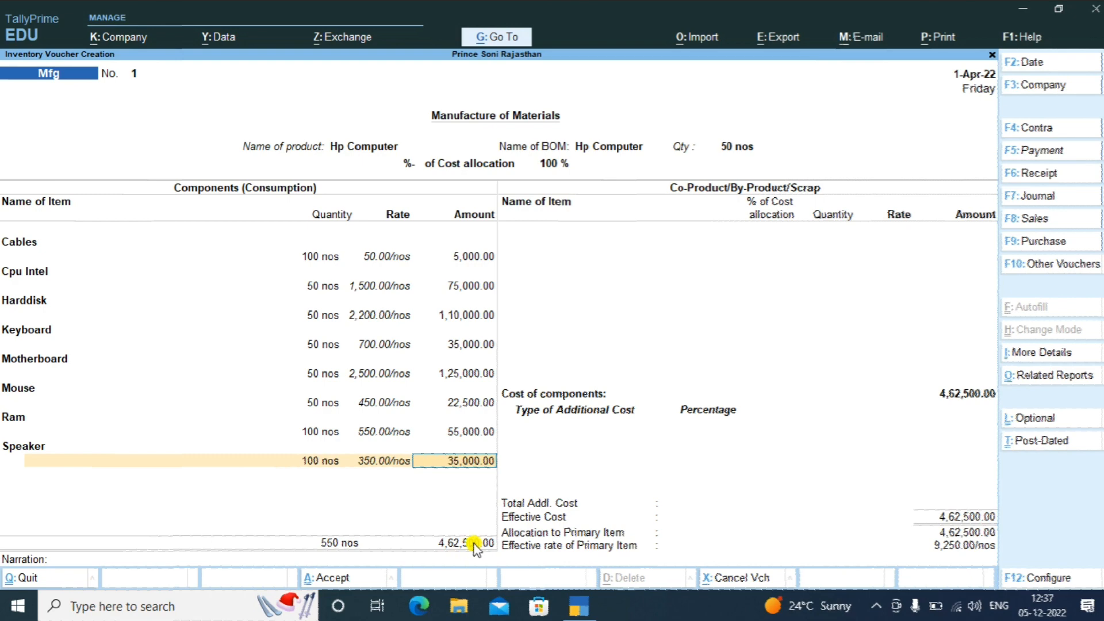
# Accept the Speaker amount and close the eight-item components list at 550 nos, 4,62,500.00
pyautogui.press('Return')
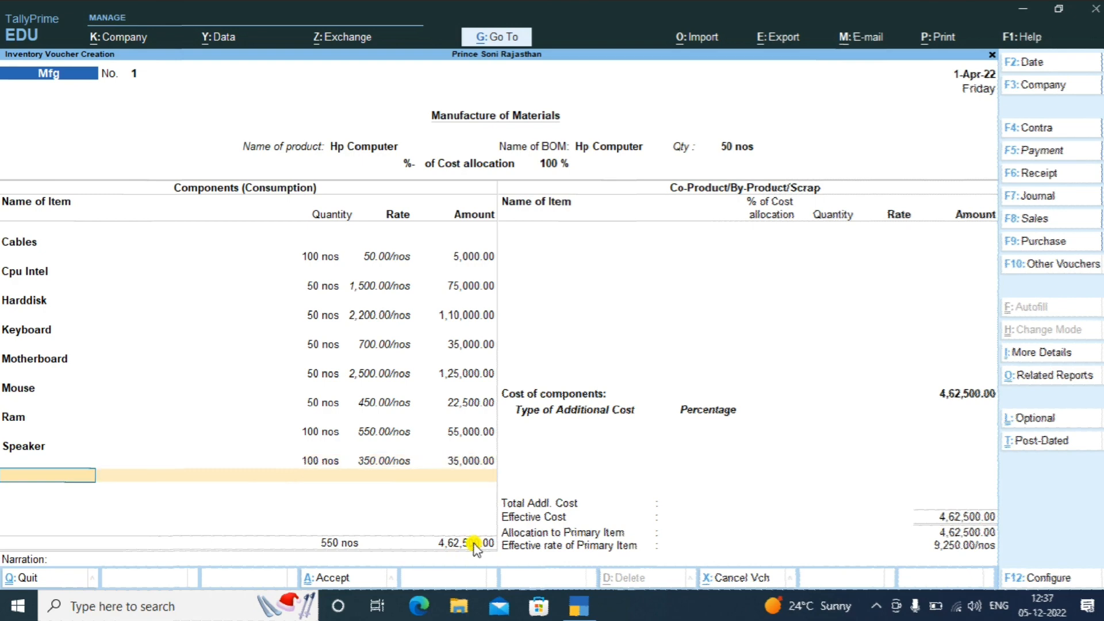
pyautogui.press('Return')
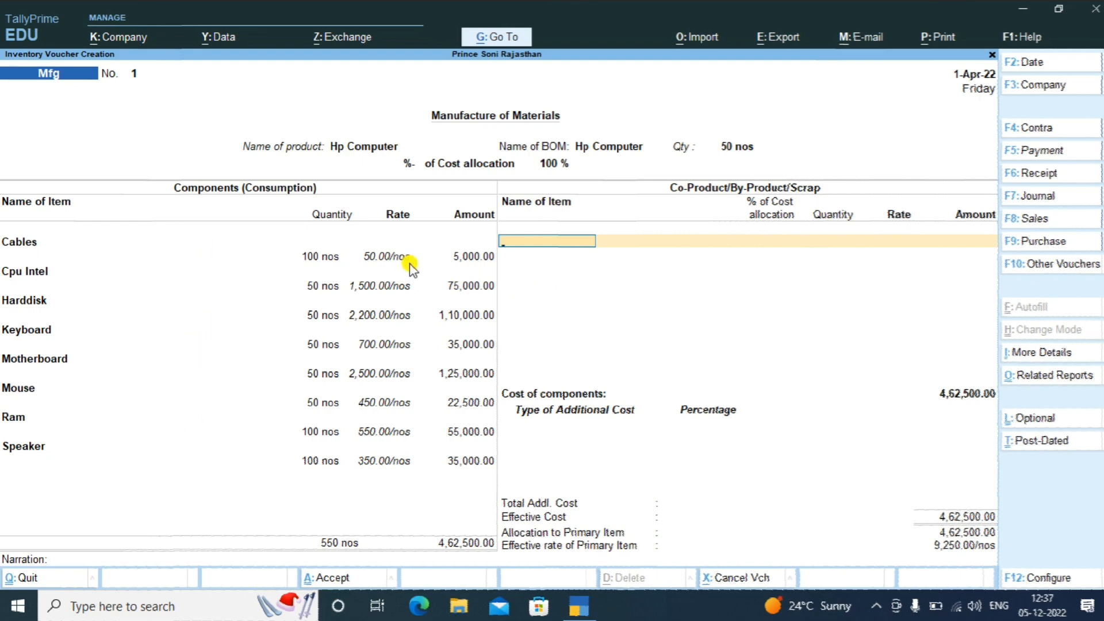
# Add Keyboard as a co-product with 1% cost allocation, leaving Hp Computer at 99%
pyautogui.click(573, 241)
pyautogui.press('Down')
pyautogui.press('Down')
pyautogui.press('Down')
pyautogui.press('Down')
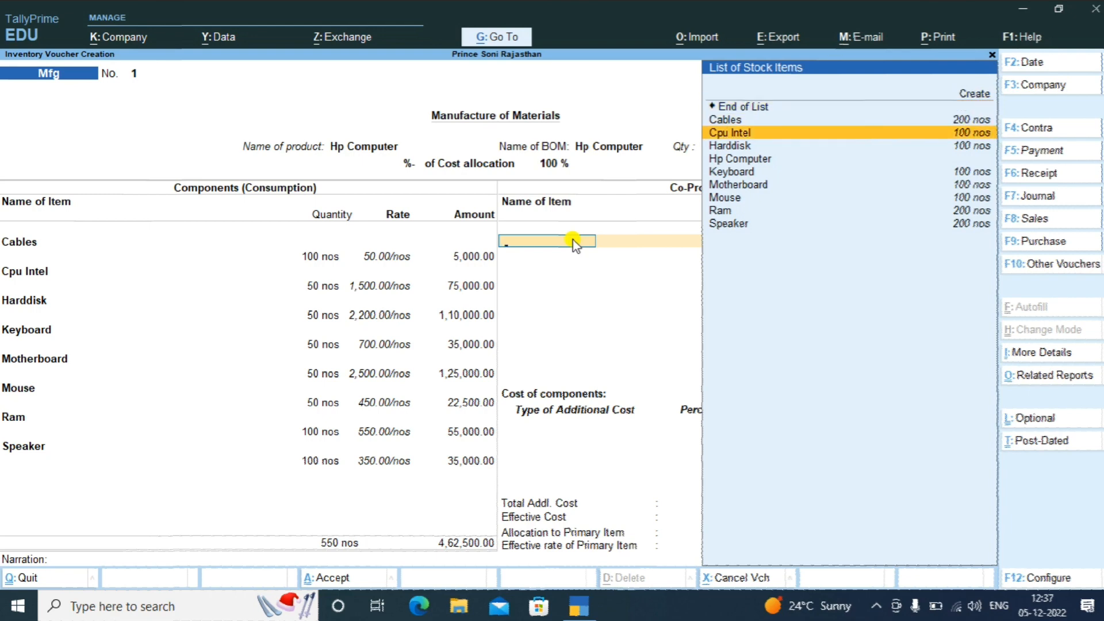
pyautogui.press('Down')
pyautogui.press('Down')
pyautogui.press('Down')
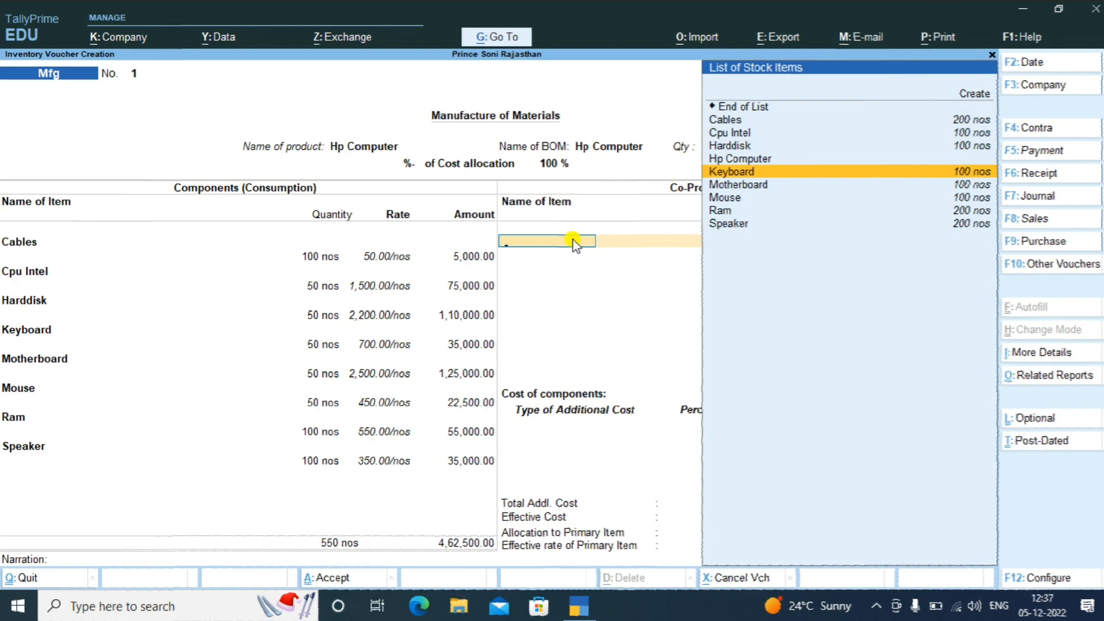
pyautogui.press('Return')
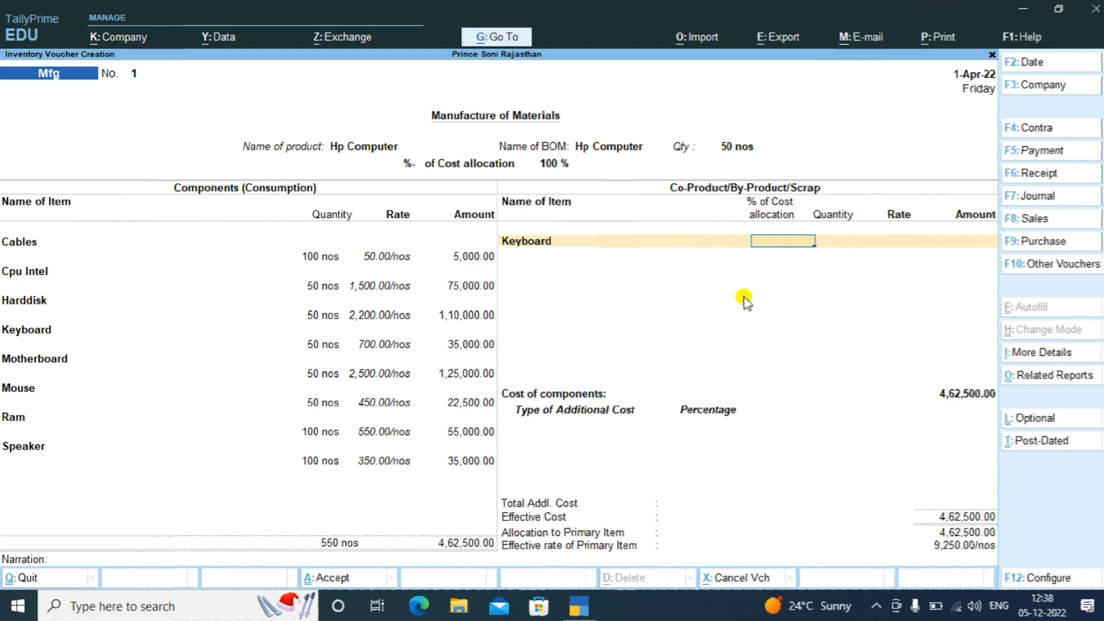
pyautogui.write('1')
pyautogui.press('Return')
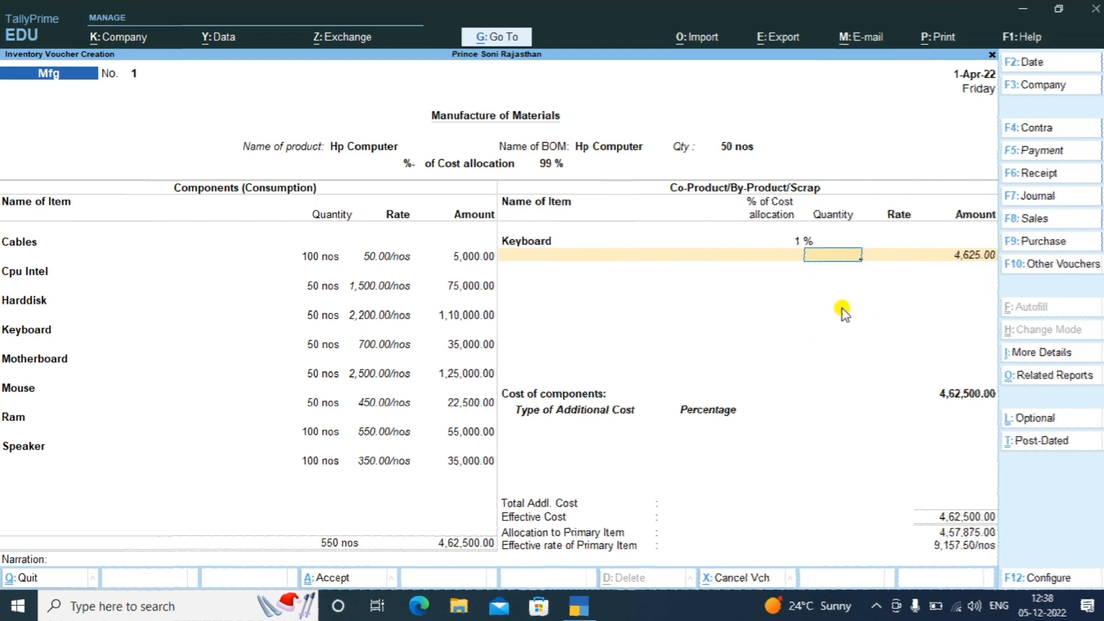
# Return to the co-product item field and move up the stock list toward Create
pyautogui.press('BackSpace')
pyautogui.press('BackSpace')
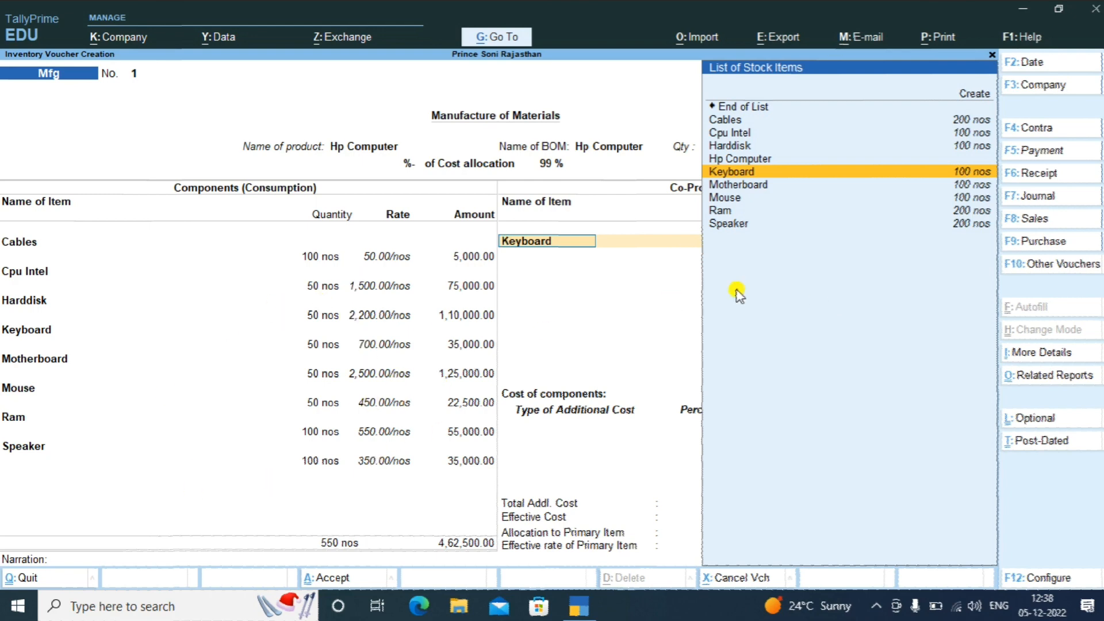
pyautogui.press('Up')
pyautogui.press('Up')
pyautogui.press('Up')
pyautogui.press('Up')
pyautogui.press('Up')
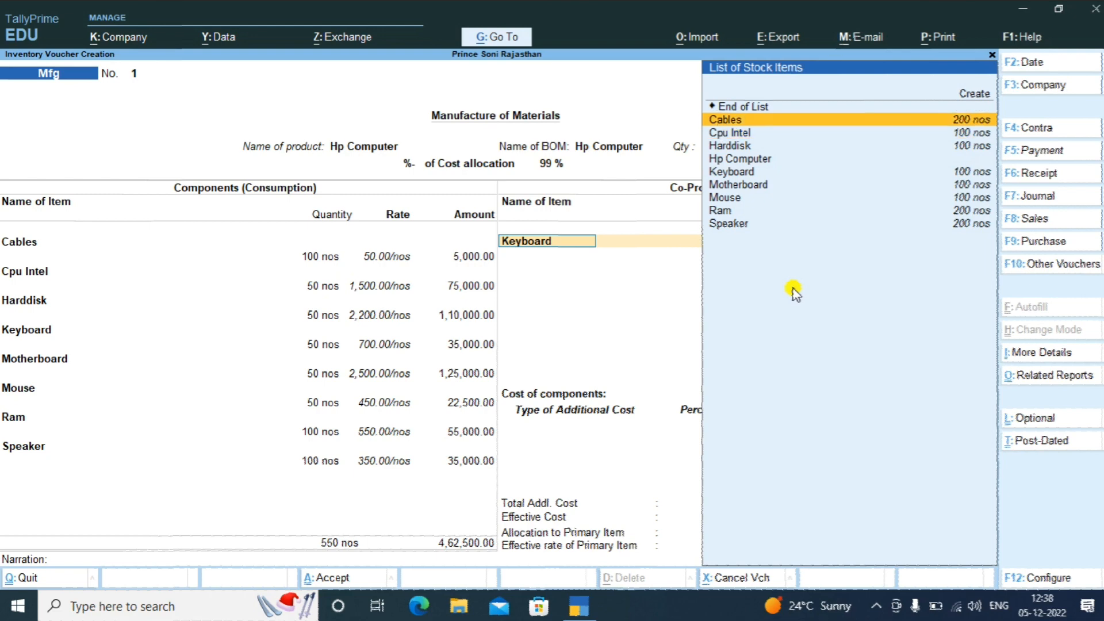
pyautogui.press('Up')
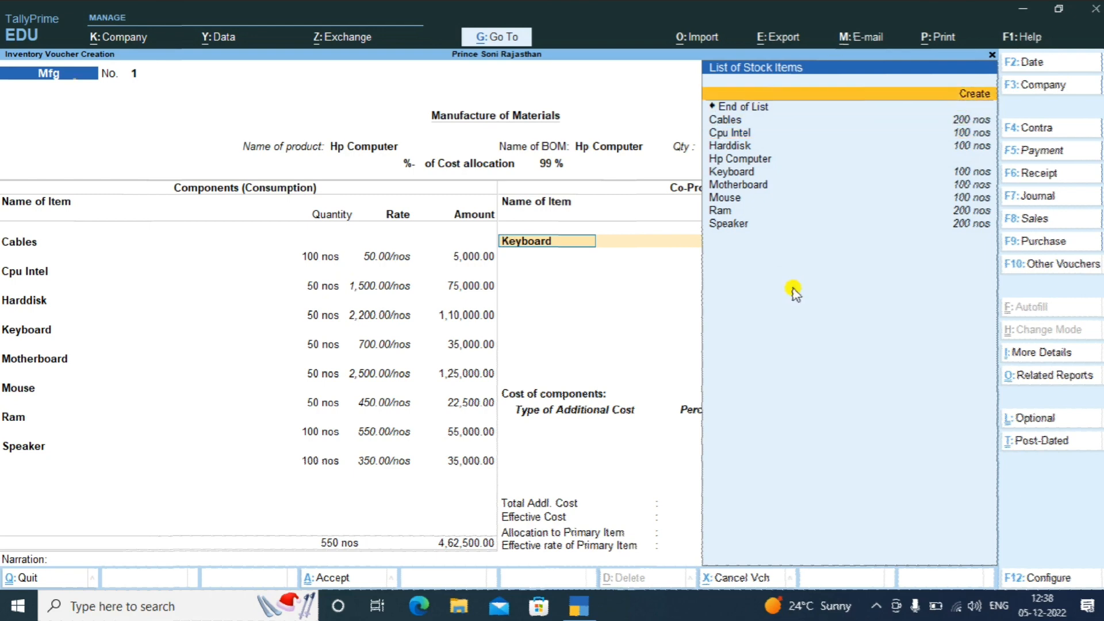
# Create stock item 'Scrap ind Exp' under Primary with units Not Applicable, replacing Keyboard as co-product
pyautogui.press('Return')
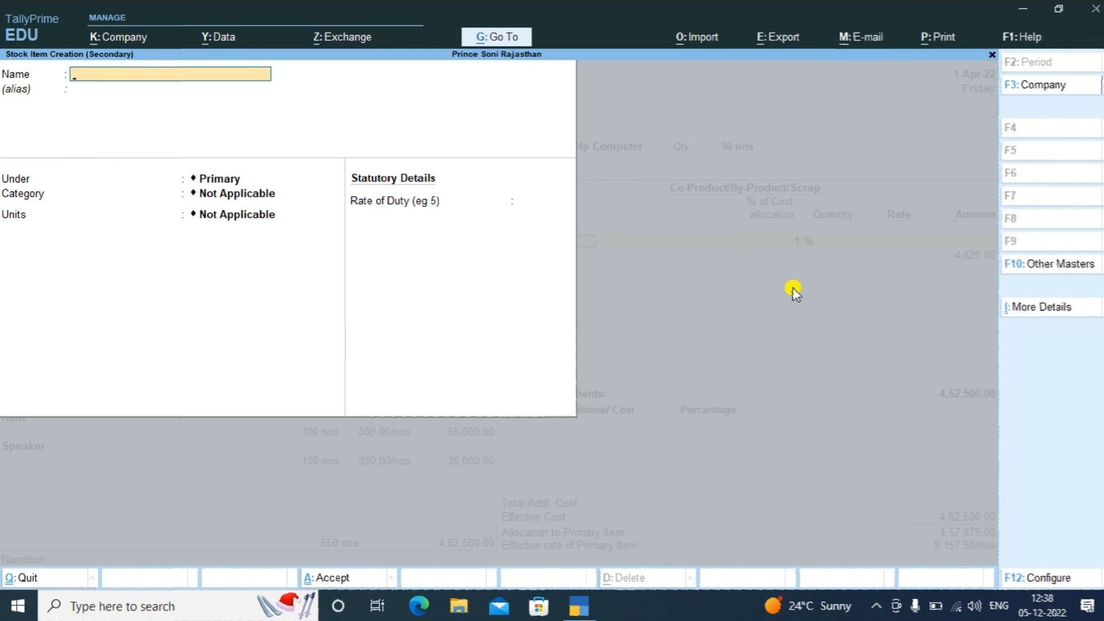
pyautogui.write('Scrap ind Exp')
pyautogui.press('Return')
pyautogui.press('Return')
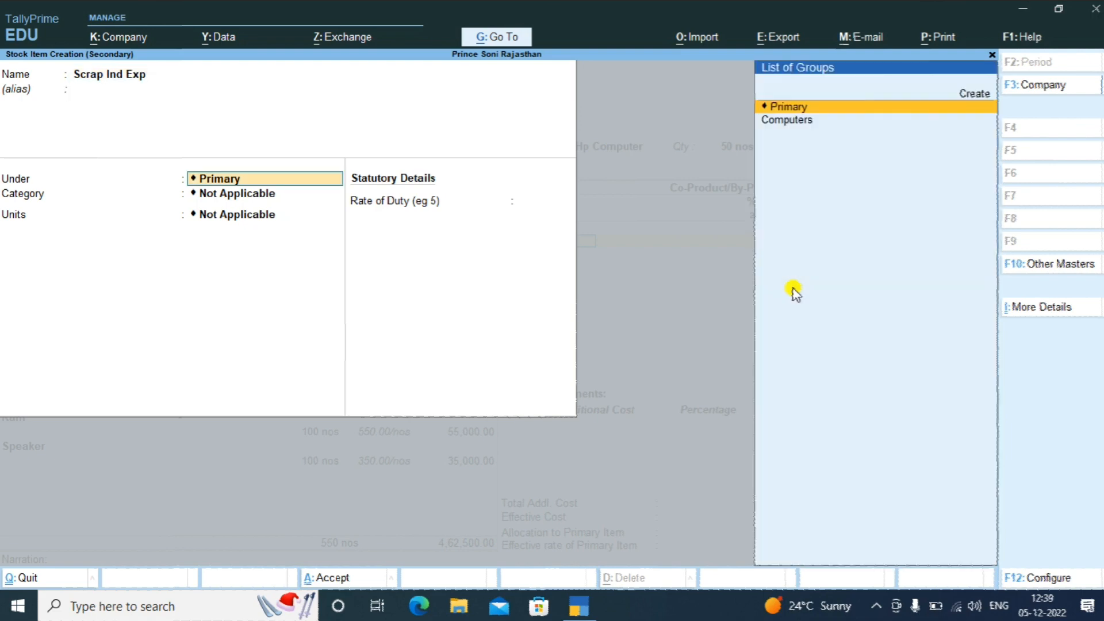
pyautogui.press('Return')
pyautogui.press('Return')
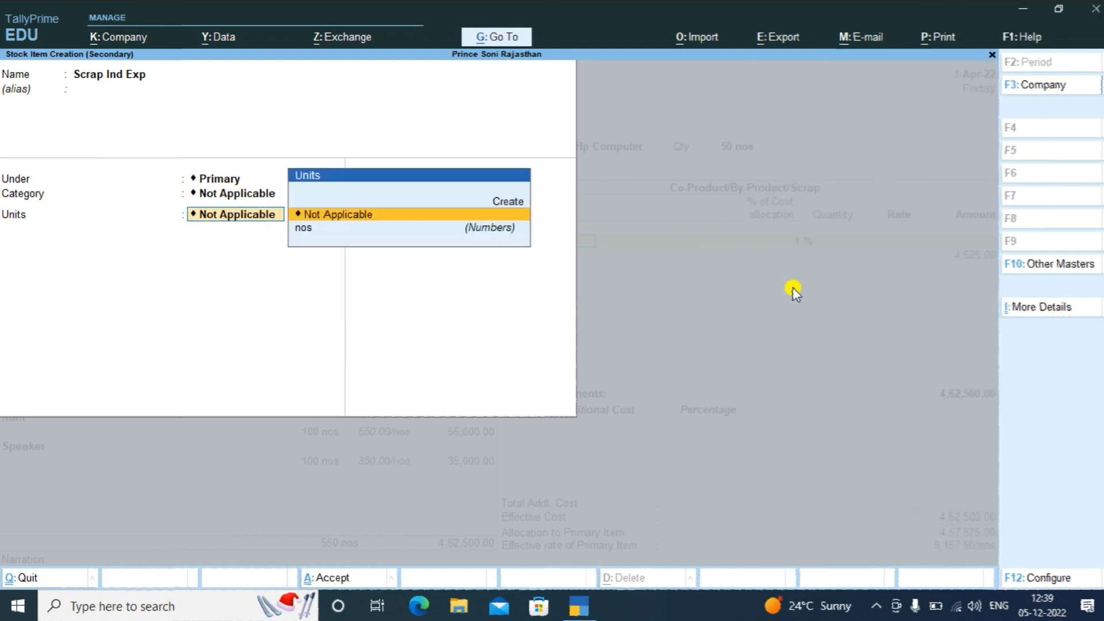
pyautogui.press('Return')
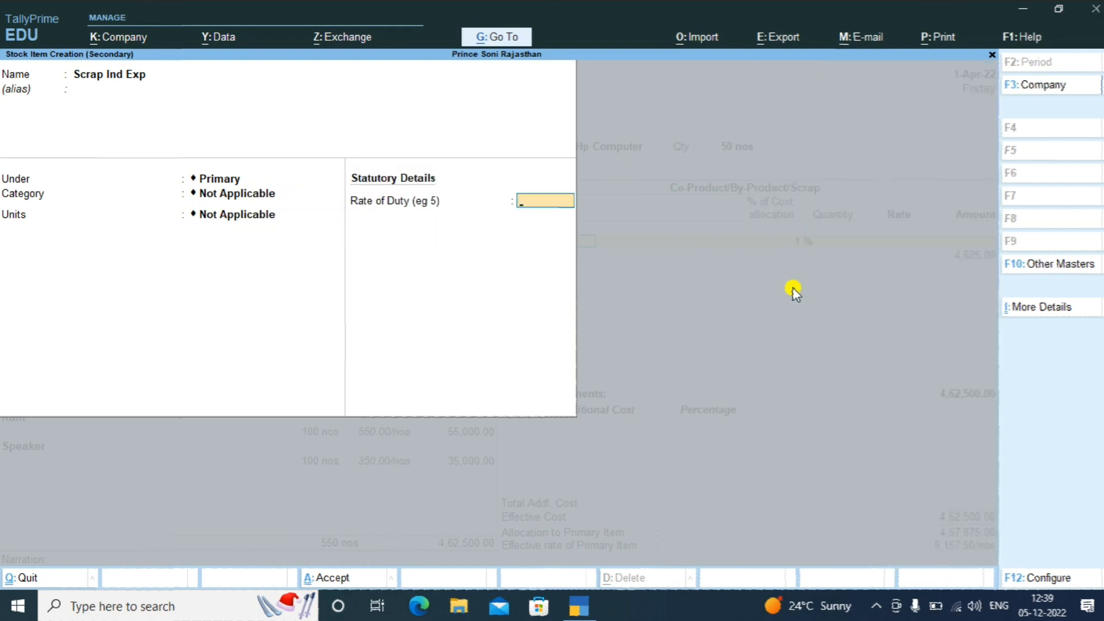
pyautogui.press('Return')
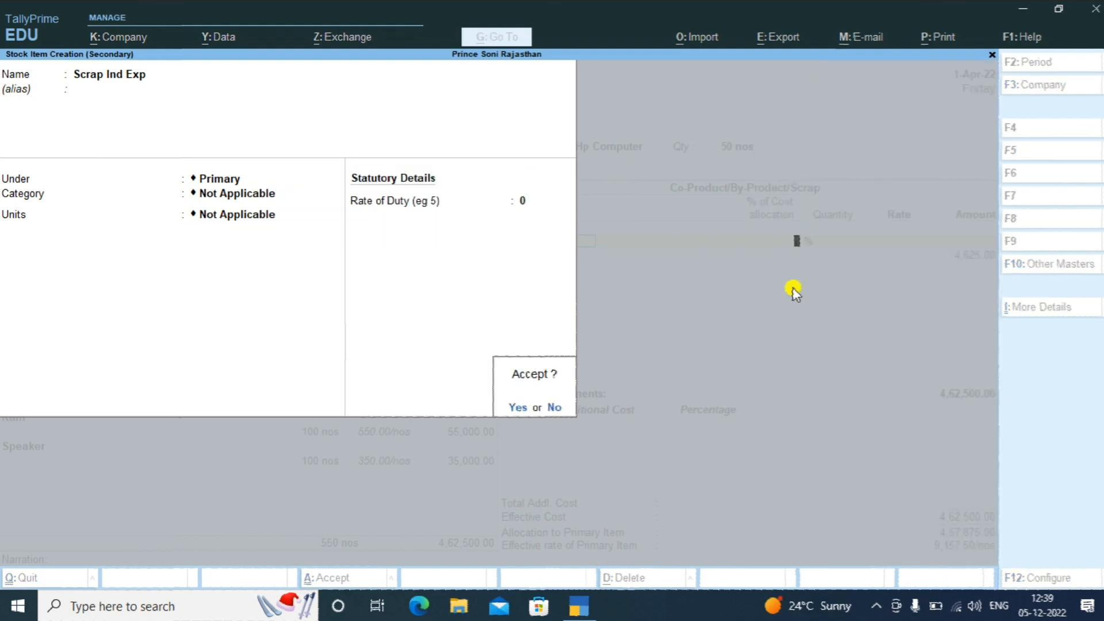
pyautogui.press('Return')
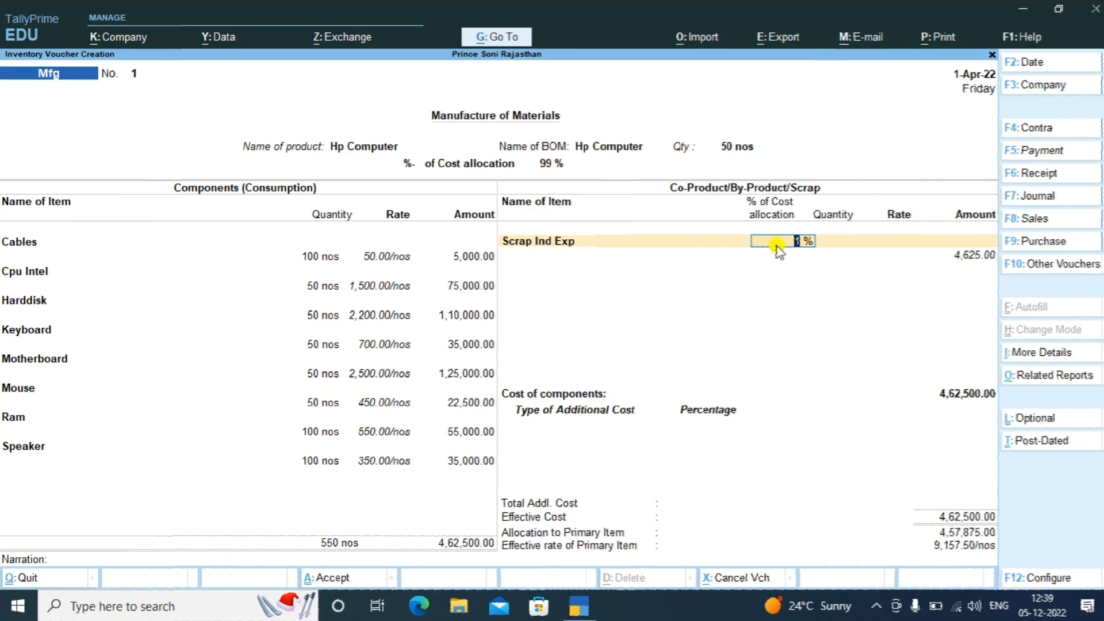
# Give Scrap Ind Exp 3% allocation, then remove it via End of List so Hp Computer returns to 100%
pyautogui.write('3')
pyautogui.press('Return')
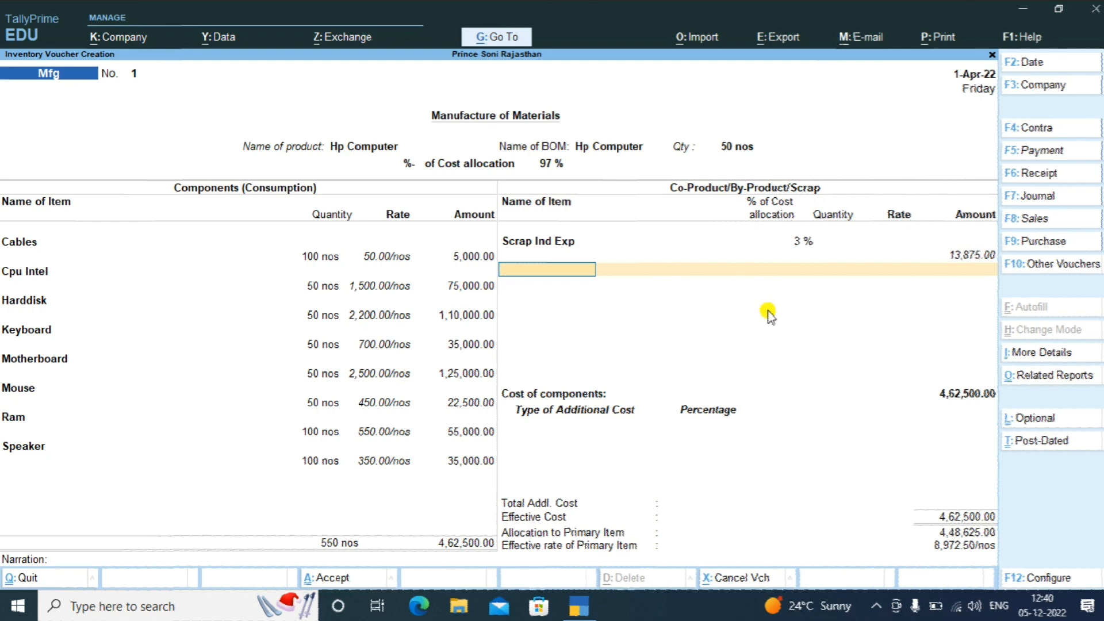
pyautogui.press('BackSpace')
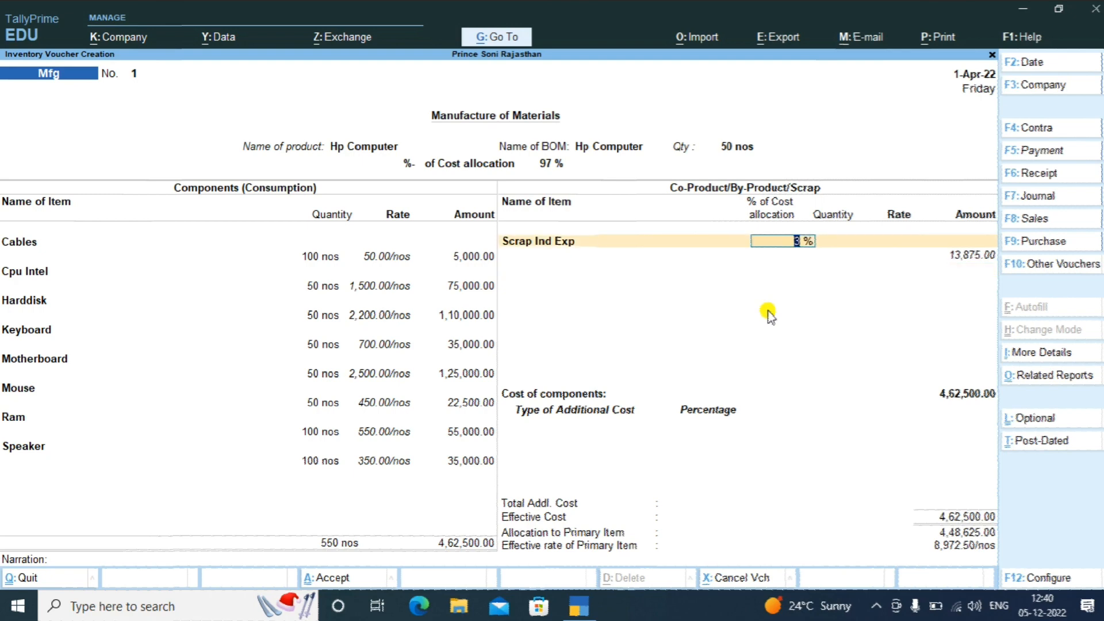
pyautogui.press('BackSpace')
pyautogui.press('Up')
pyautogui.press('Up')
pyautogui.press('Up')
pyautogui.press('Up')
pyautogui.press('Up')
pyautogui.press('Up')
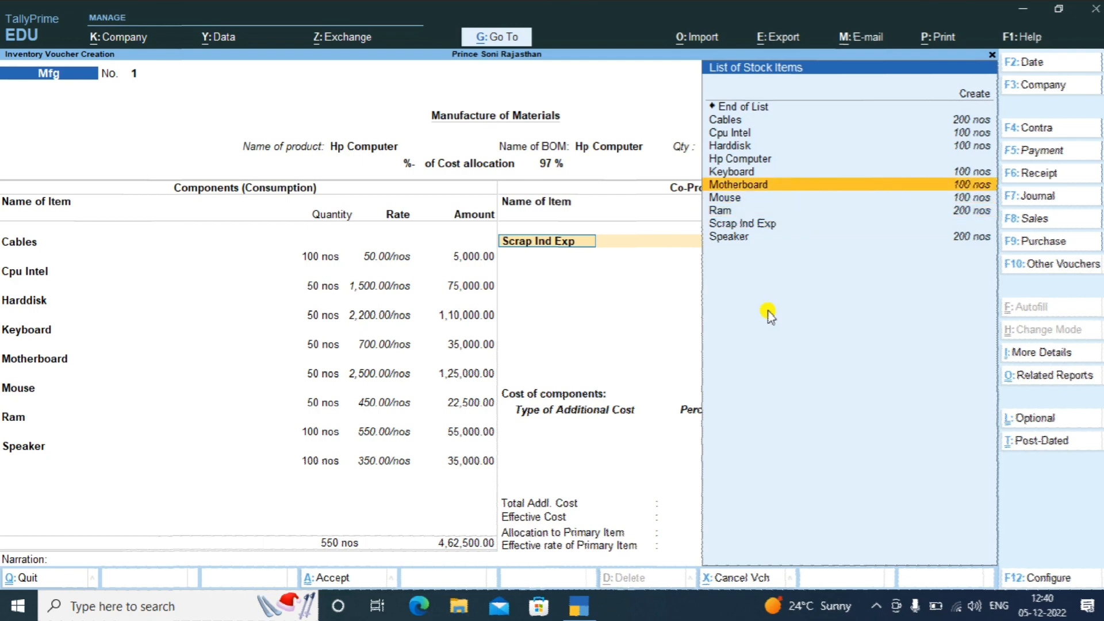
pyautogui.press('Up')
pyautogui.press('Up')
pyautogui.press('Up')
pyautogui.press('Return')
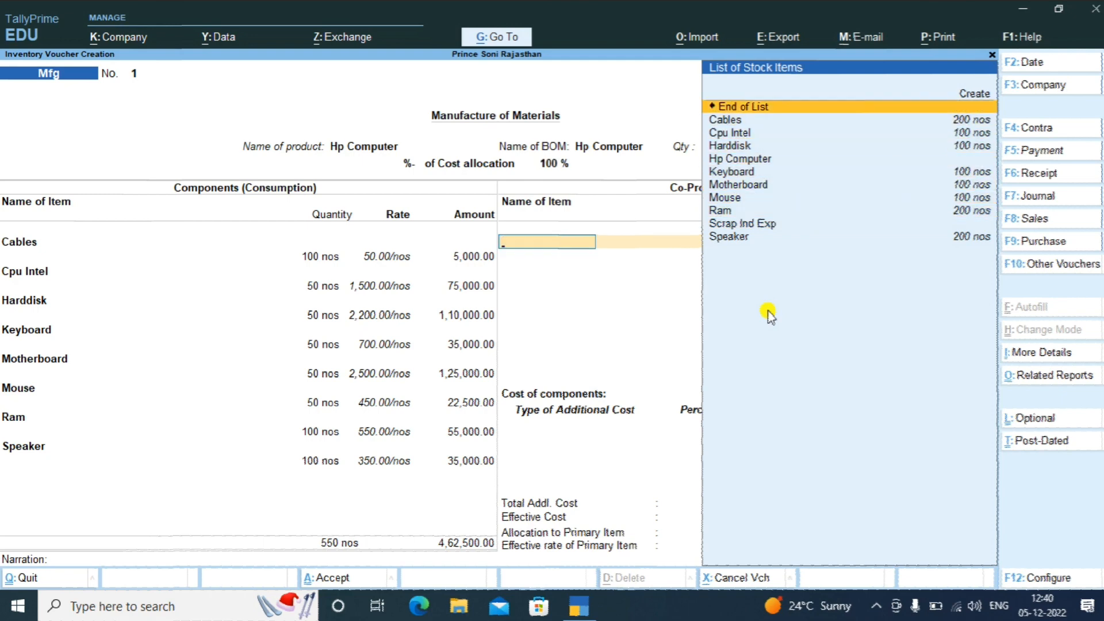
pyautogui.press('Return')
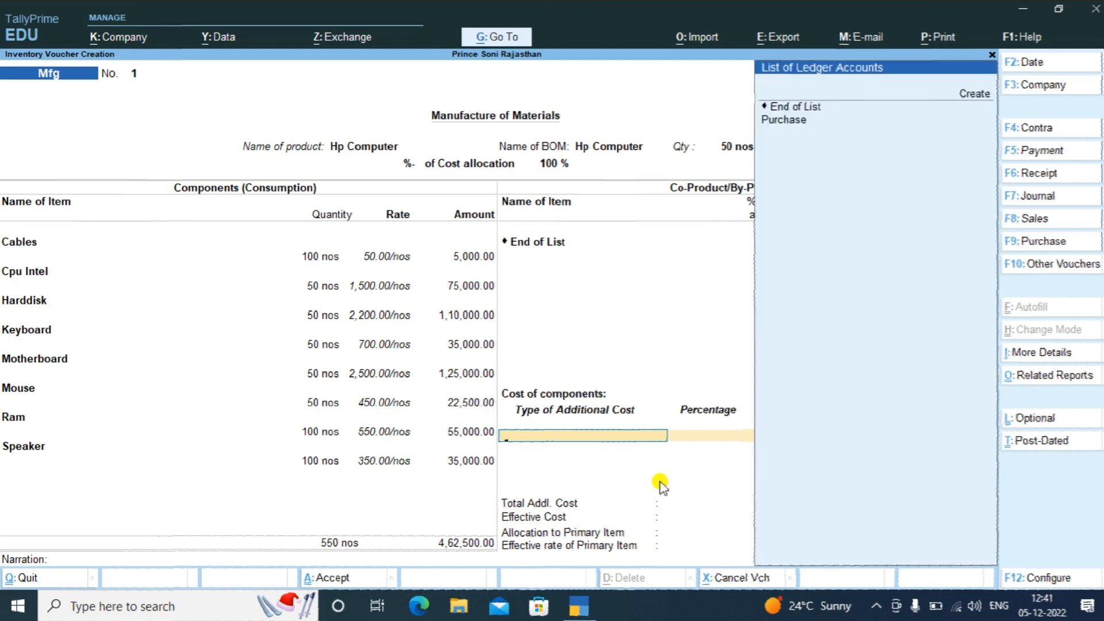
# Bring up the ledger list for the first additional cost and move to Create
pyautogui.press('Down')
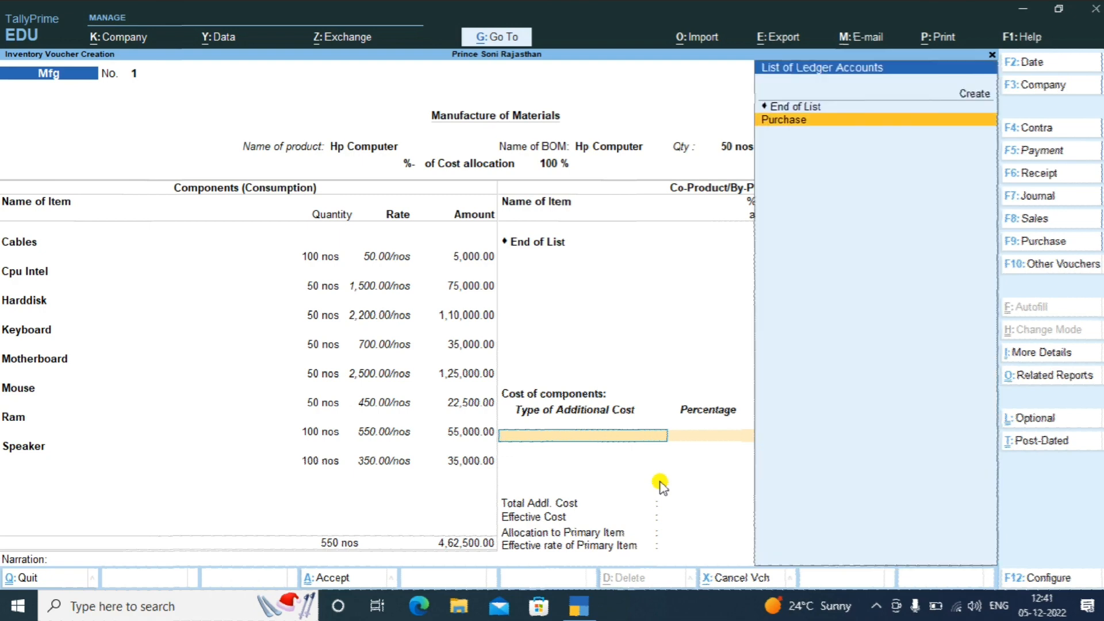
pyautogui.press('Up')
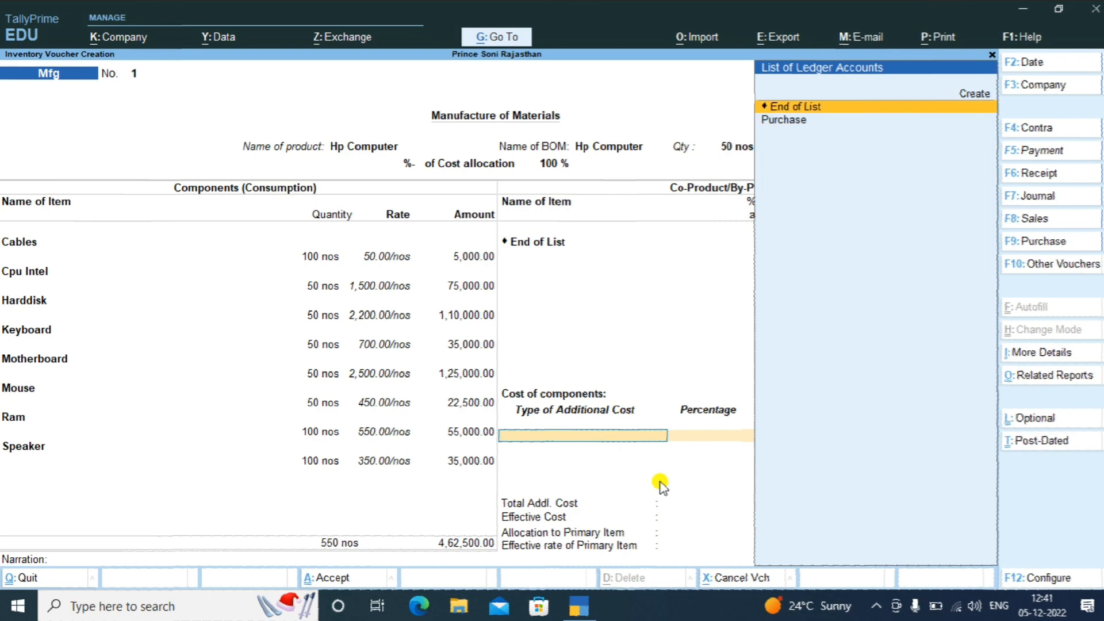
pyautogui.press('Up')
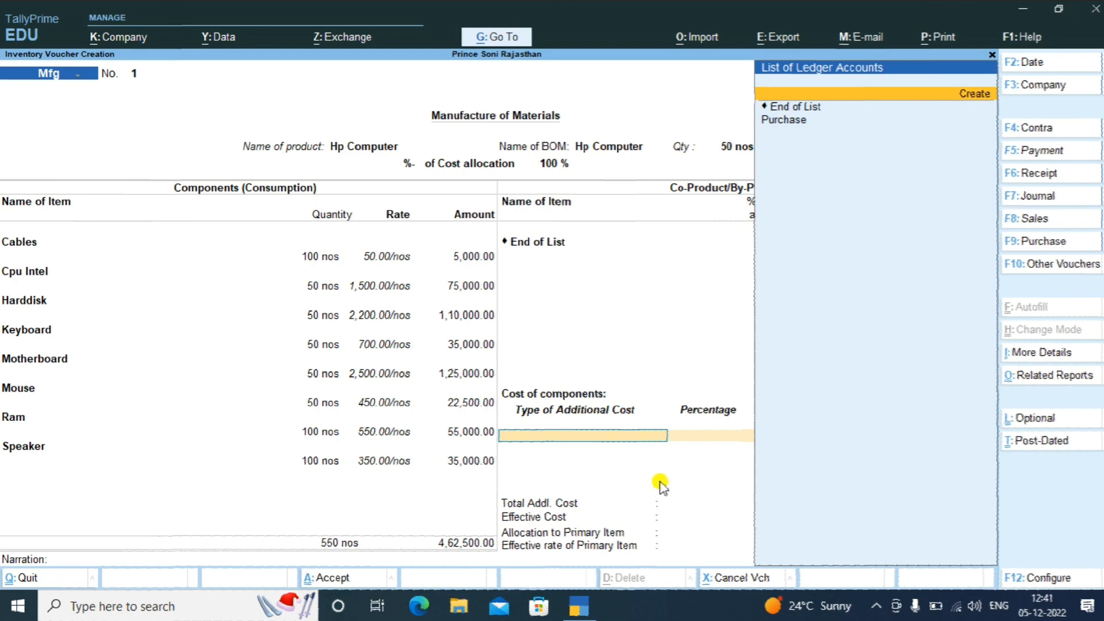
# Create ledger 'Electricity Bill Ind Exp' under Indirect Expenses, type Not Applicable, as the first additional cost
pyautogui.press('Return')
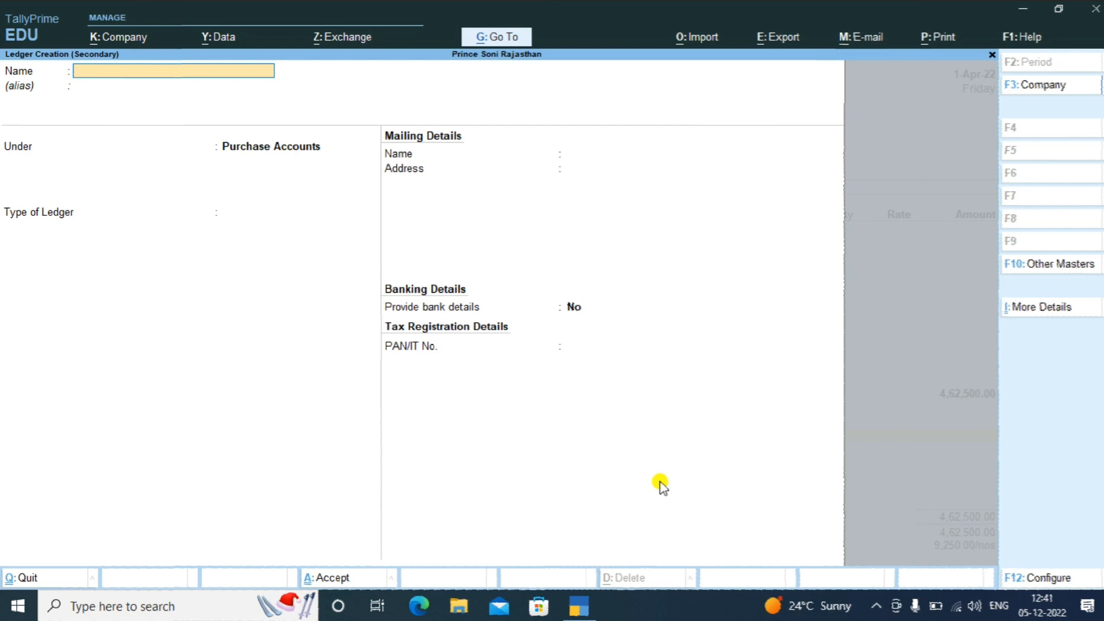
pyautogui.write('Electricity Bill Ind')
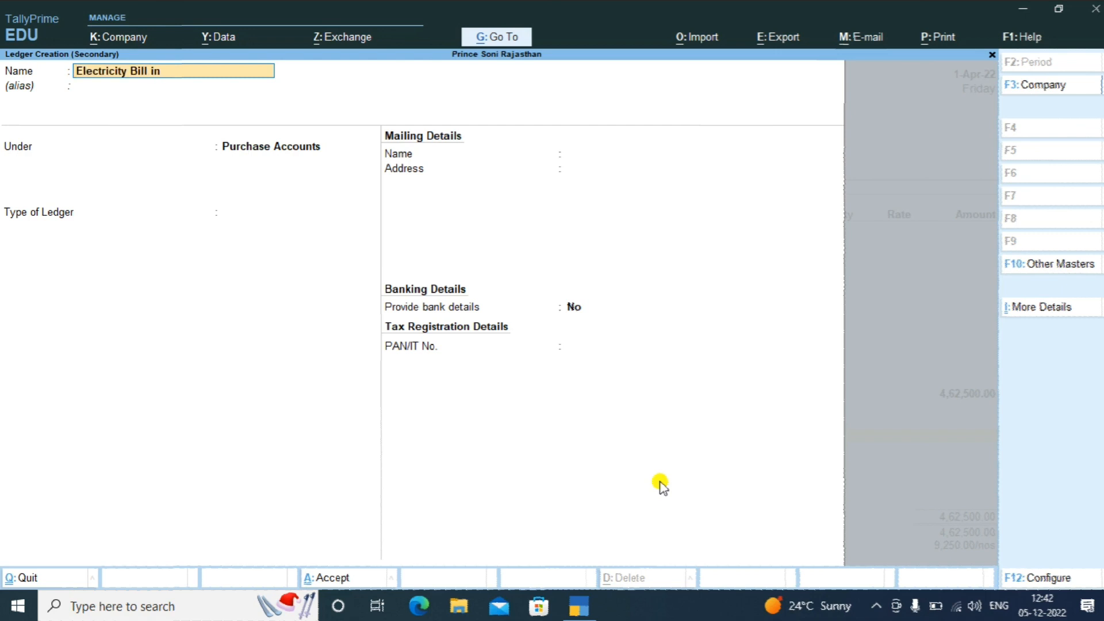
pyautogui.write(' Exp')
pyautogui.press('Return')
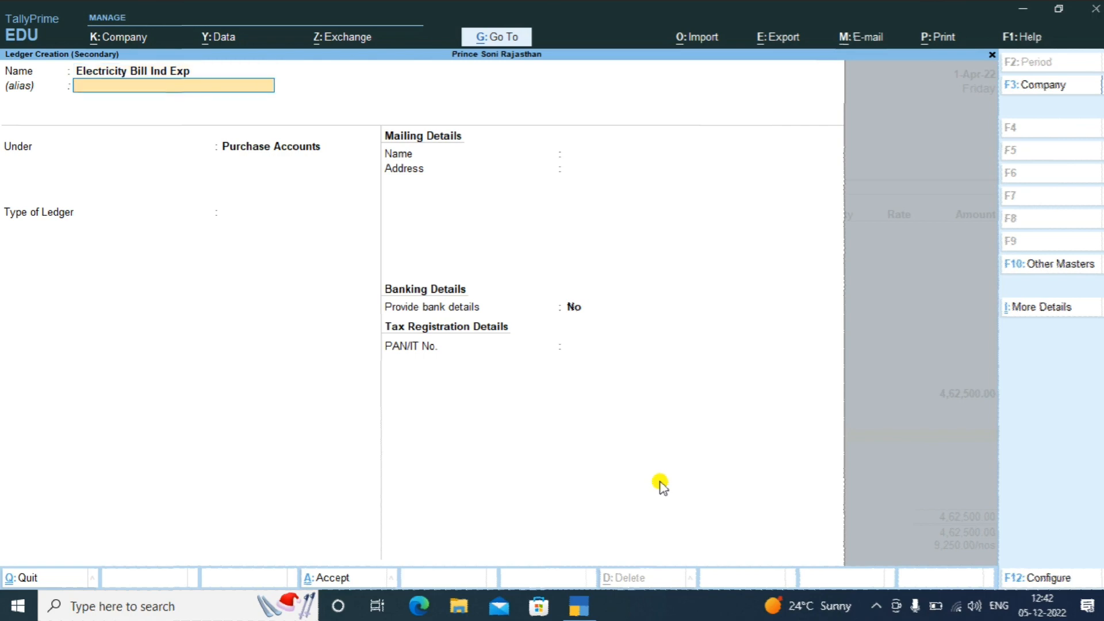
pyautogui.press('Return')
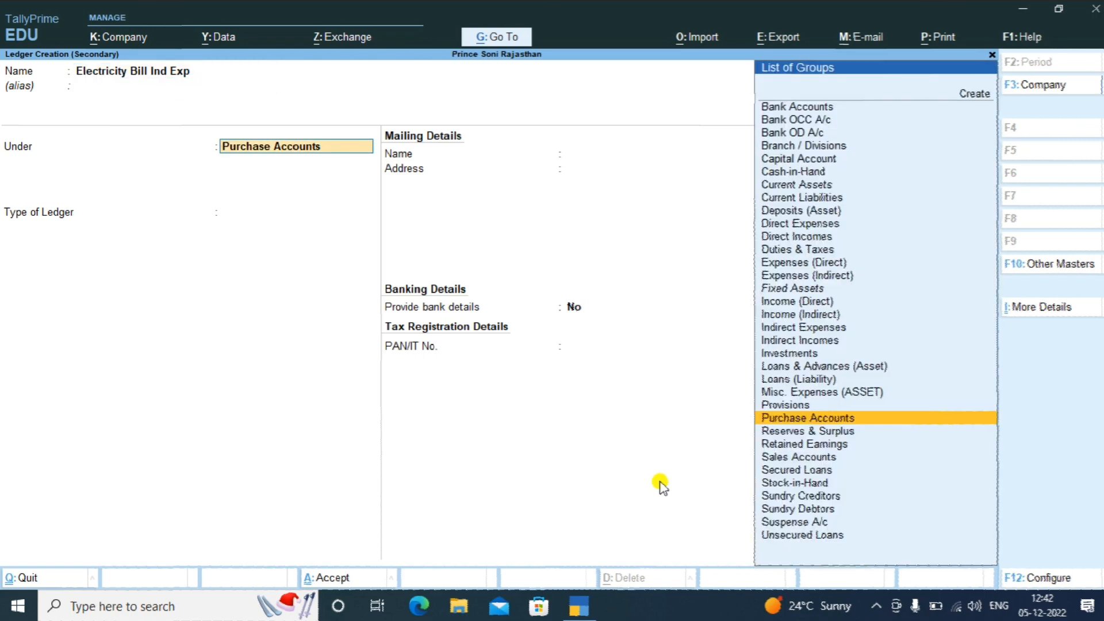
pyautogui.write('Ind')
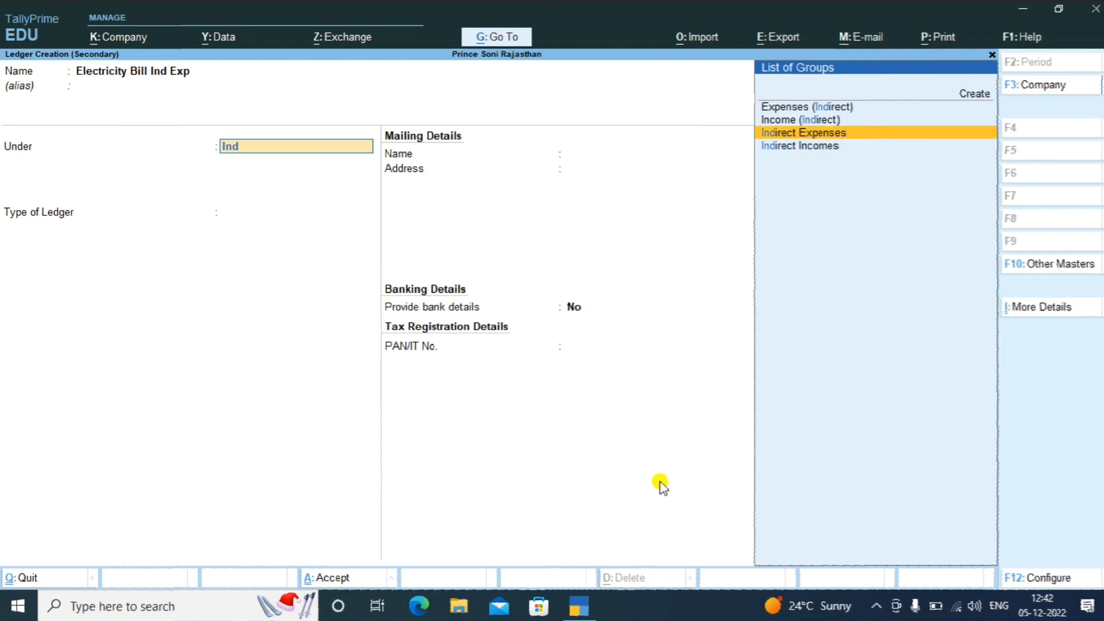
pyautogui.press('Return')
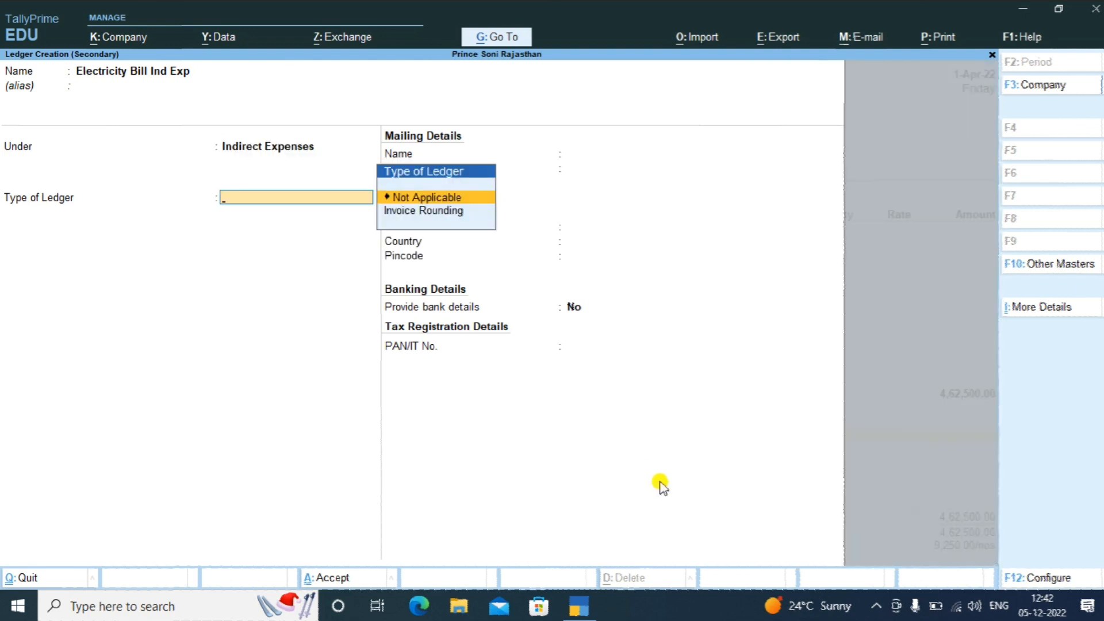
pyautogui.press('Return')
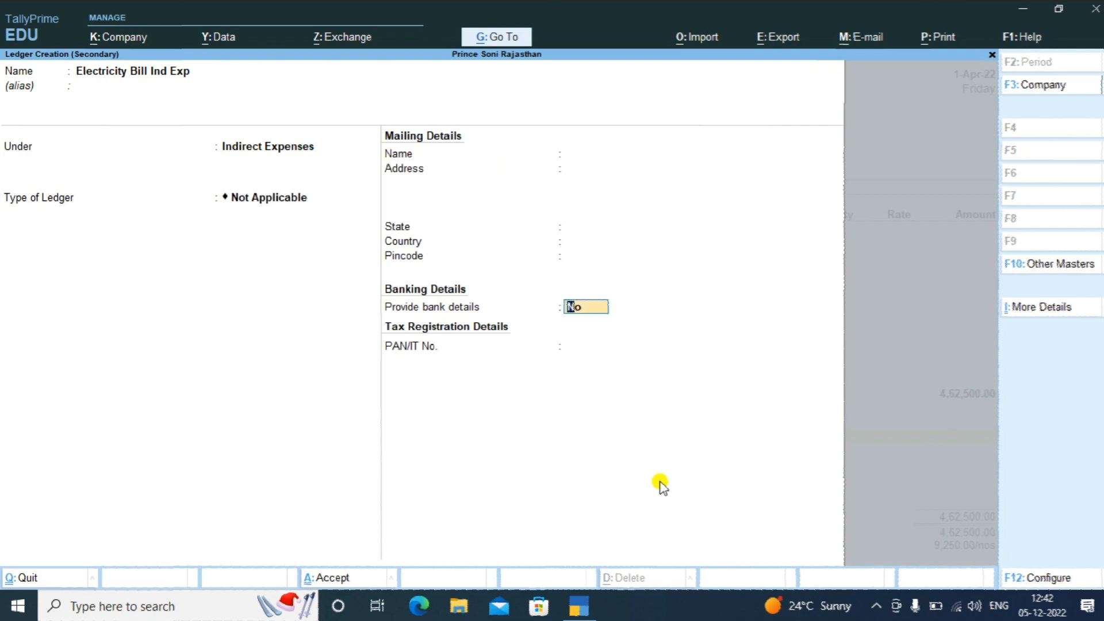
pyautogui.press('Return')
pyautogui.press('y')
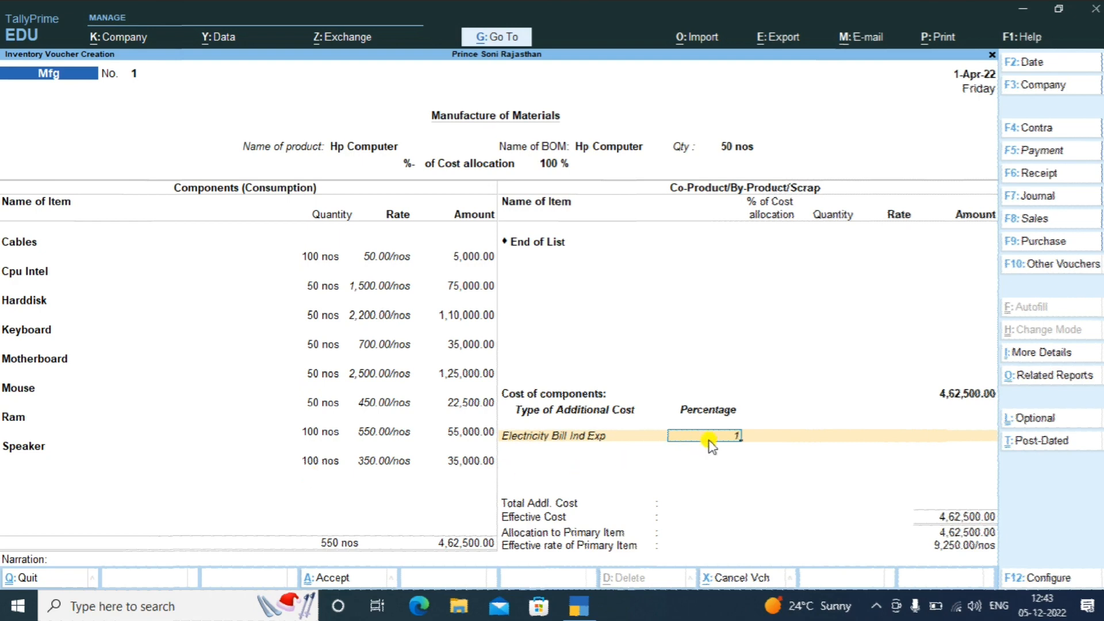
# Replace the electricity cost's 1% with a fixed 2,000.00 amount, raising effective cost to 4,64,500.00
pyautogui.press('Return')
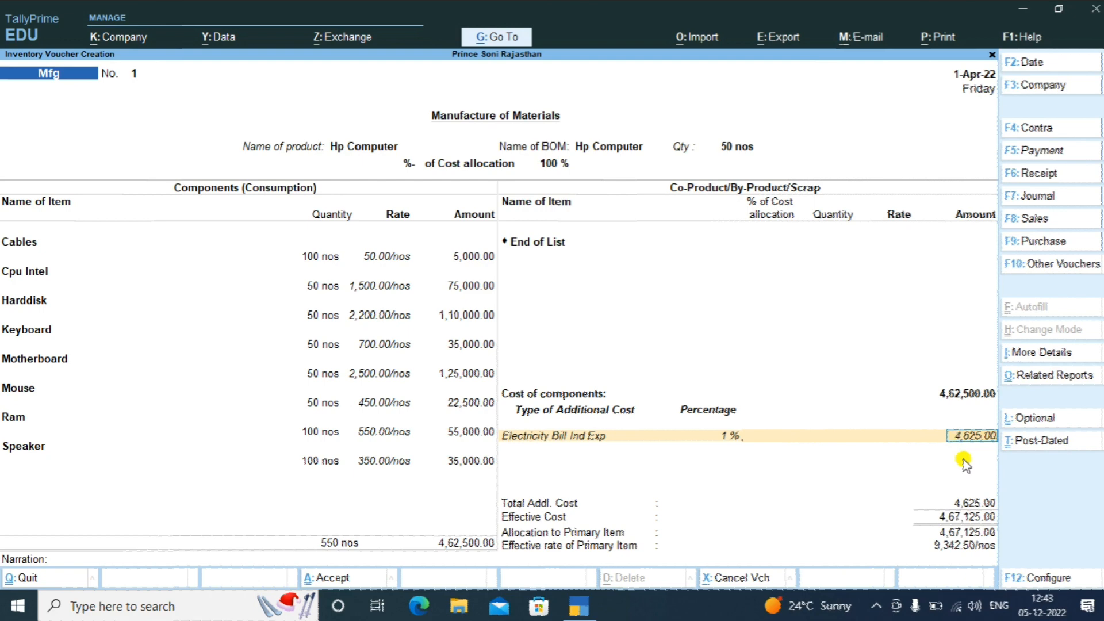
pyautogui.press('BackSpace')
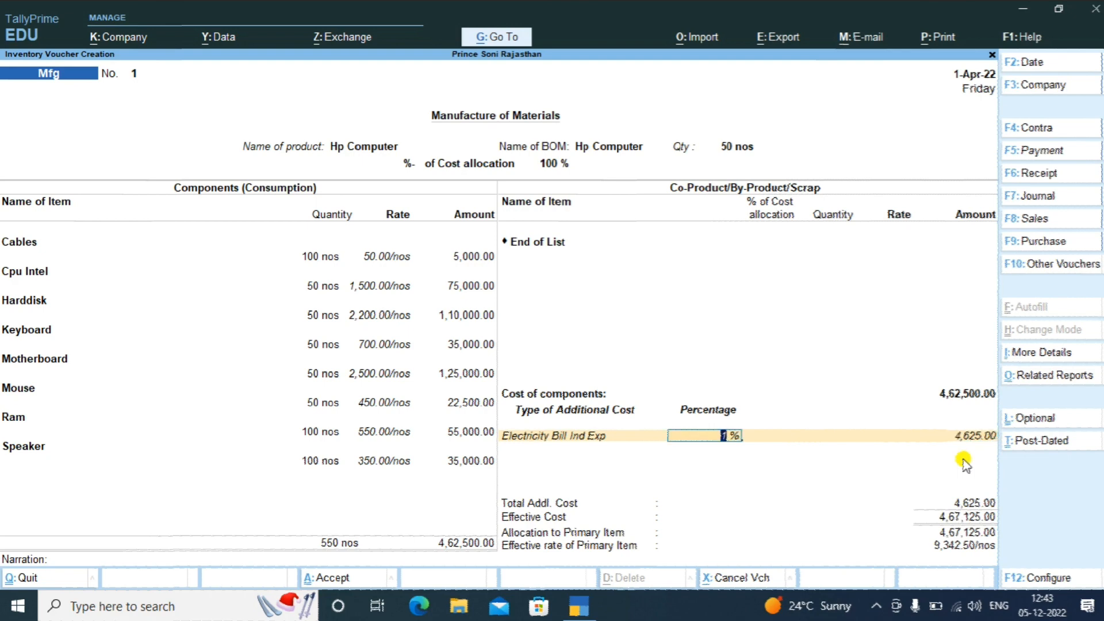
pyautogui.press('Return')
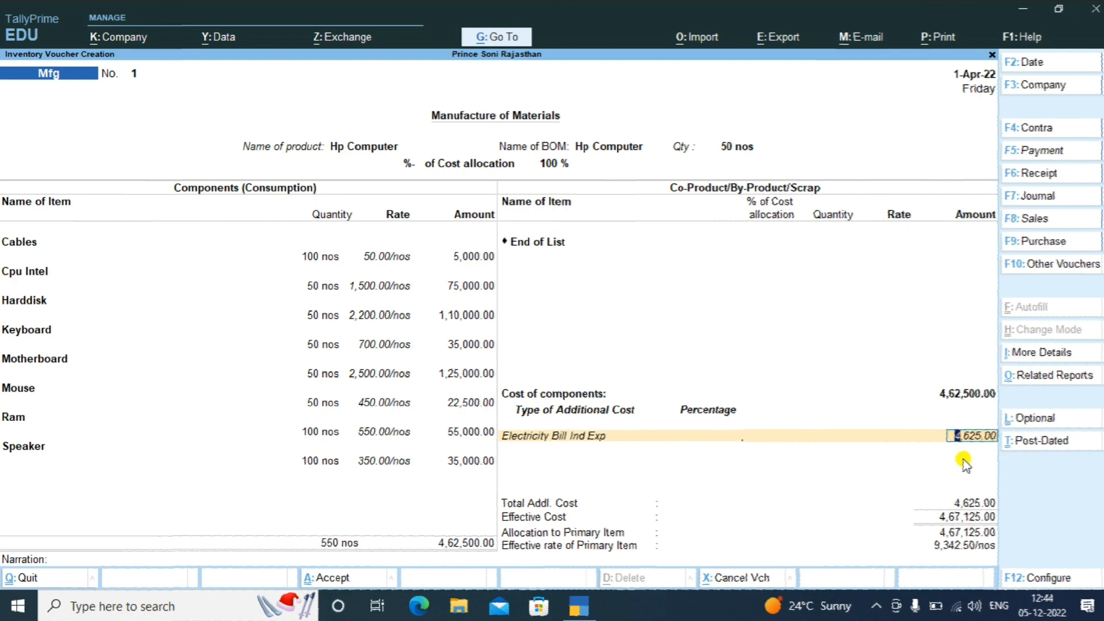
pyautogui.write('2000')
pyautogui.press('Return')
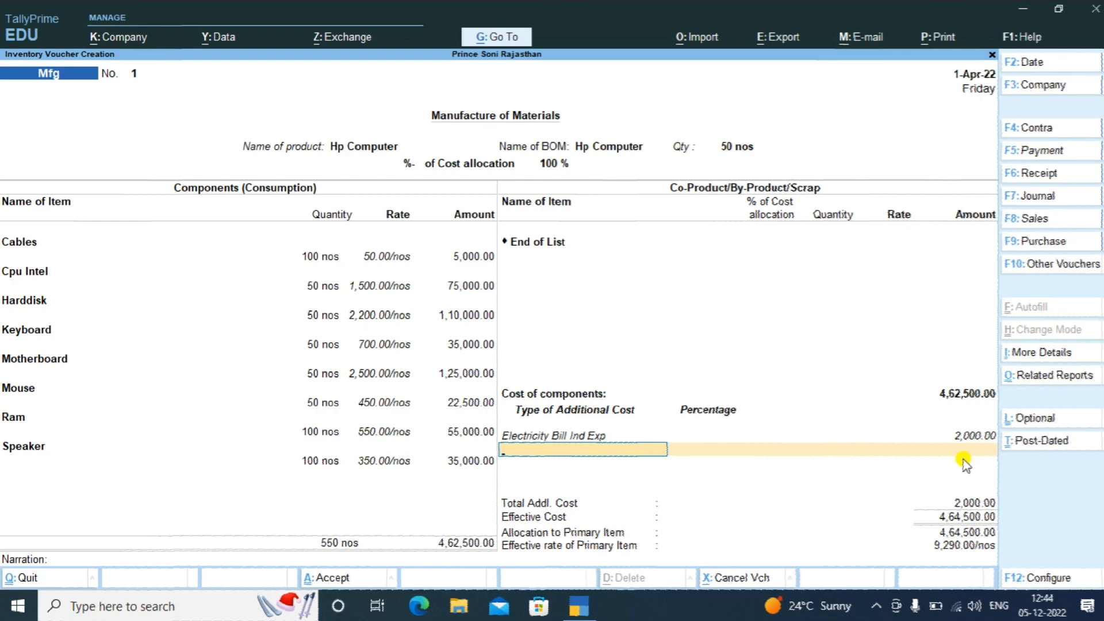
pyautogui.press('Up')
pyautogui.press('Up')
pyautogui.press('Up')
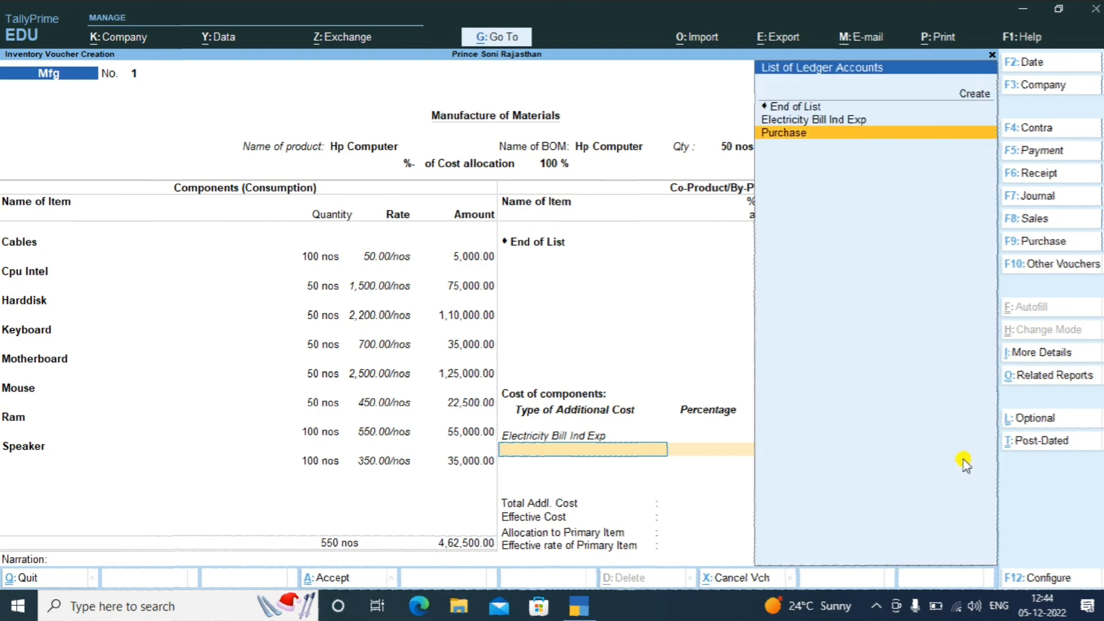
# Create a Labour ledger under Indirect Expenses, type Not Applicable, as the second additional cost
pyautogui.press('Return')
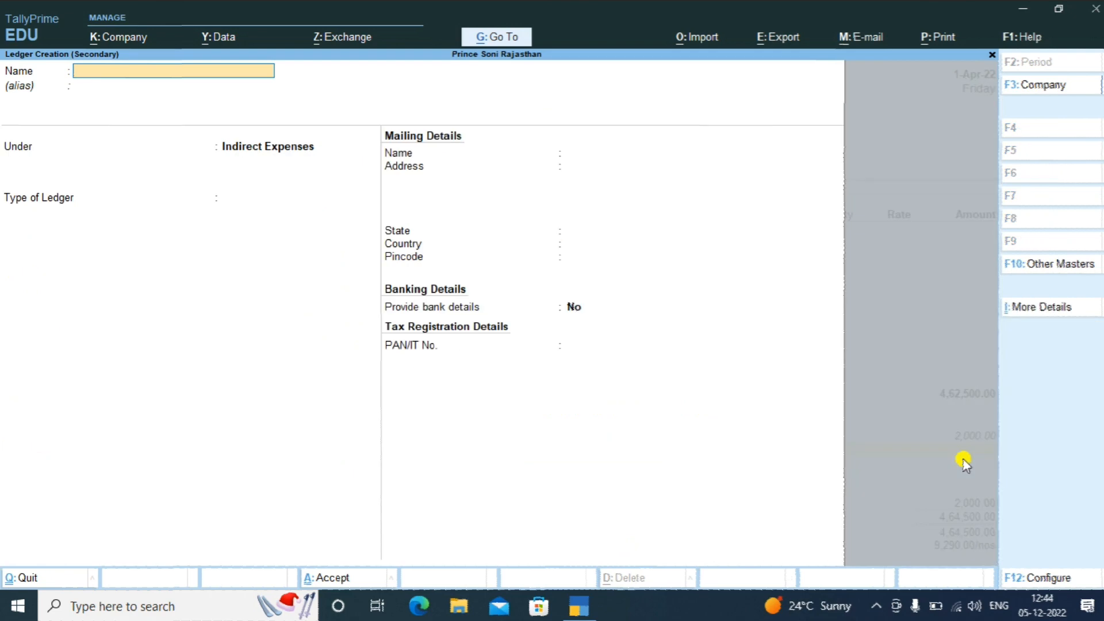
pyautogui.write('Labour')
pyautogui.press('Return')
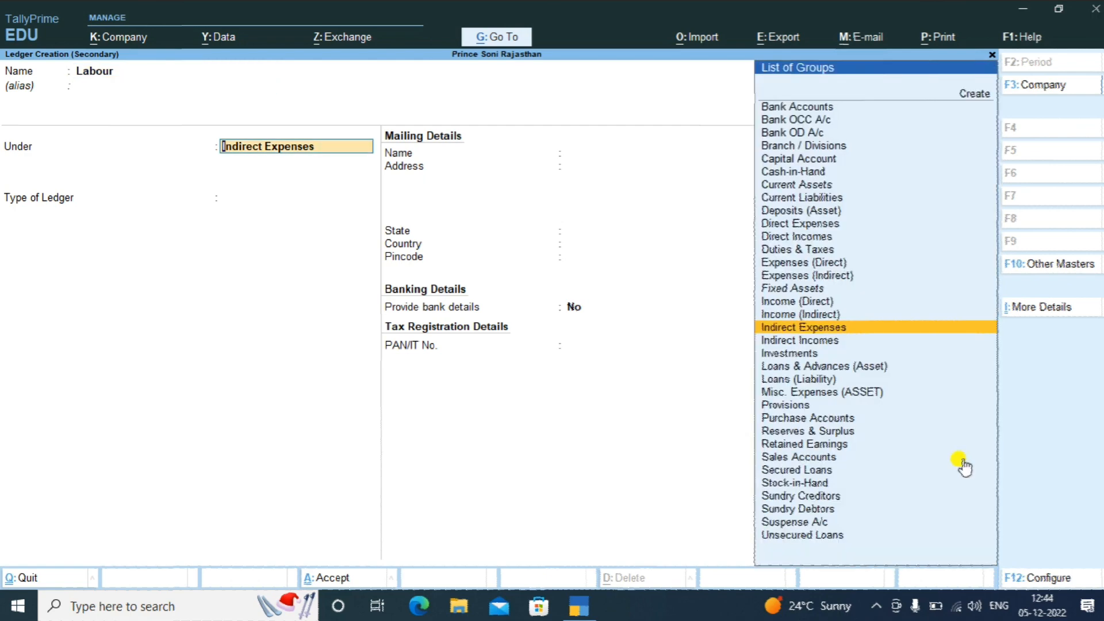
pyautogui.press('Return')
pyautogui.press('Return')
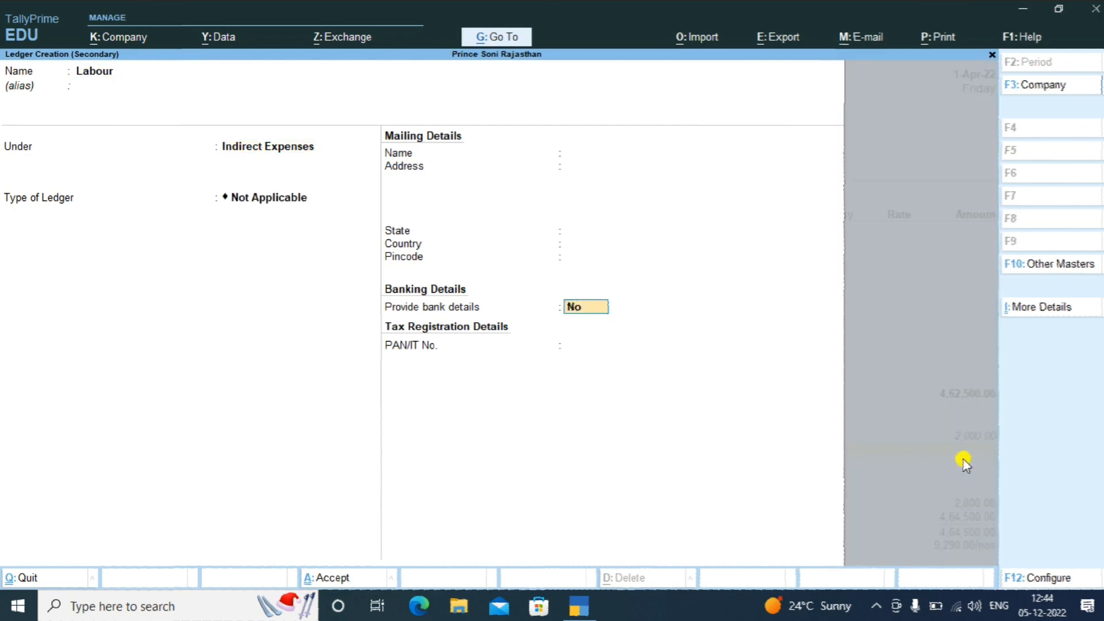
pyautogui.press('Return')
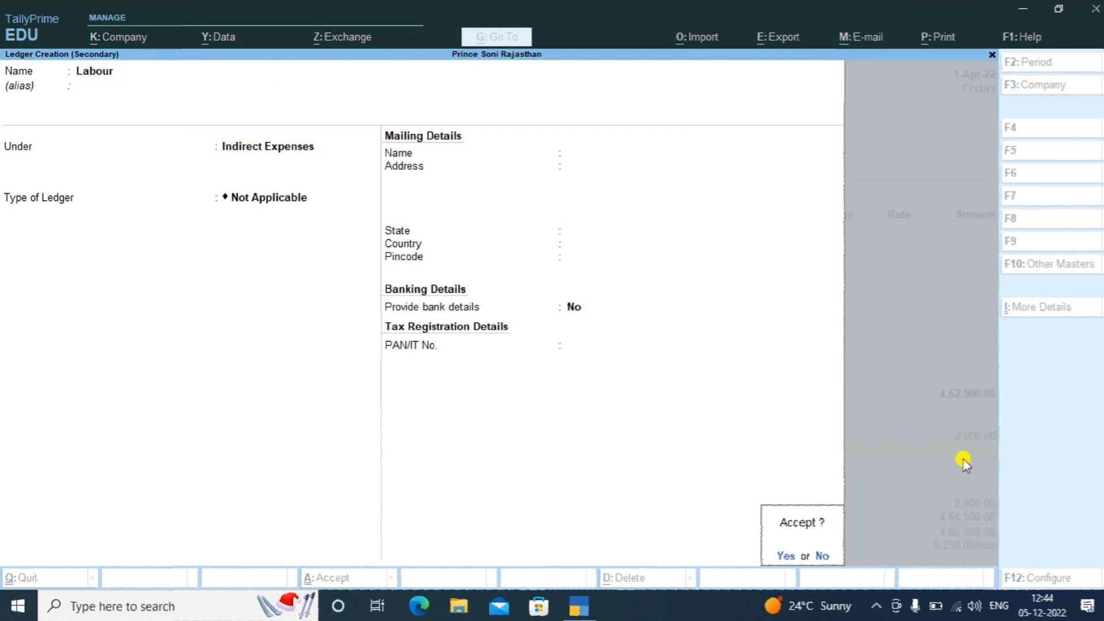
pyautogui.press('Return')
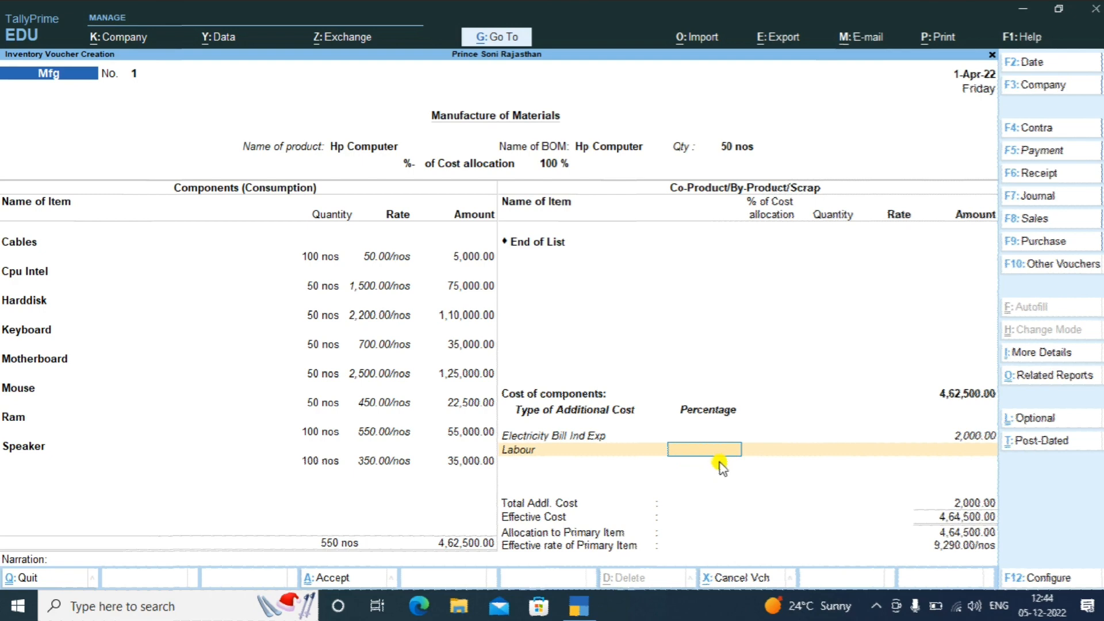
# Set Labour at 3% of cost (13,875.00) and end the additional costs list
pyautogui.write('3')
pyautogui.press('Return')
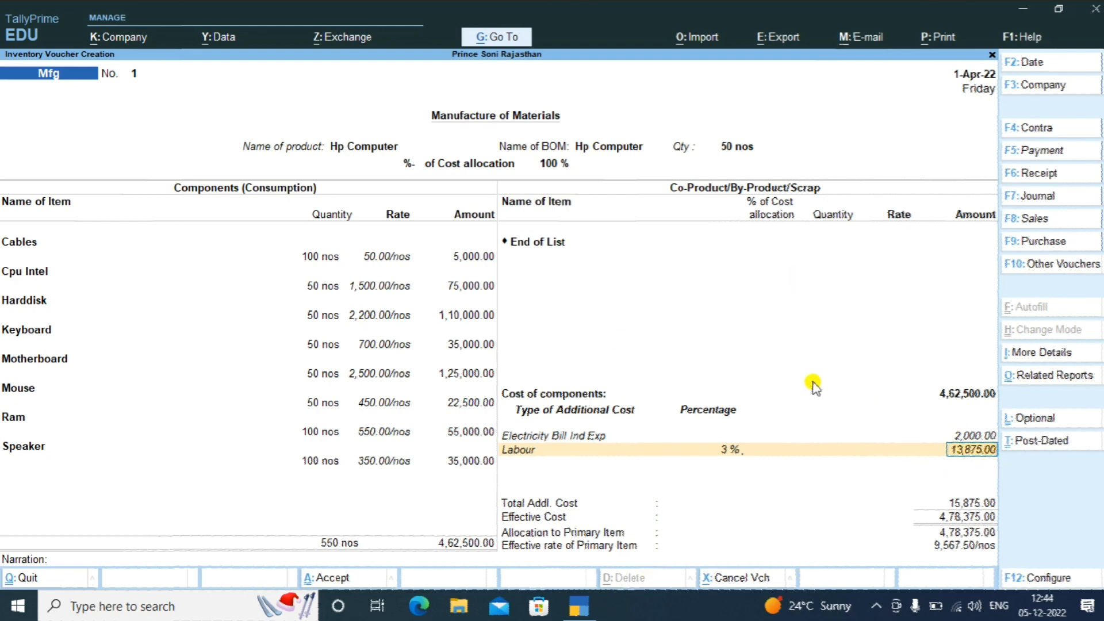
pyautogui.press('Return')
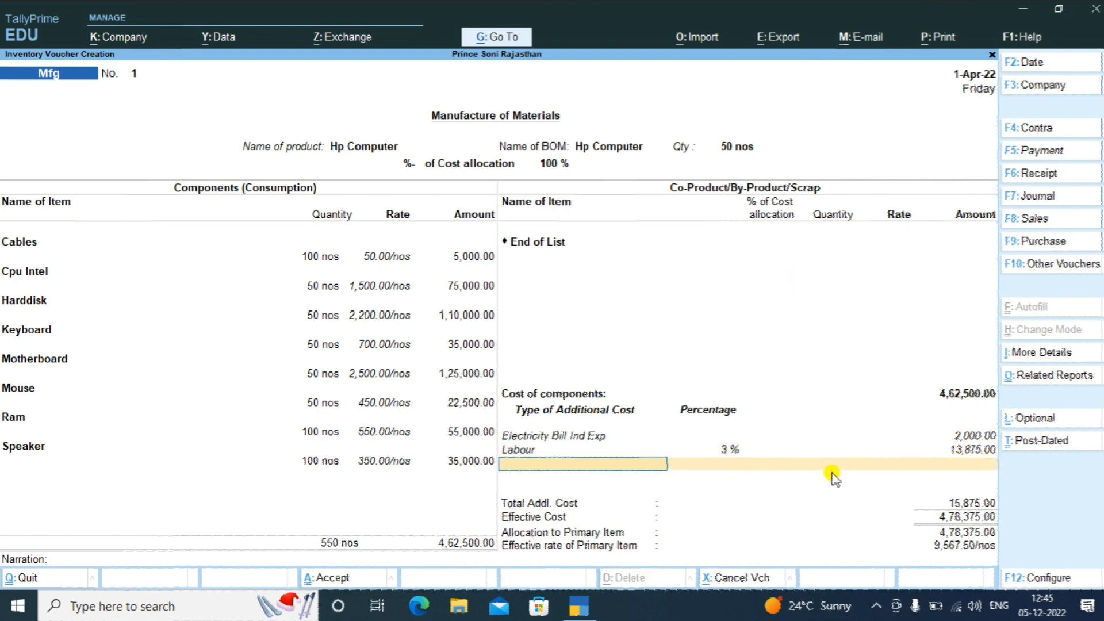
pyautogui.press('Return')
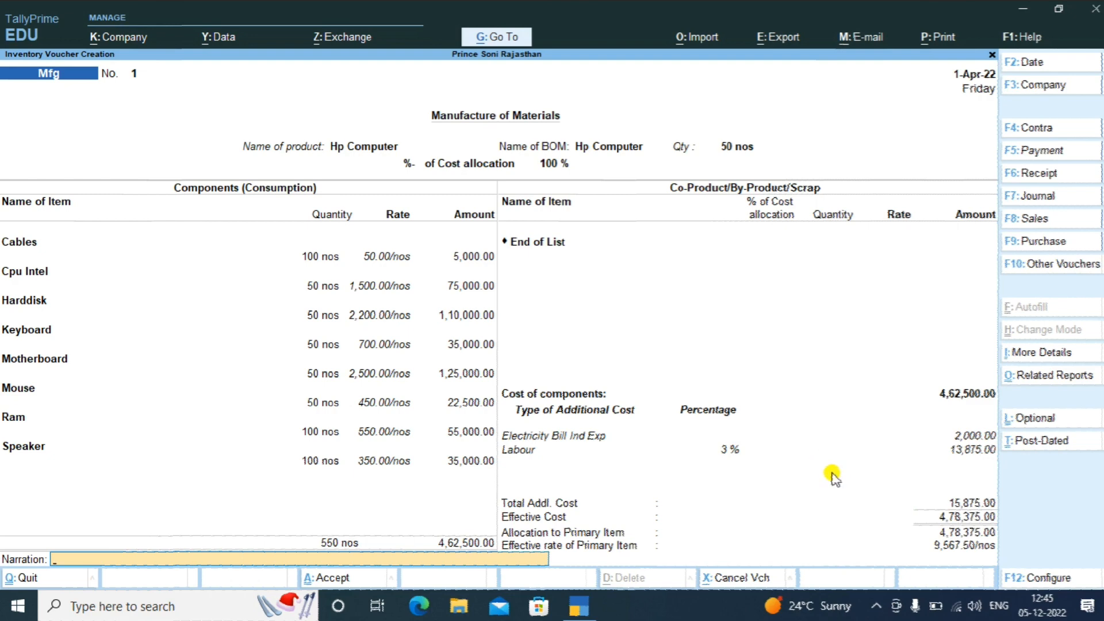
# Save manufacturing voucher 1 without a narration
pyautogui.press('Return')
pyautogui.click(832, 475)
pyautogui.press('Return')
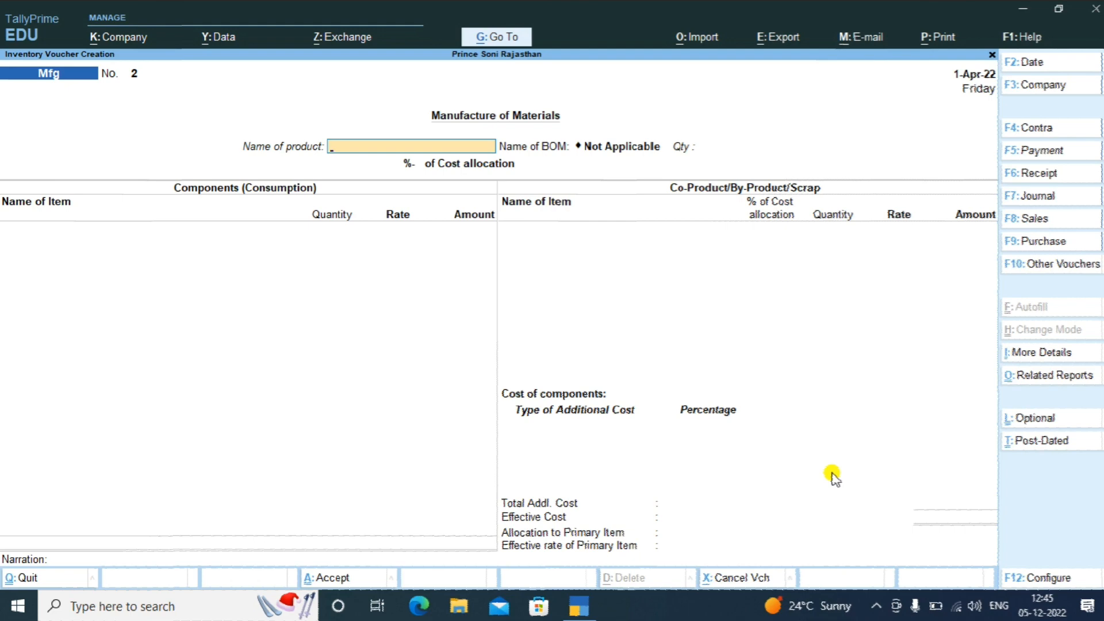
pyautogui.press('F8')
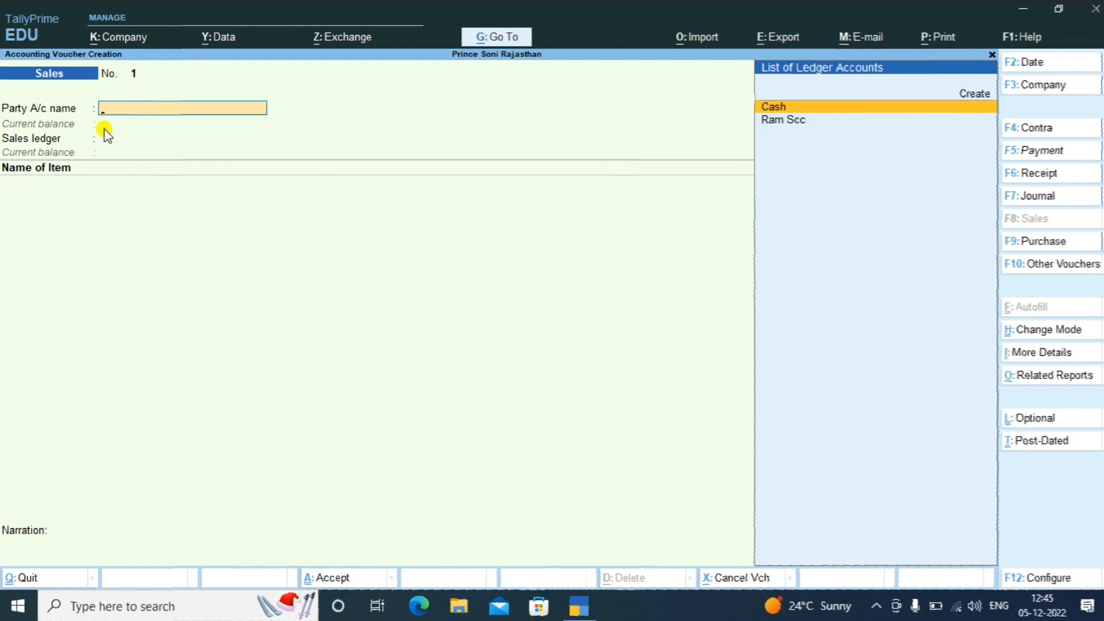
# Create a new customer ledger under Sundry Debtors with default details as the Sales voucher's party
pyautogui.press('Up')
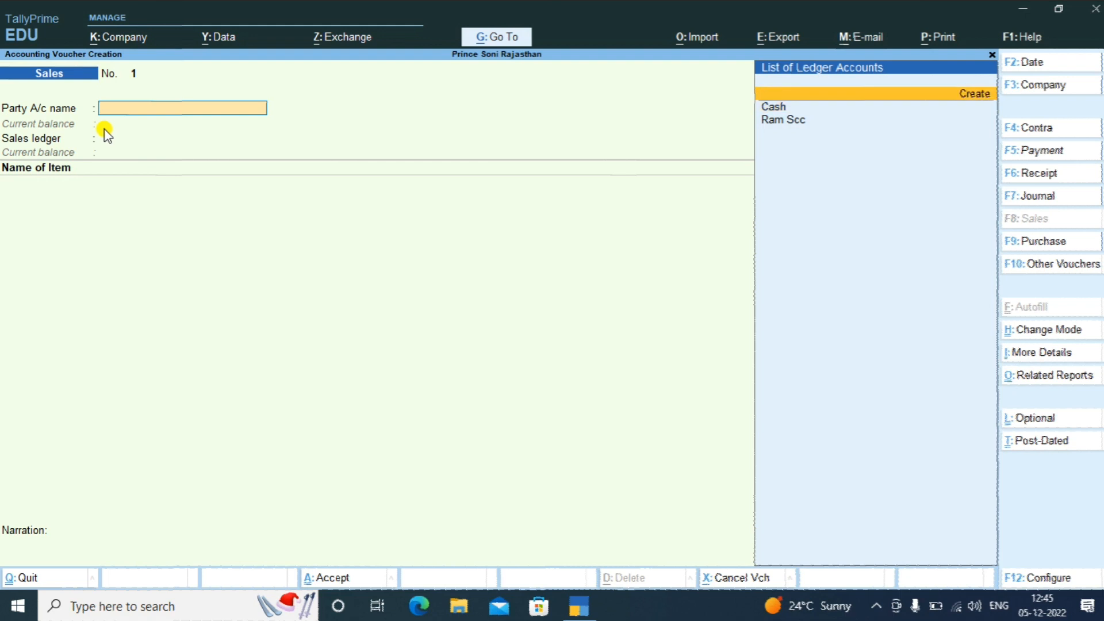
pyautogui.press('Return')
pyautogui.write('S')
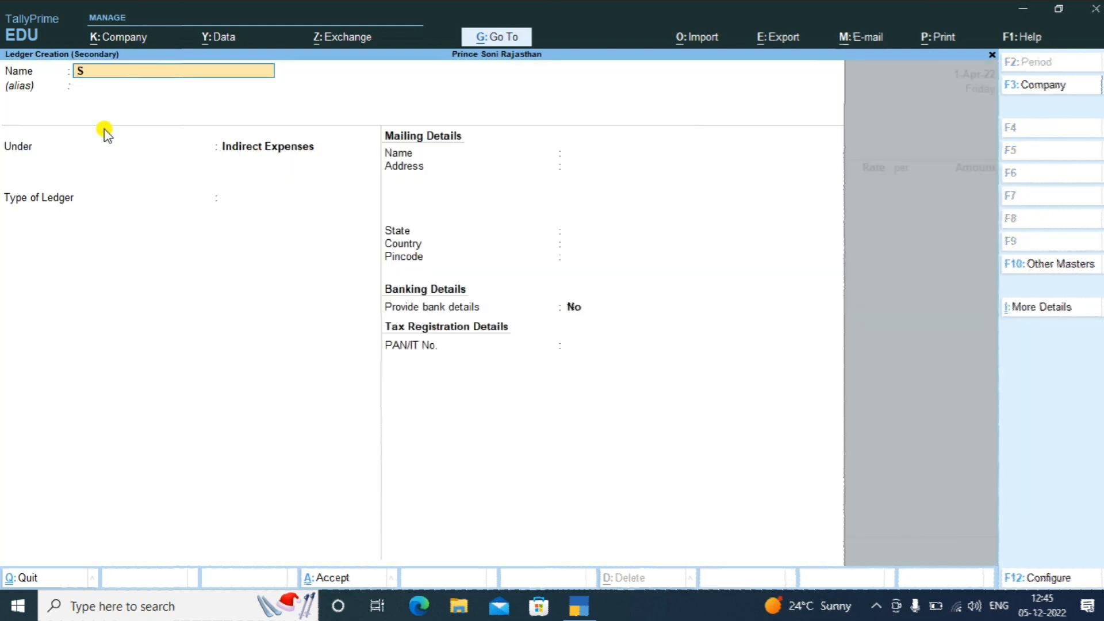
pyautogui.write('hayam Sdd')
pyautogui.press('Return')
pyautogui.press('Return')
pyautogui.write('Sund')
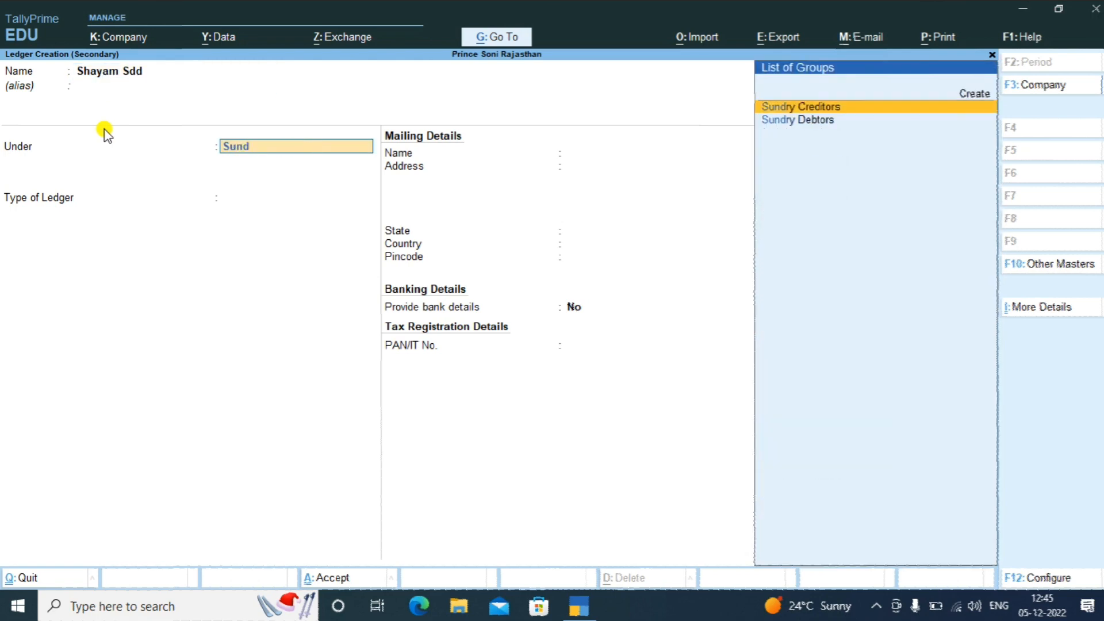
pyautogui.press('Down')
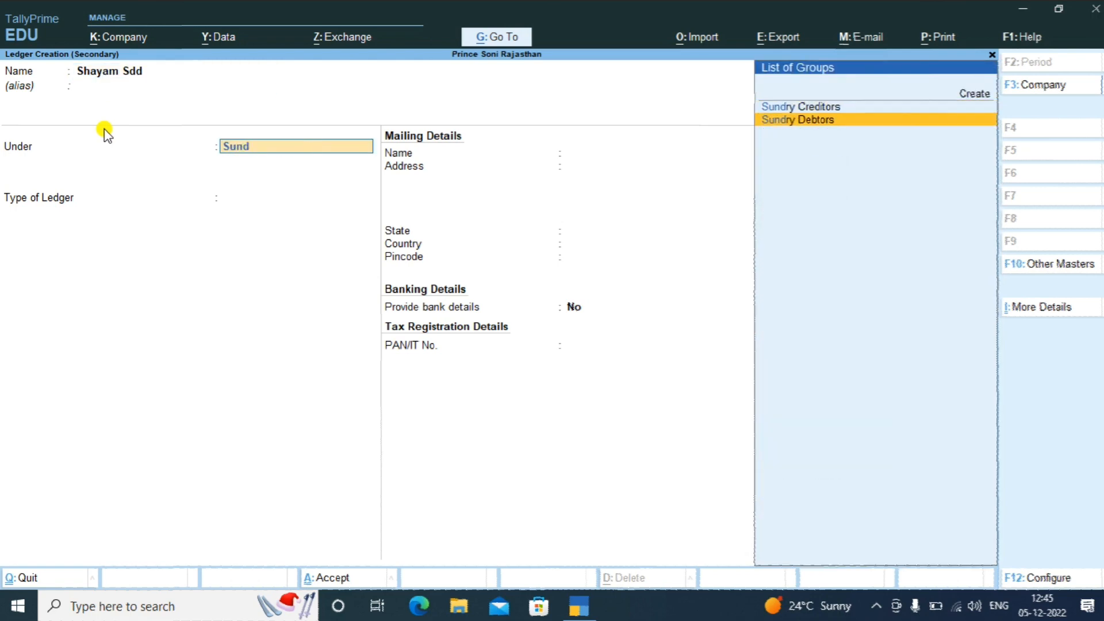
pyautogui.press('Return')
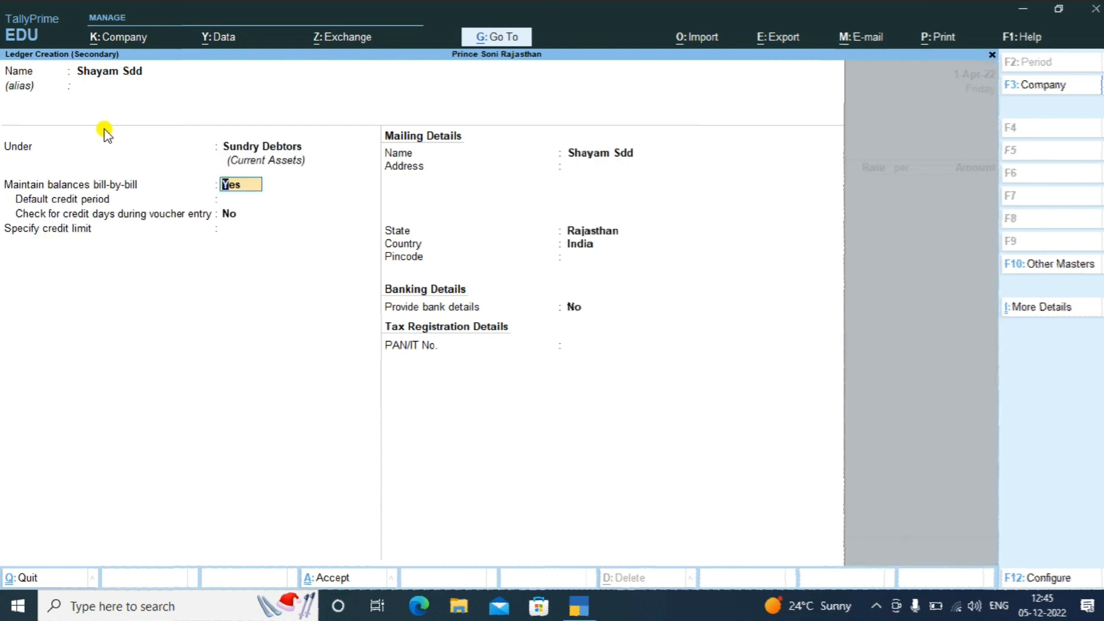
pyautogui.press('Return')
pyautogui.press('Return')
pyautogui.press('Return')
pyautogui.press('Return')
pyautogui.press('Return')
pyautogui.press('Return')
pyautogui.press('Return')
pyautogui.press('Return')
pyautogui.press('Return')
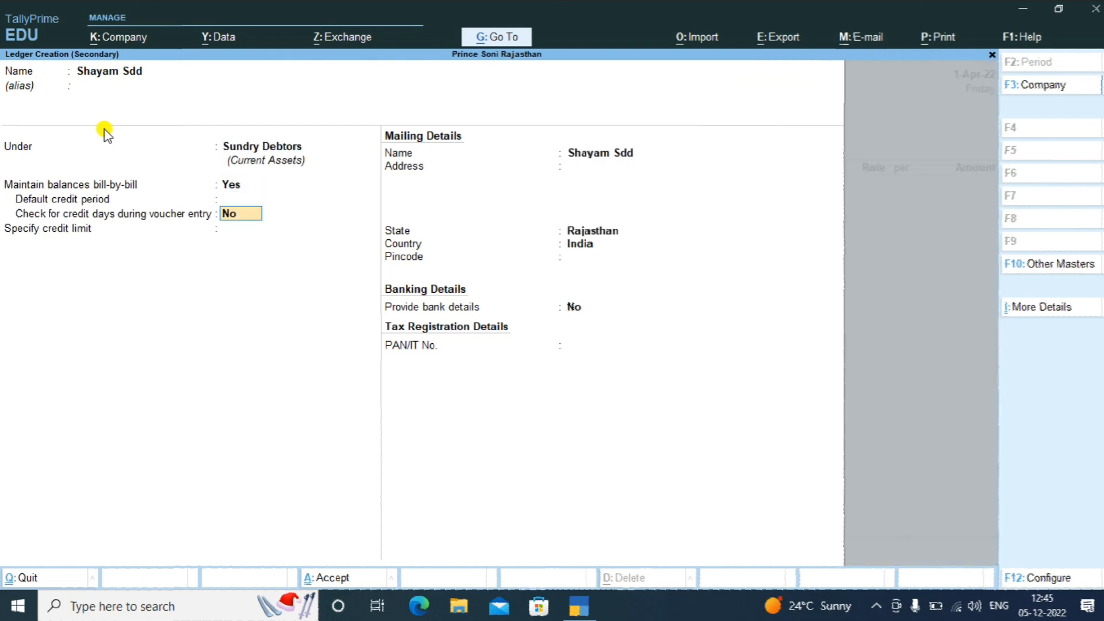
pyautogui.press('Return')
pyautogui.press('Return')
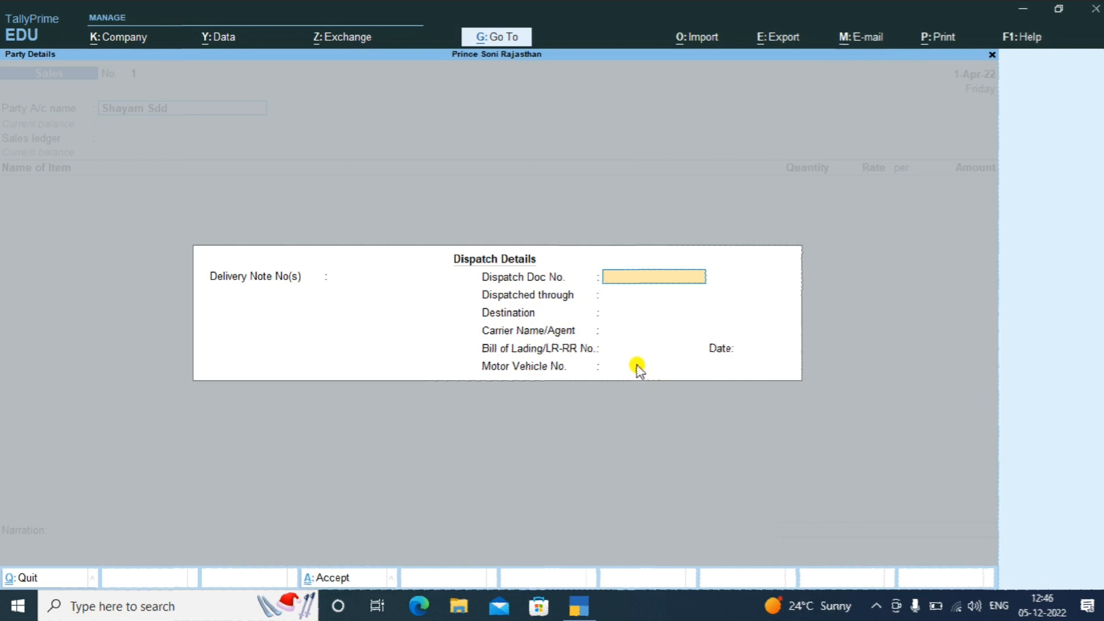
# Accept blank dispatch details and the party details with State Rajasthan and Country India
pyautogui.press('Return')
pyautogui.press('Return')
pyautogui.press('Return')
pyautogui.press('Return')
pyautogui.press('Return')
pyautogui.press('Return')
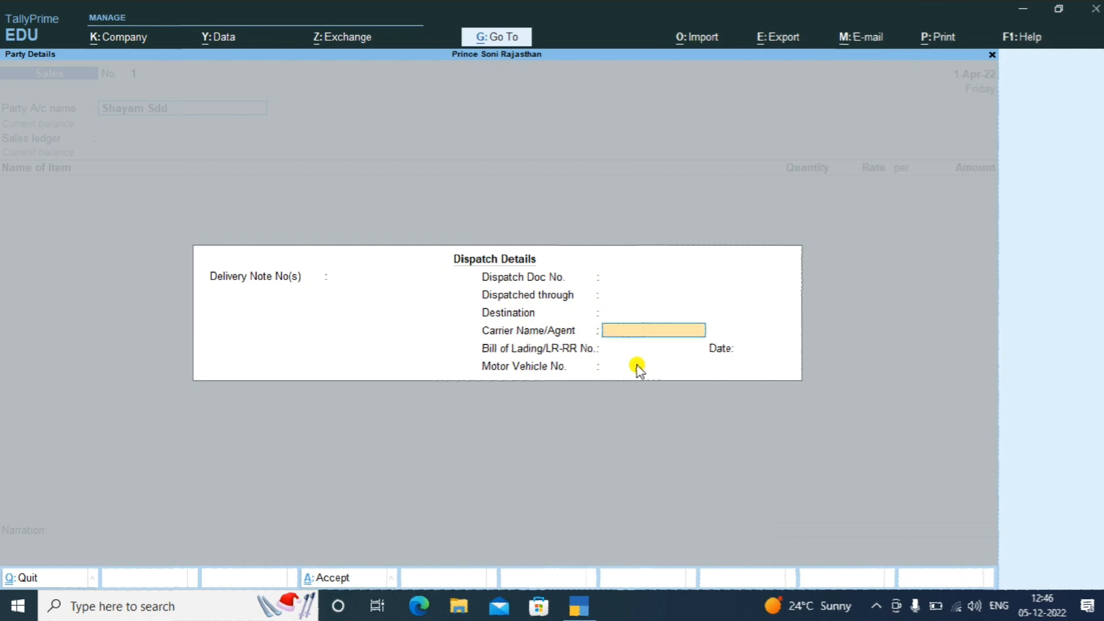
pyautogui.press('Return')
pyautogui.press('Return')
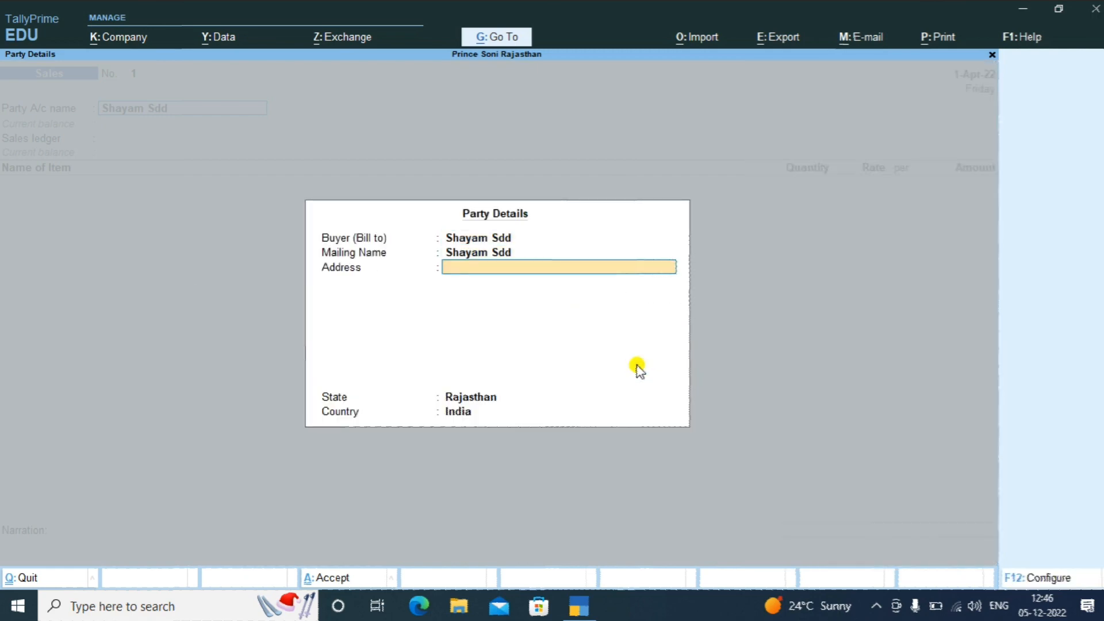
pyautogui.press('Return')
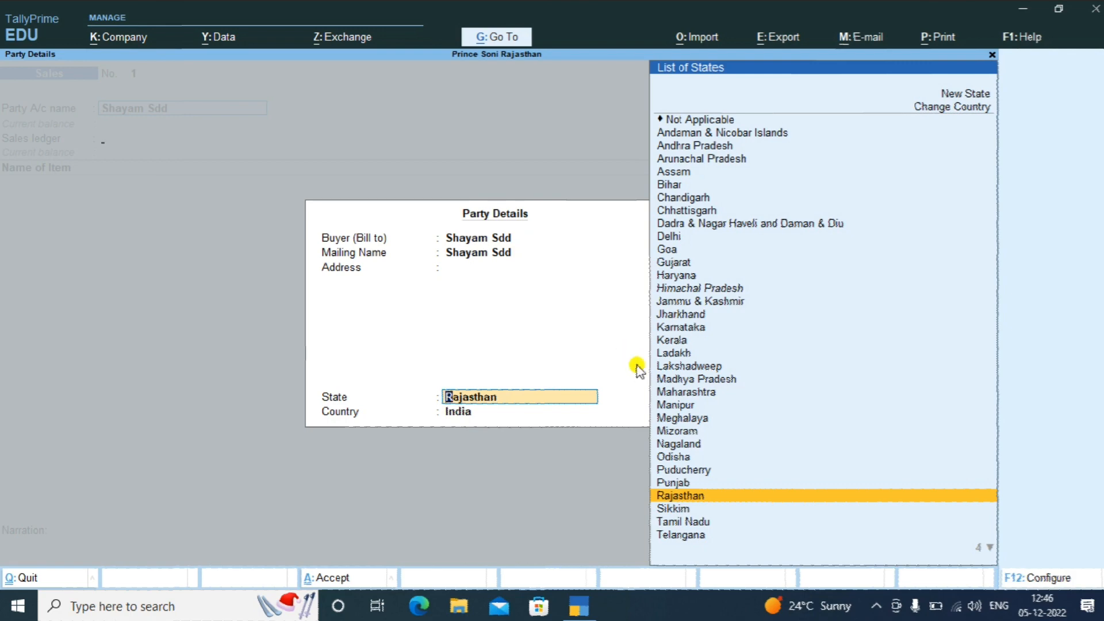
pyautogui.press('Return')
pyautogui.press('Return')
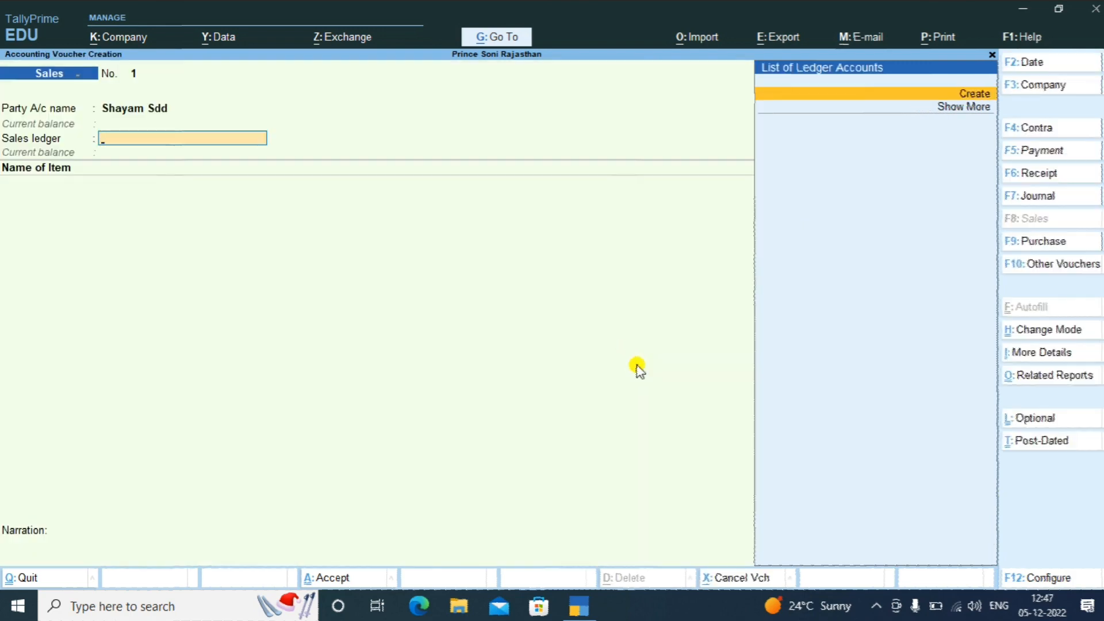
# Create a SALES ledger under Sales Accounts and save it as the voucher's sales ledger
pyautogui.press('Return')
pyautogui.write('SALES')
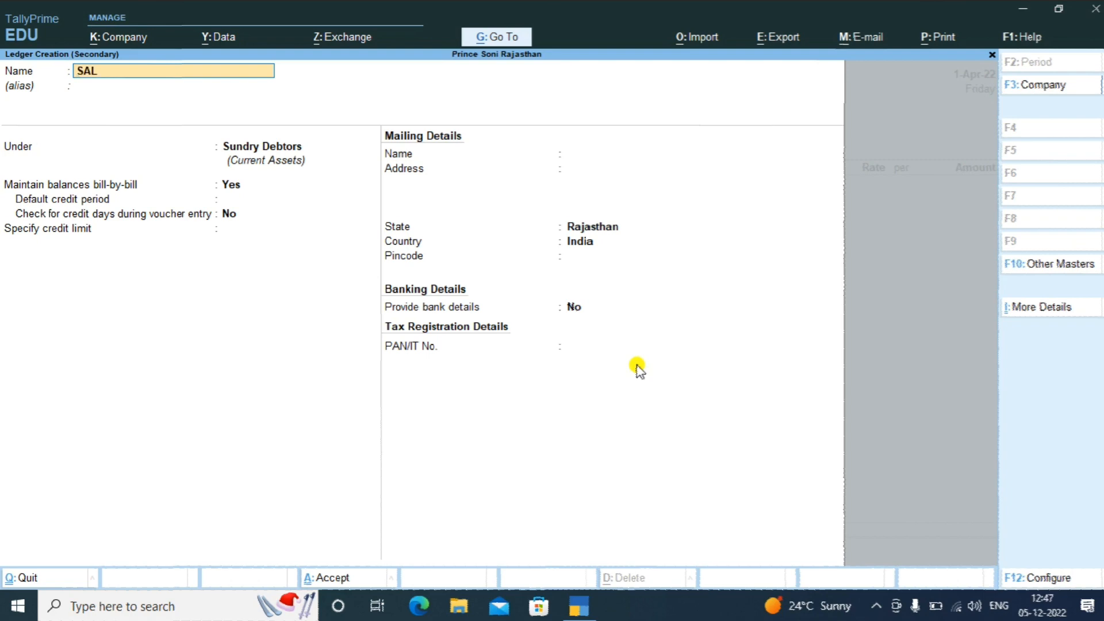
pyautogui.press('Return')
pyautogui.press('Return')
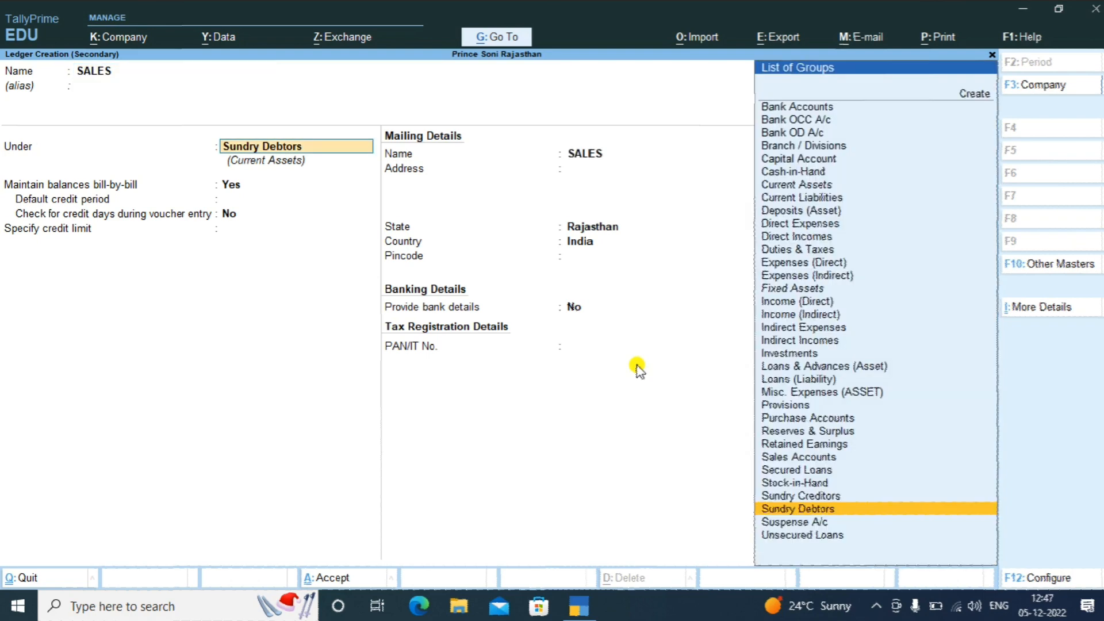
pyautogui.write('SAL')
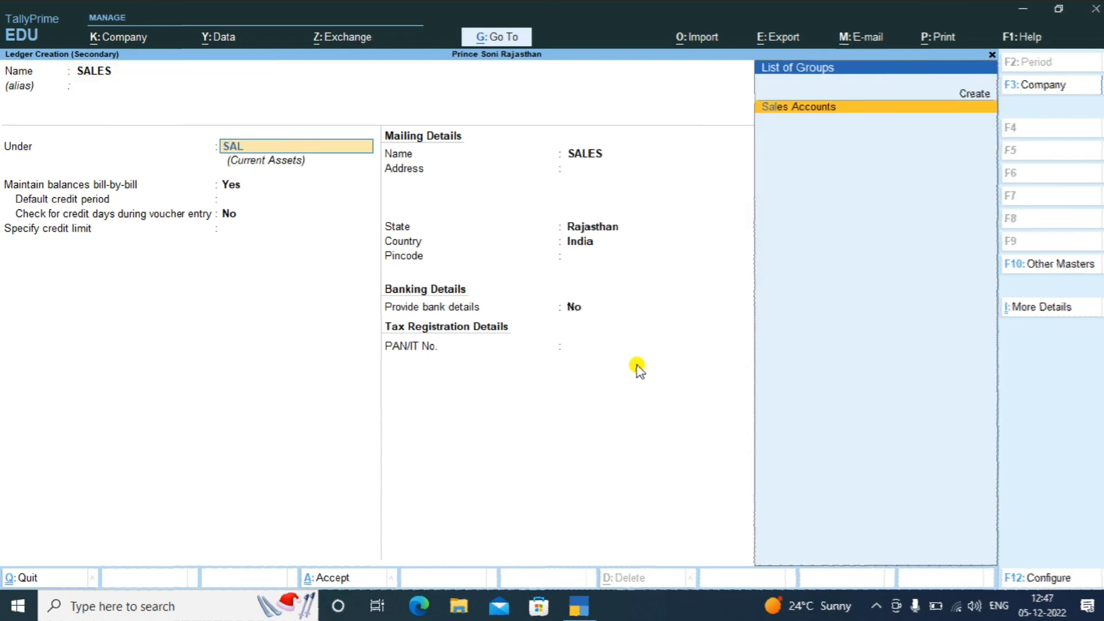
pyautogui.press('Return')
pyautogui.press('Return')
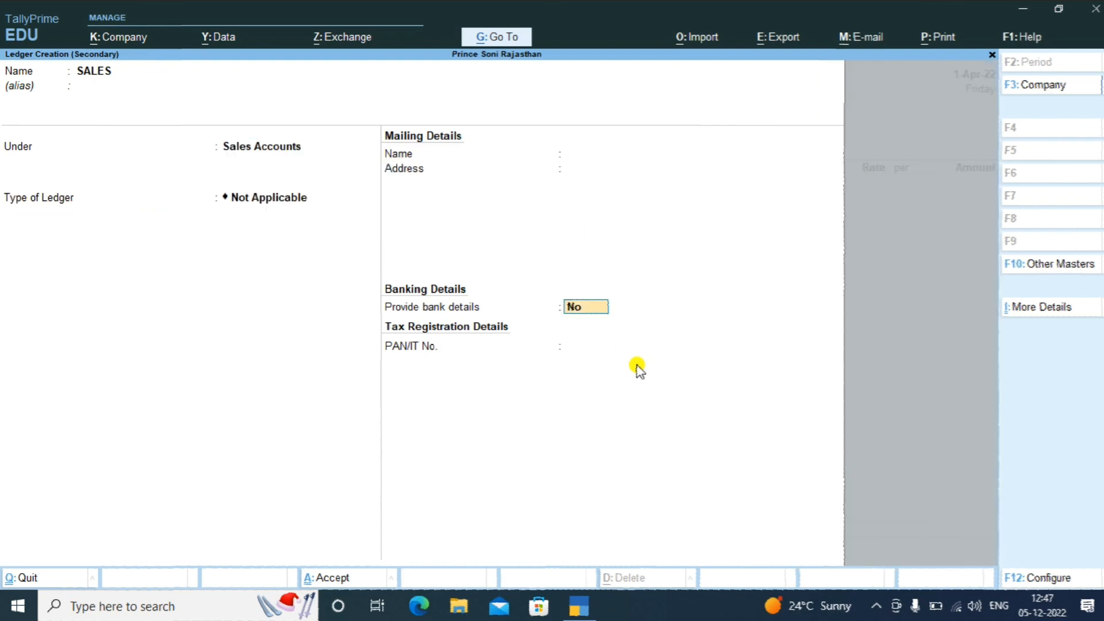
pyautogui.press('Return')
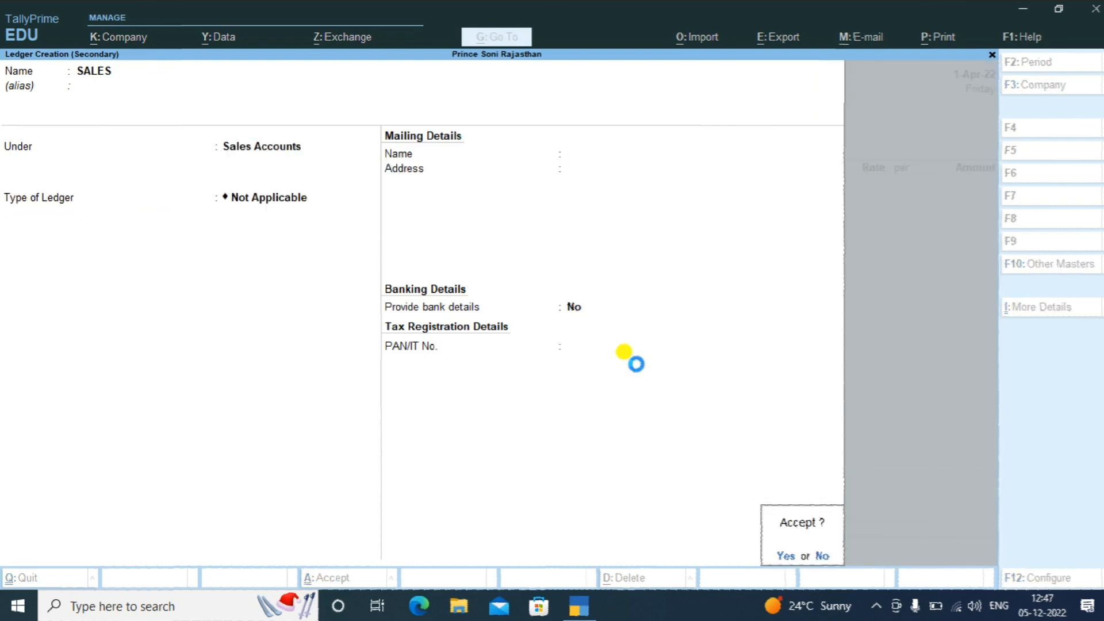
pyautogui.press('Return')
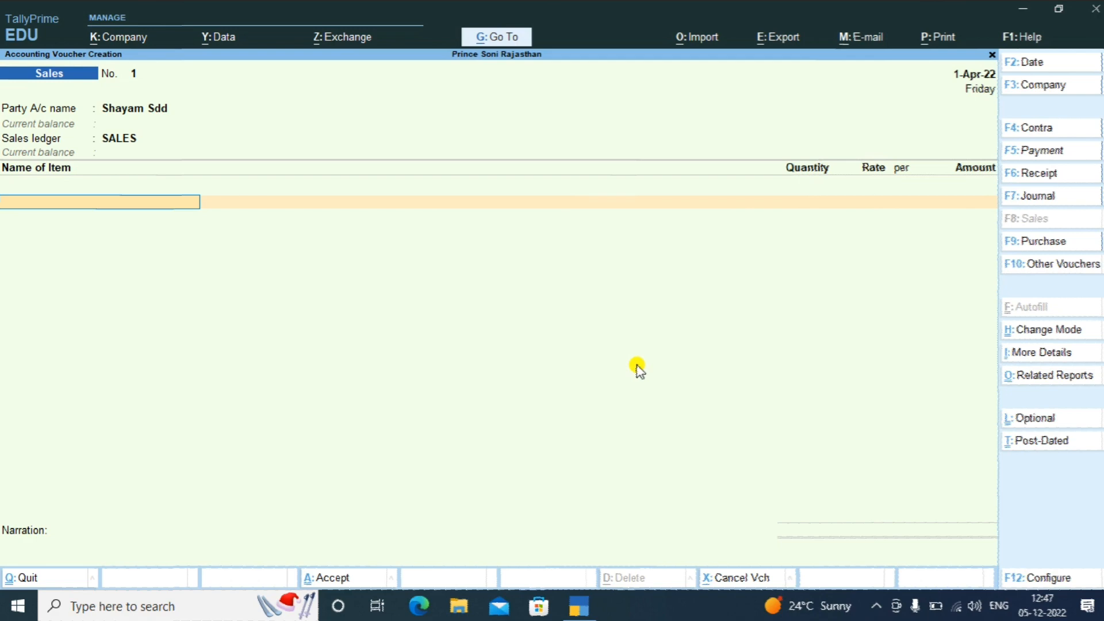
# Add Hp Computer with quantity 10 nos, checking its stock position along the way
pyautogui.press('Down')
pyautogui.press('Down')
pyautogui.press('Down')
pyautogui.press('Down')
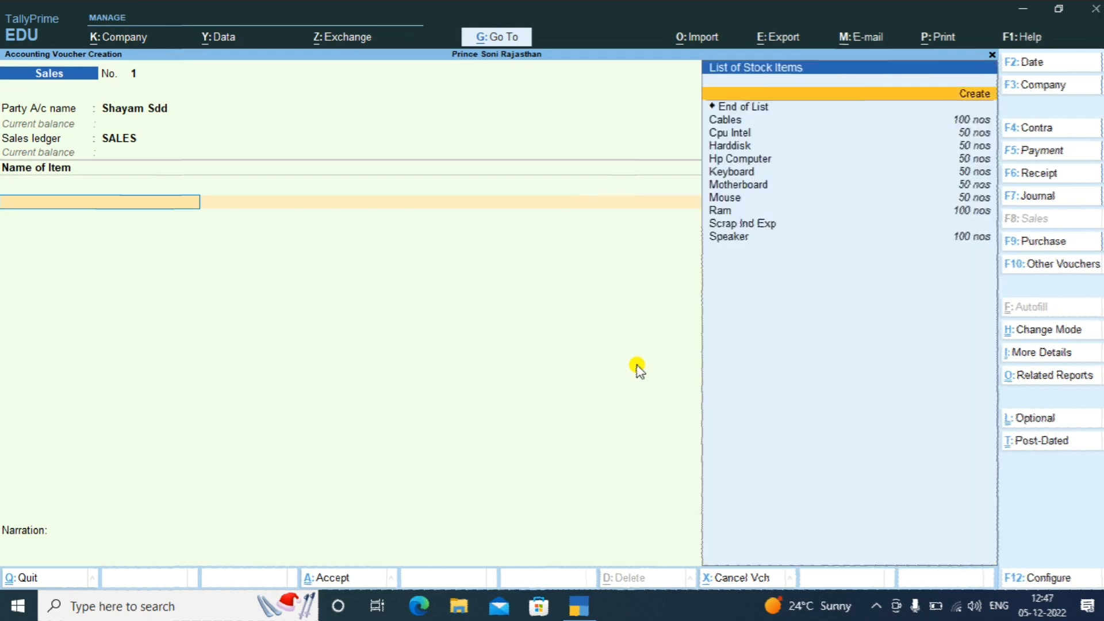
pyautogui.press('Down')
pyautogui.press('Down')
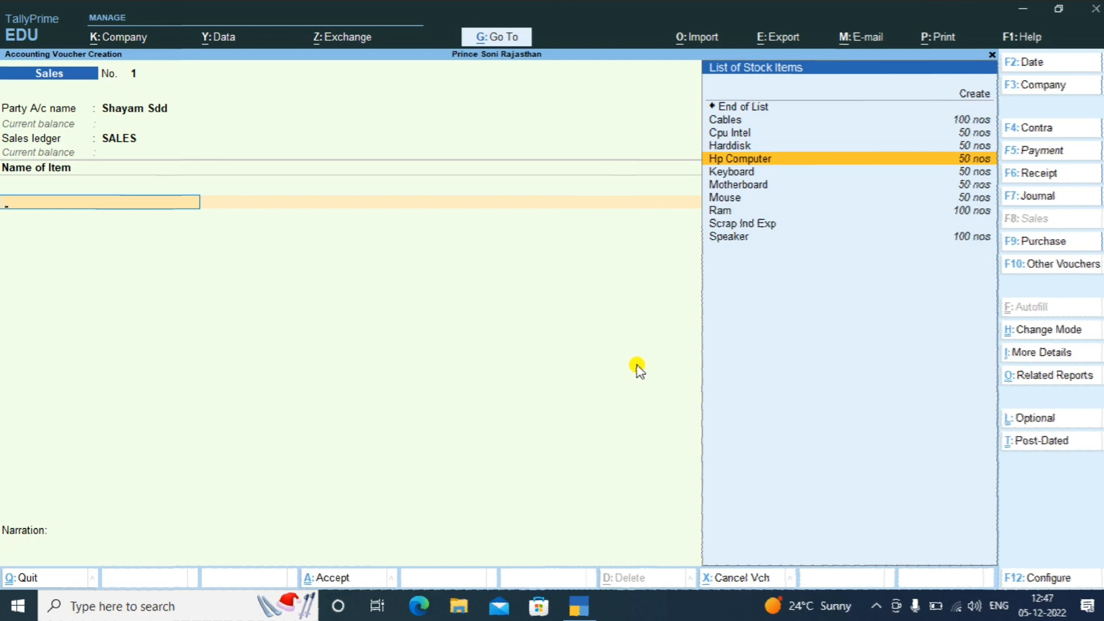
pyautogui.press('Return')
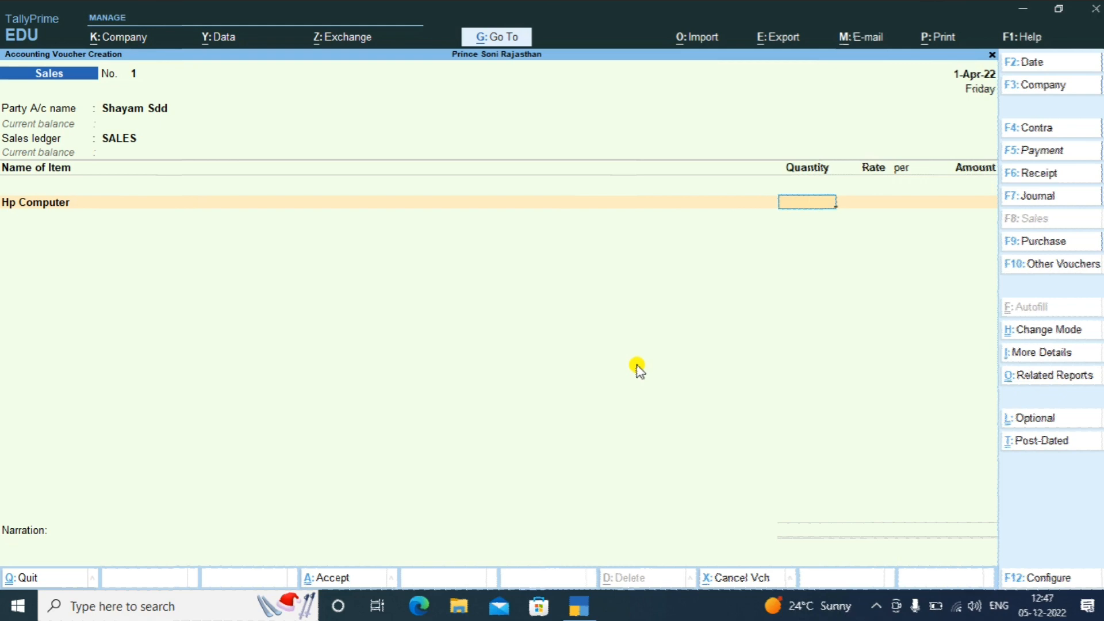
pyautogui.write('10')
pyautogui.press('Return')
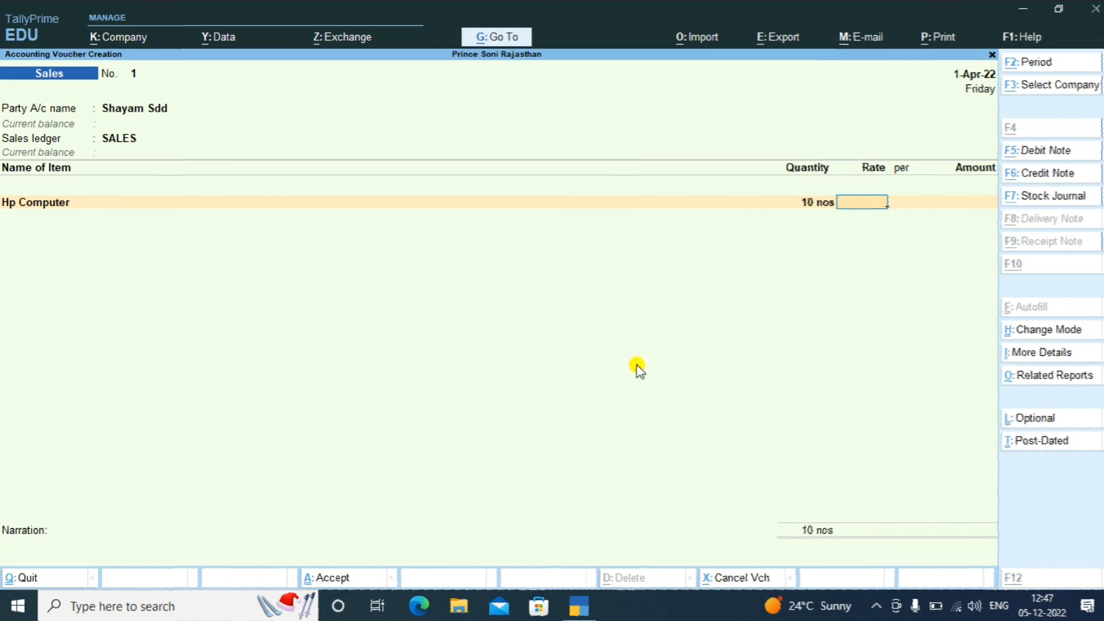
pyautogui.hotkey('alt', 's')
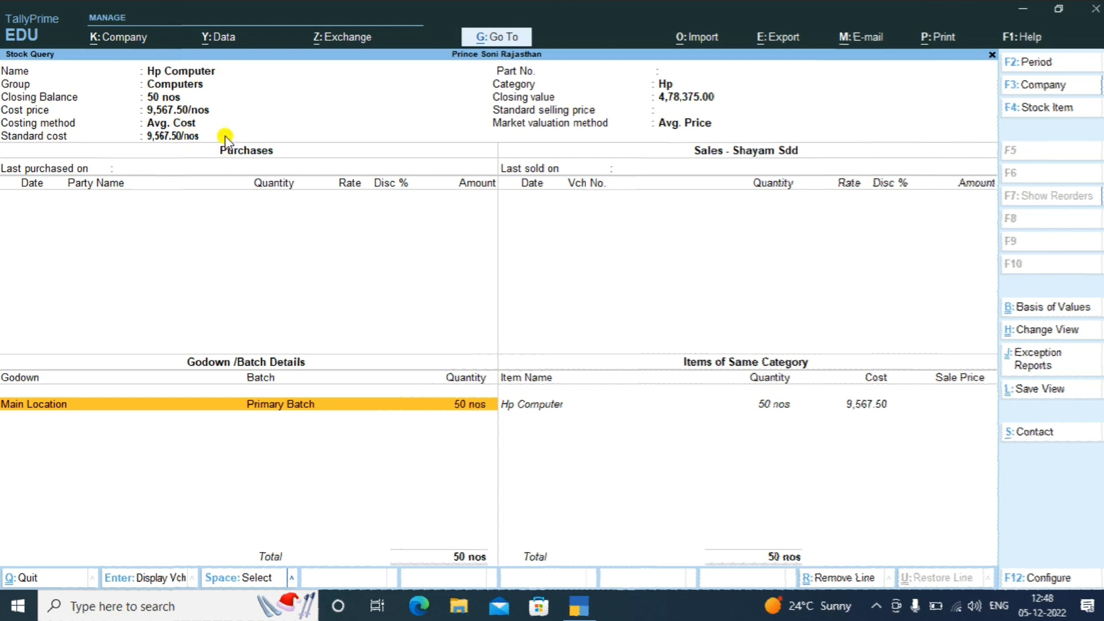
pyautogui.press('Escape')
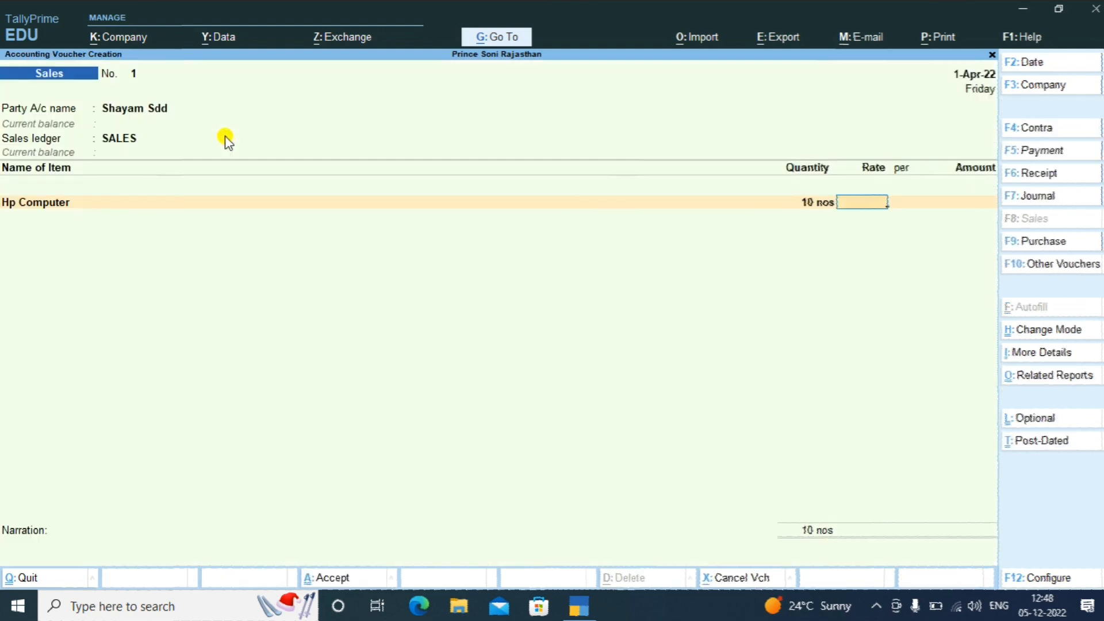
# Set the rate to 12,000.00 per nos for a 1,20,000.00 amount and end the item list
pyautogui.write('12000')
pyautogui.press('Return')
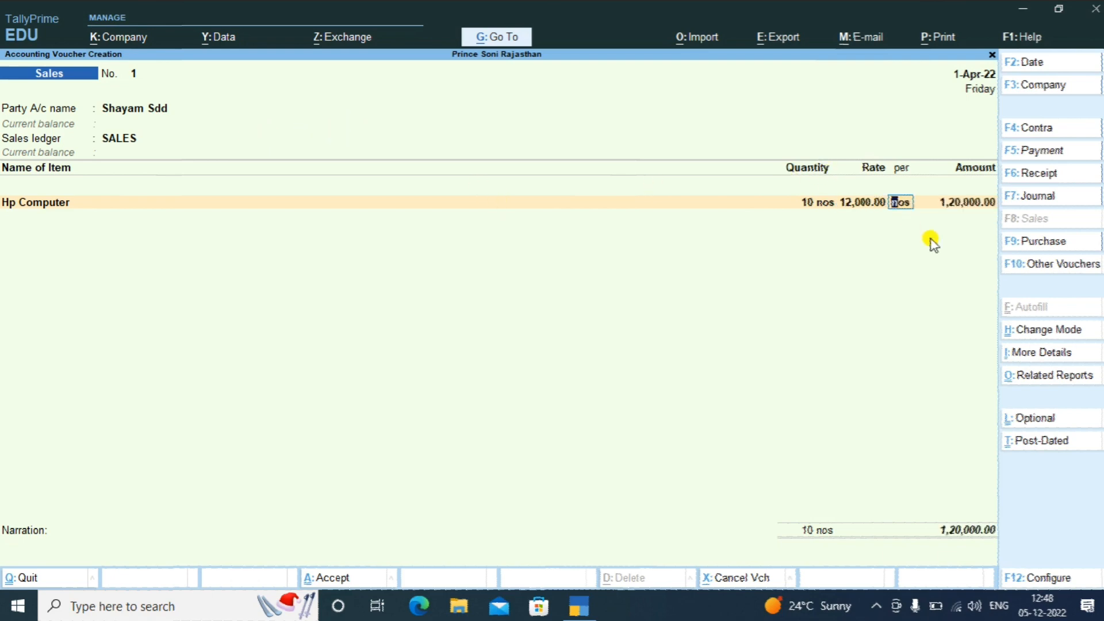
pyautogui.press('Return')
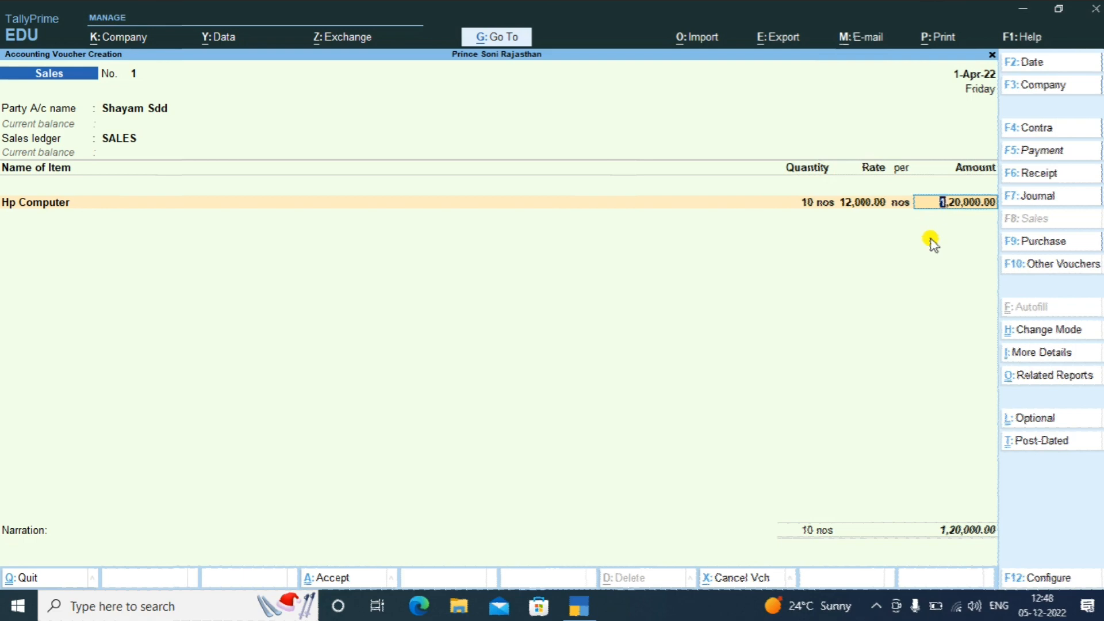
pyautogui.press('Return')
pyautogui.press('Return')
pyautogui.press('Return')
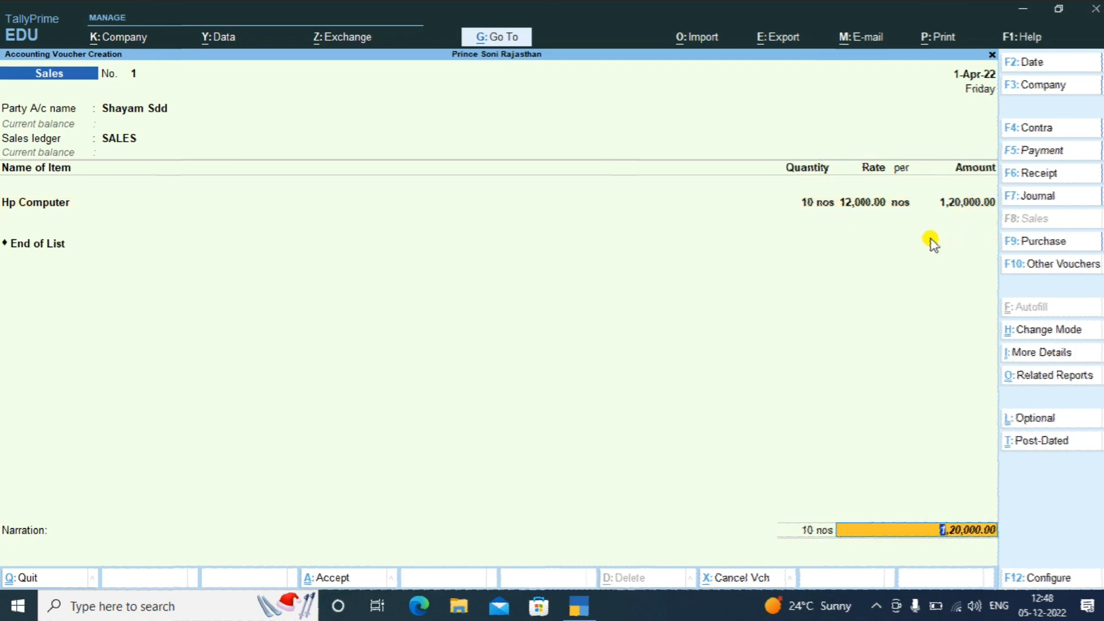
pyautogui.press('Return')
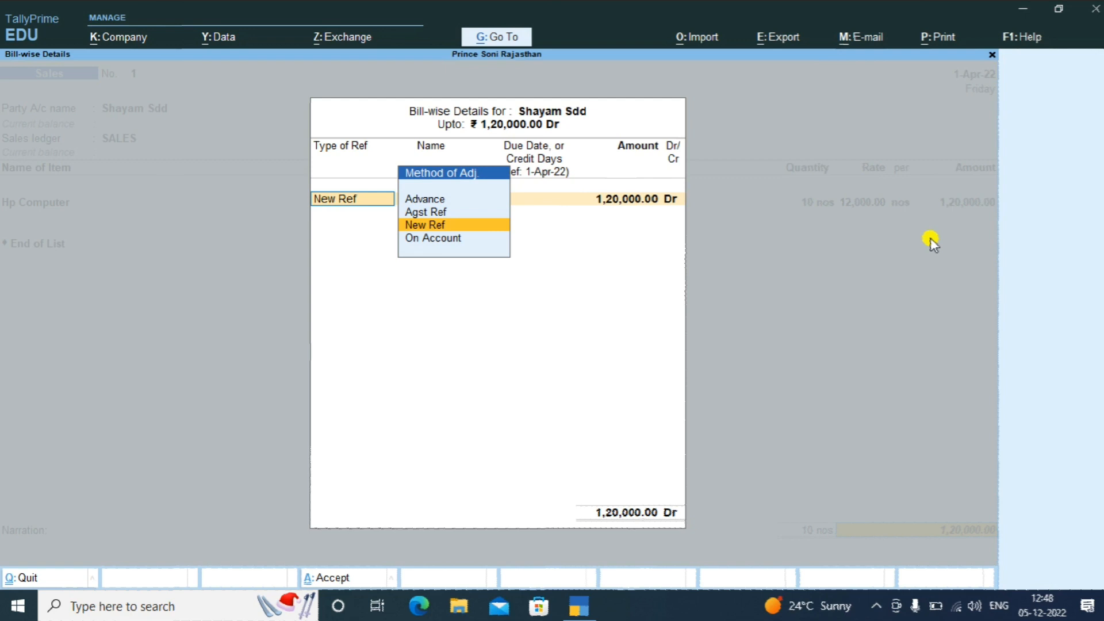
# Add a New Ref bill reference for the customer, save the sales voucher, and exit to the Gateway
pyautogui.press('Return')
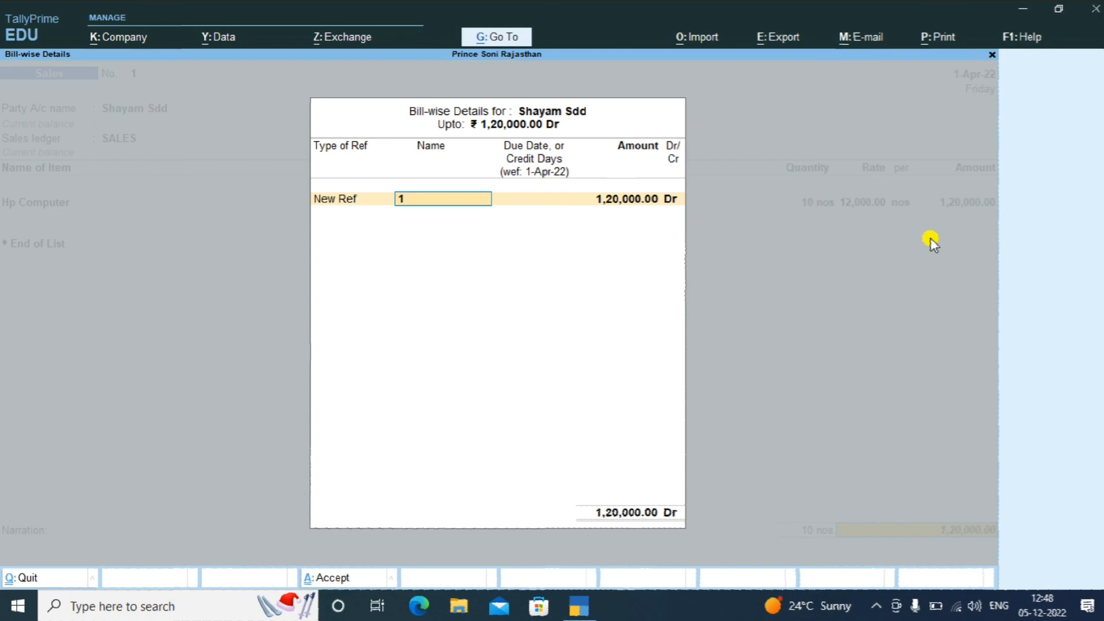
pyautogui.write('SHAYAM 123456')
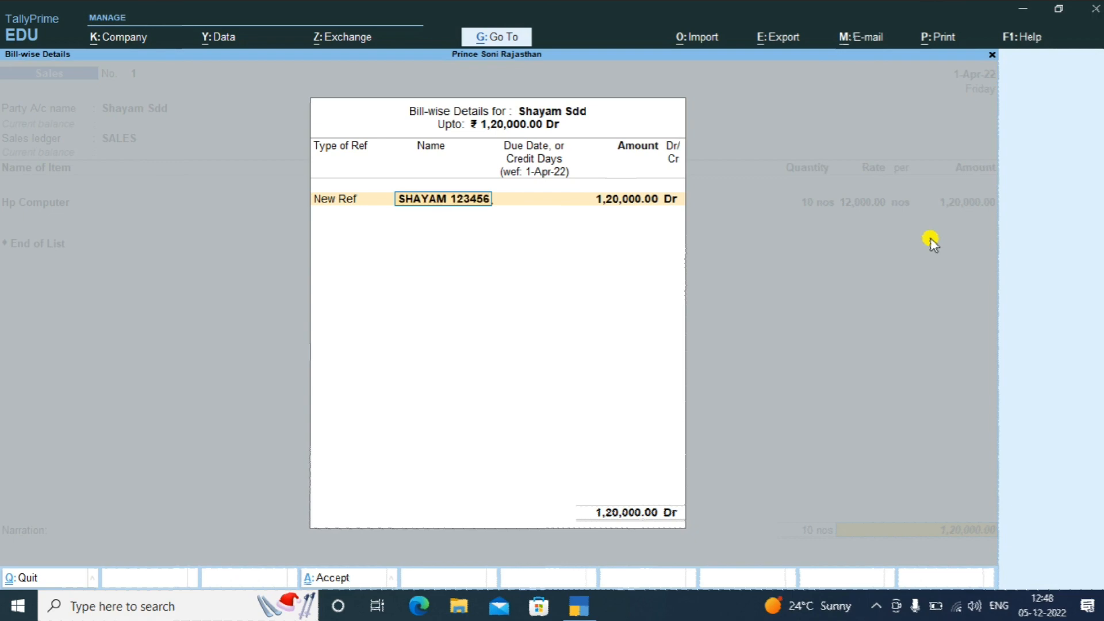
pyautogui.press('Return')
pyautogui.press('Return')
pyautogui.press('Return')
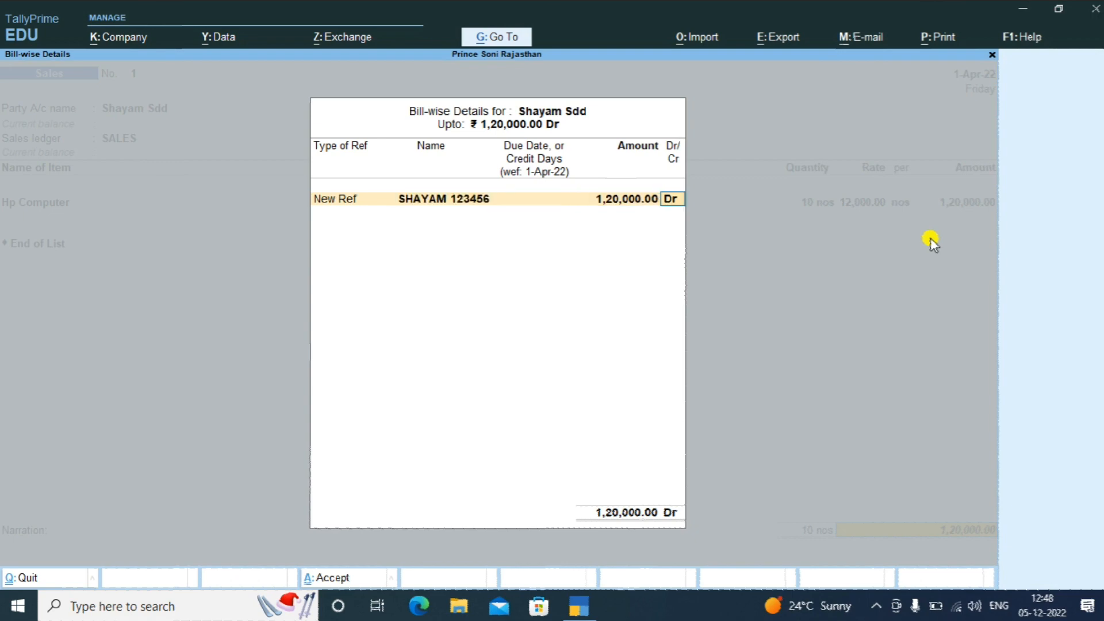
pyautogui.press('Return')
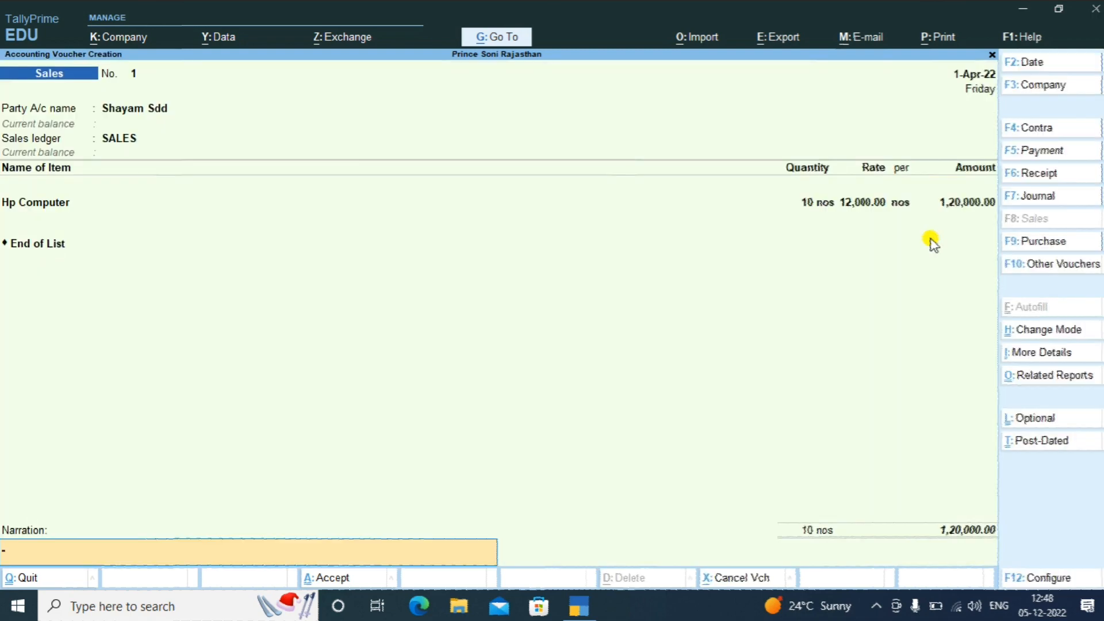
pyautogui.press('Return')
pyautogui.press('Return')
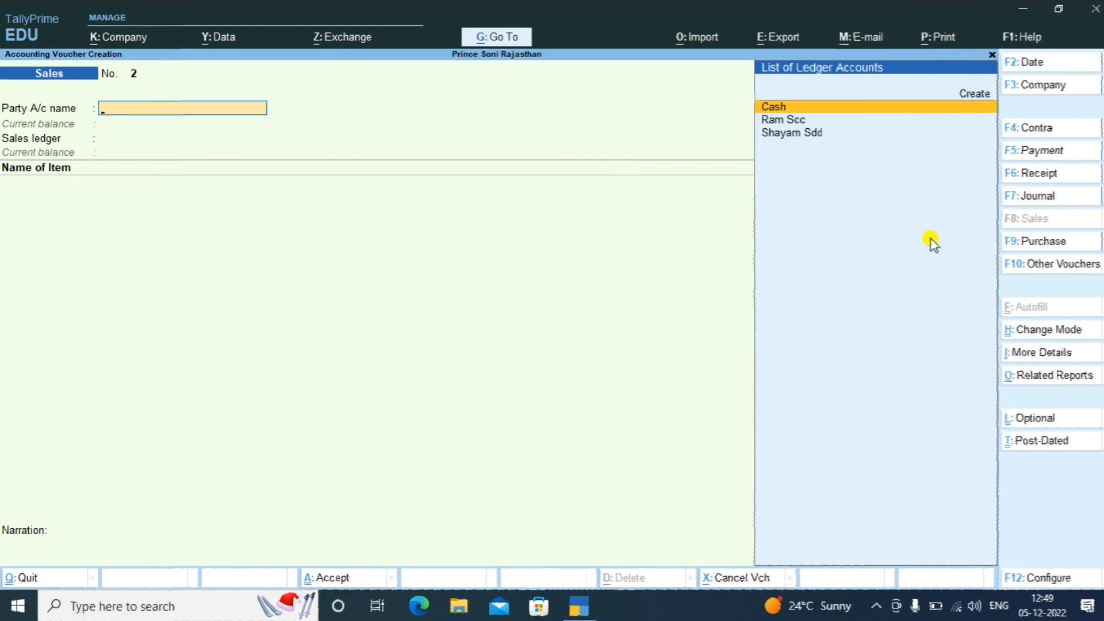
pyautogui.press('Escape')
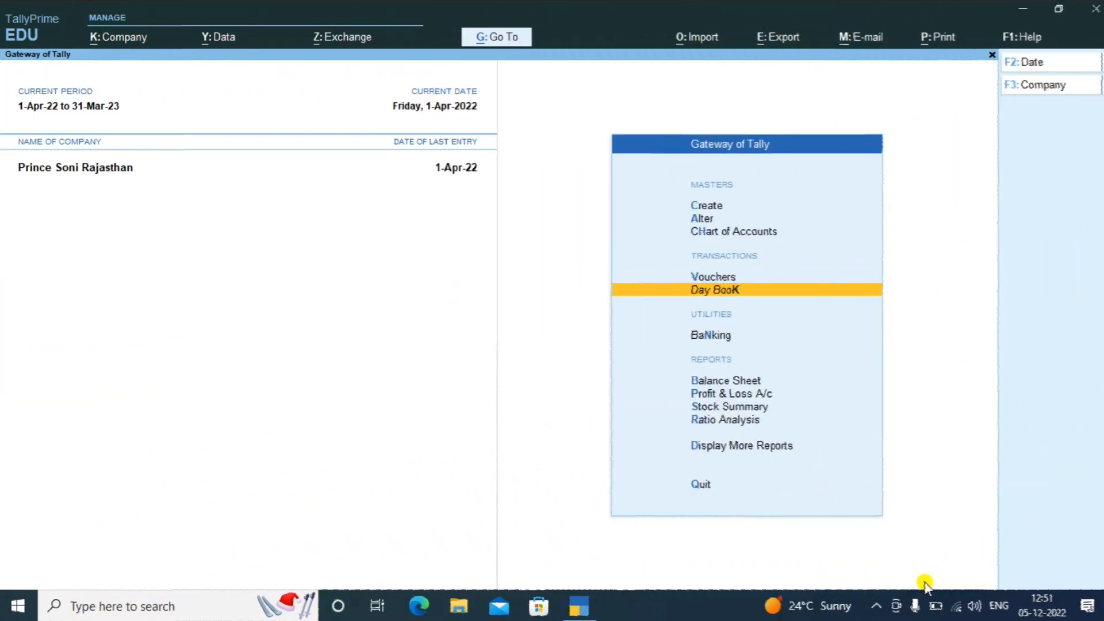